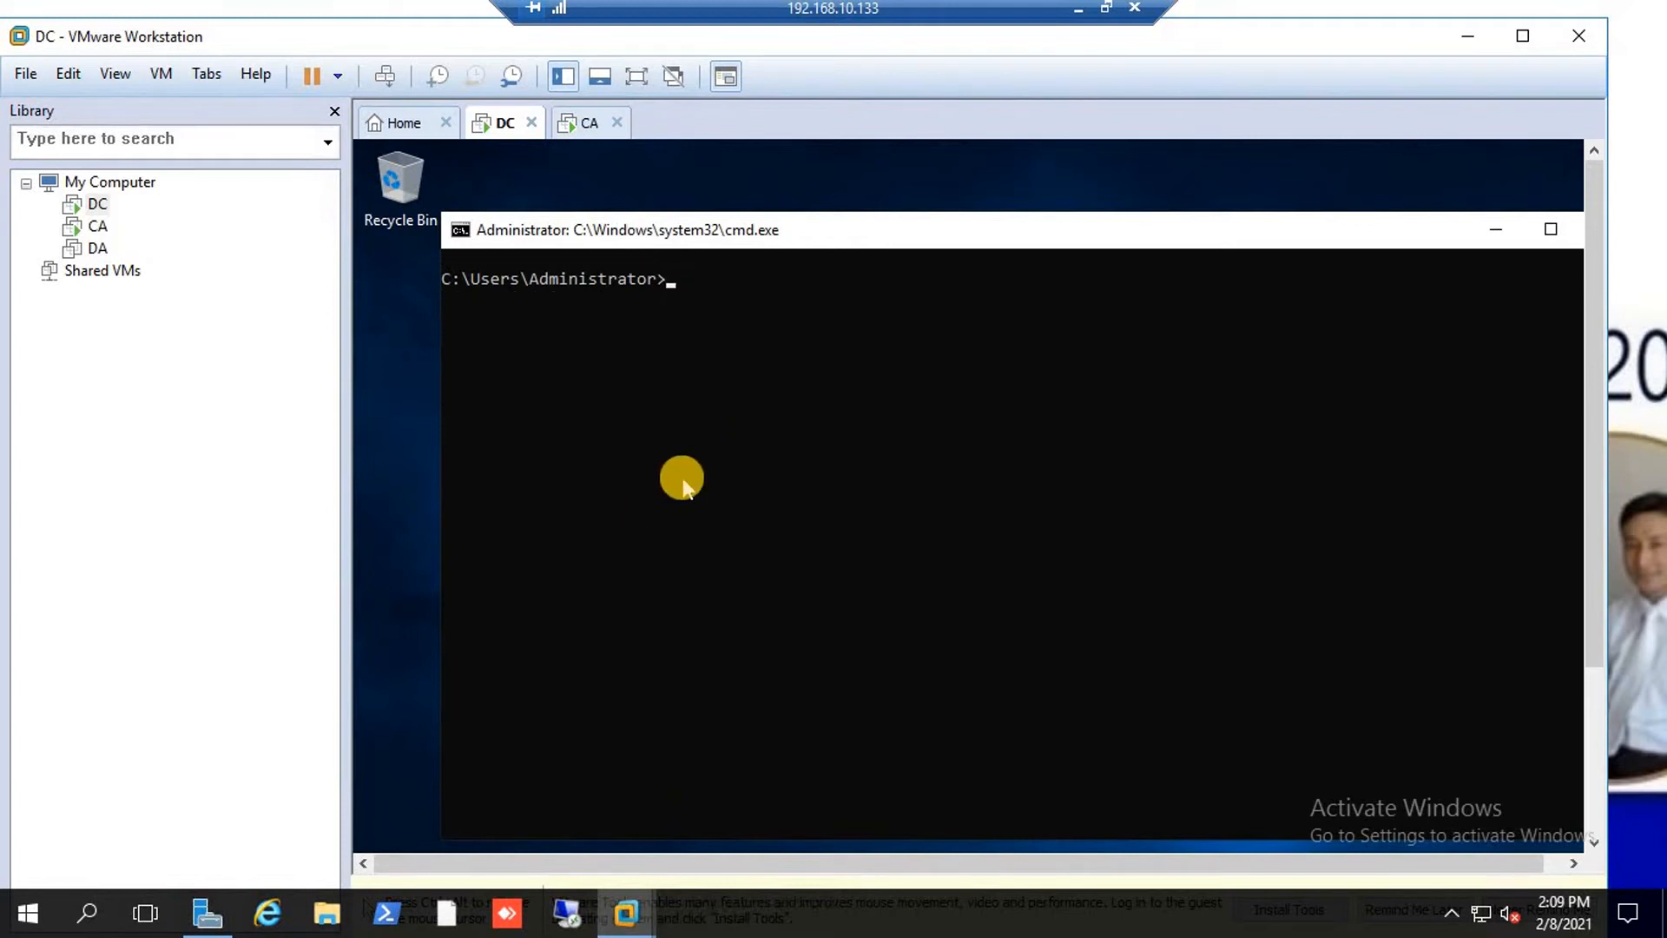
Run ipconfig on the DC to list its 192.168.100.100 and 192.168.200.200 adapters.
key(Return)
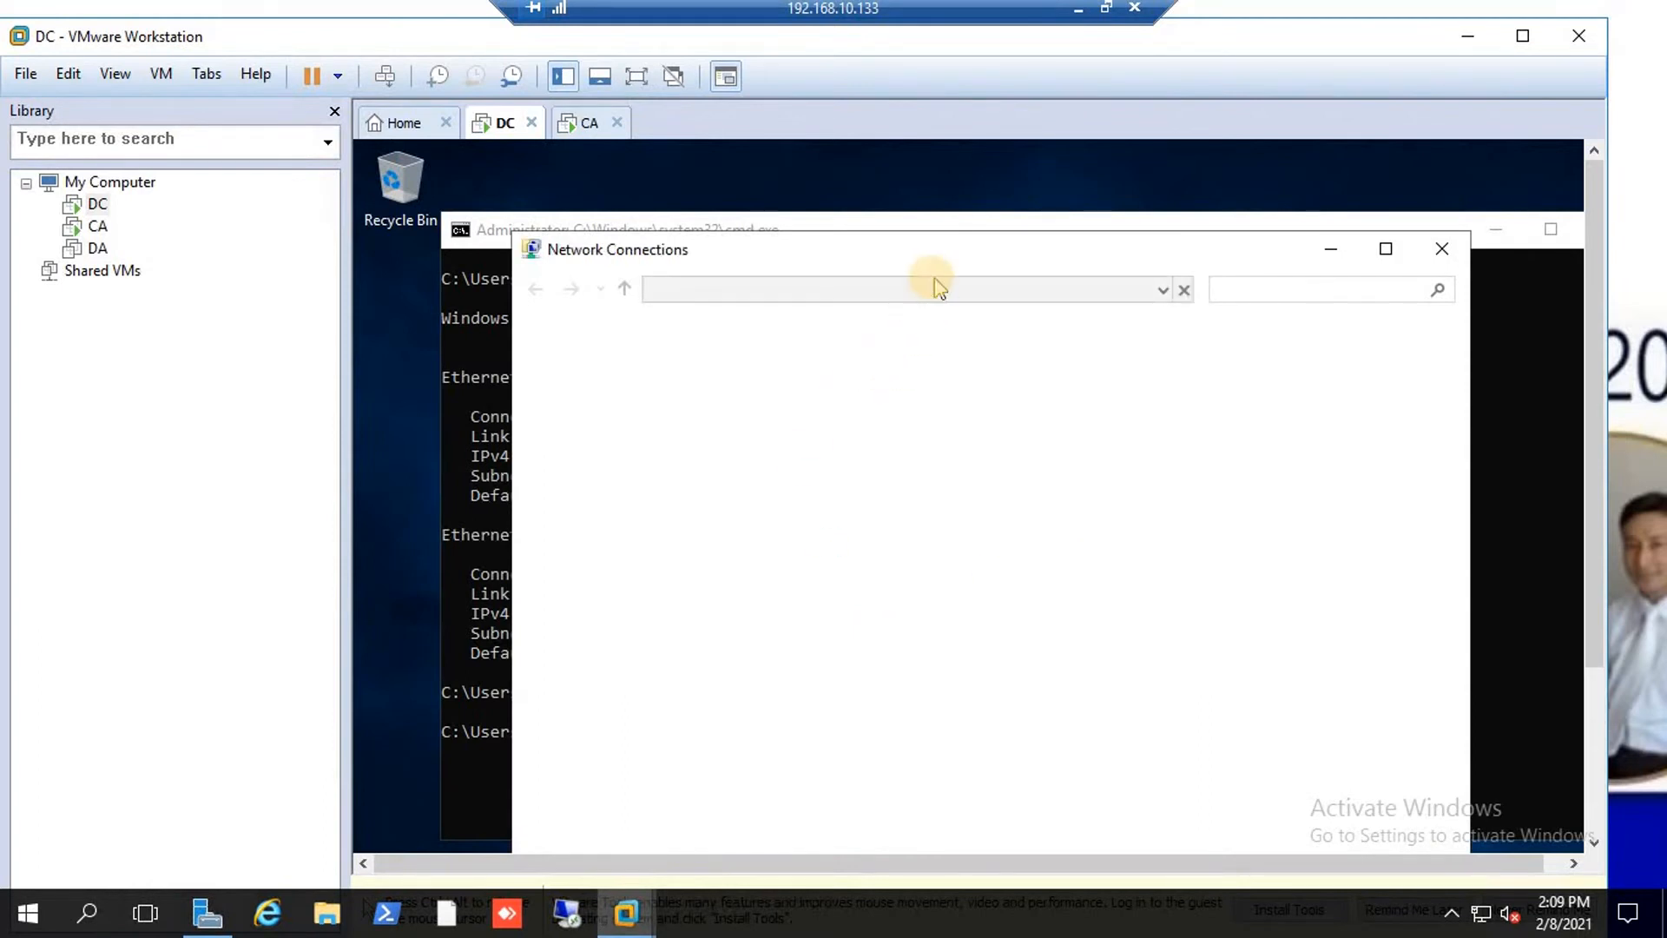
Check Ethernet0's status details to confirm its address 192.168.100.100.
click(900, 408)
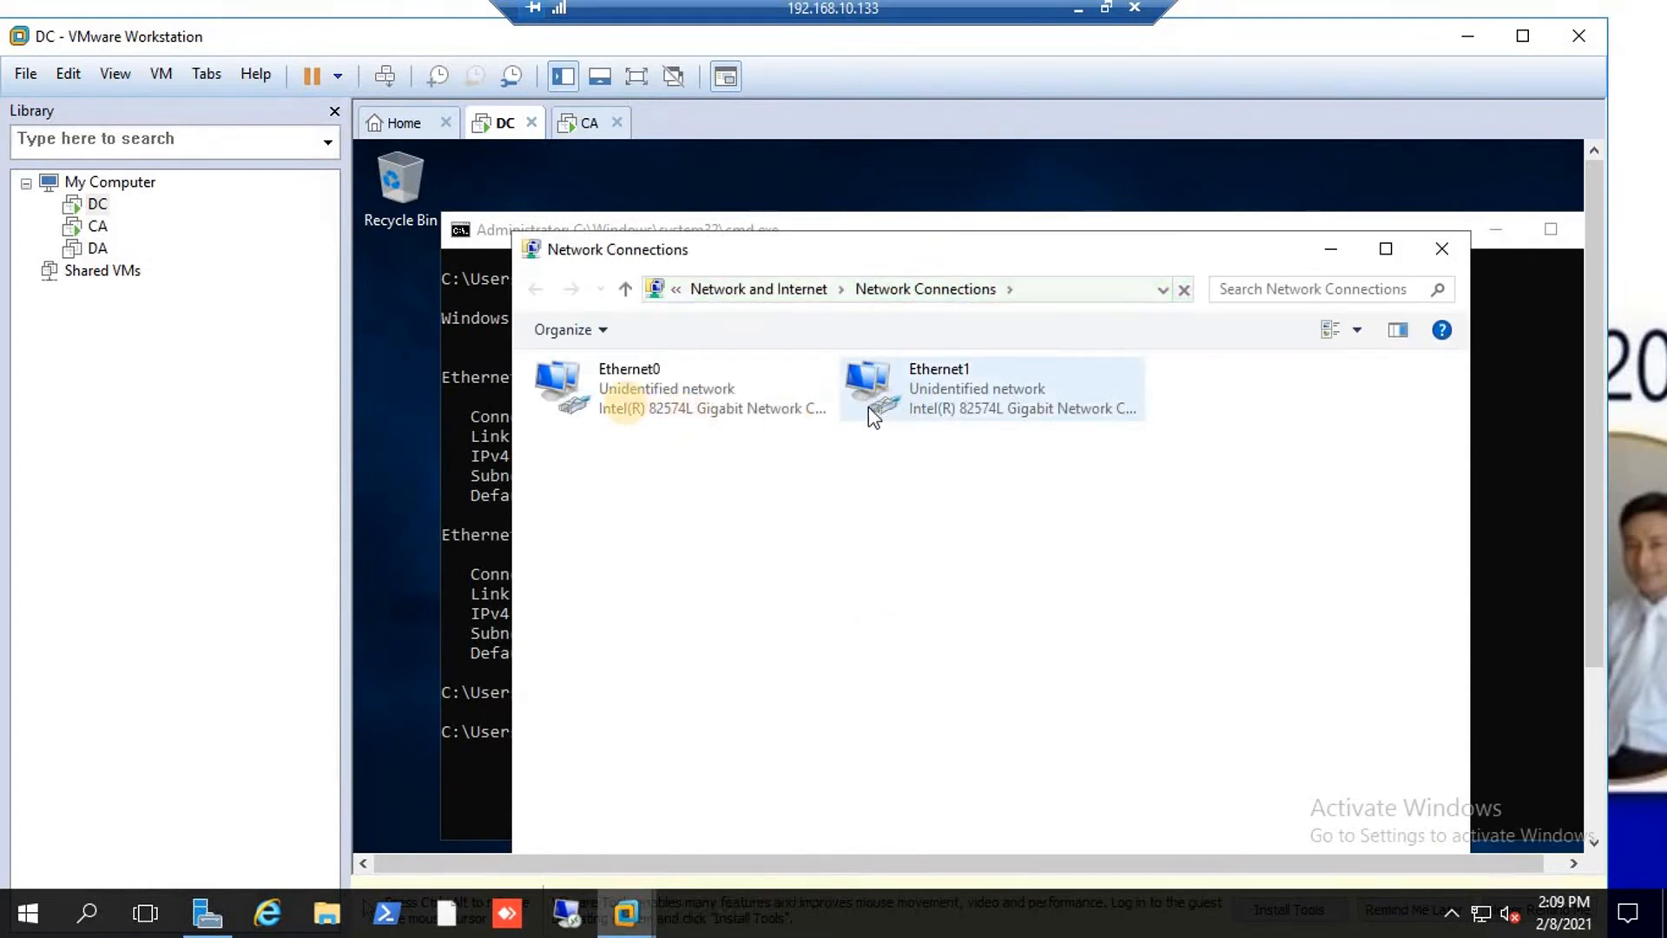
click(632, 387)
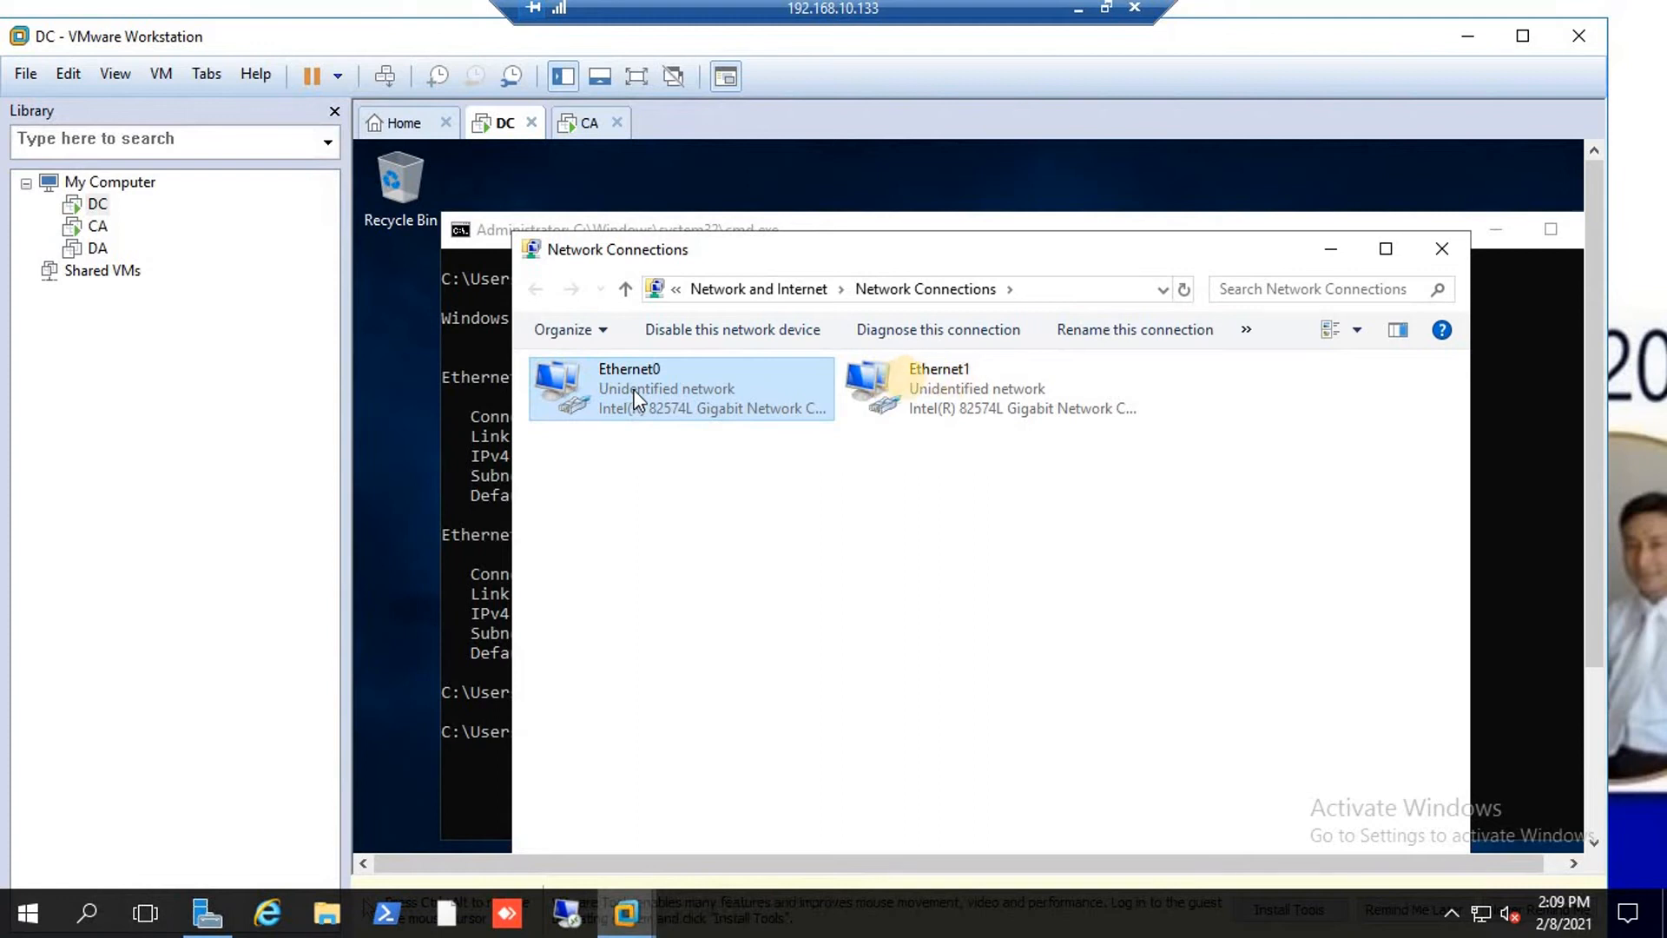
key(Return)
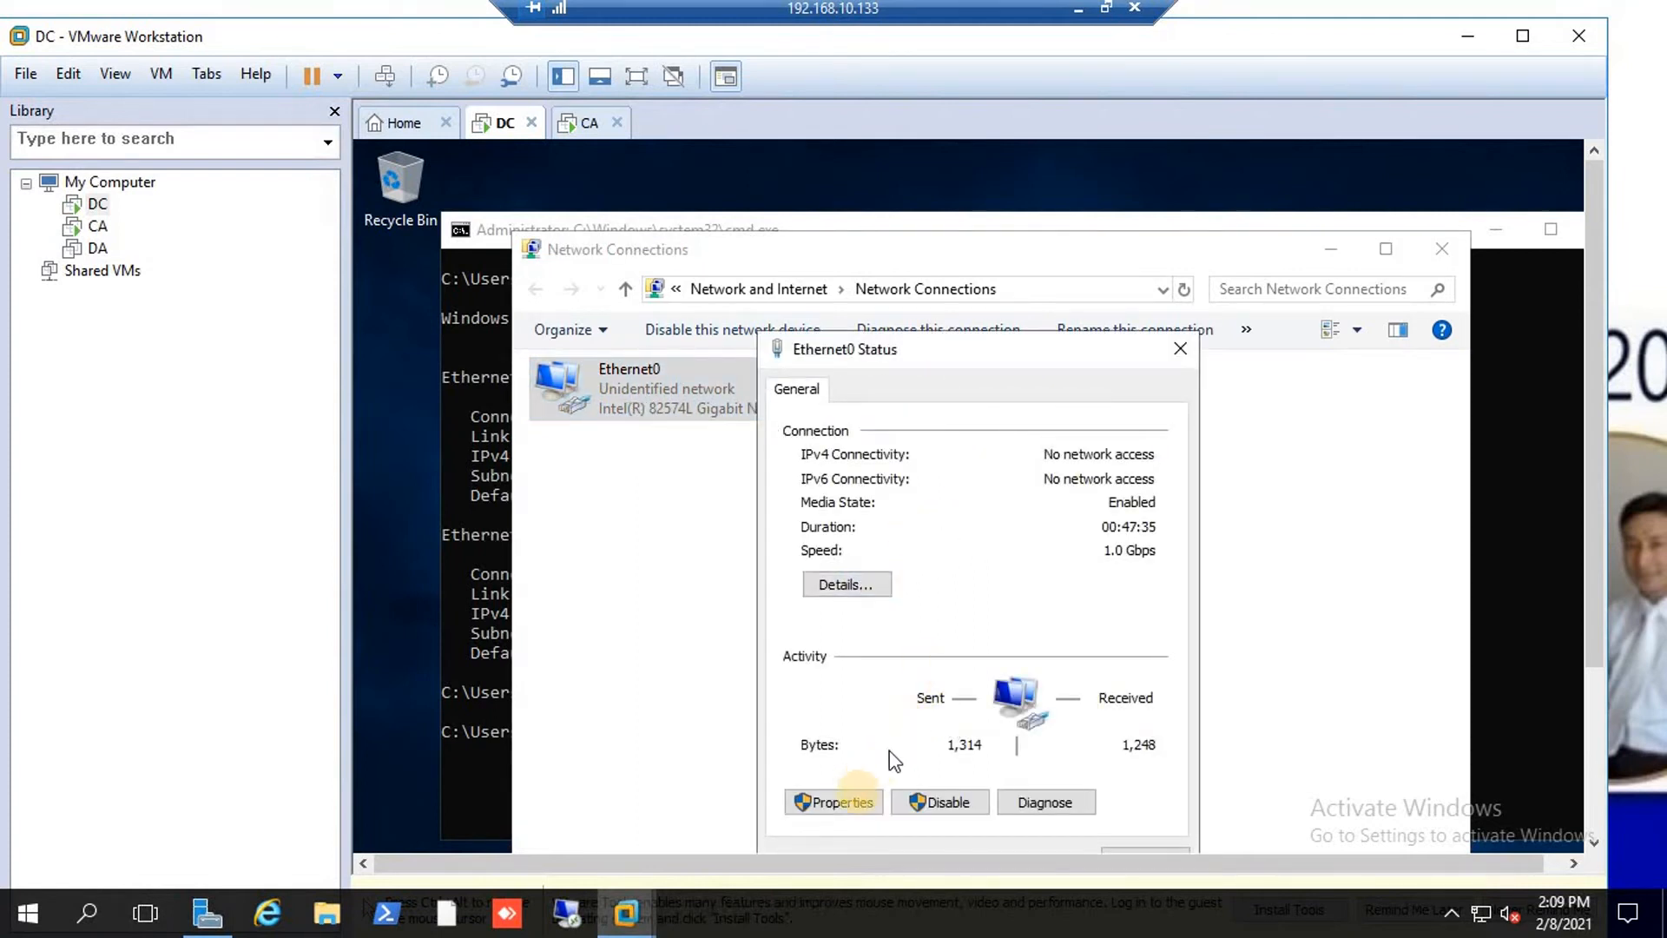
click(842, 591)
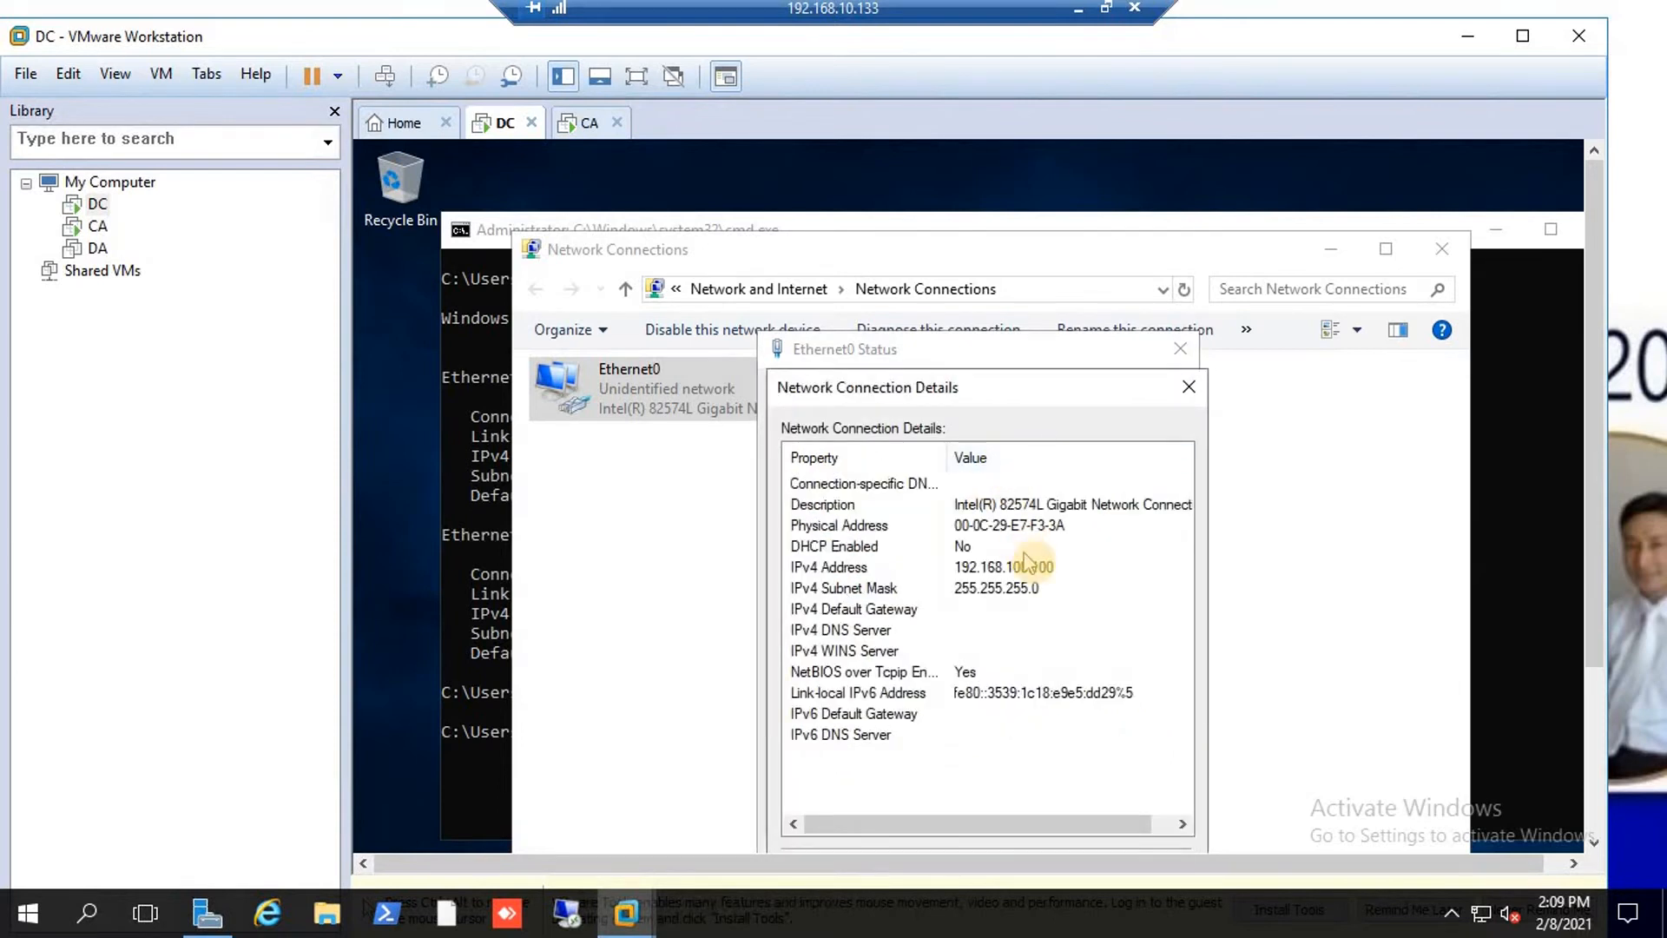
click(1189, 393)
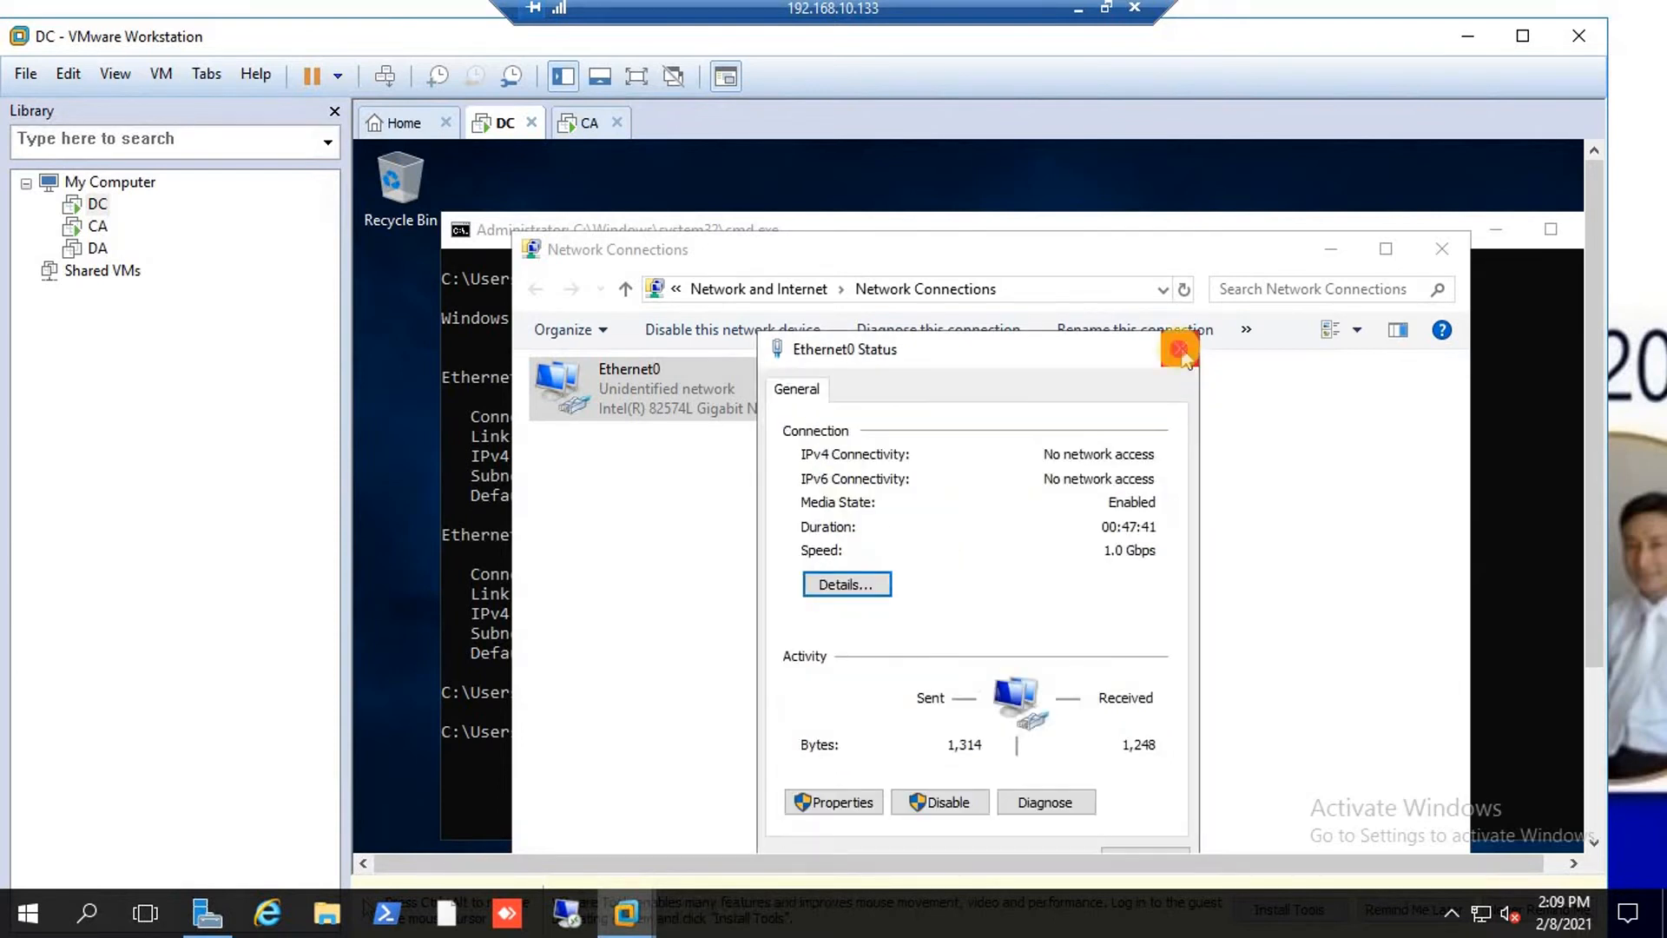
click(1180, 348)
Check Ethernet1's status details for 192.168.200.200, then switch to the CA machine.
double_click(968, 405)
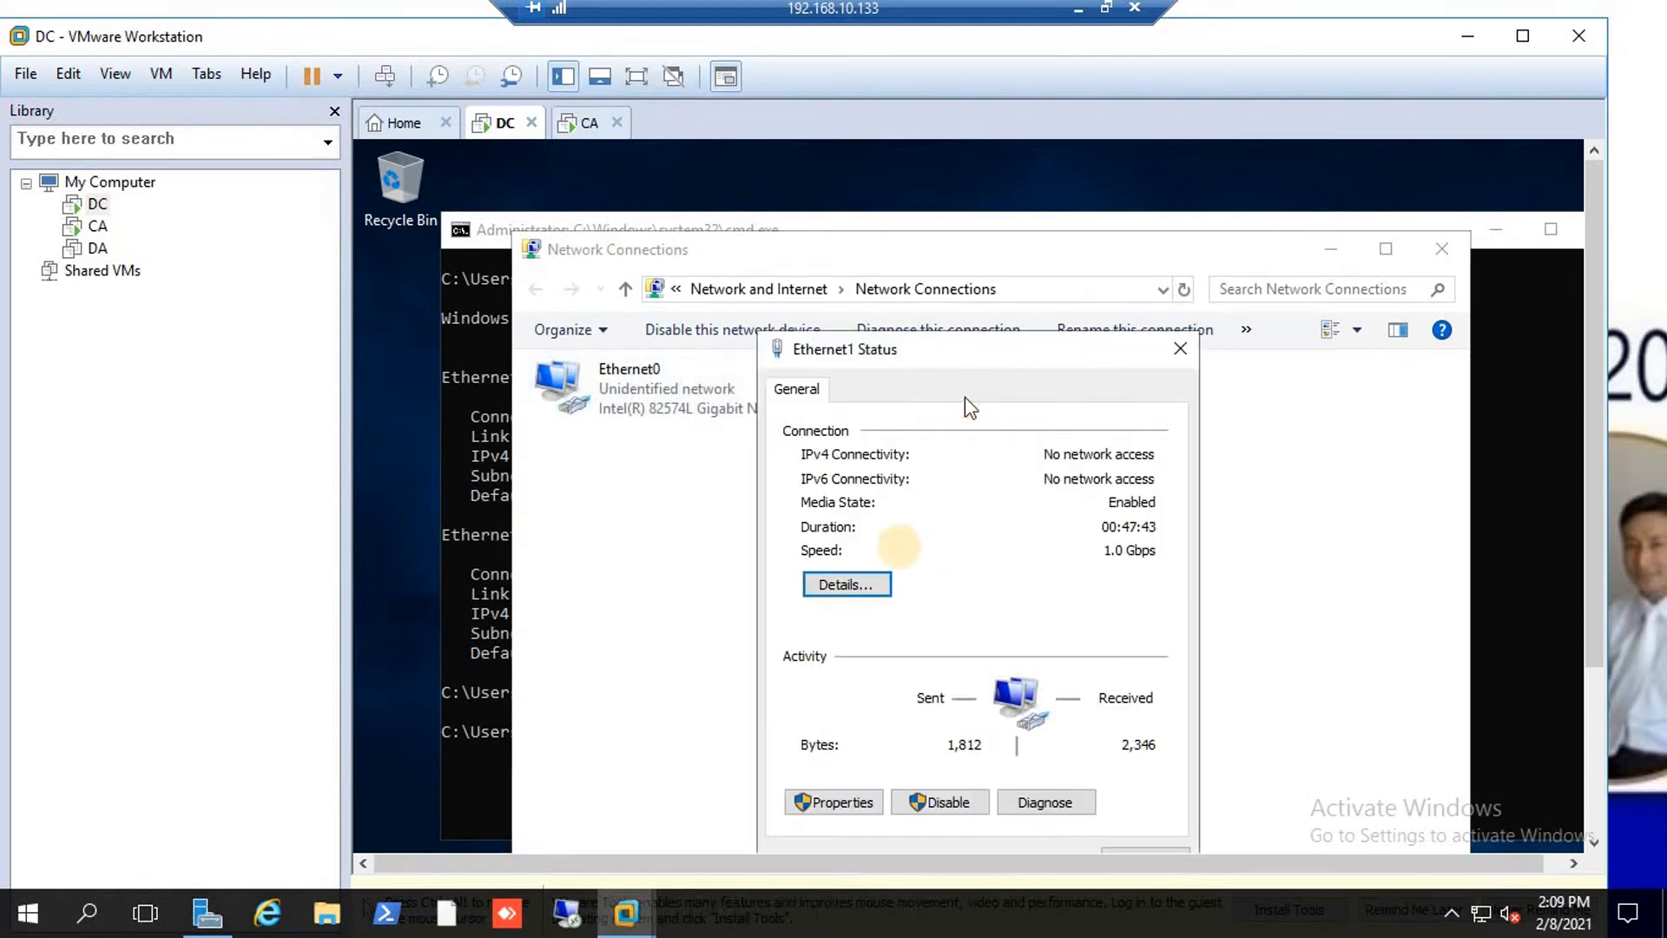
click(846, 584)
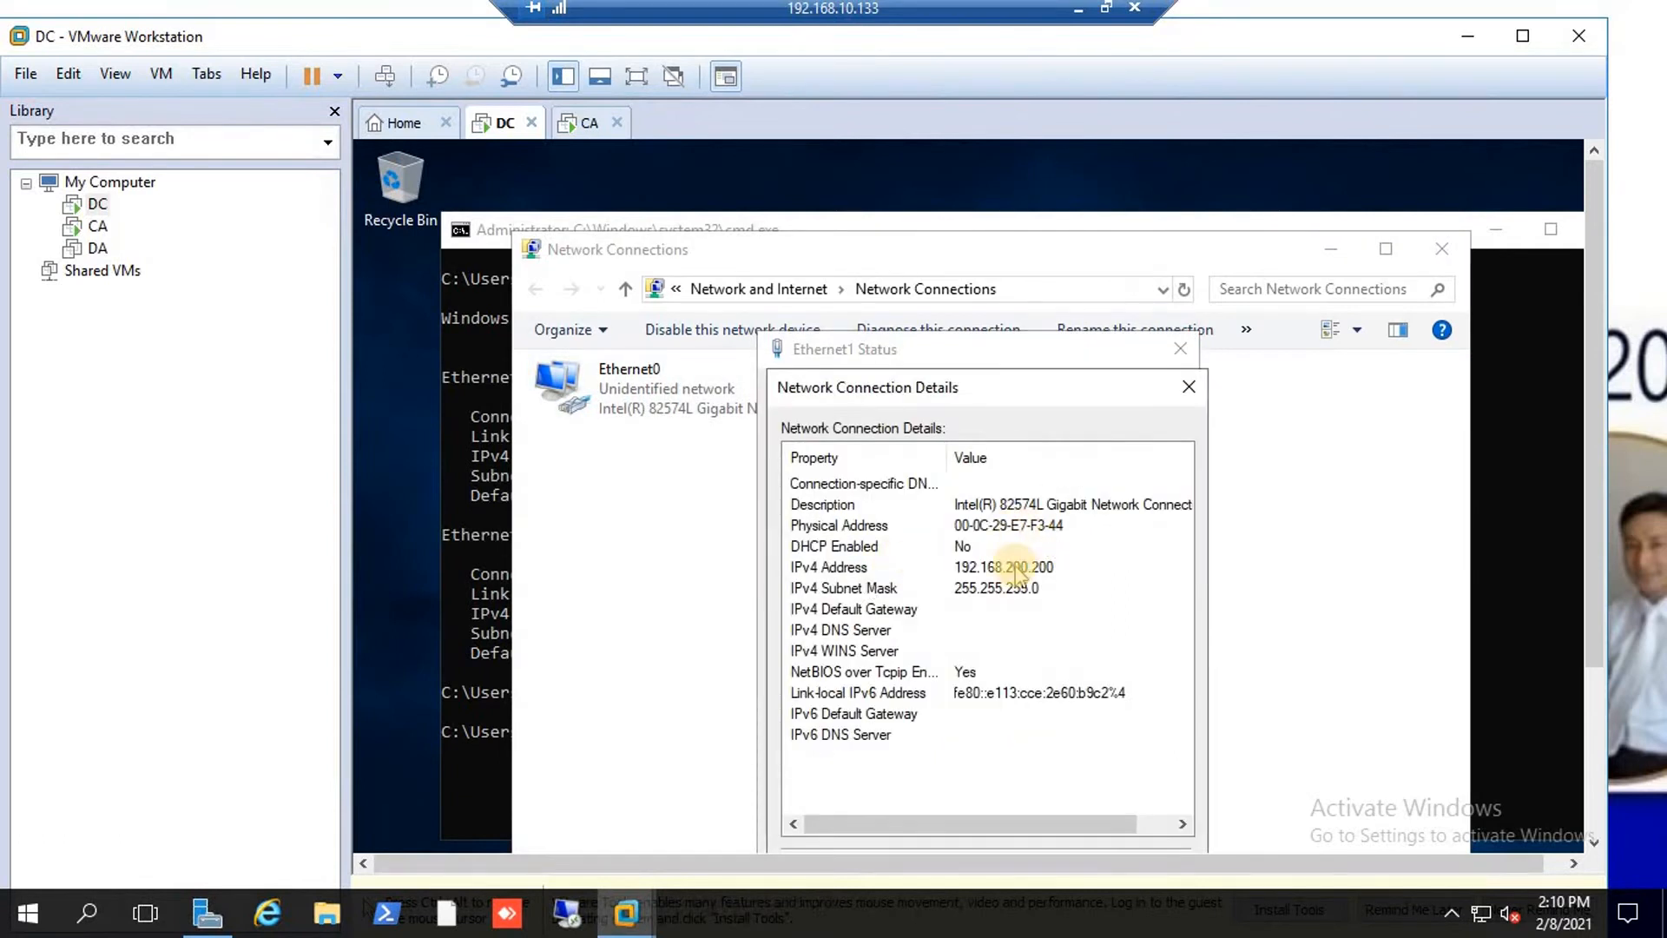
click(1187, 390)
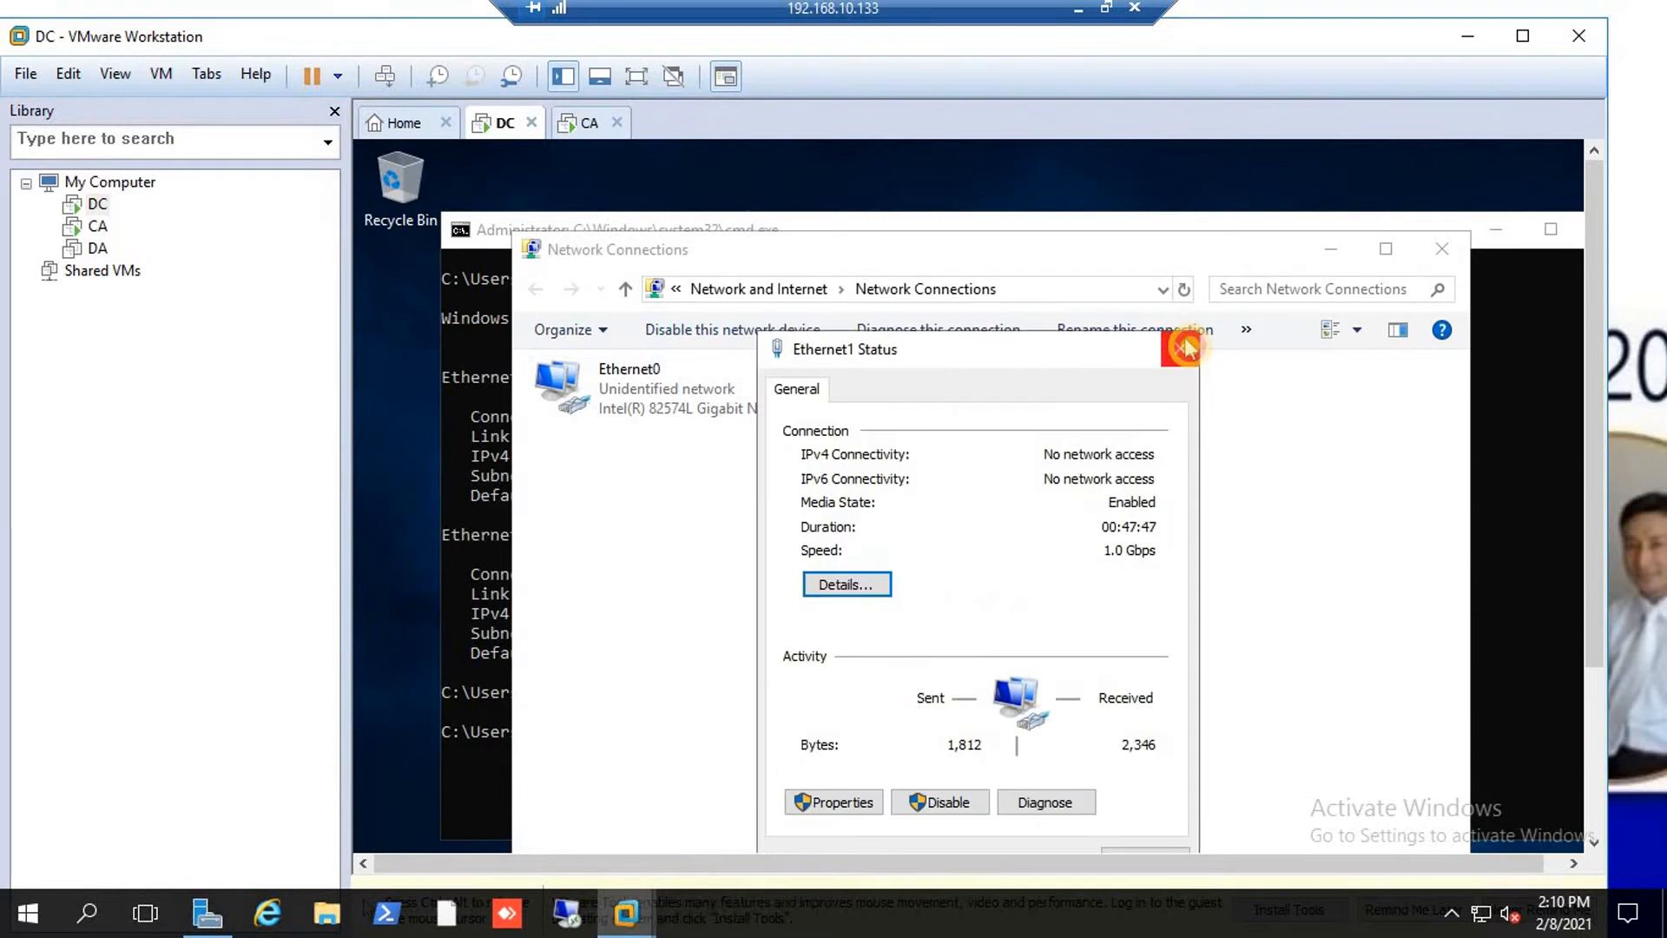
click(1180, 348)
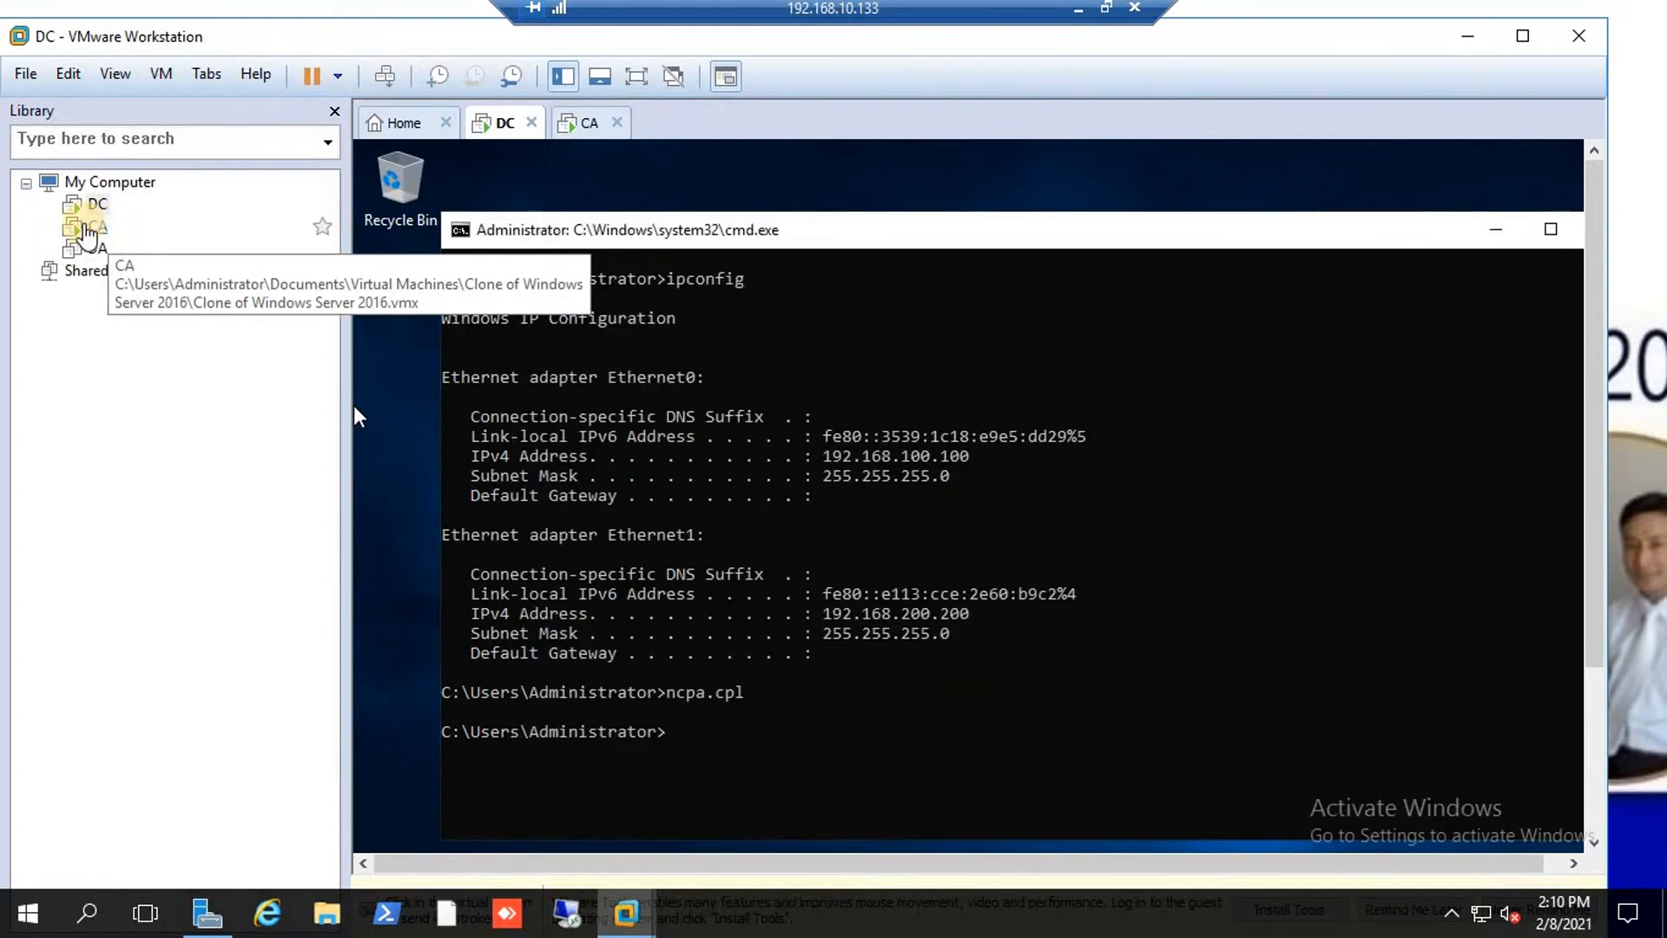
click(92, 227)
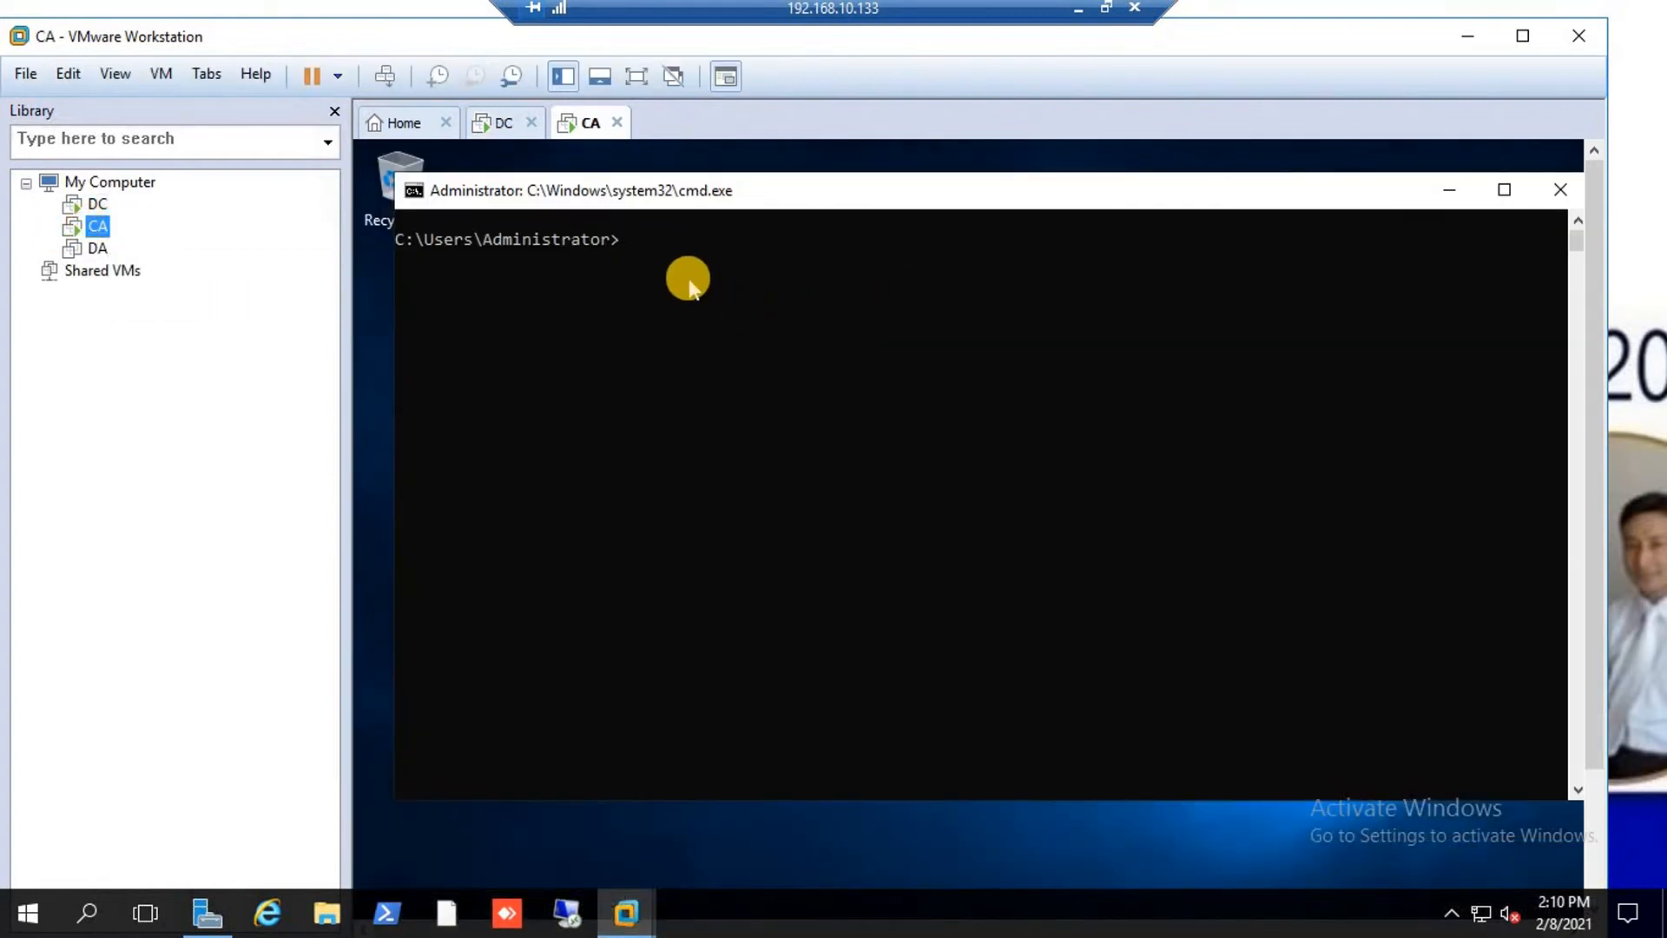
On CA, run ipconfig, ping 192.168.200.200 (replies) and 192.168.100.100 (100% loss), then return to DC.
text(ipconfig)
key(Return)
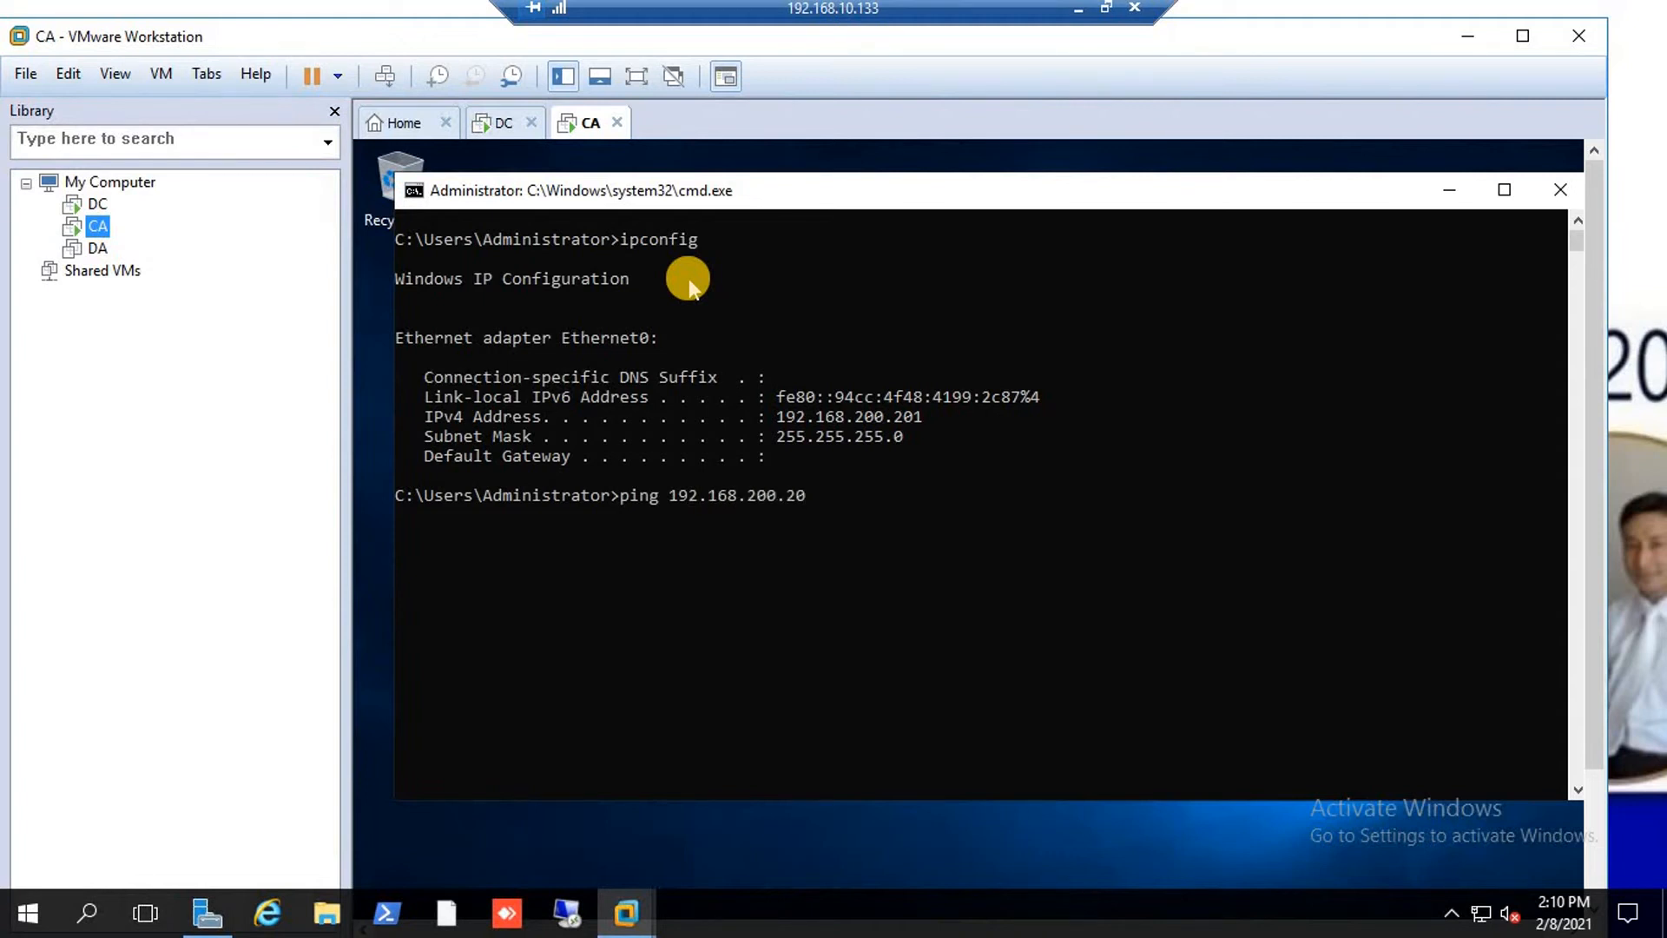
key(Return)
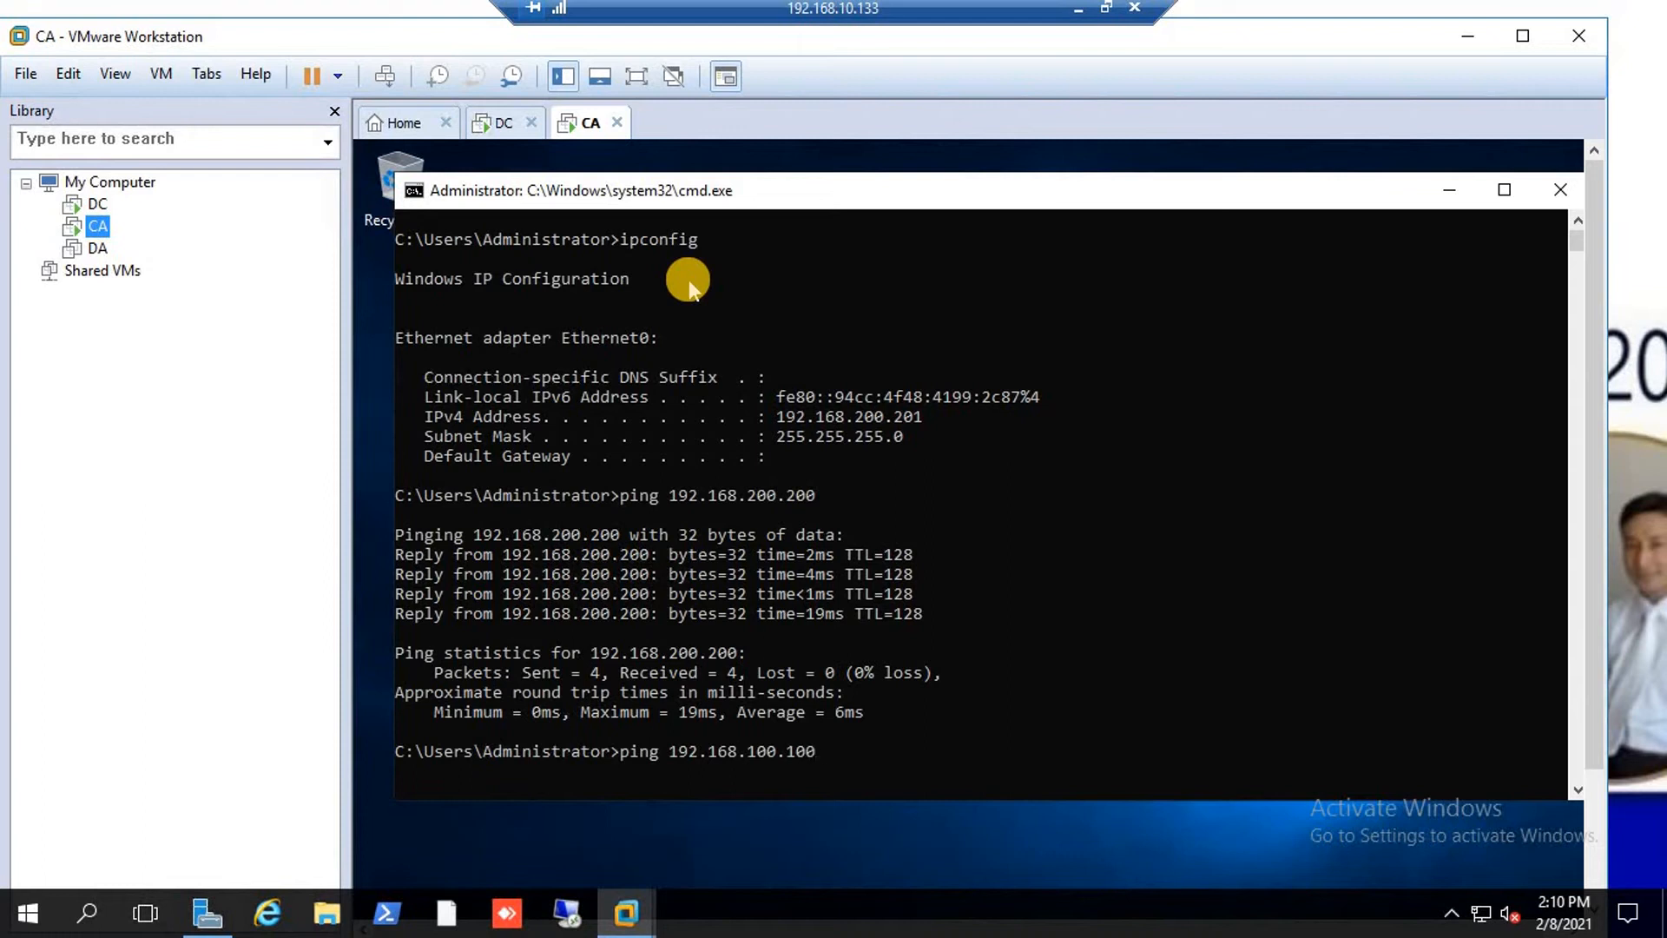
key(Return)
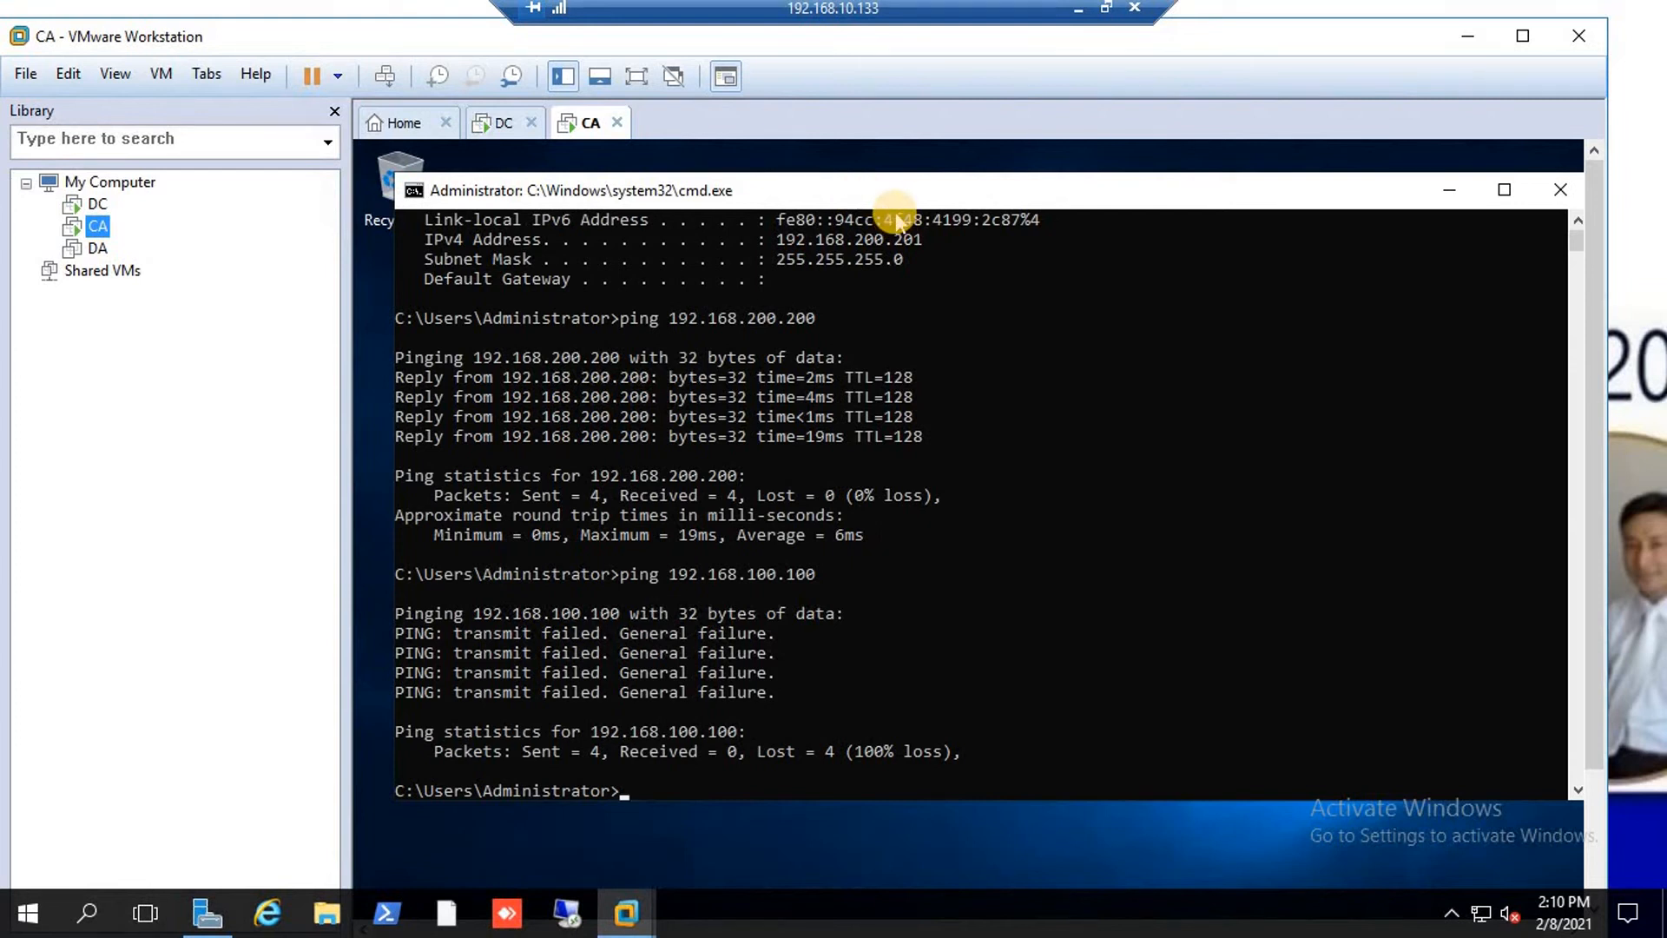
click(504, 123)
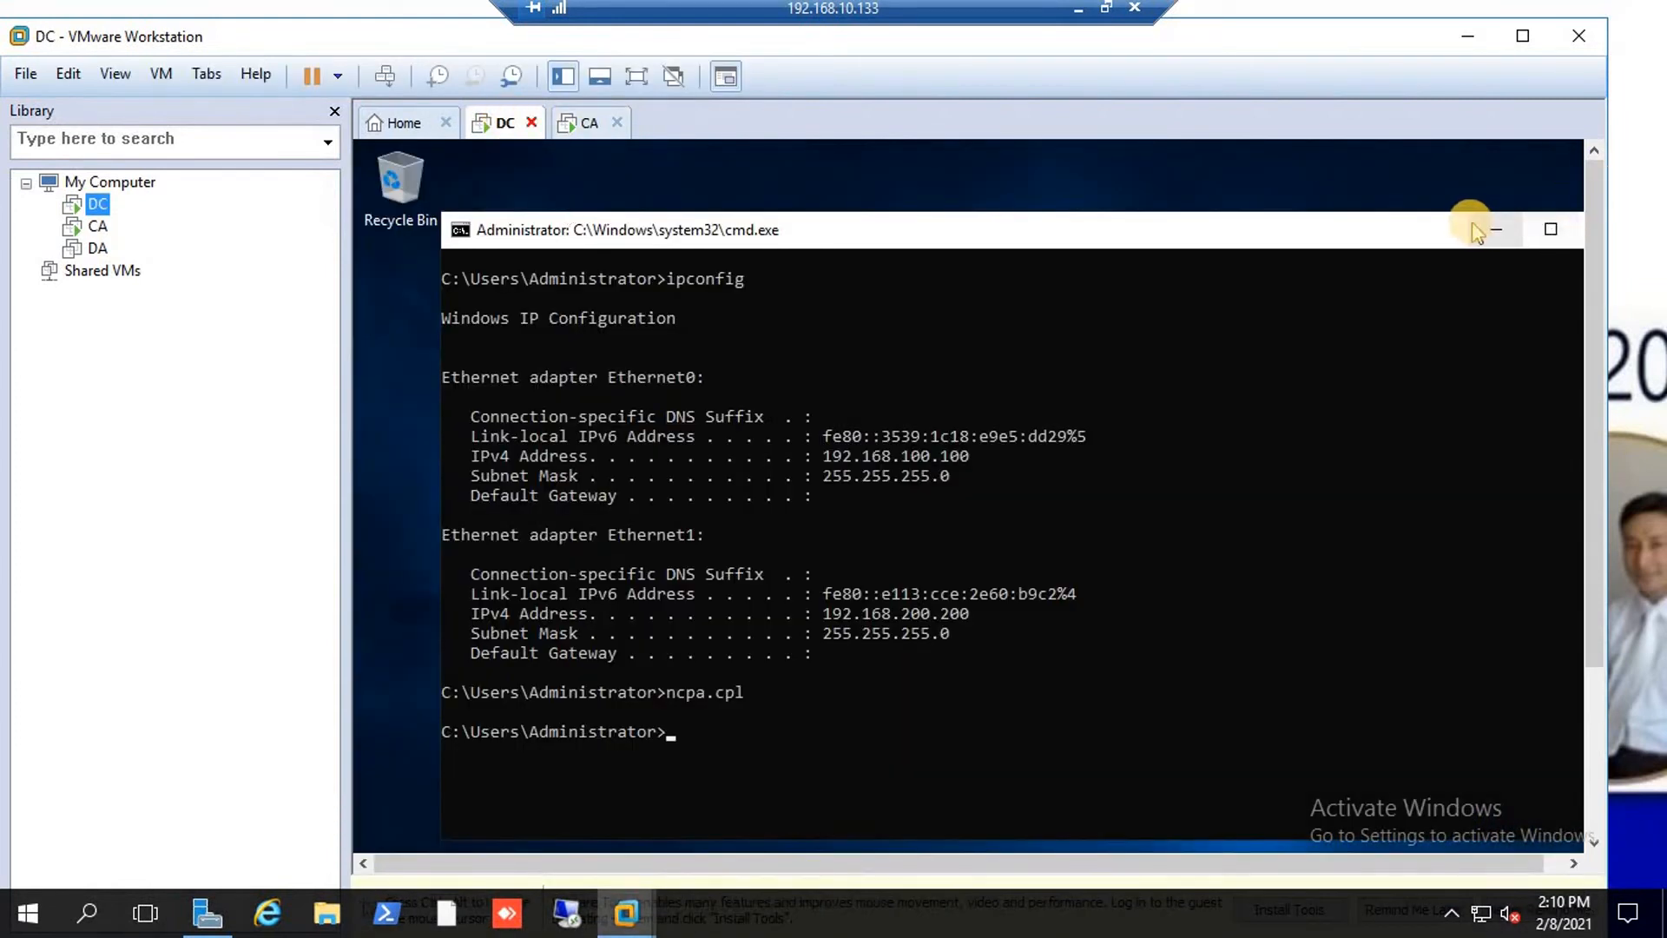
Close the DC's command prompt and launch Server Manager from the guest taskbar.
click(1306, 235)
drag(1307, 240, 1164, 246)
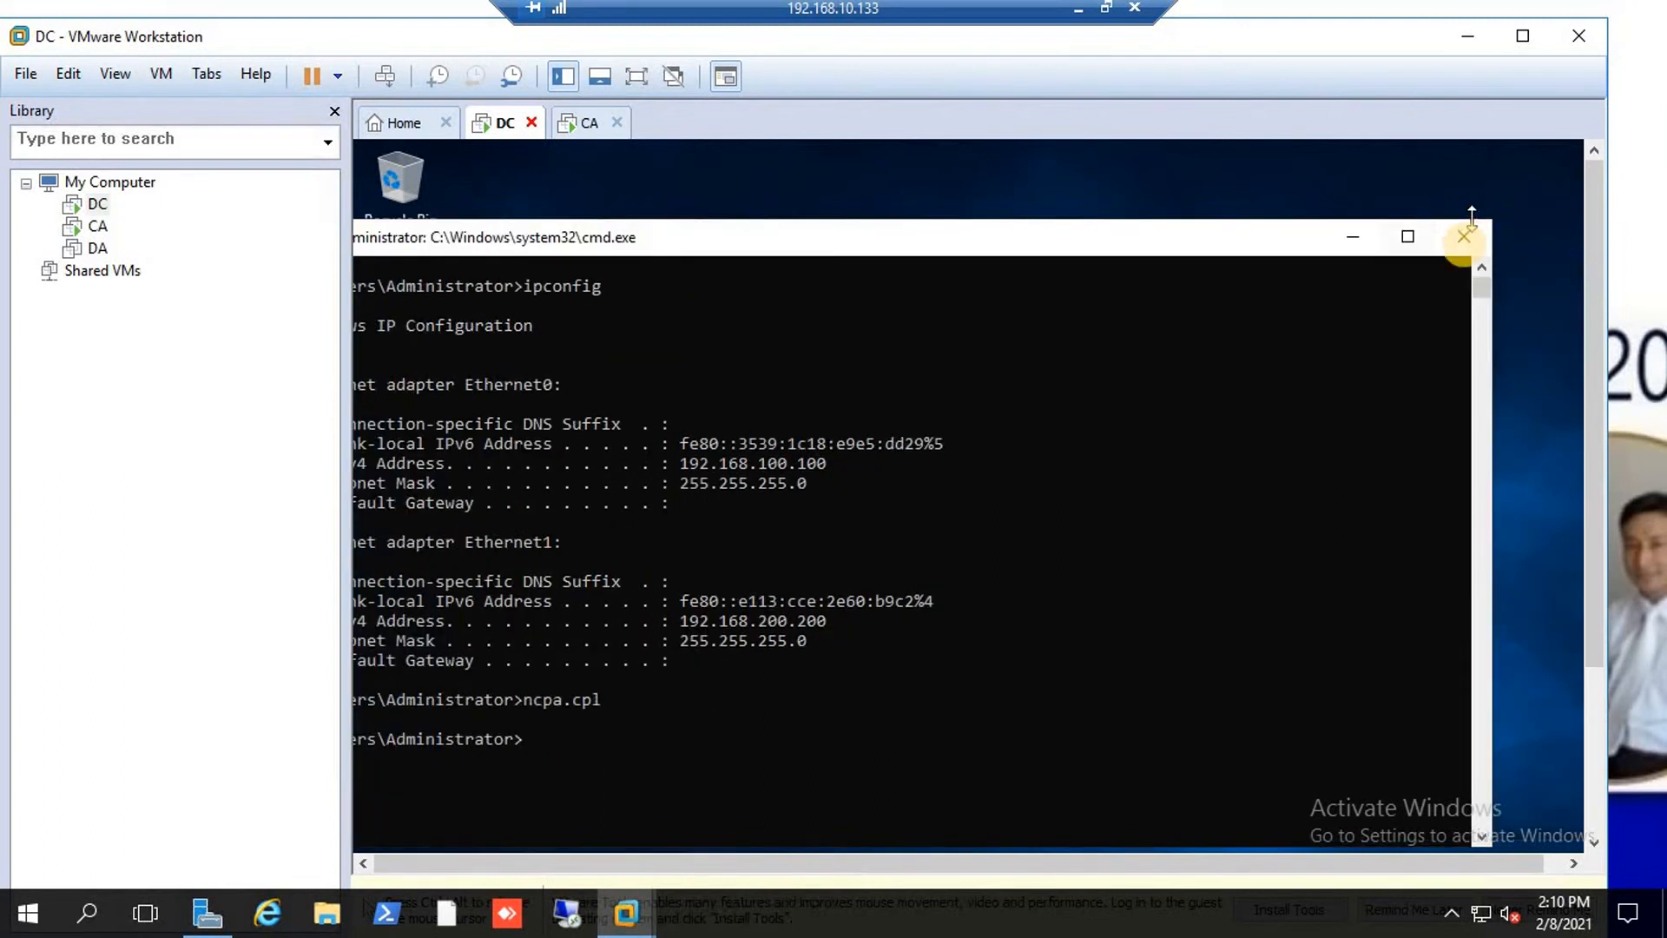
click(1465, 243)
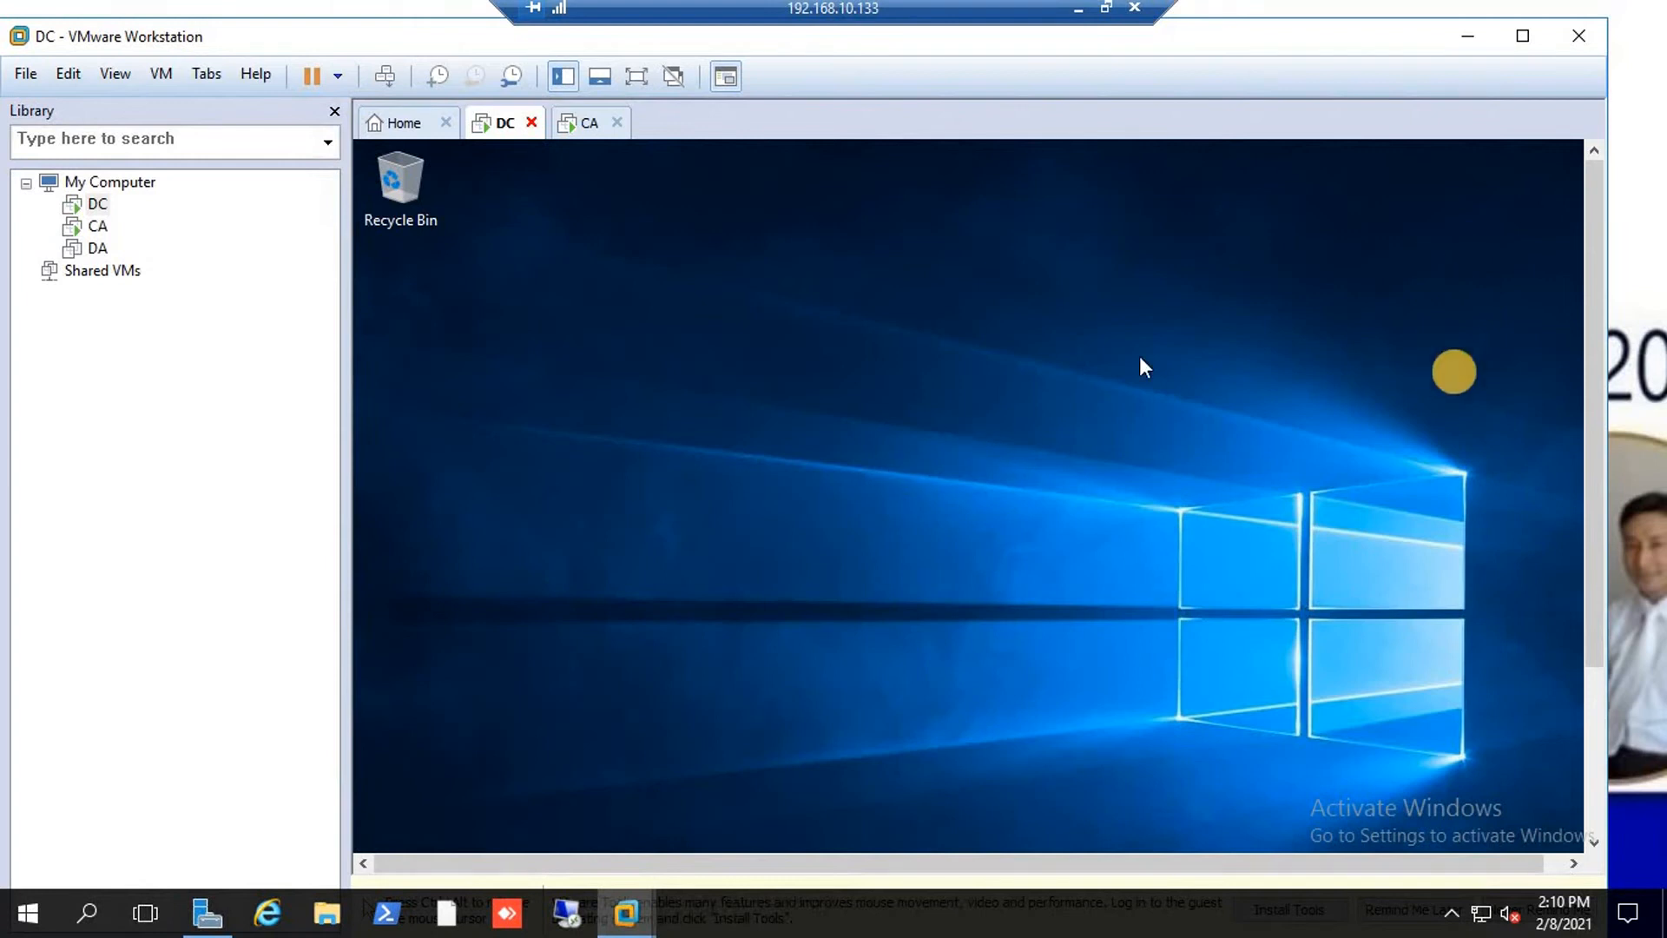
drag(1598, 300, 1593, 591)
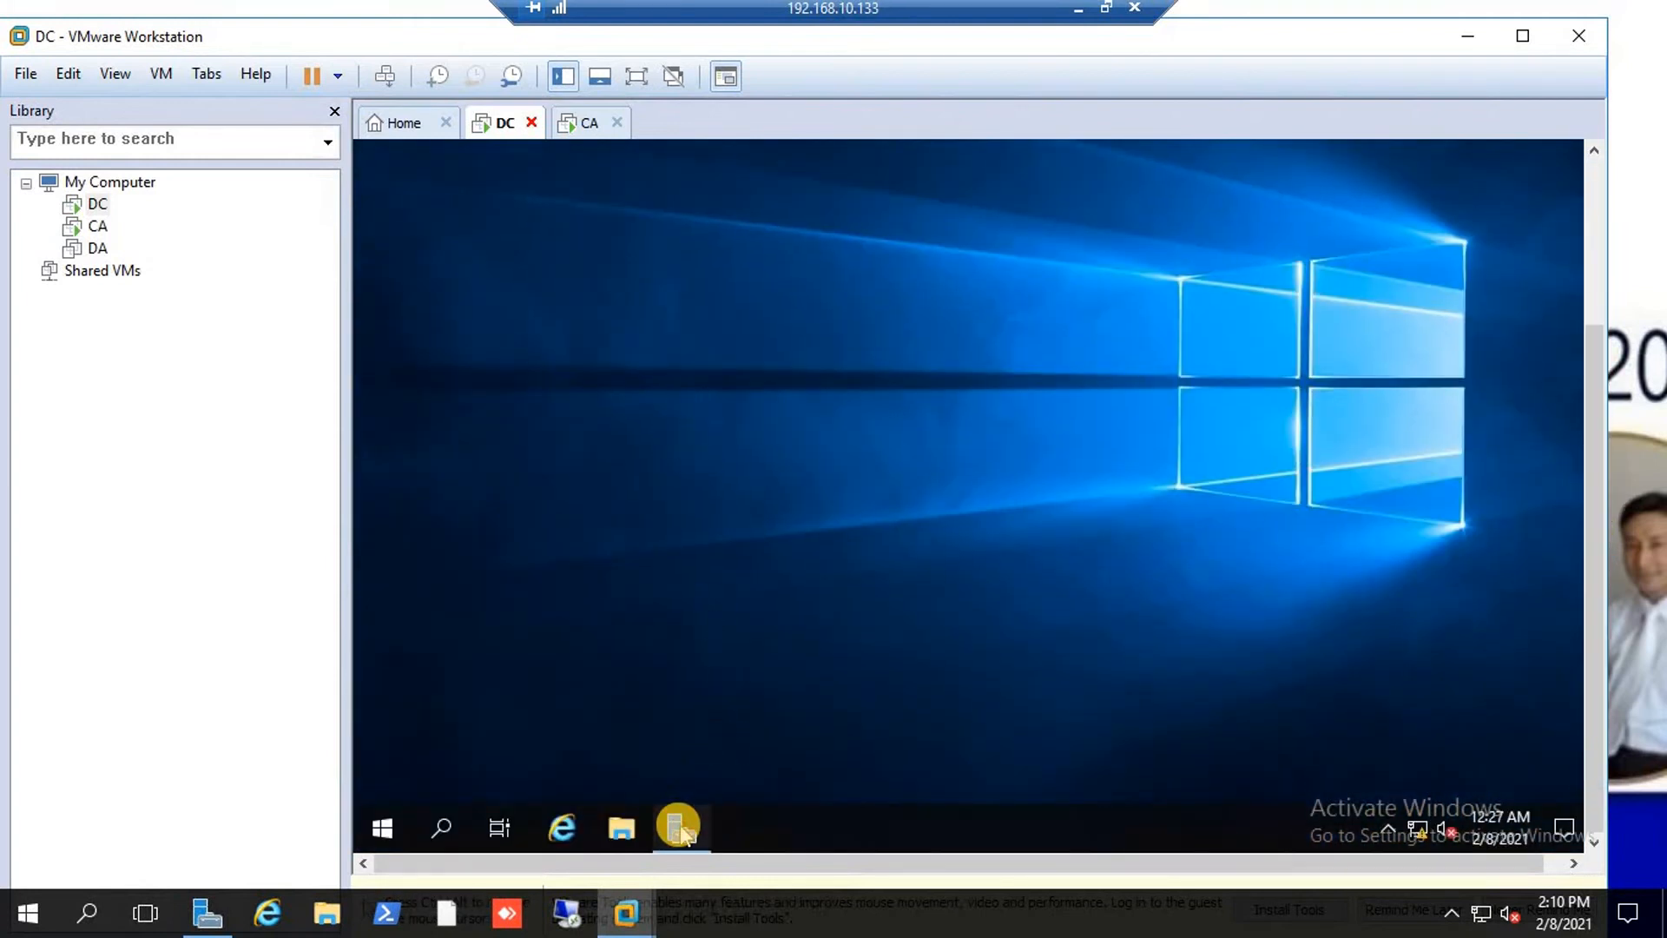
click(682, 827)
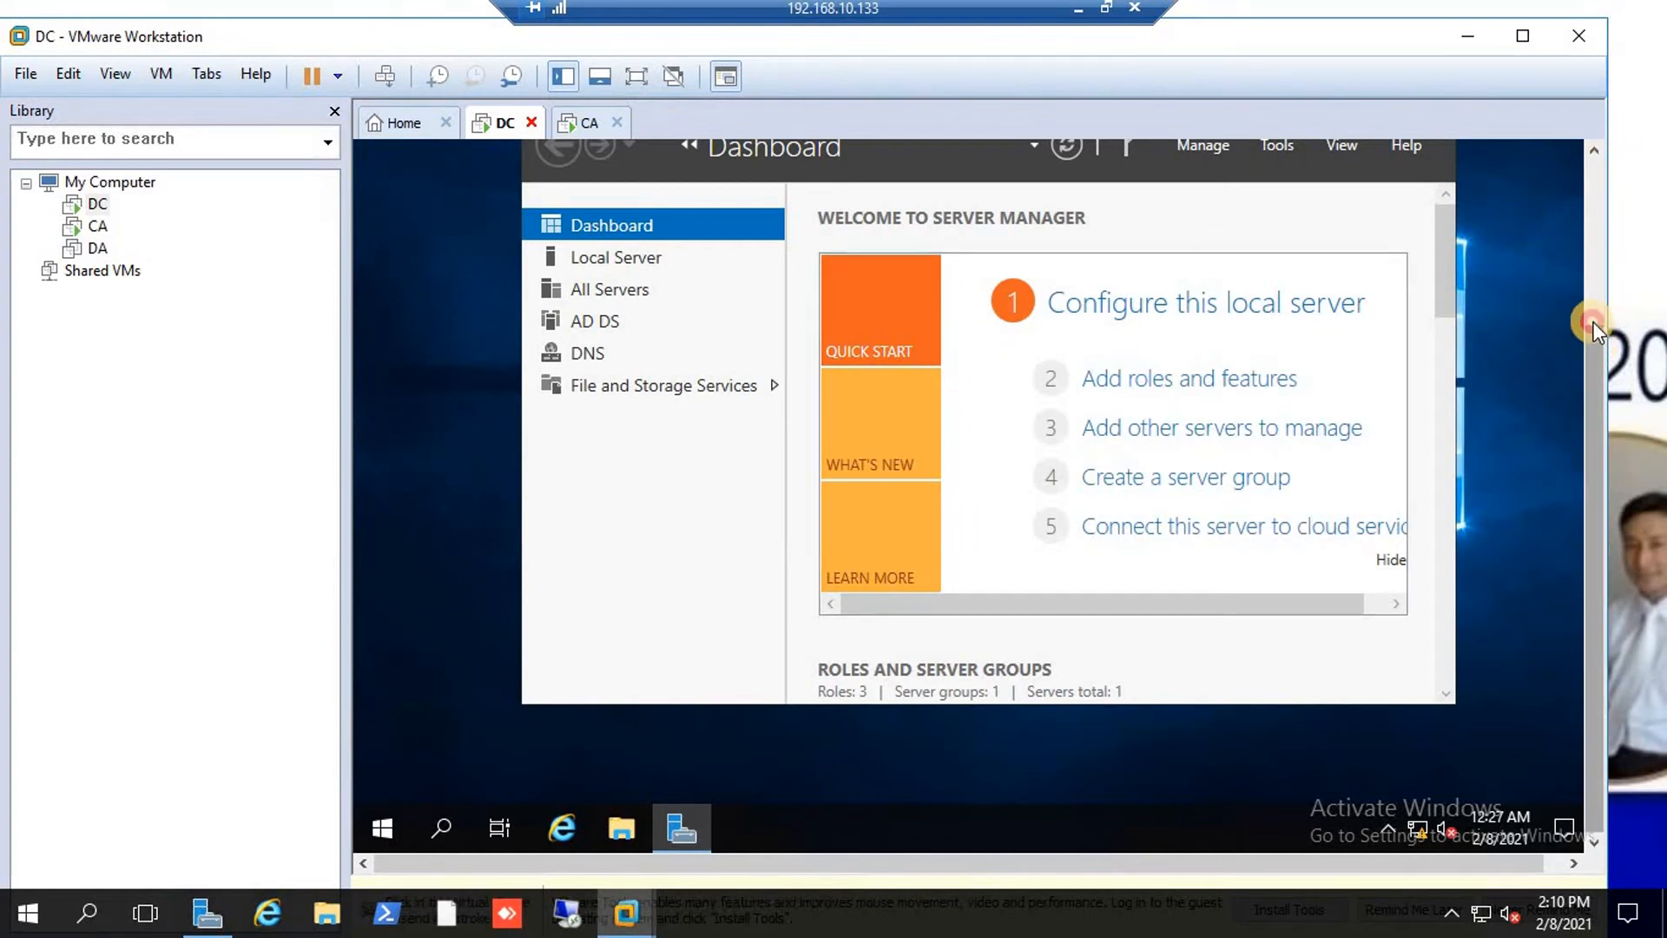
drag(1592, 322, 1586, 295)
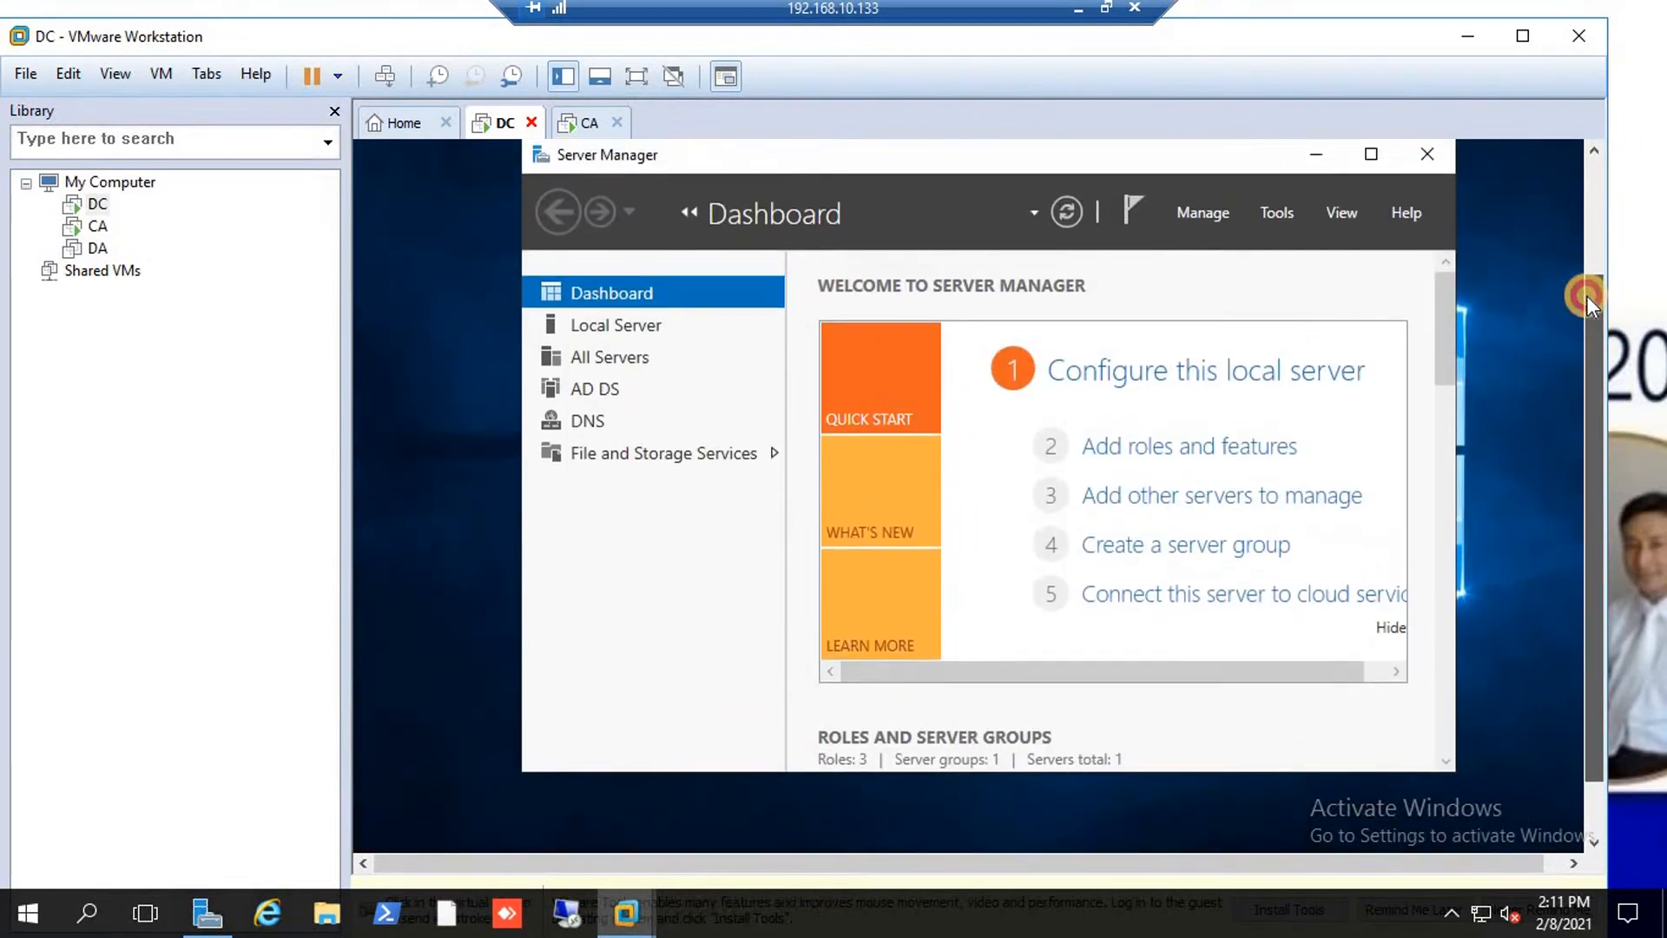
click(1208, 224)
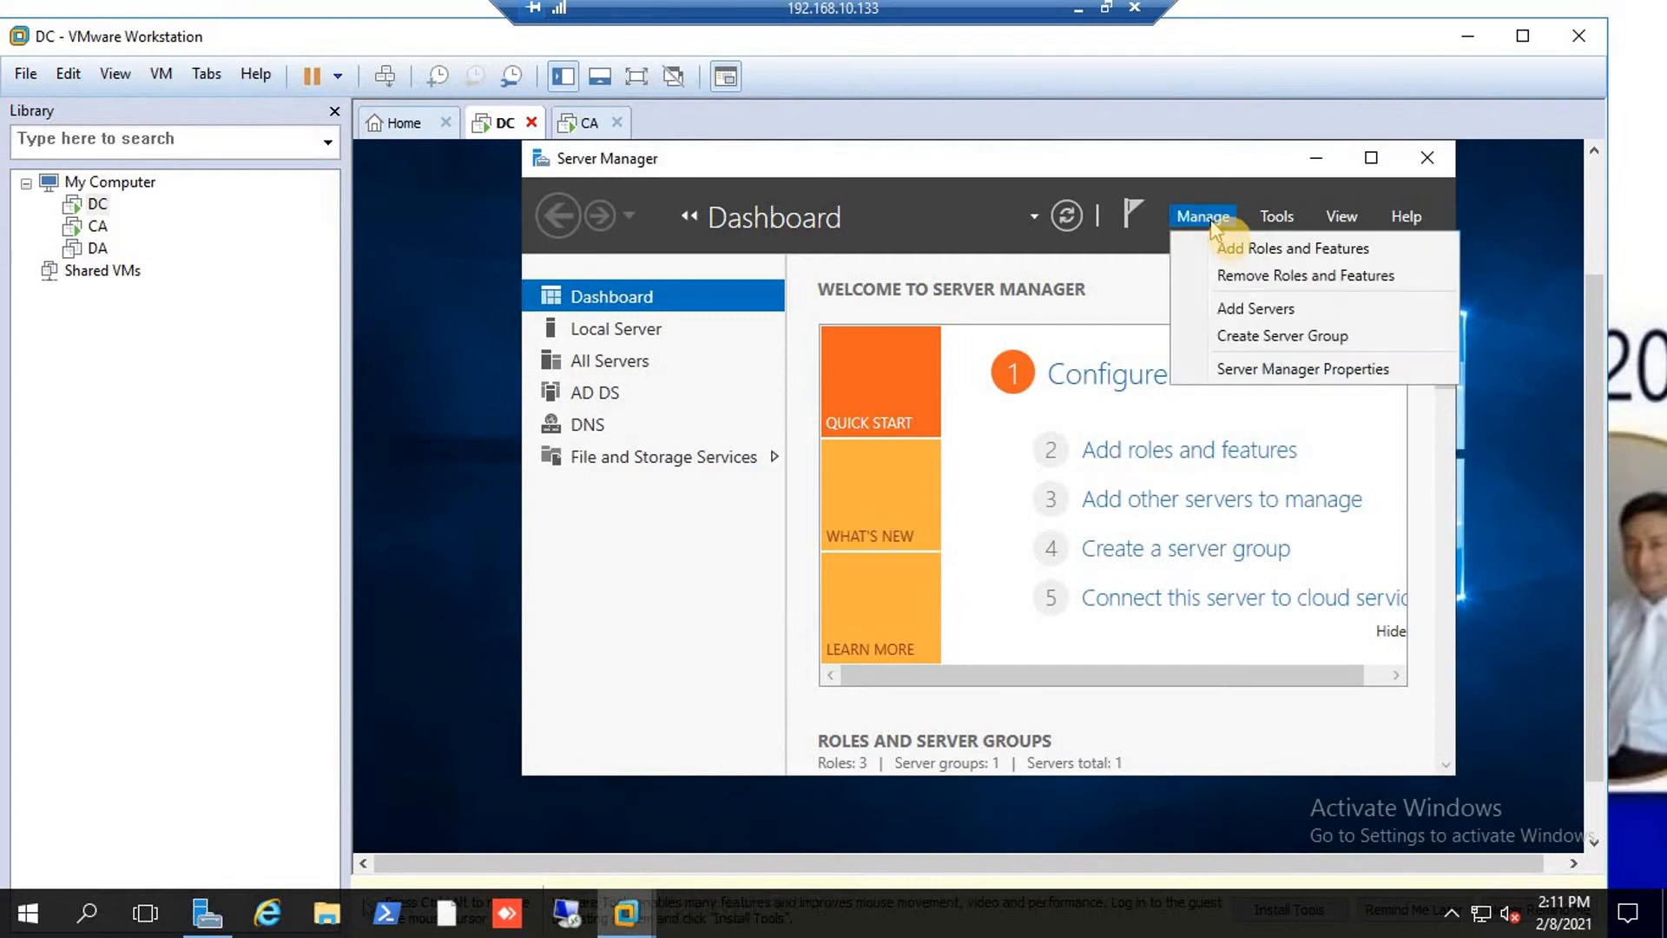
click(1250, 247)
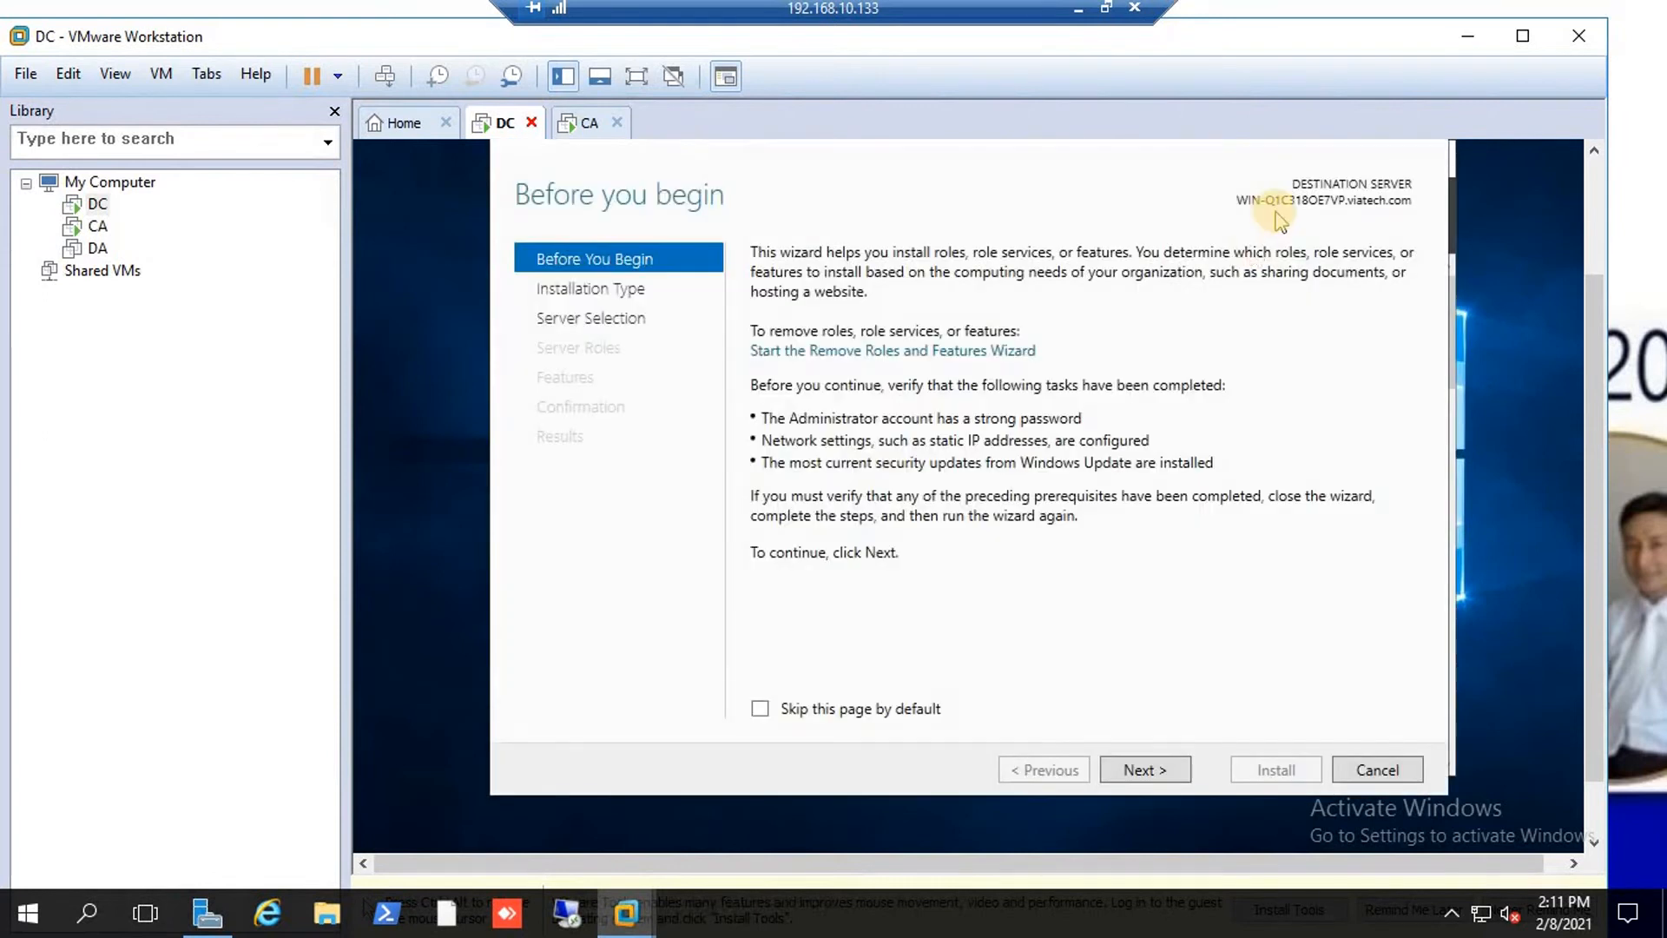
click(1143, 772)
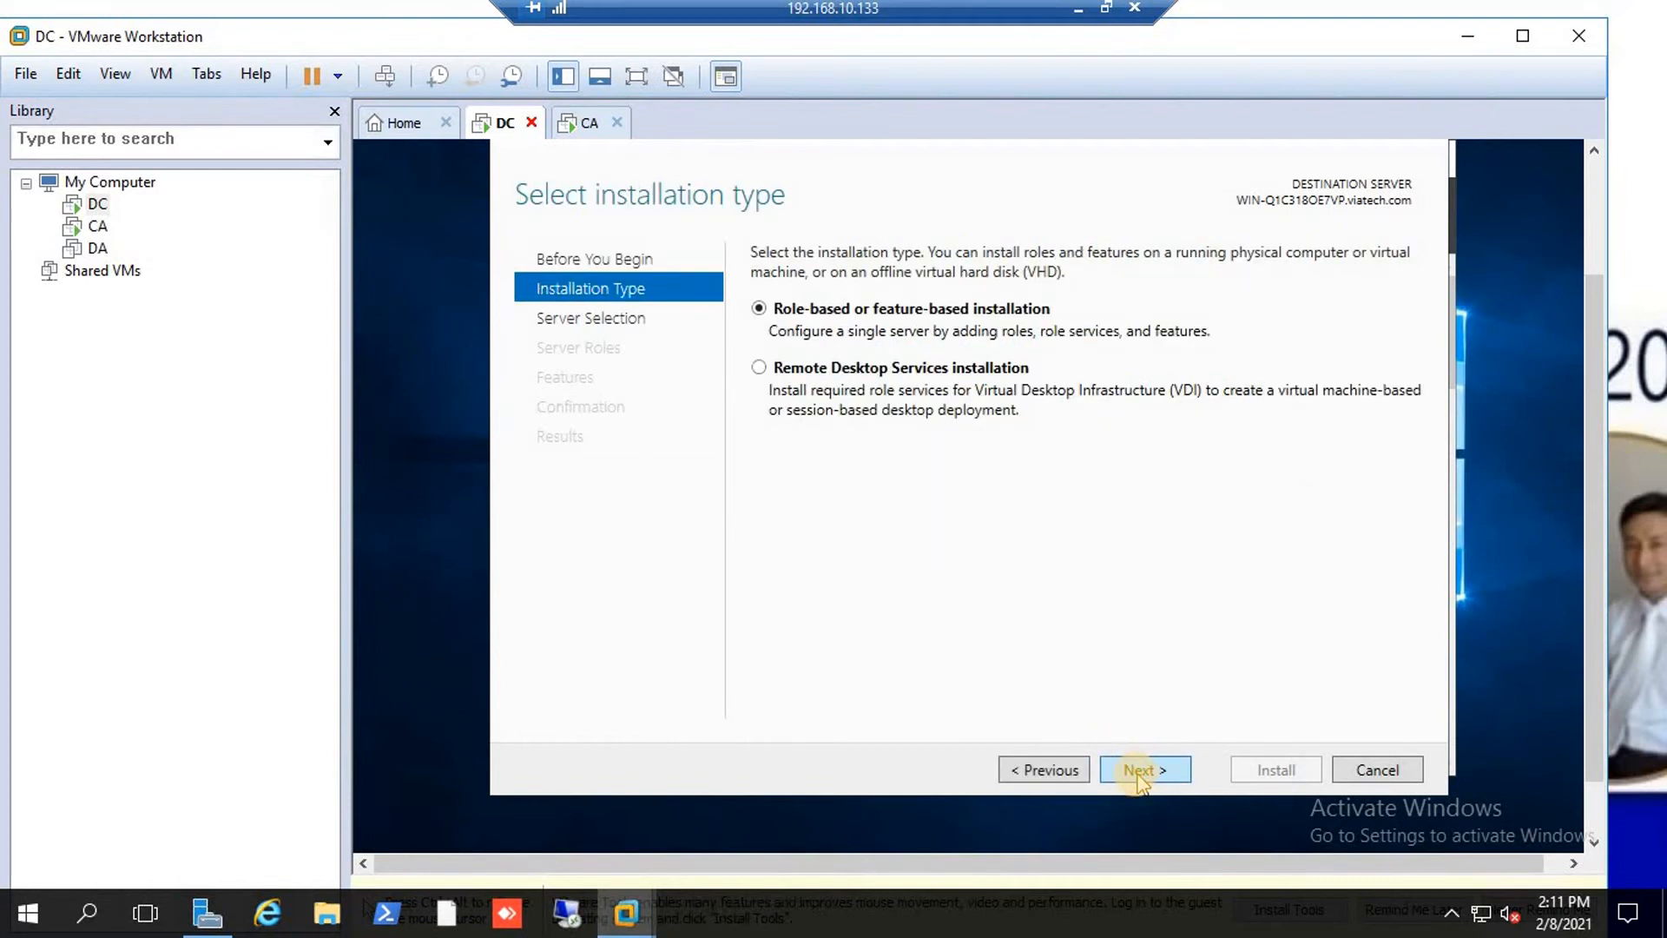
click(1139, 771)
click(1139, 771)
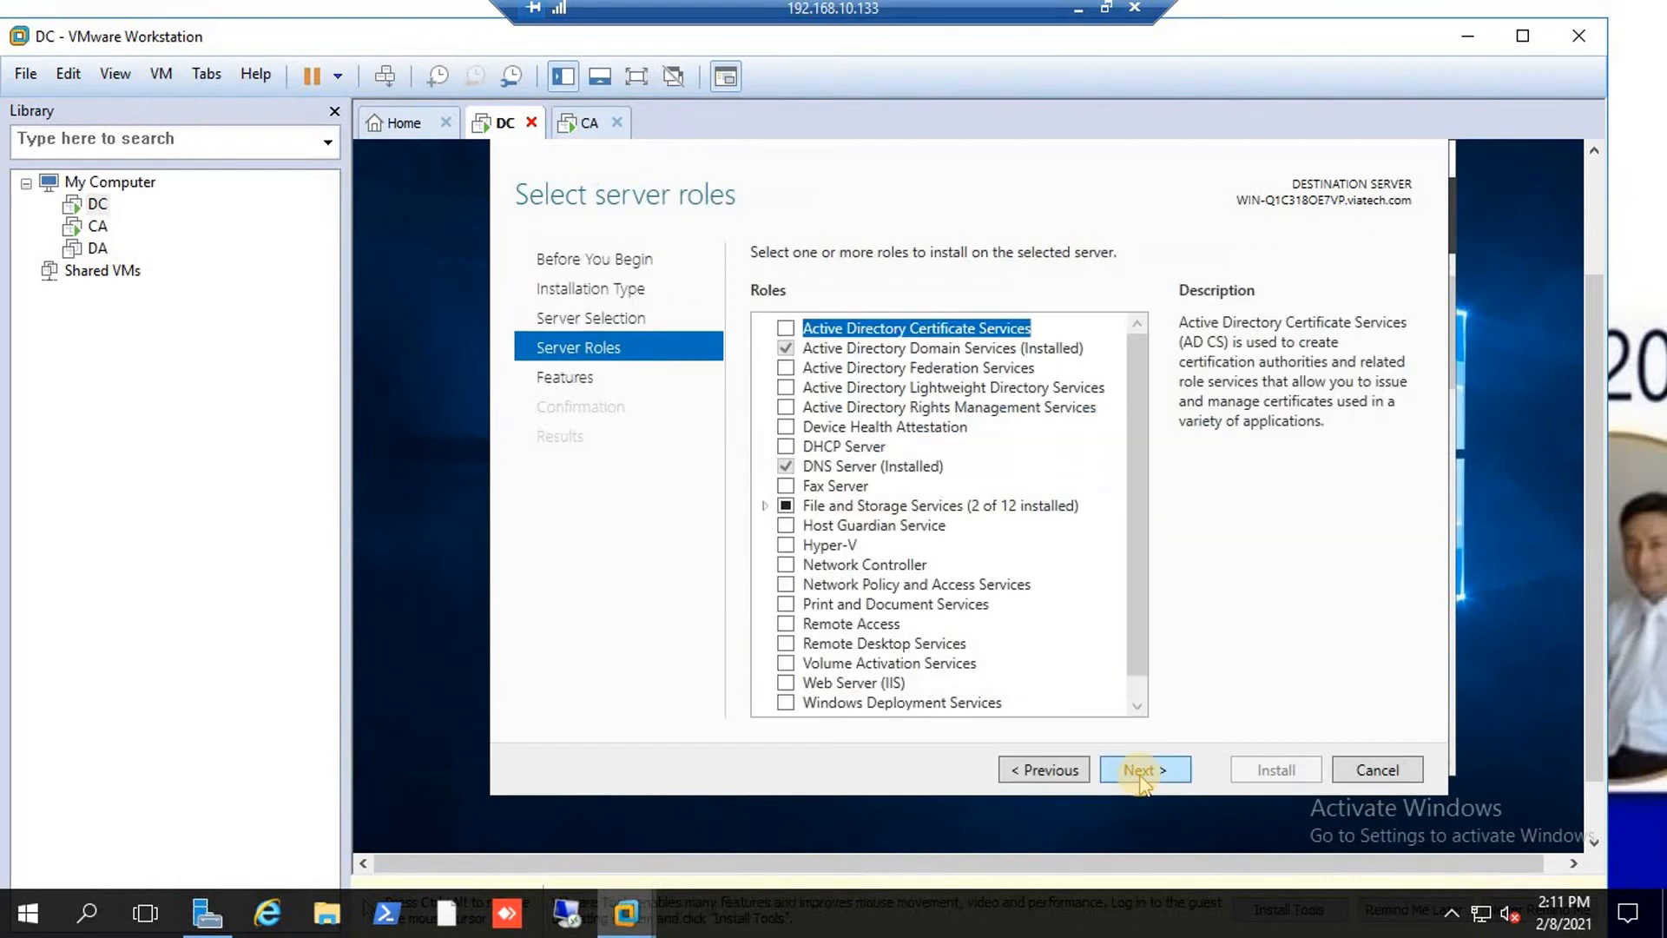
click(787, 625)
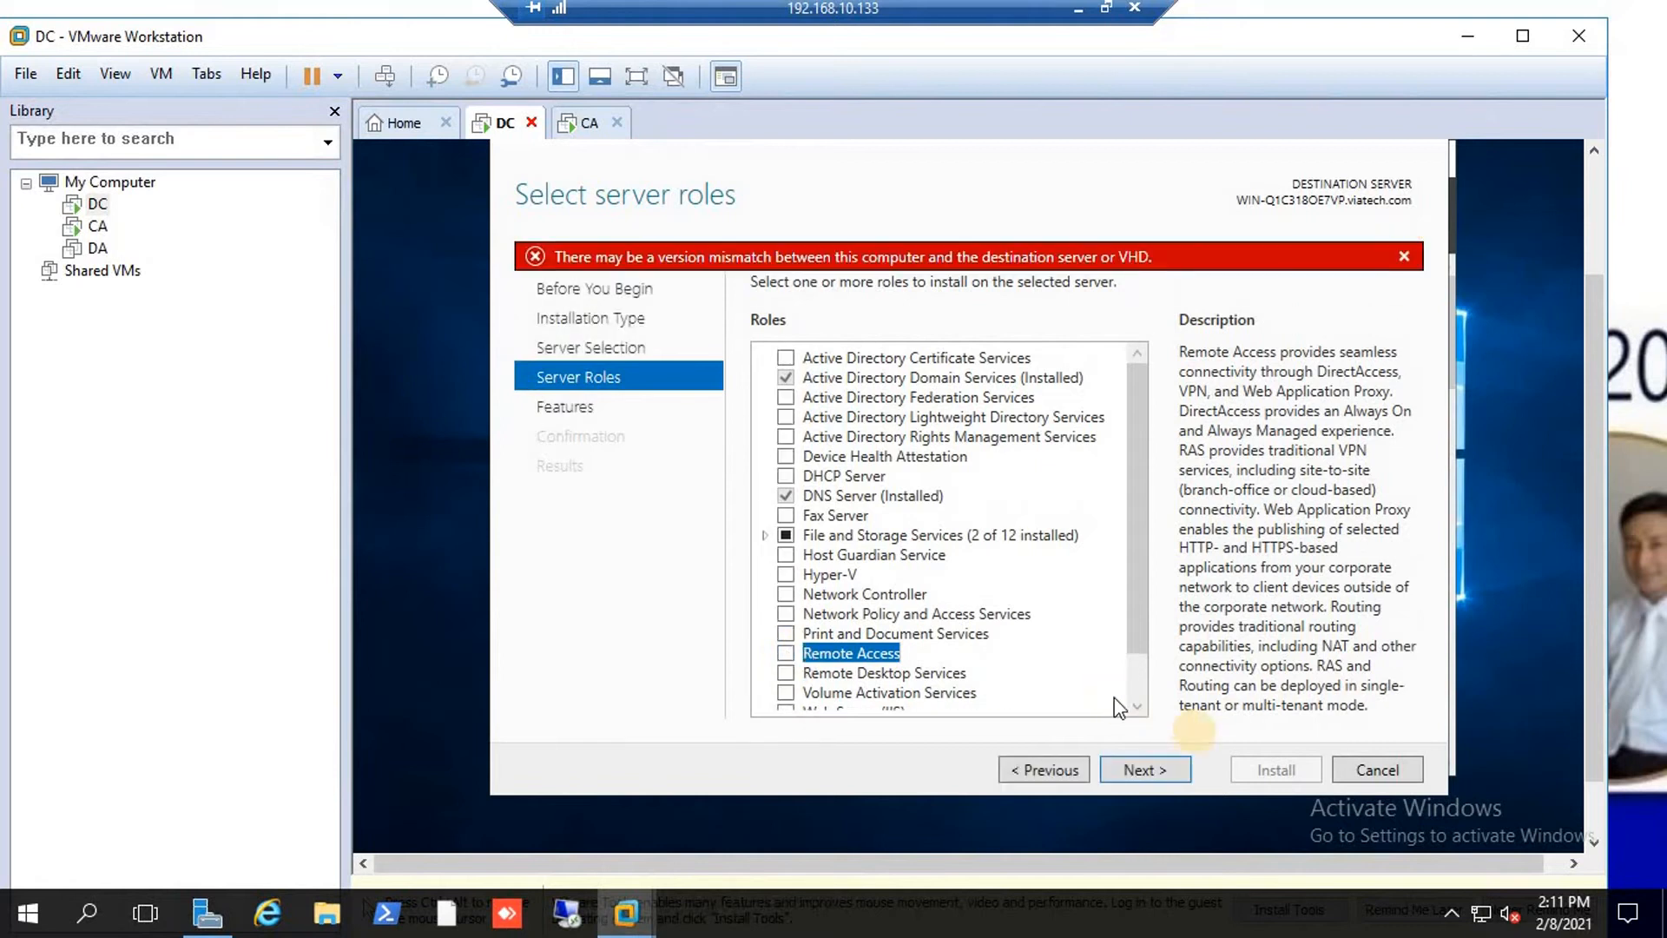
click(1032, 771)
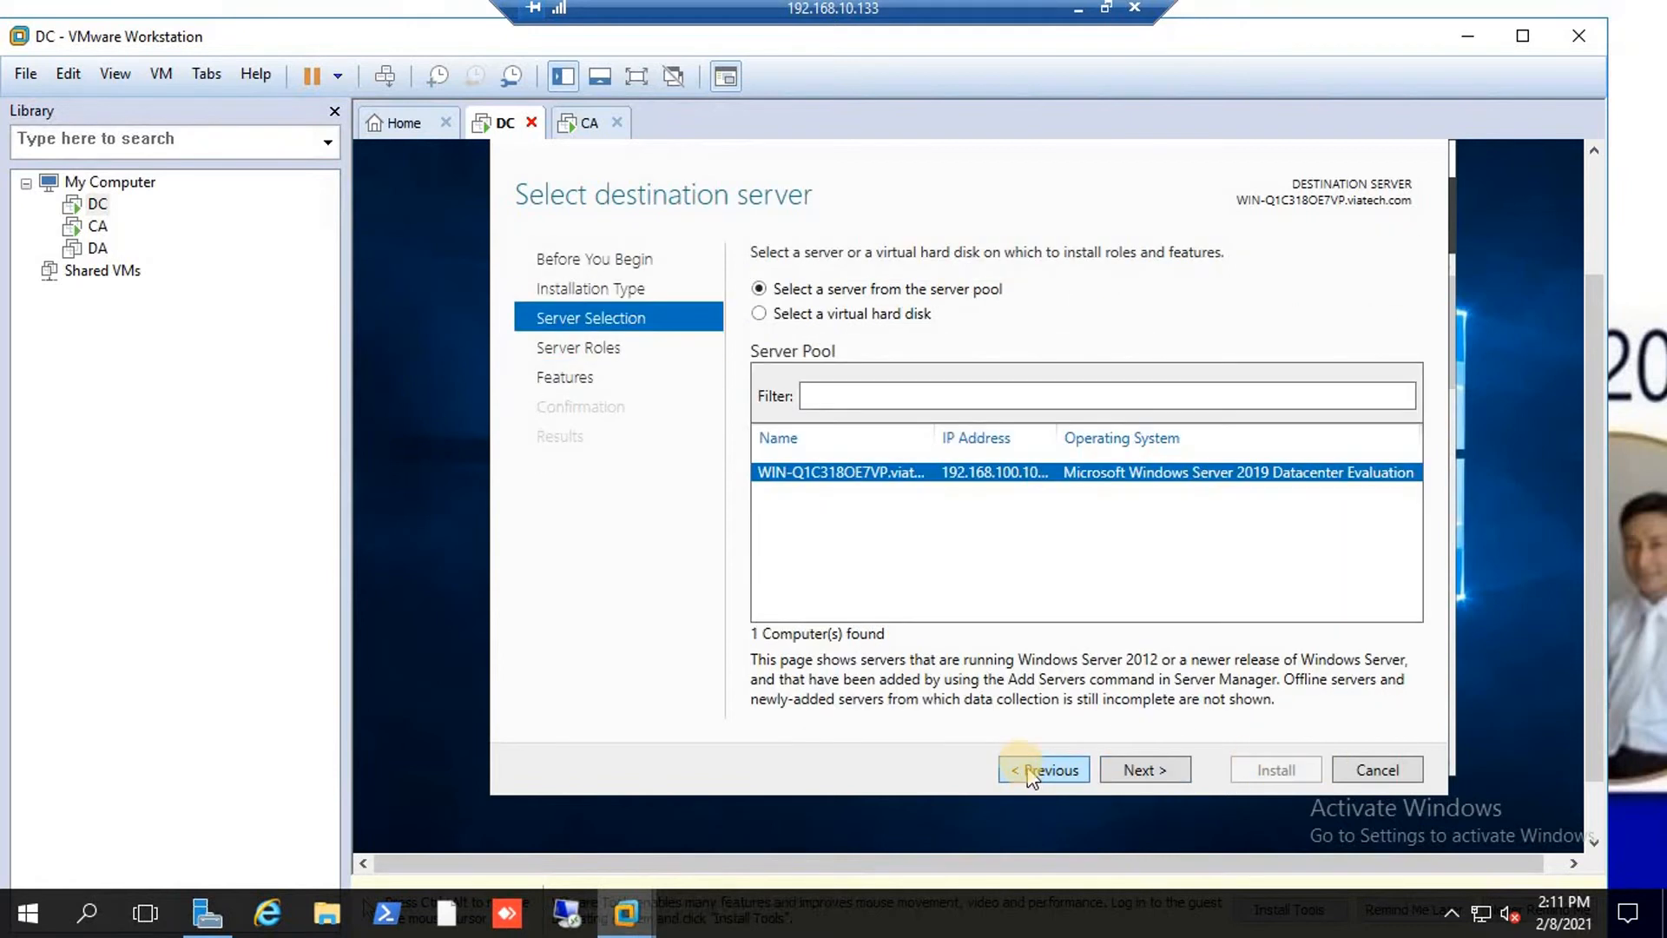
click(1137, 769)
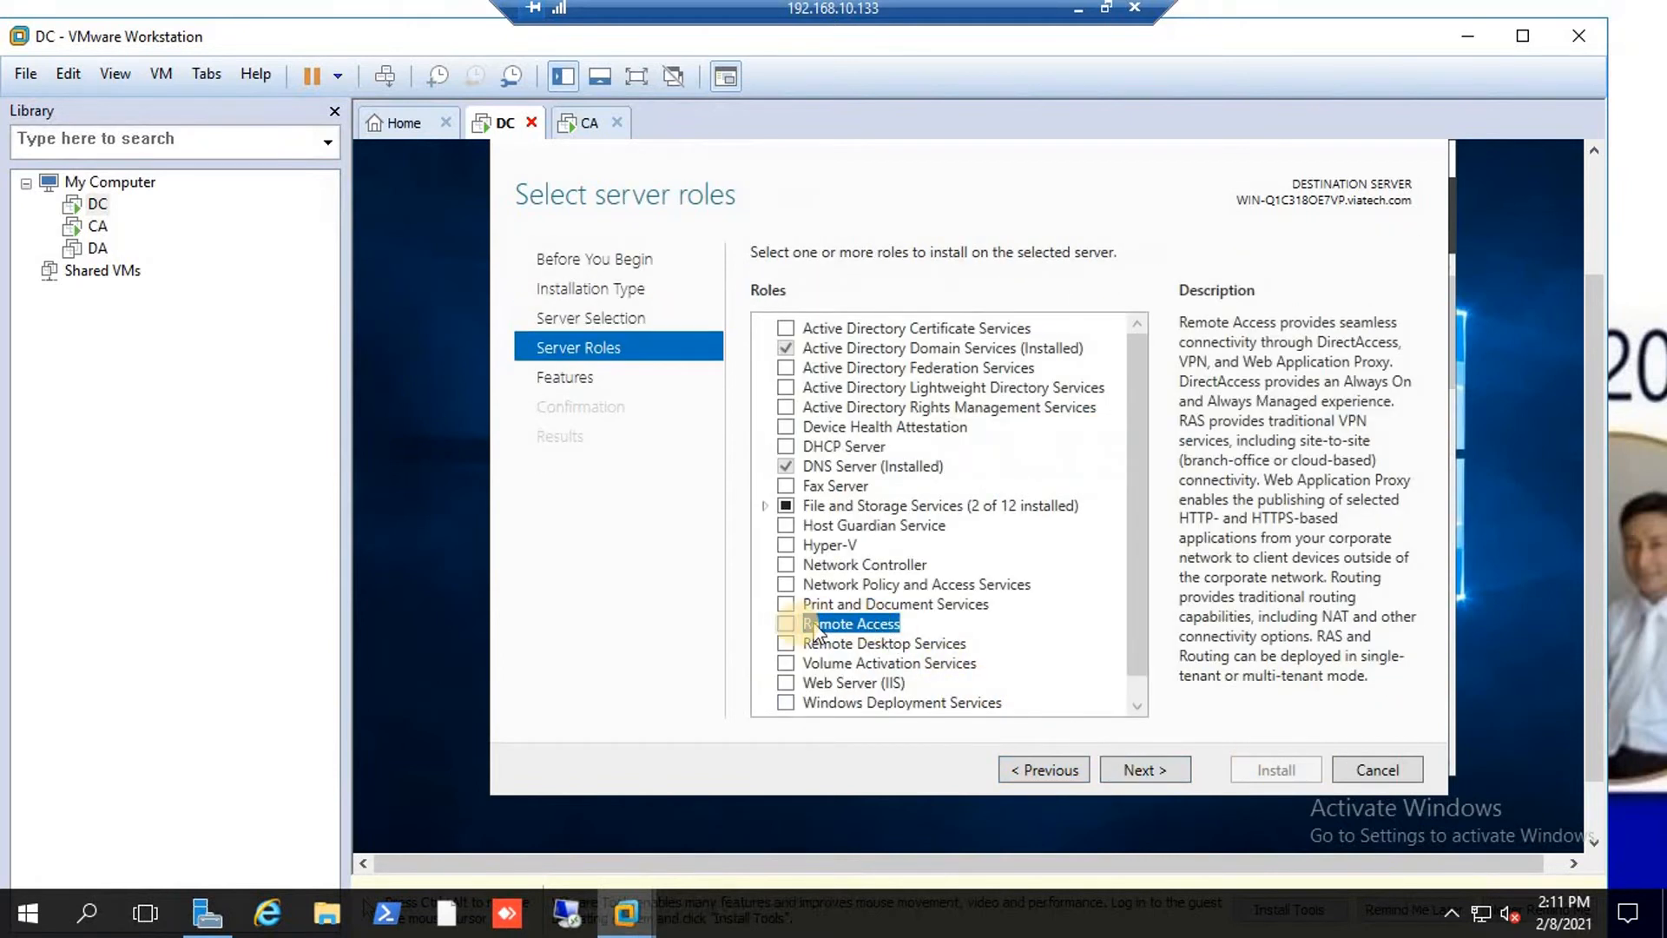
click(787, 623)
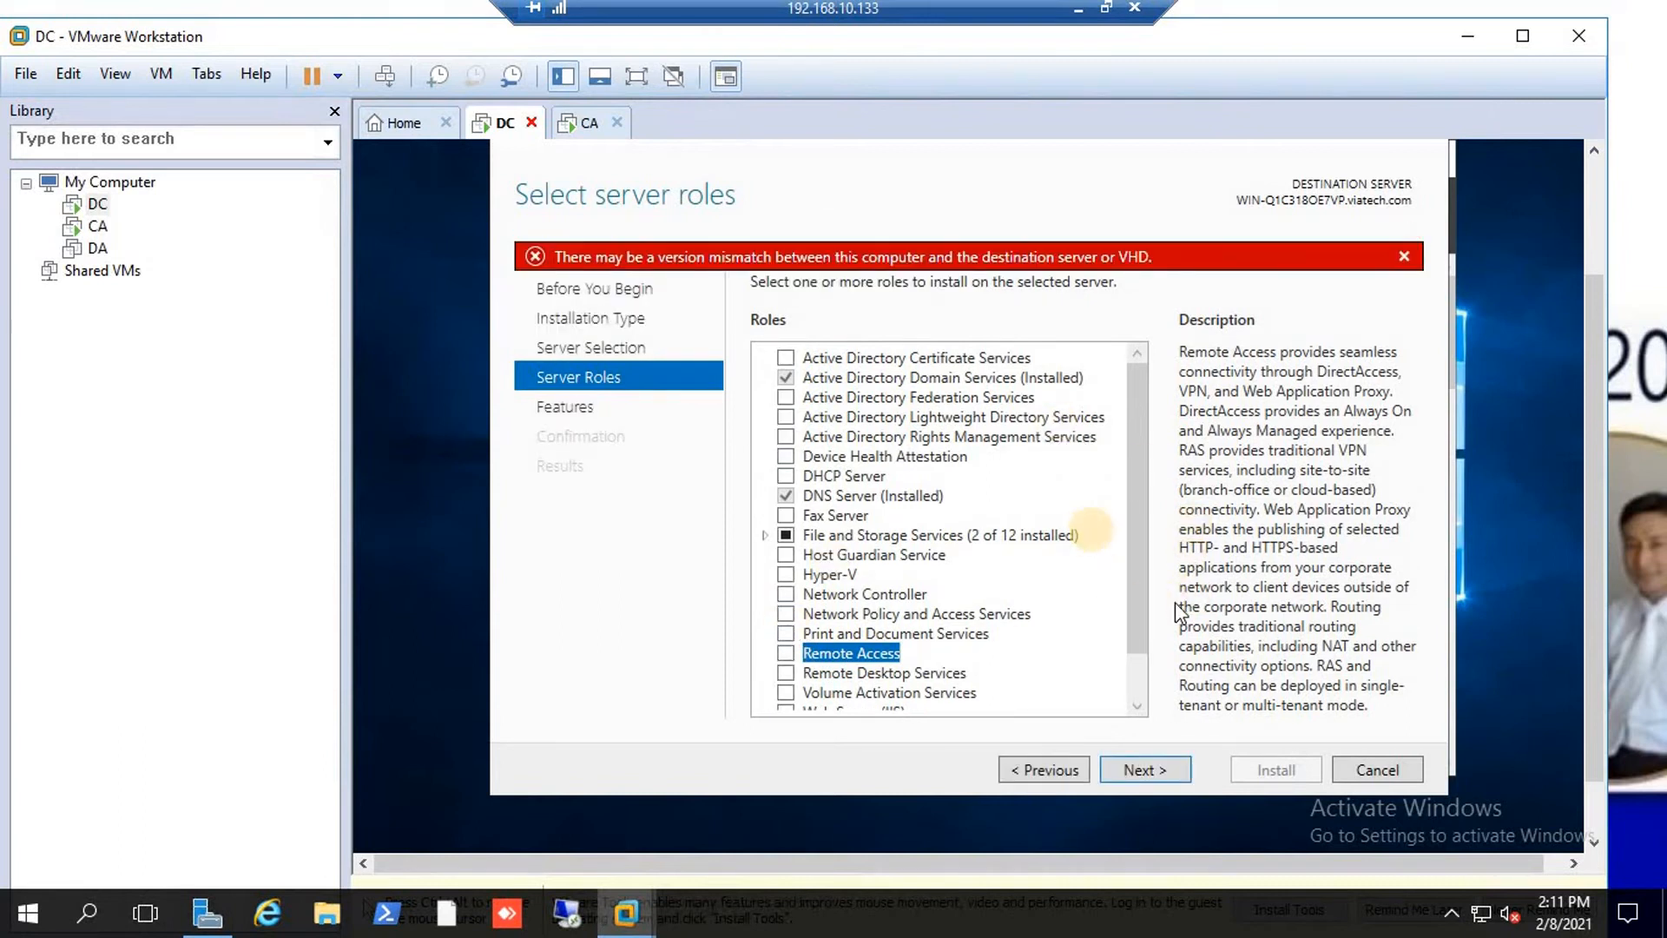
click(1379, 773)
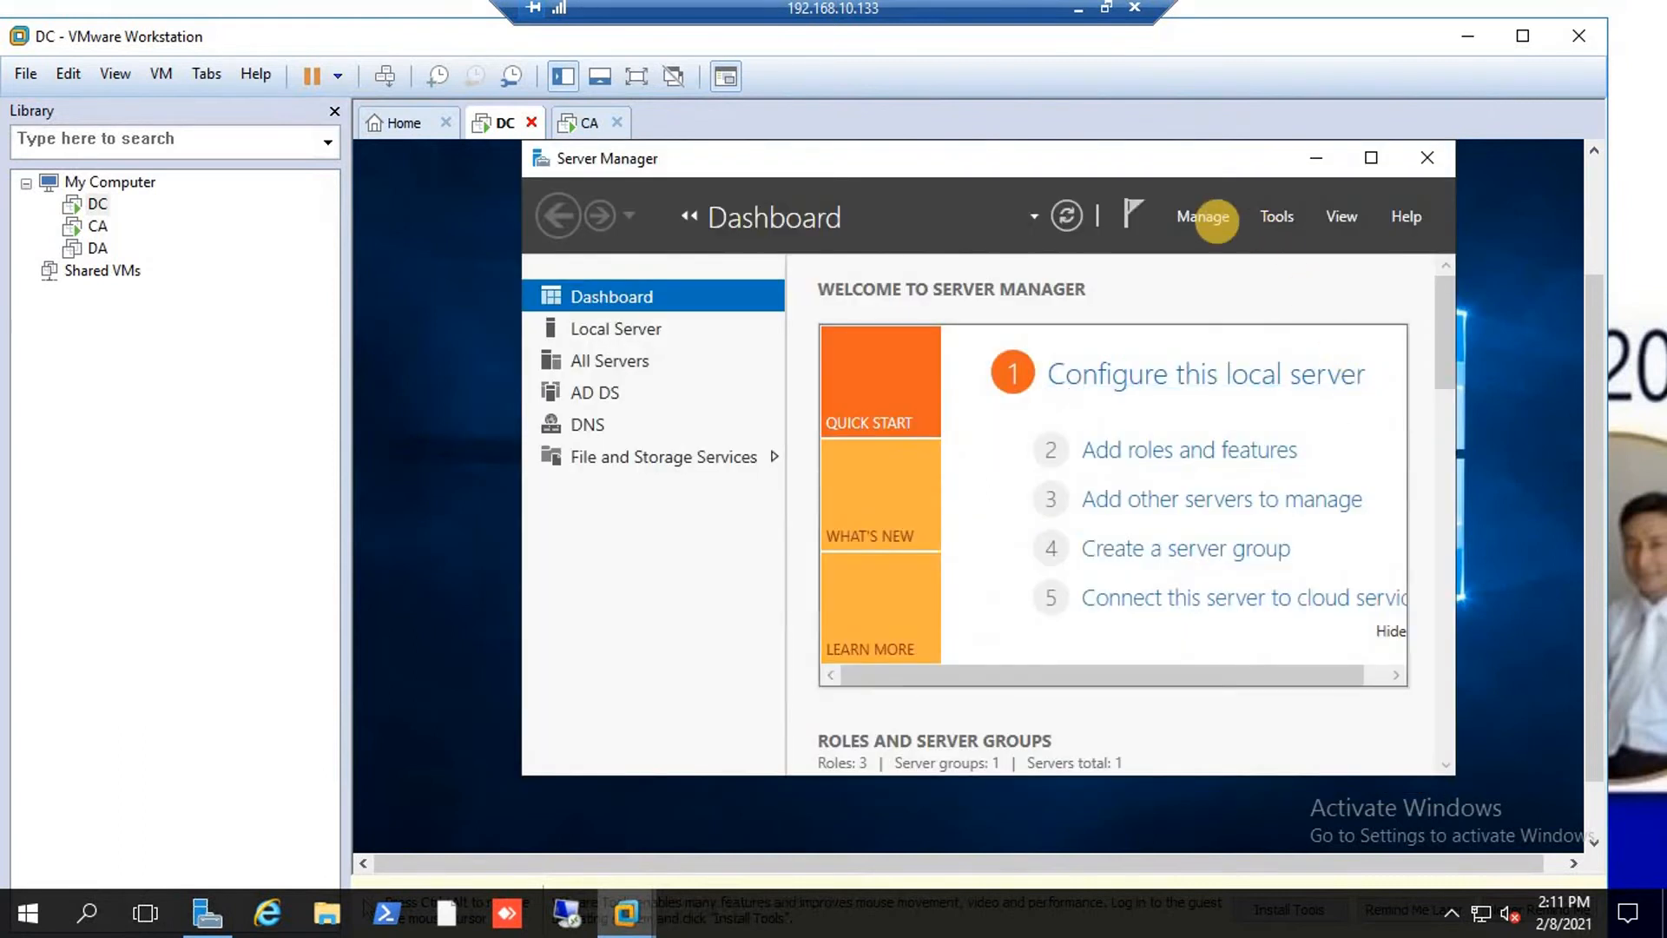
Start Add Roles and Features on the DC and select the Remote Access role.
click(1207, 217)
click(1229, 249)
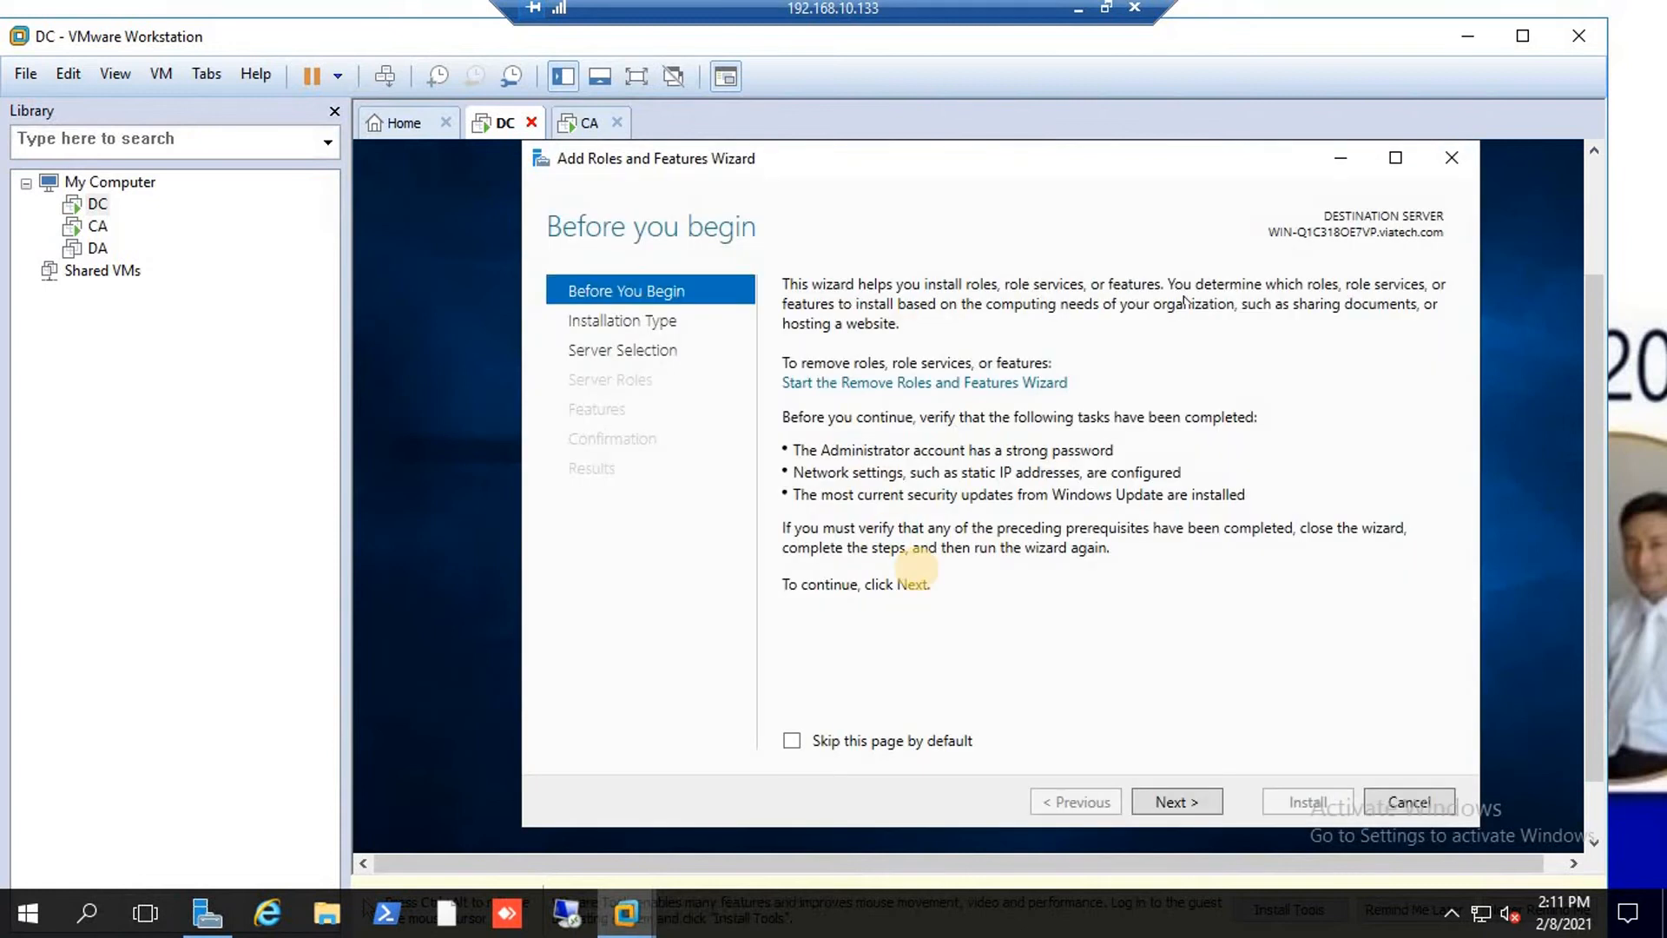
click(1179, 802)
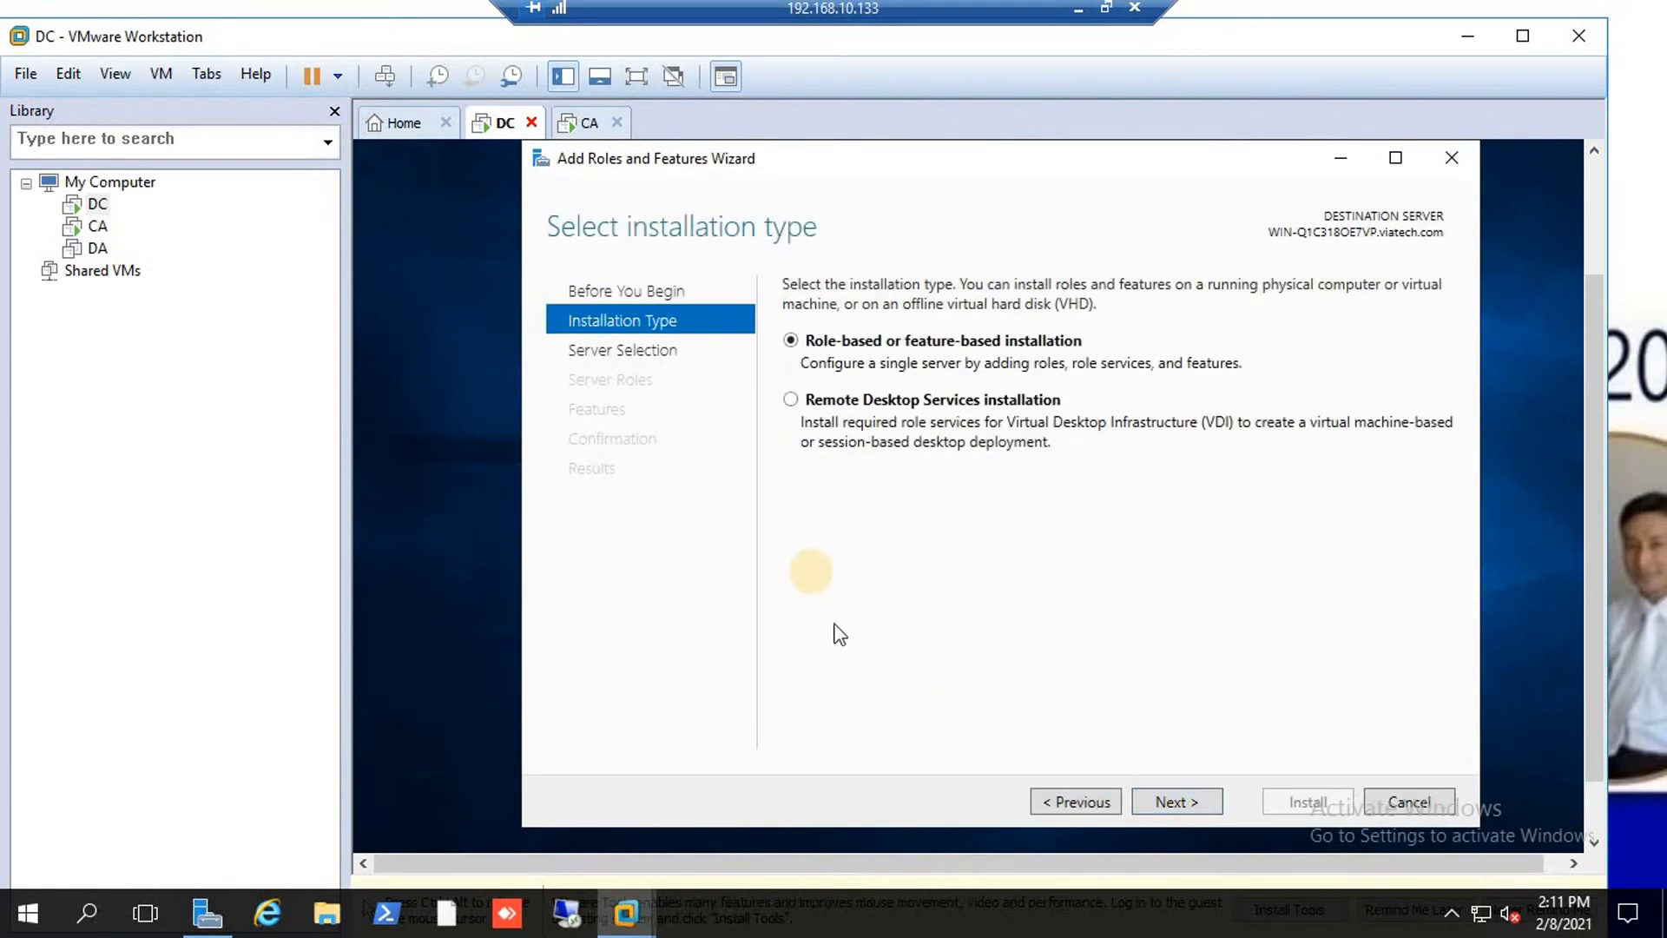
click(1159, 799)
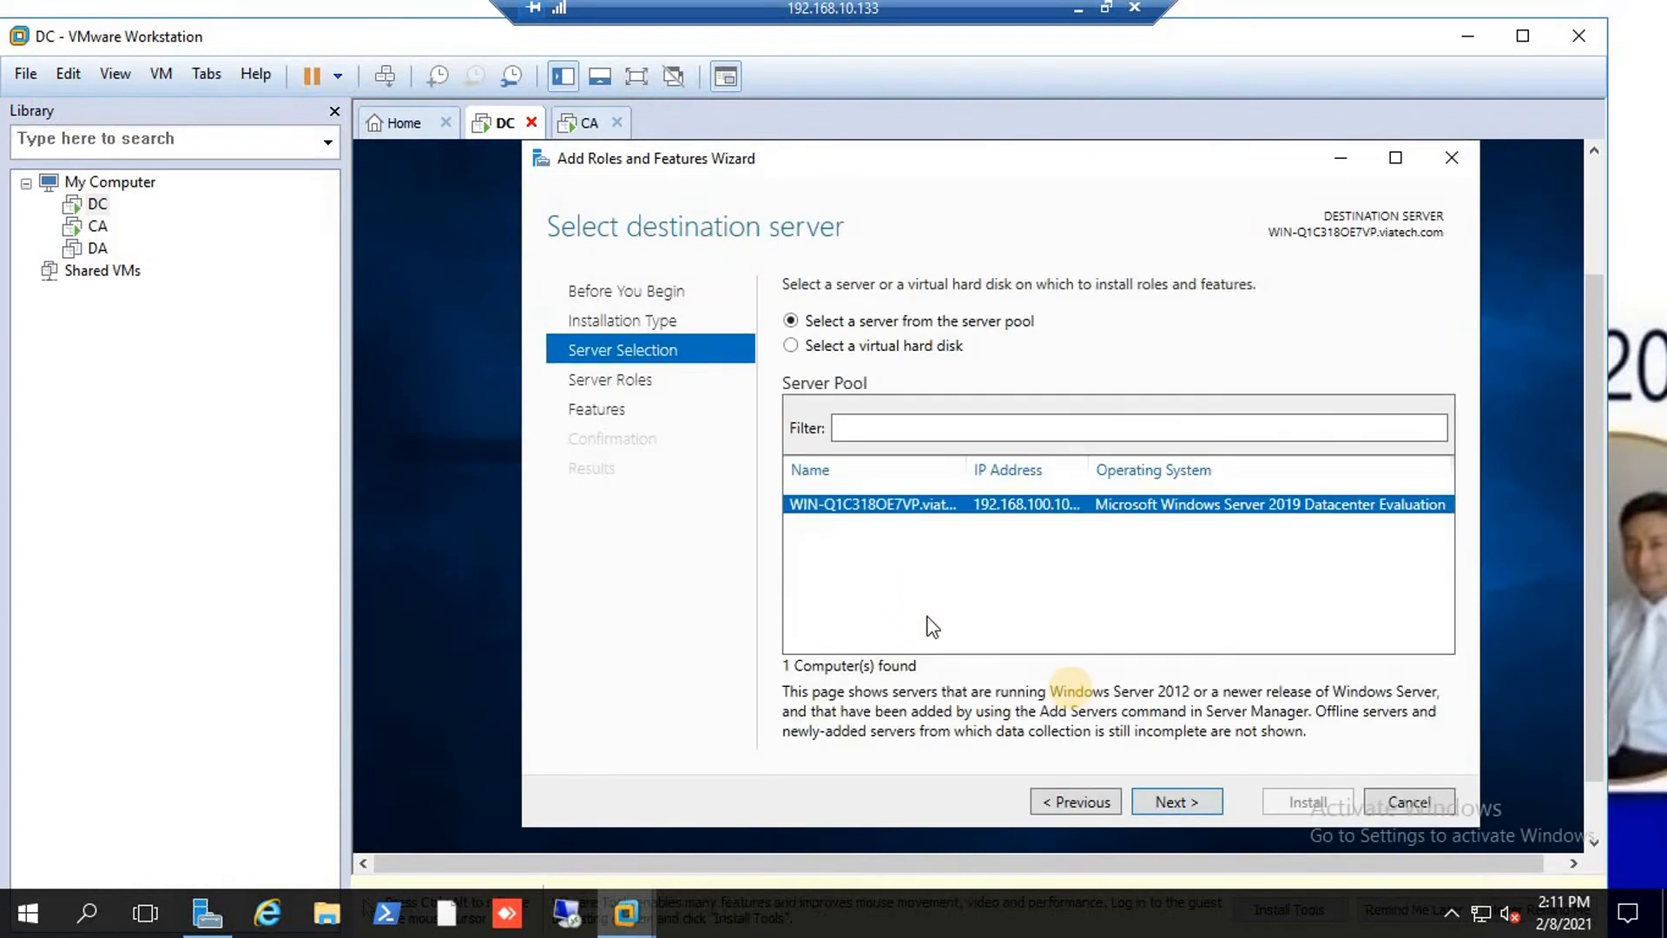
click(1197, 810)
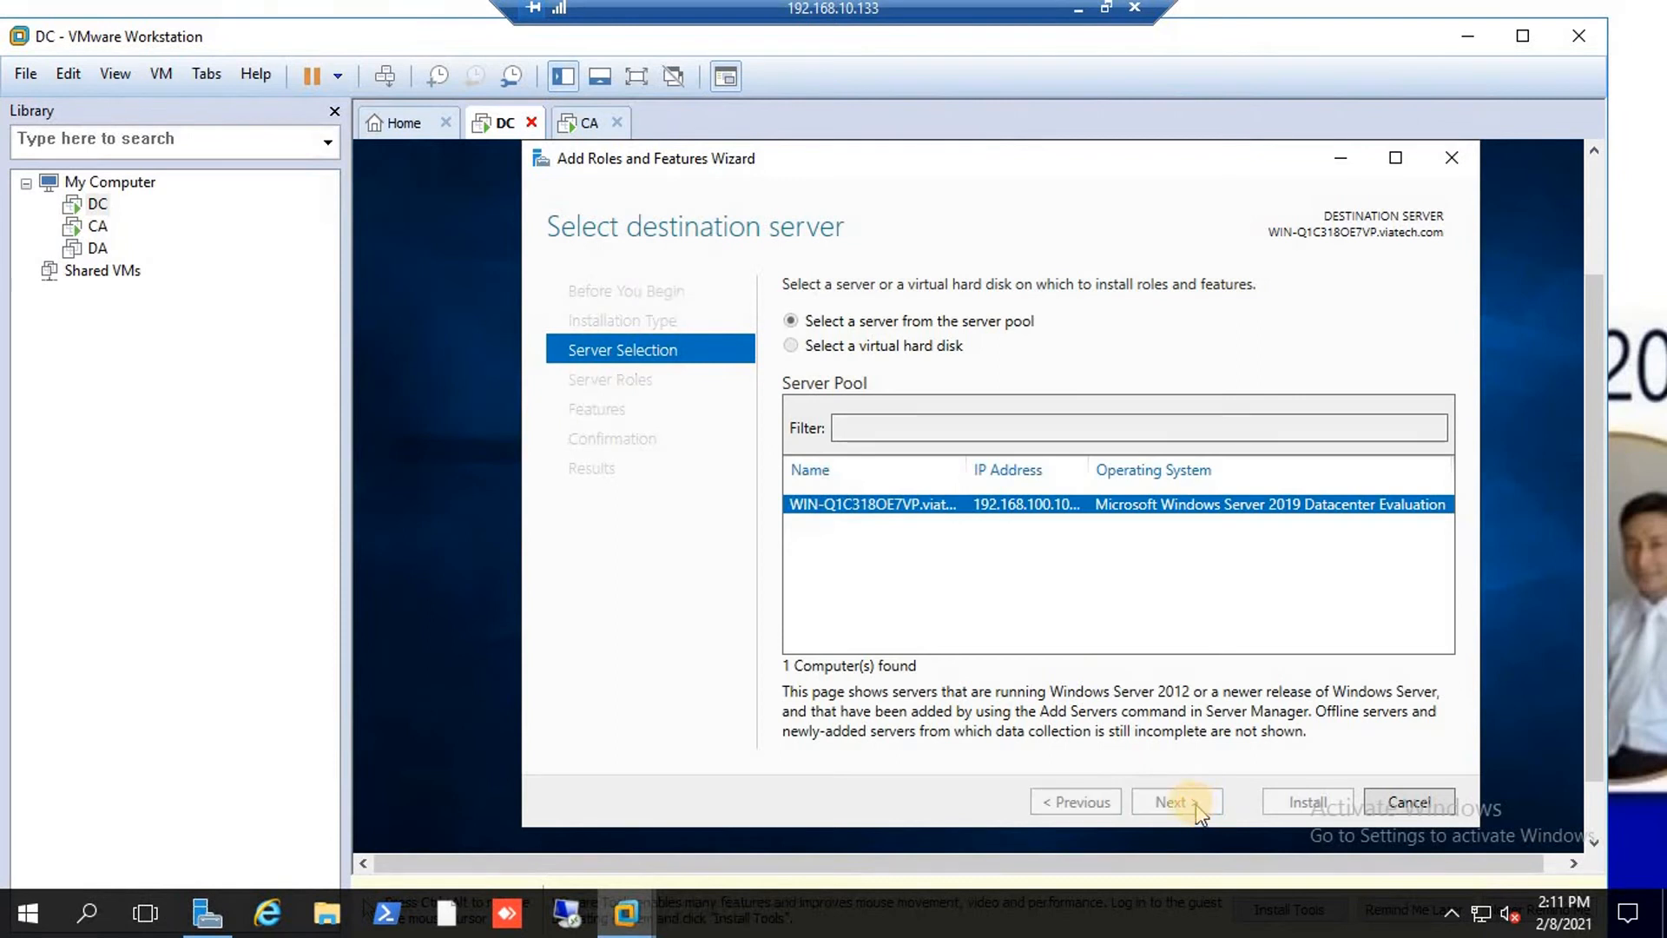
click(817, 657)
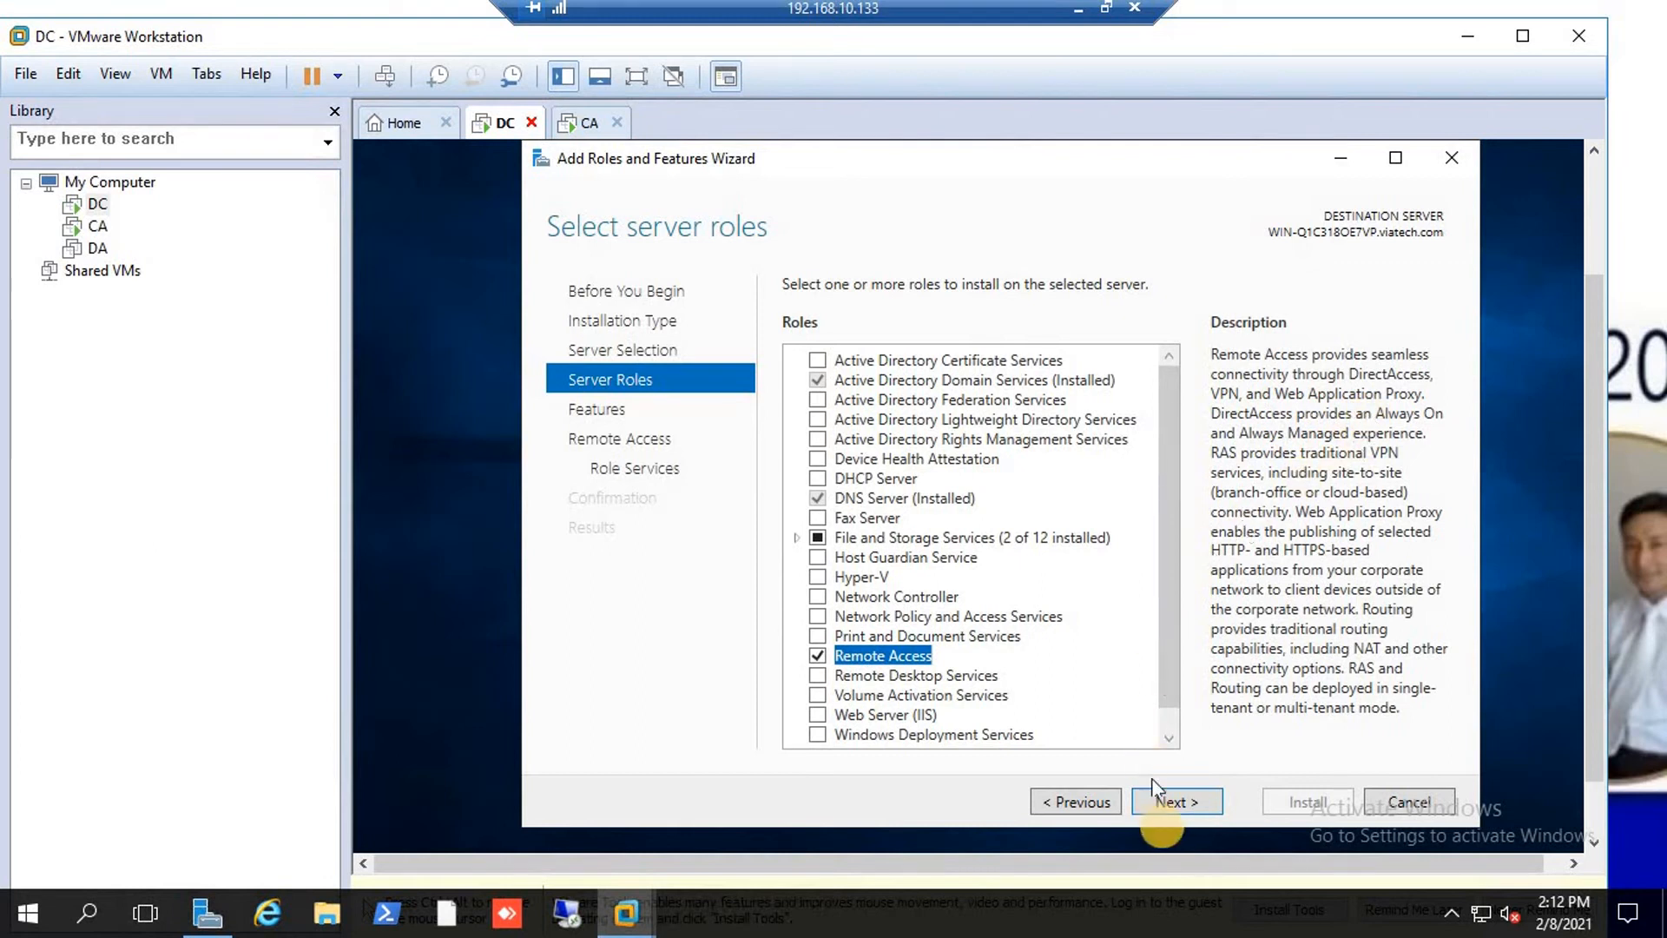
Add the DirectAccess and VPN (RAS) role service with its required features and install.
click(1183, 805)
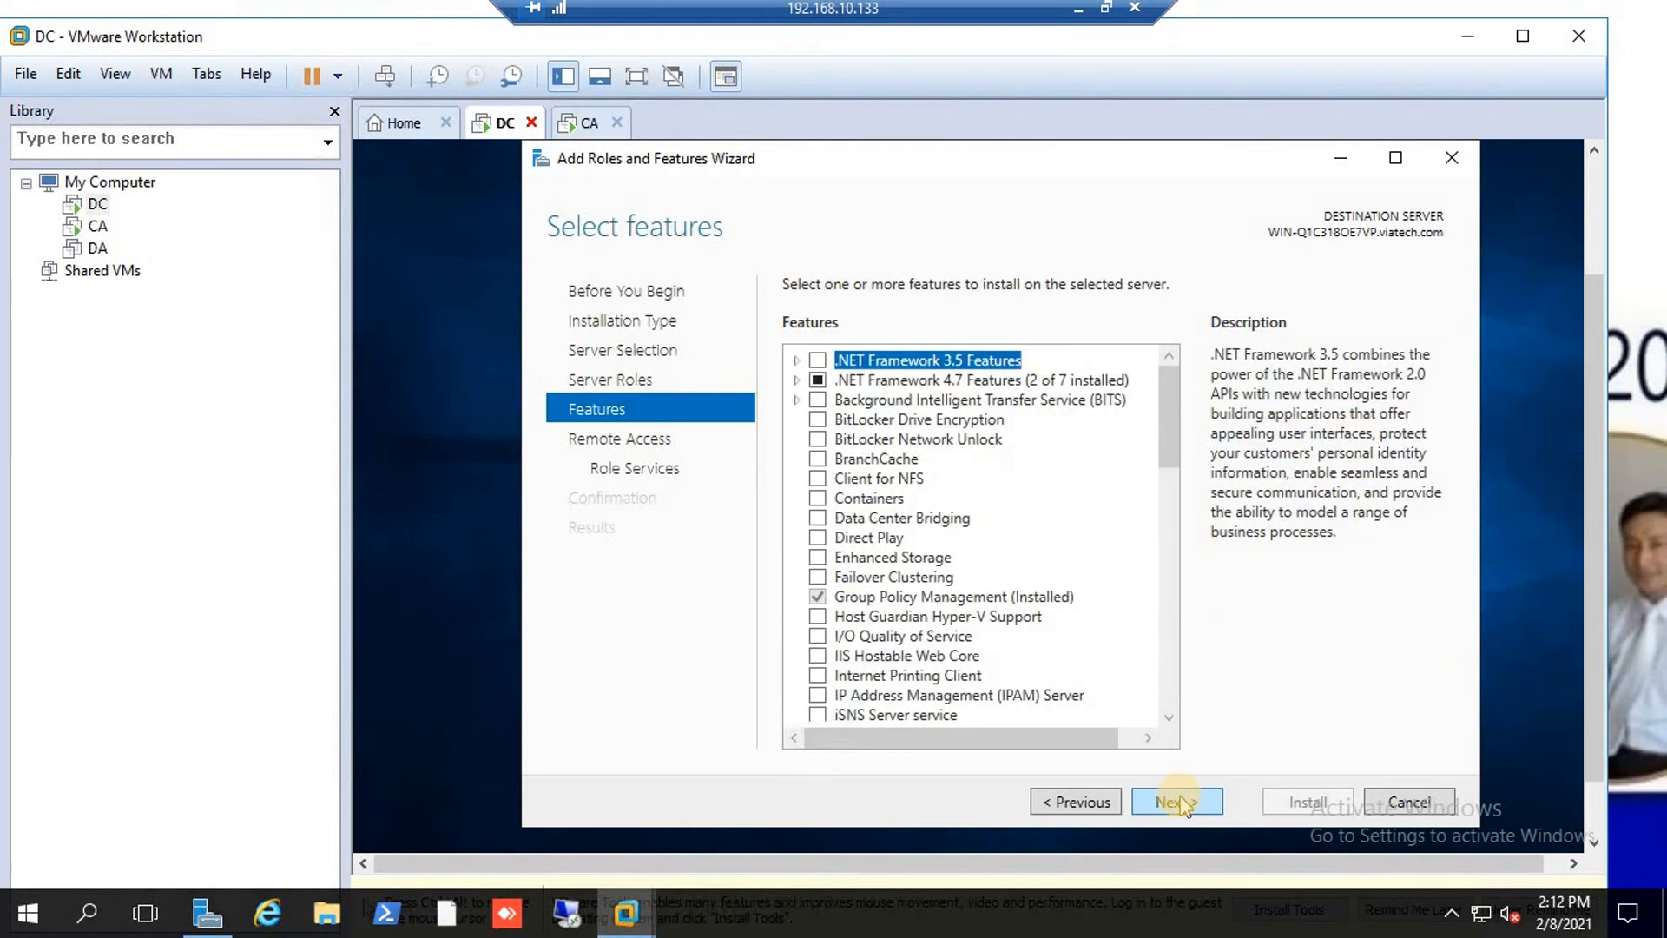
click(1183, 805)
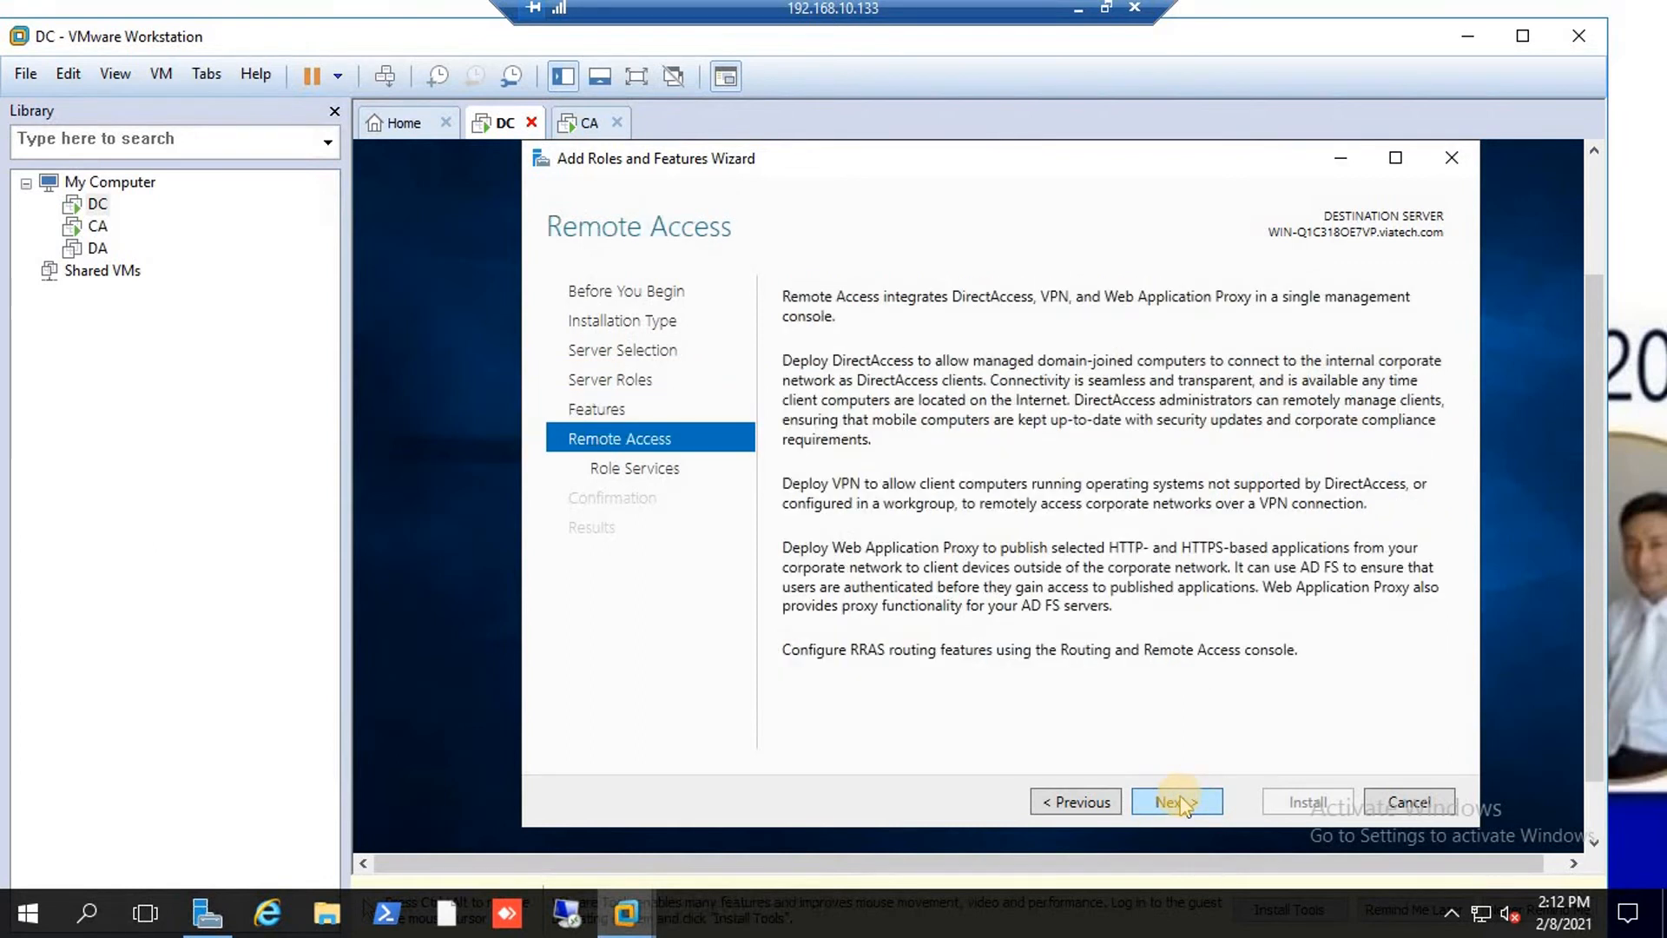
click(1182, 805)
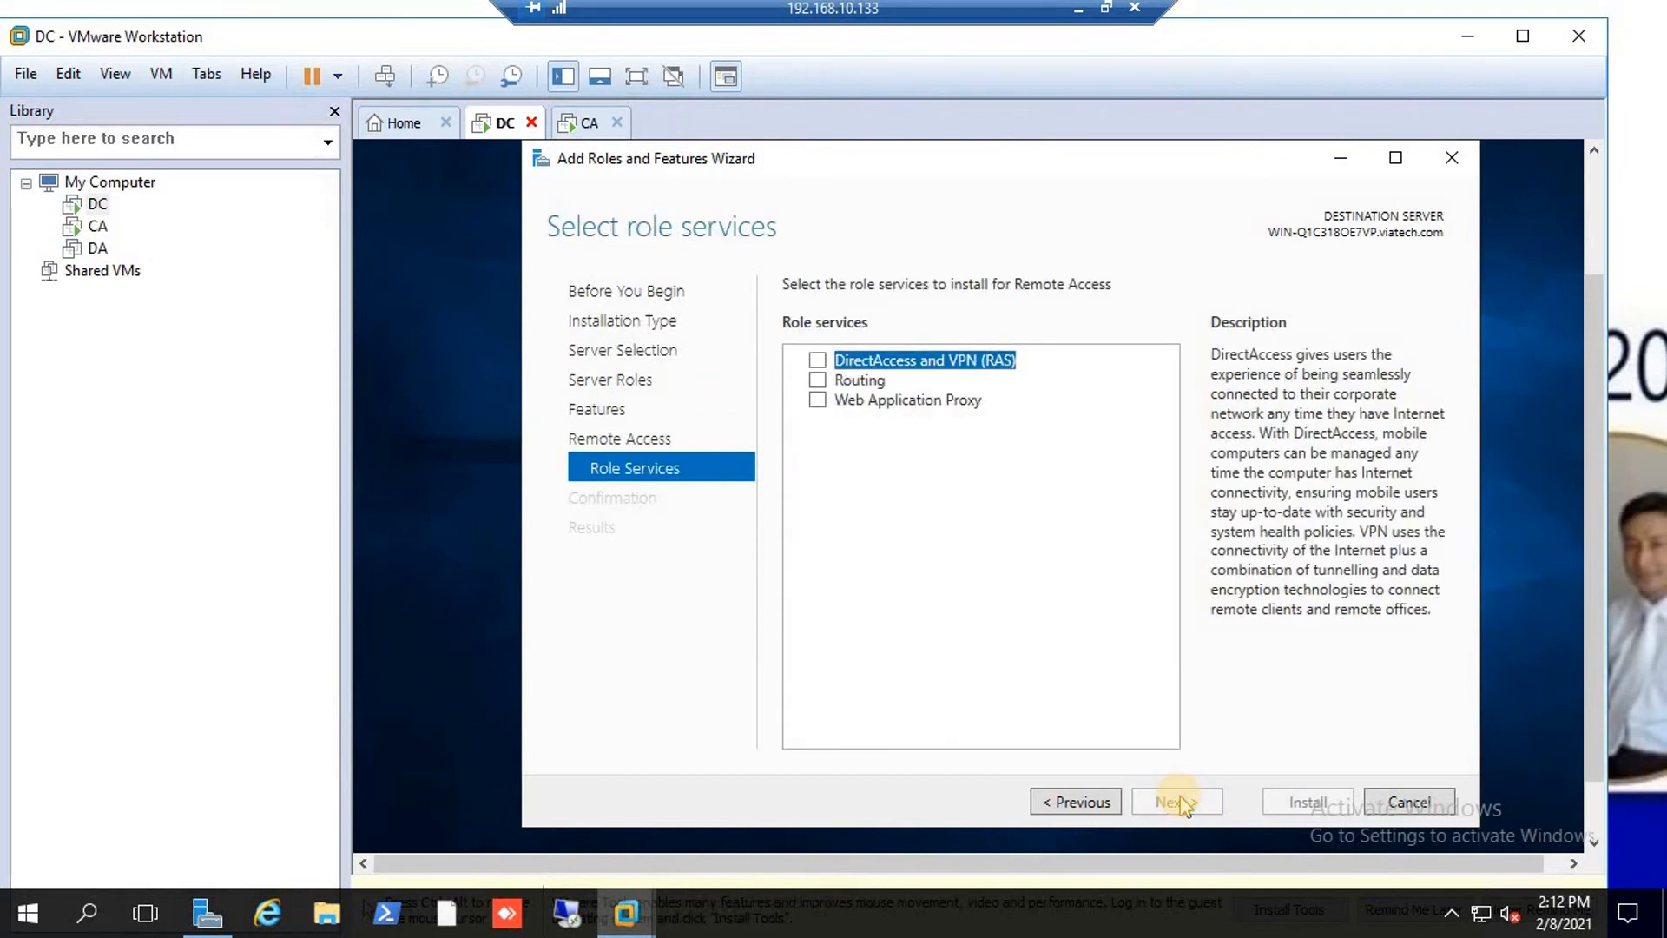
click(818, 360)
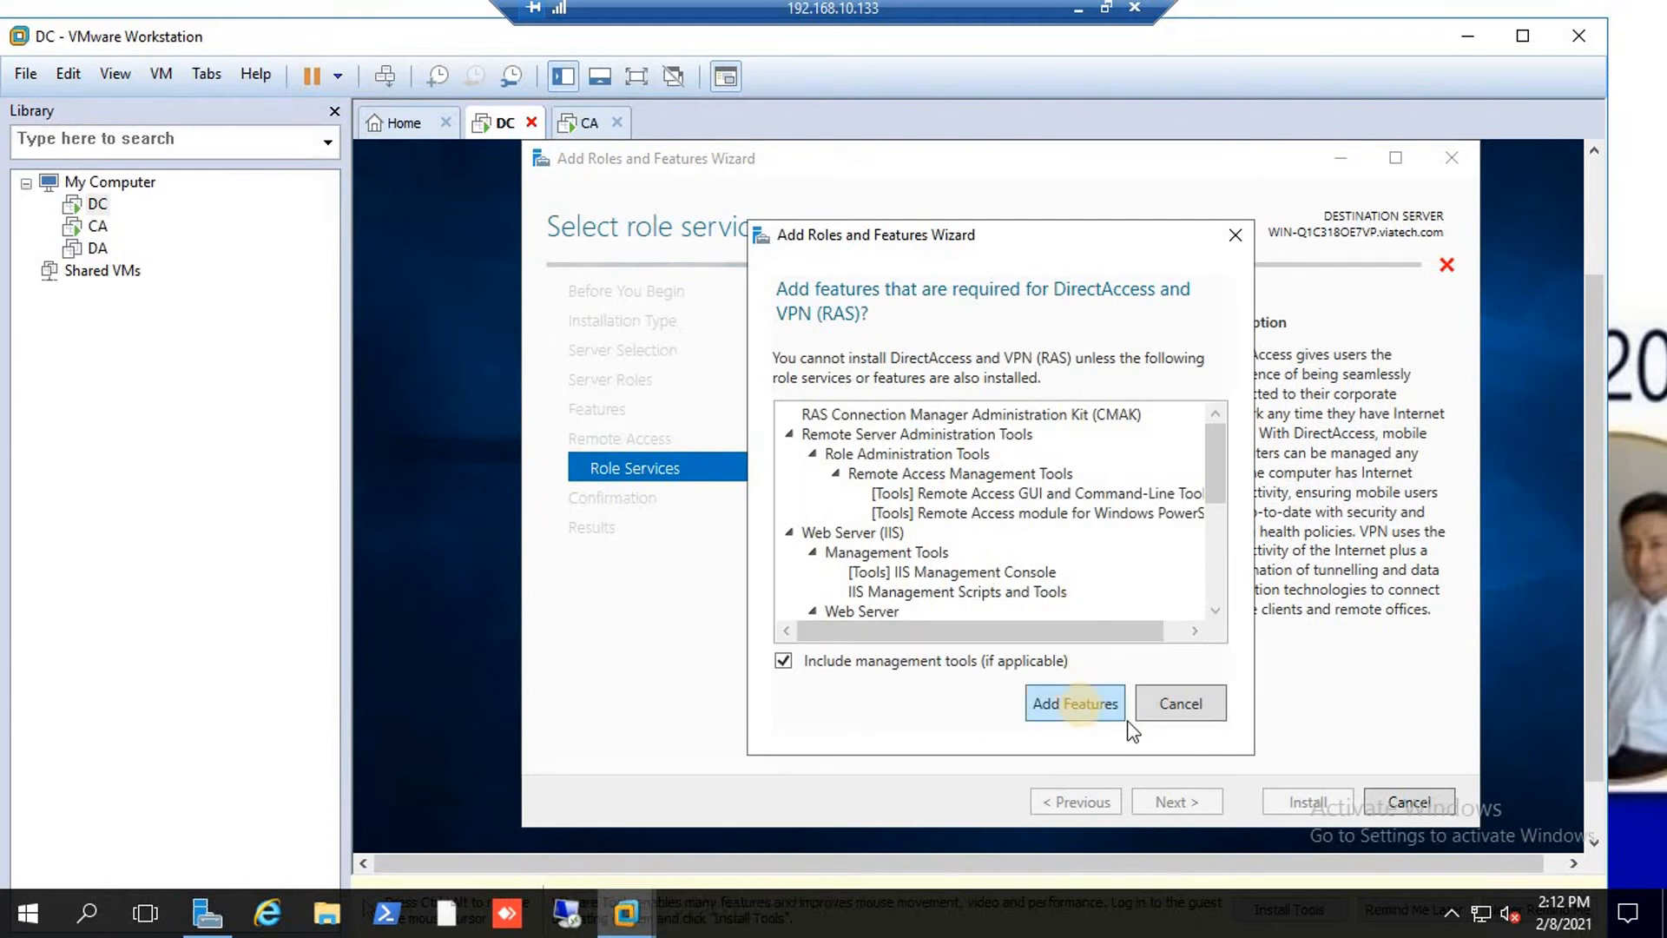
click(1075, 704)
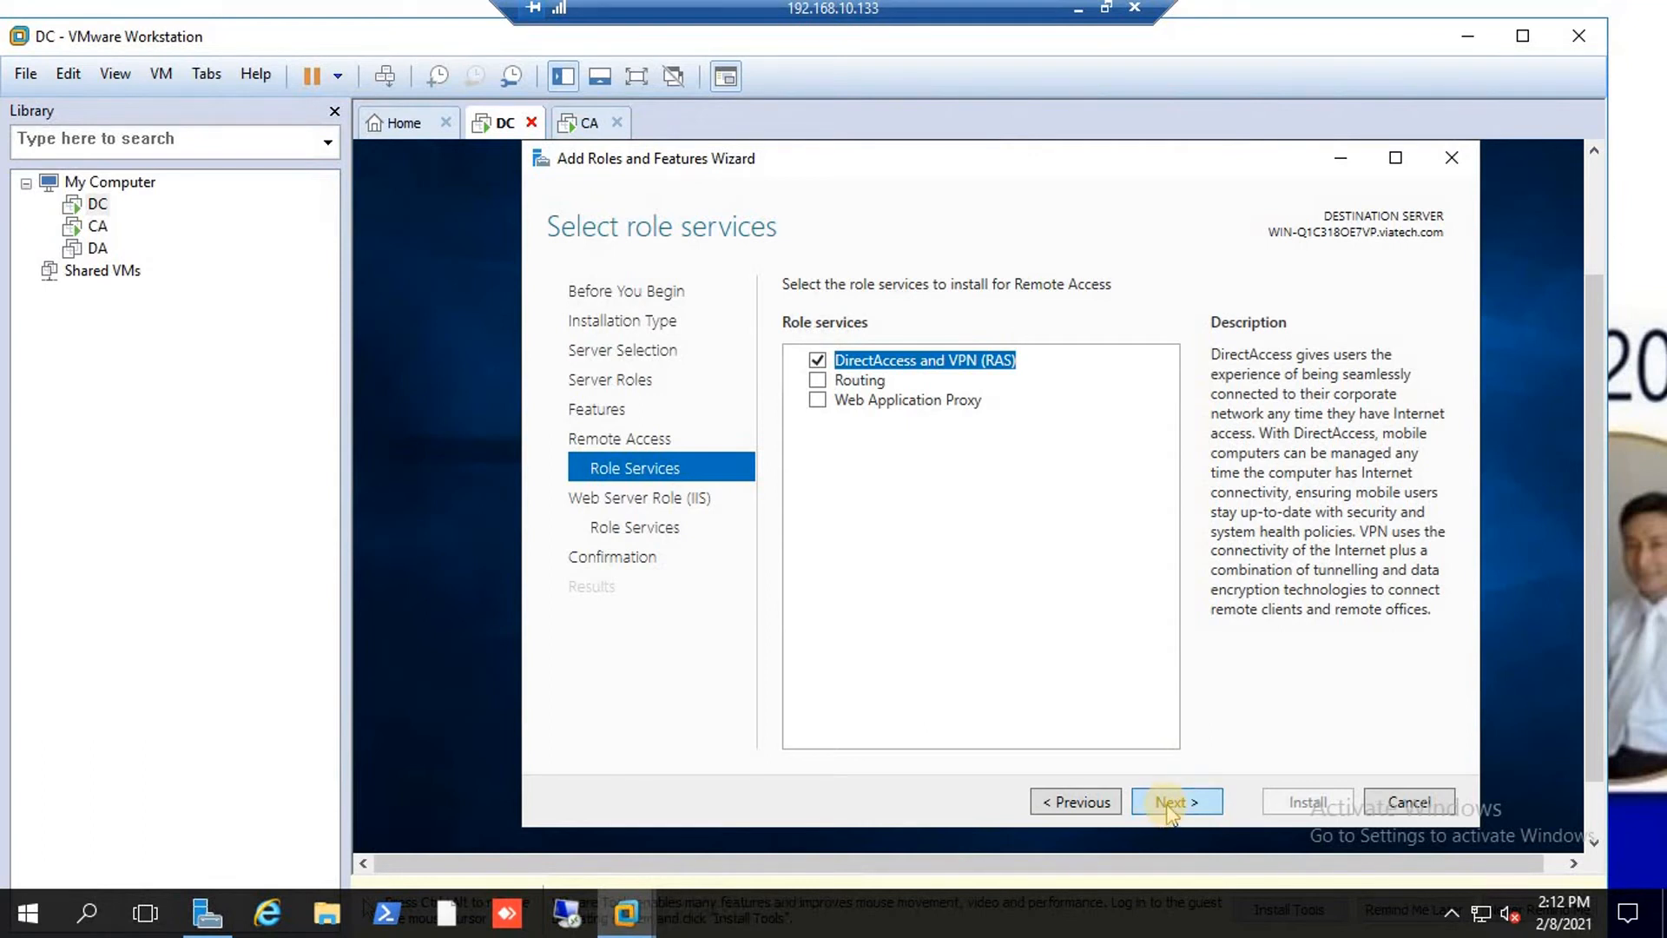
click(1172, 806)
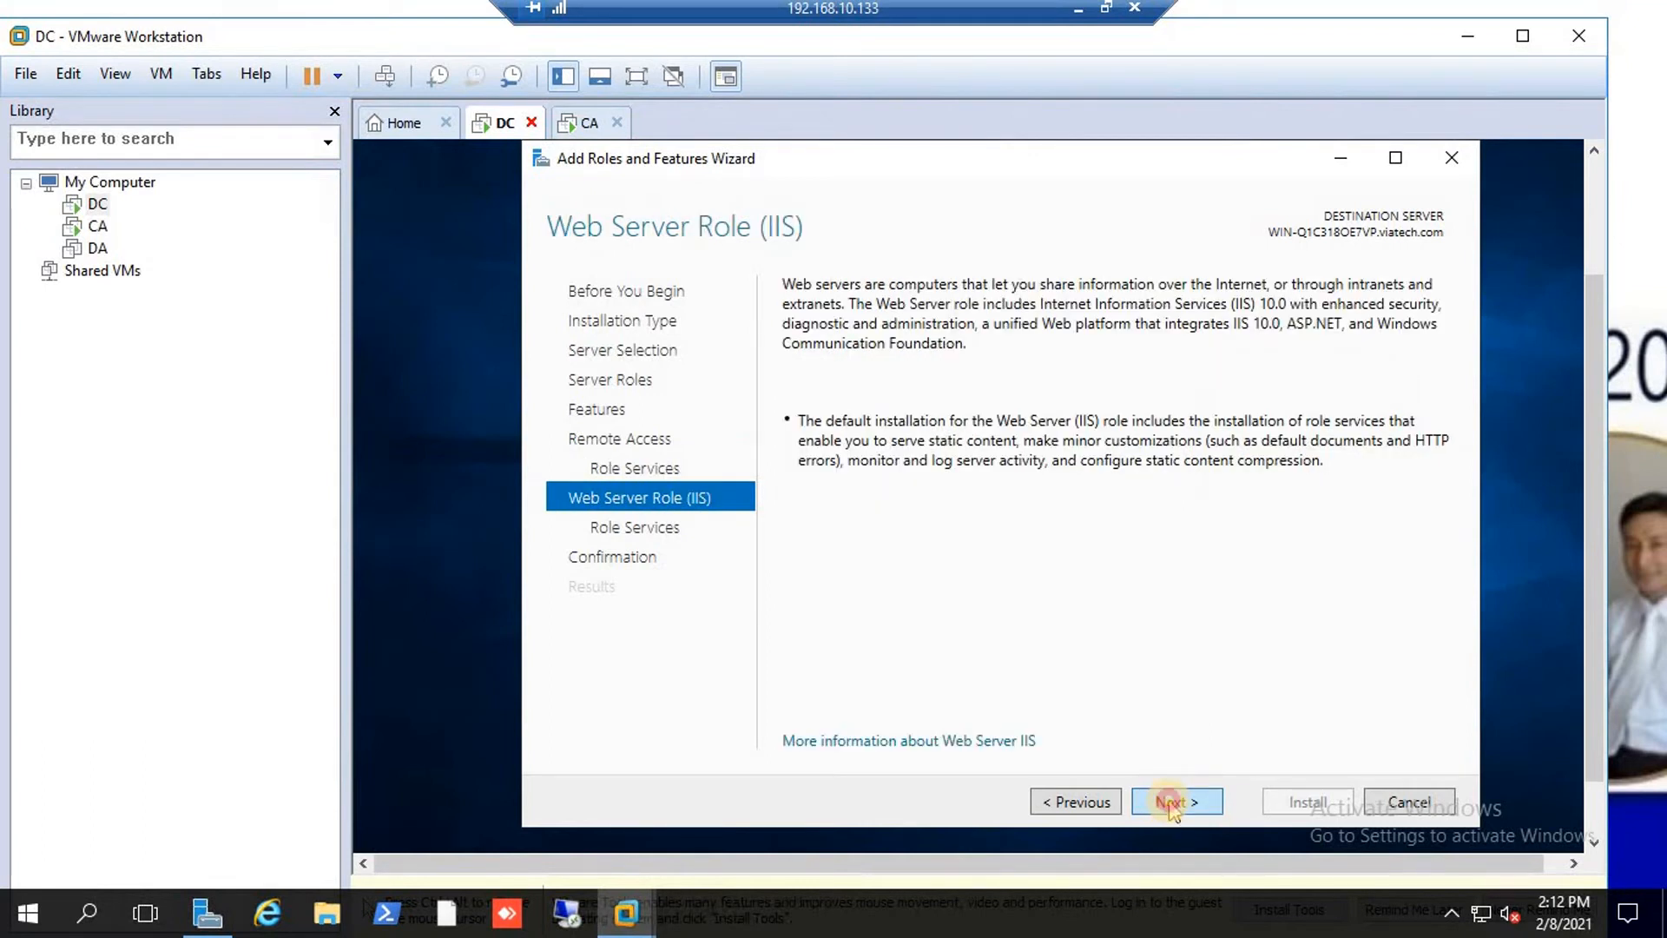
click(1172, 806)
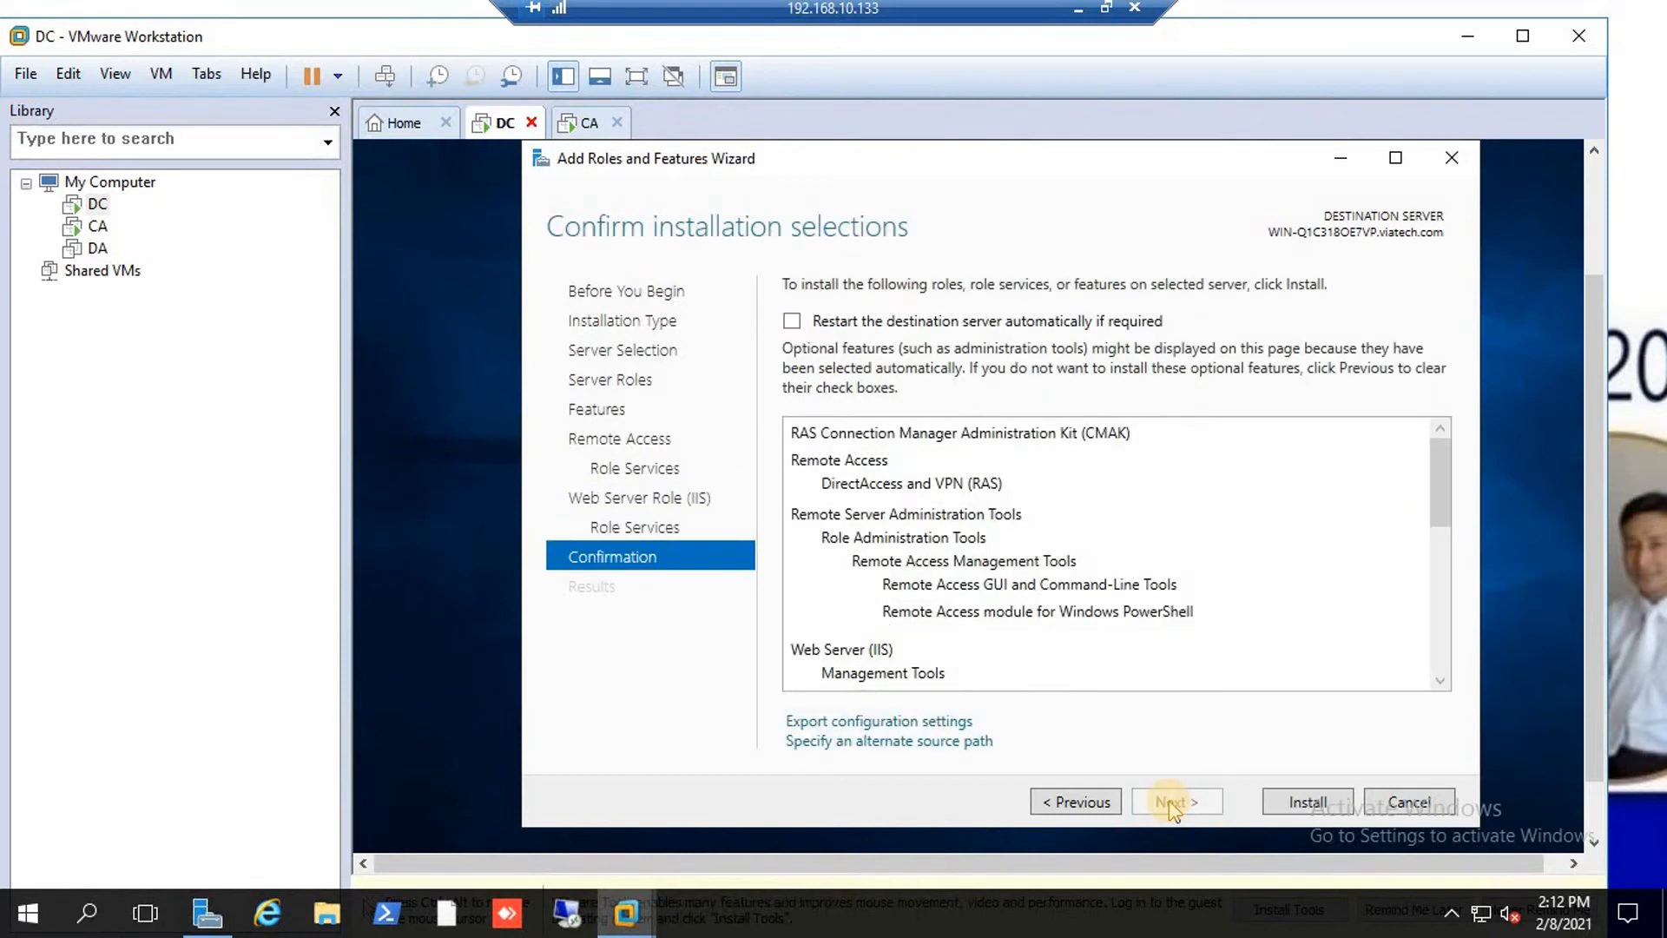
click(1318, 804)
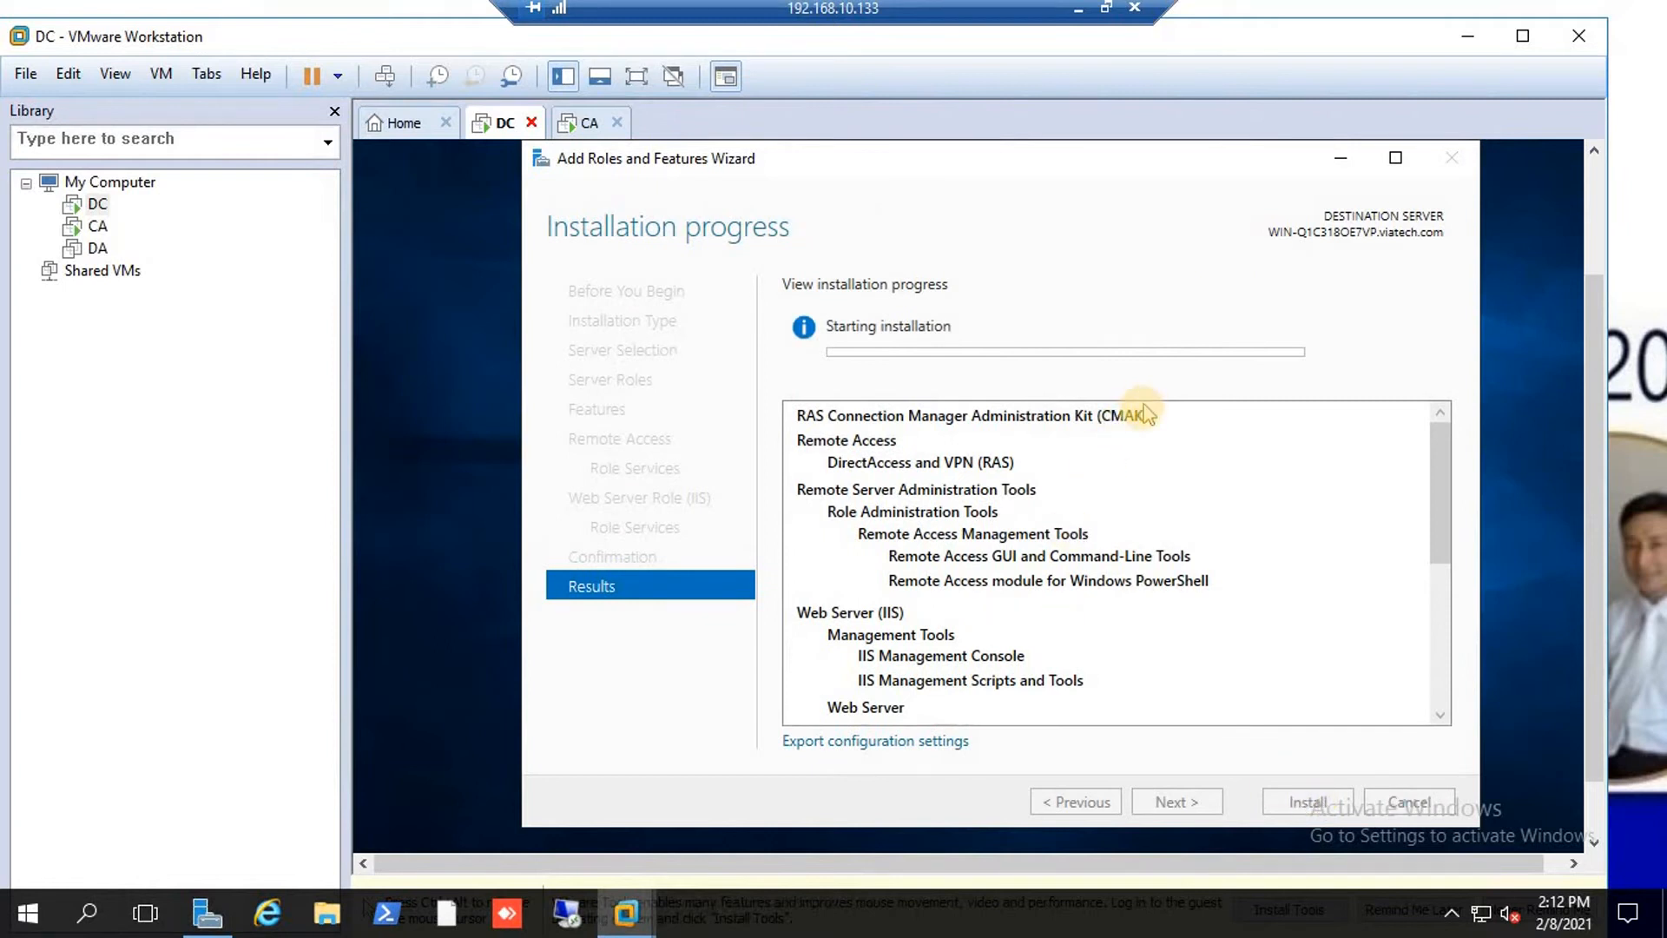
click(1344, 159)
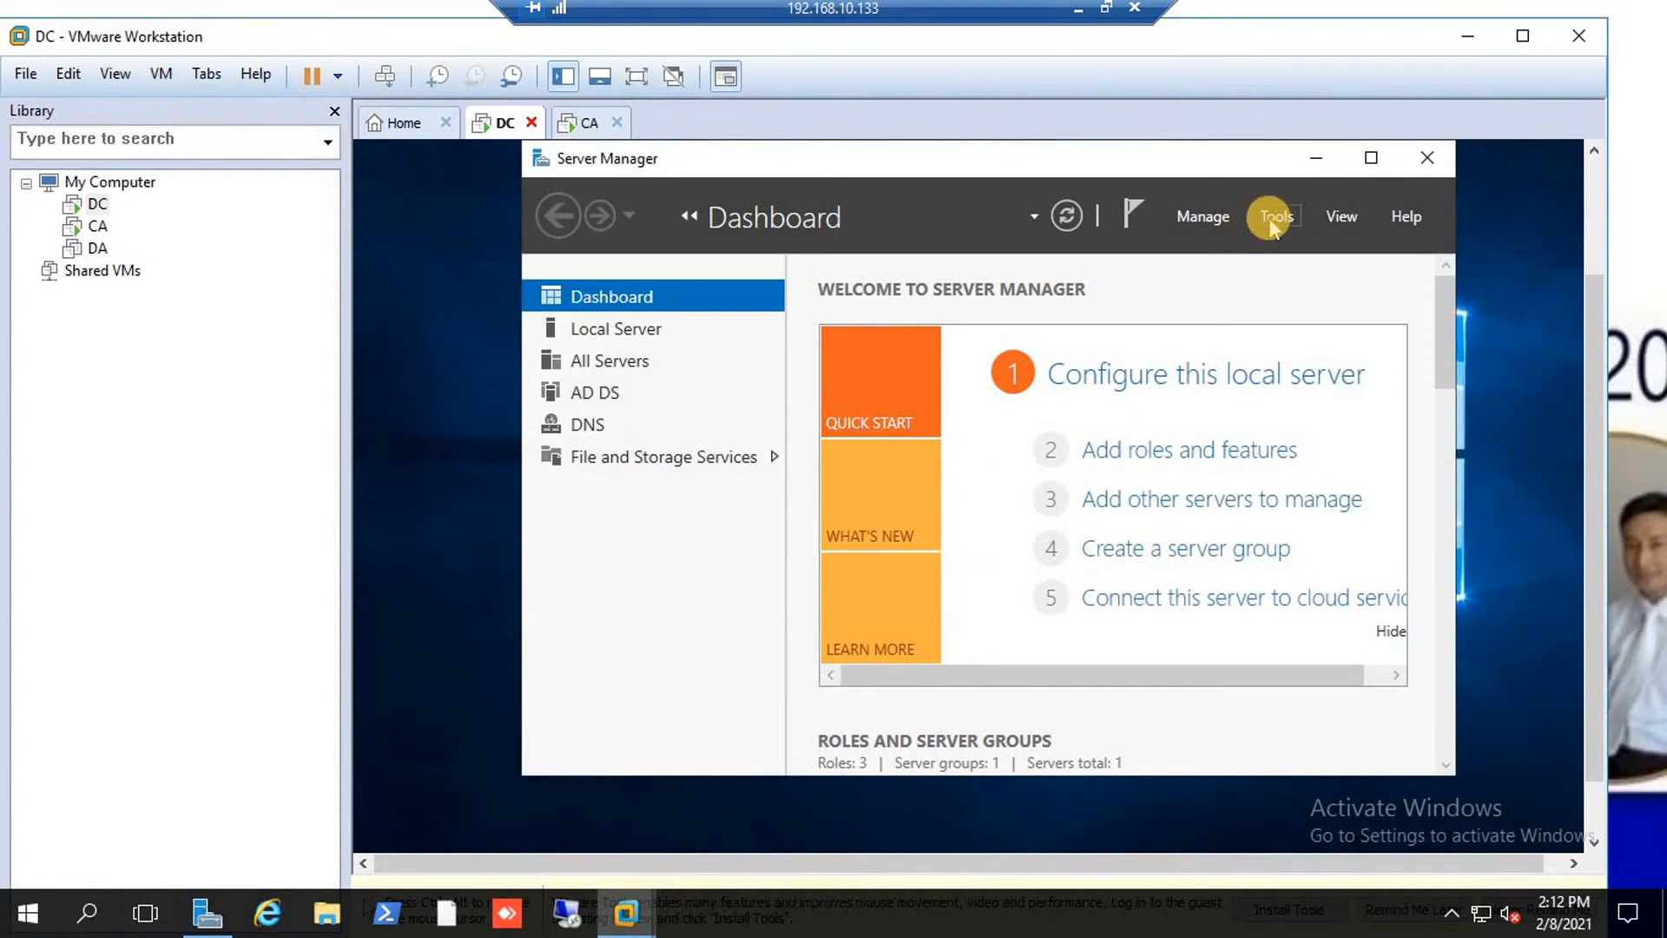
Launch Active Directory Users and Computers from Server Manager's Tools menu, then go full screen.
click(1273, 227)
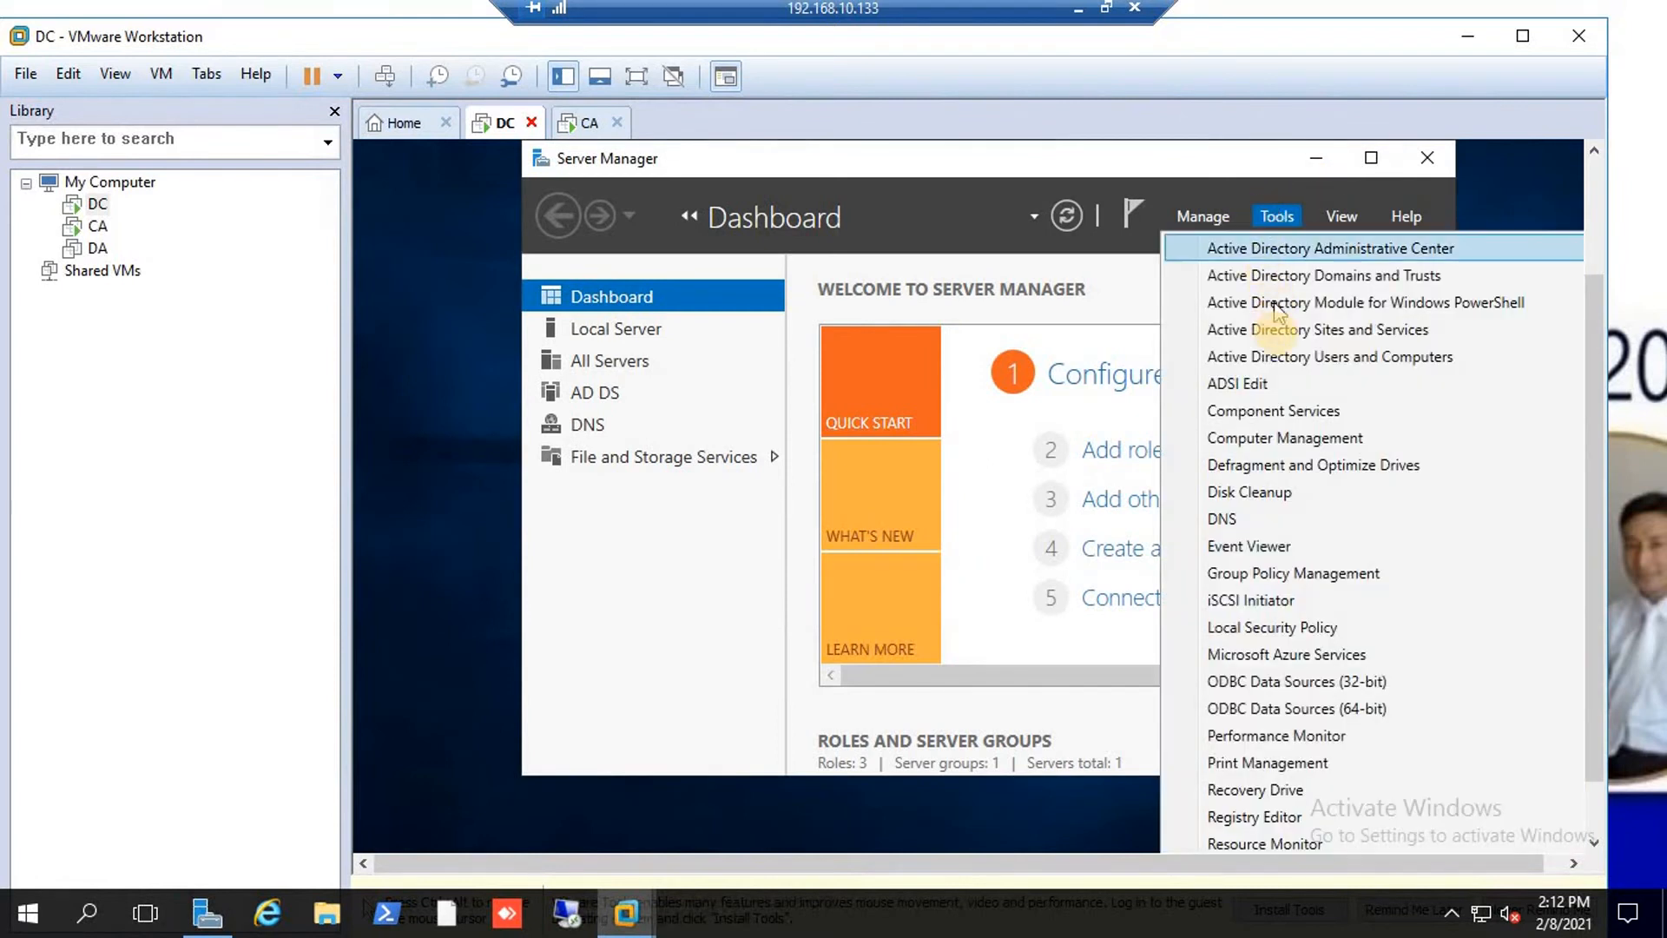
click(1294, 358)
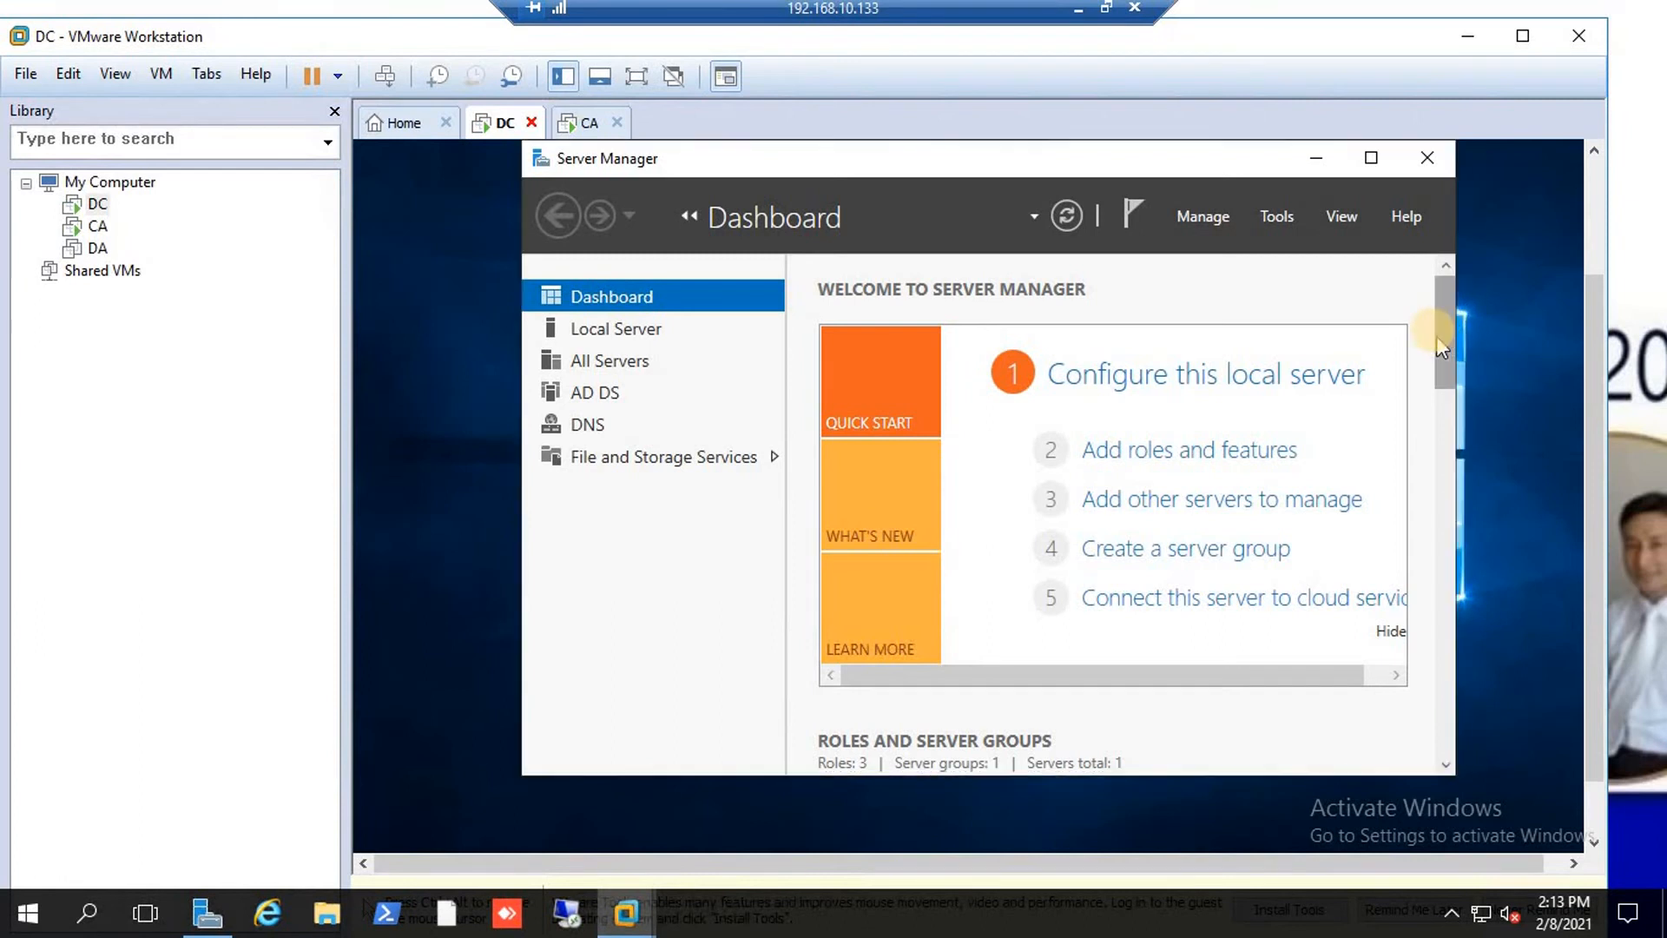
drag(1439, 339, 1445, 283)
click(1275, 221)
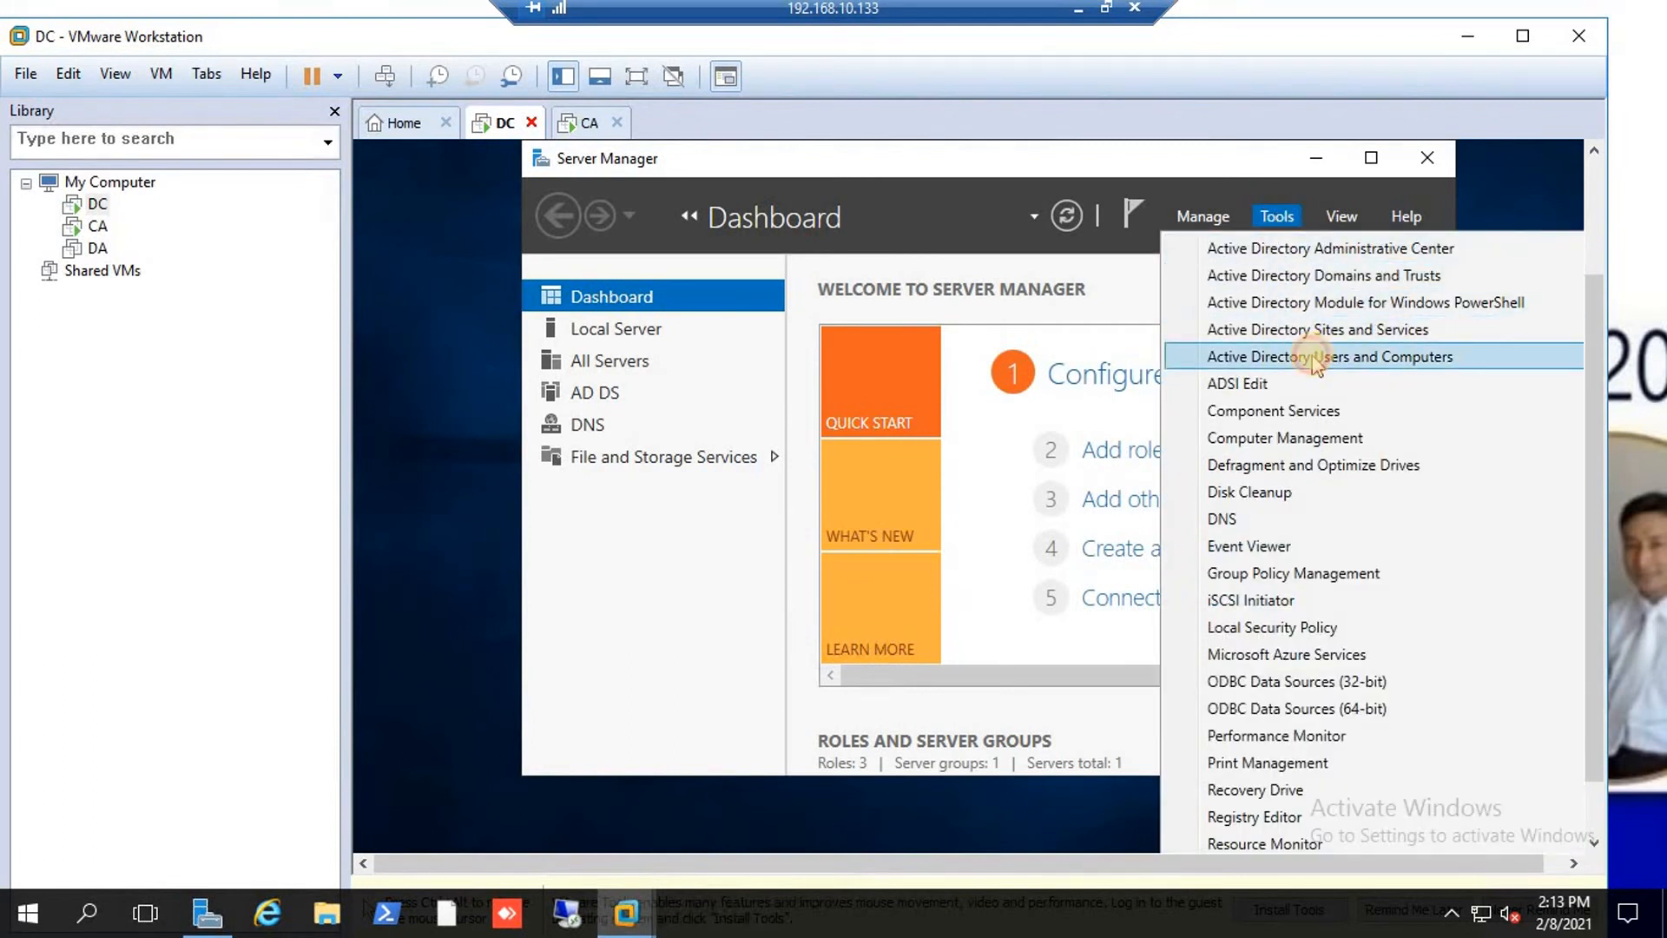
click(1316, 355)
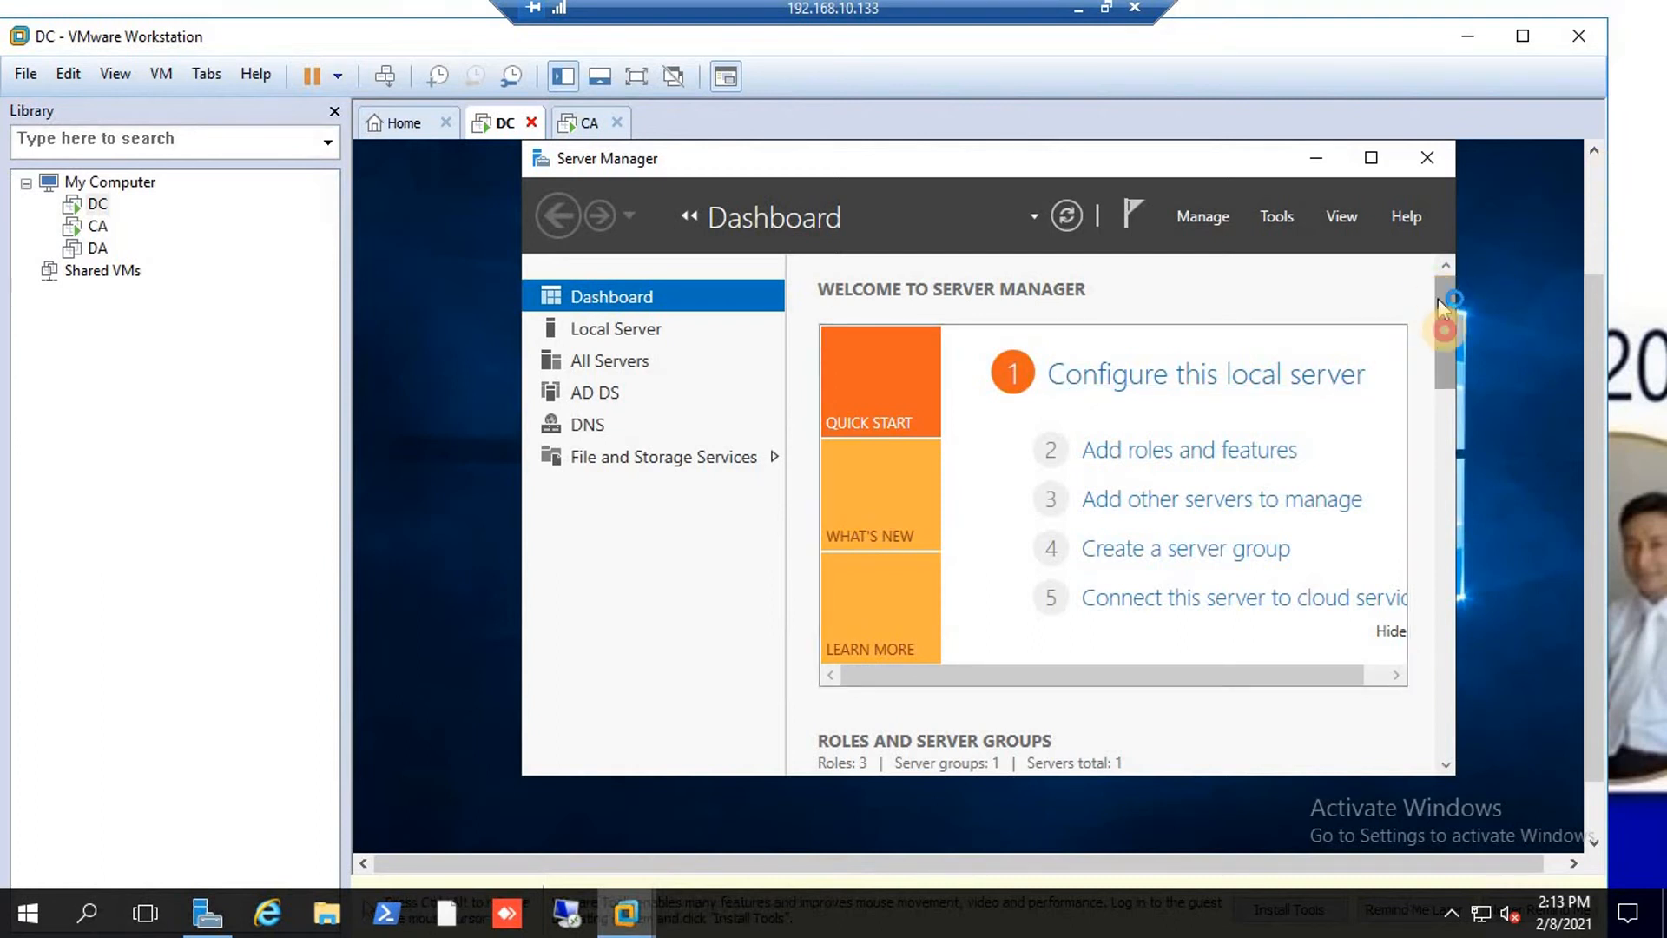
drag(1438, 299, 1438, 626)
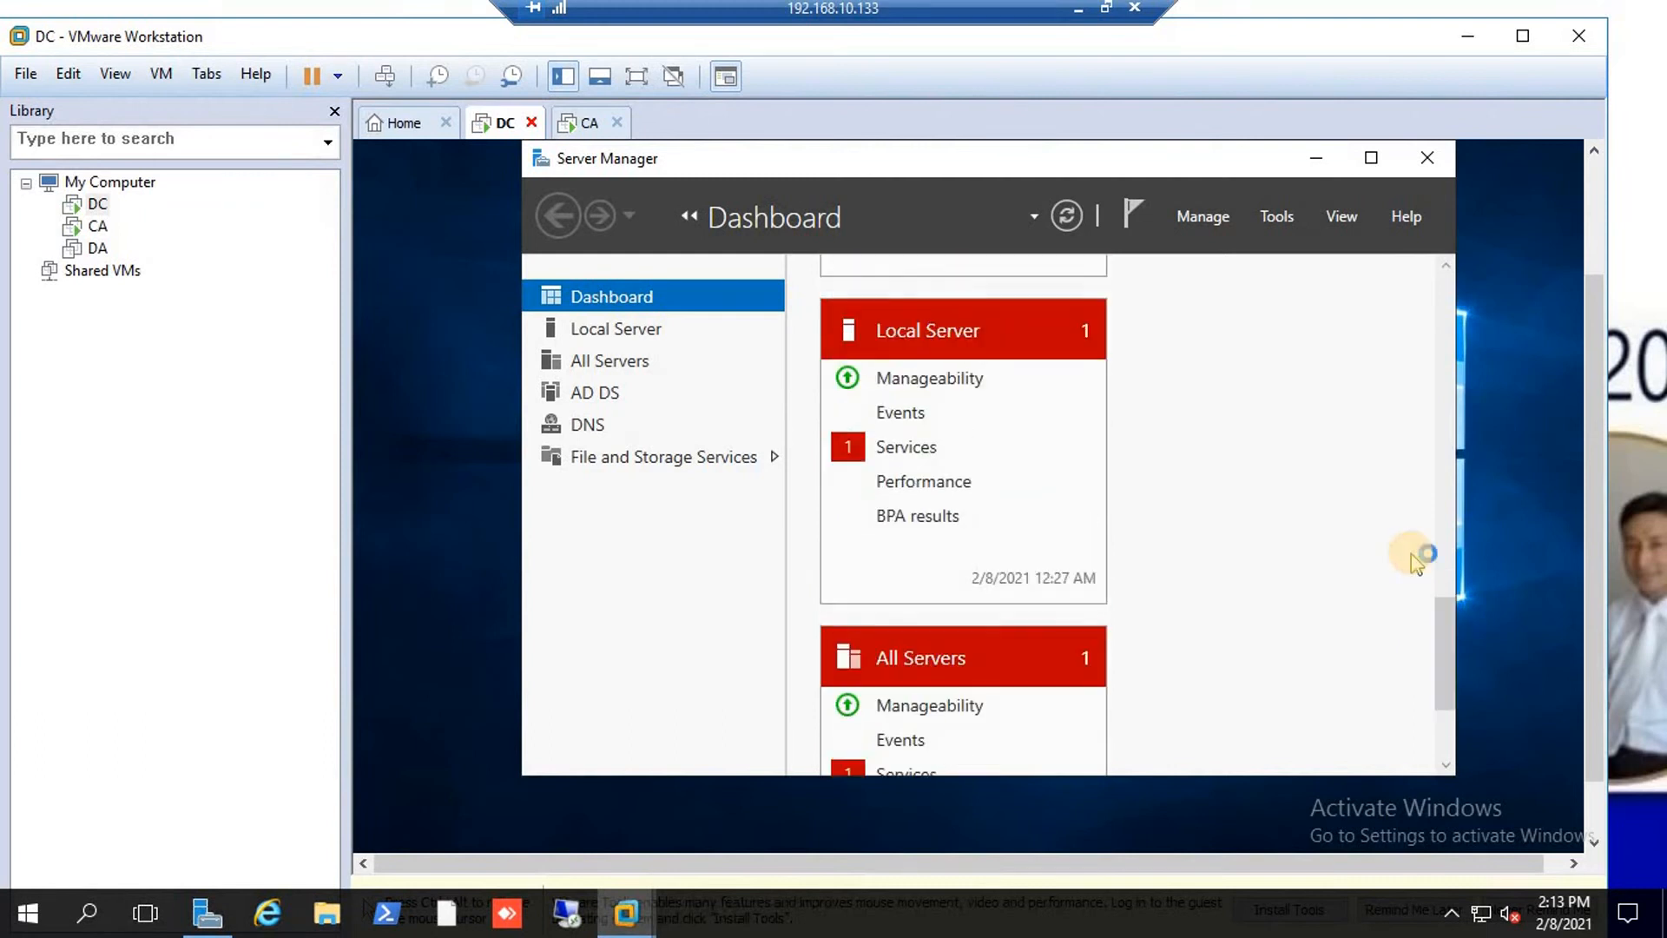
click(636, 77)
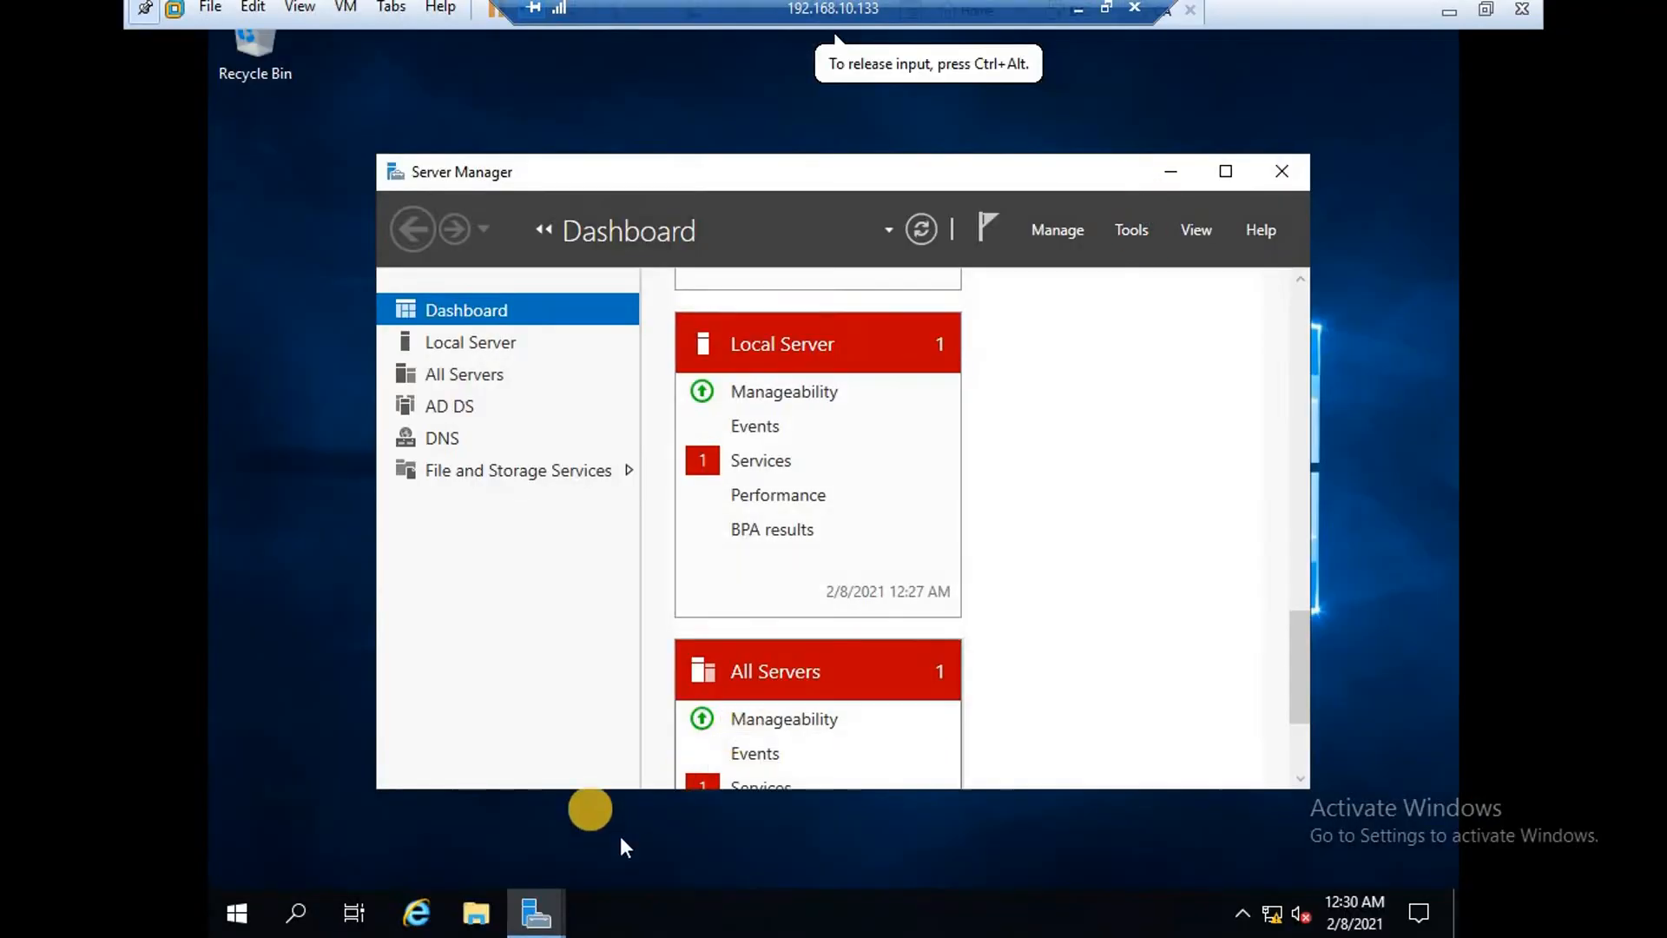
Minimize the installation wizard and Server Manager to reveal Active Directory Users and Computers.
click(550, 916)
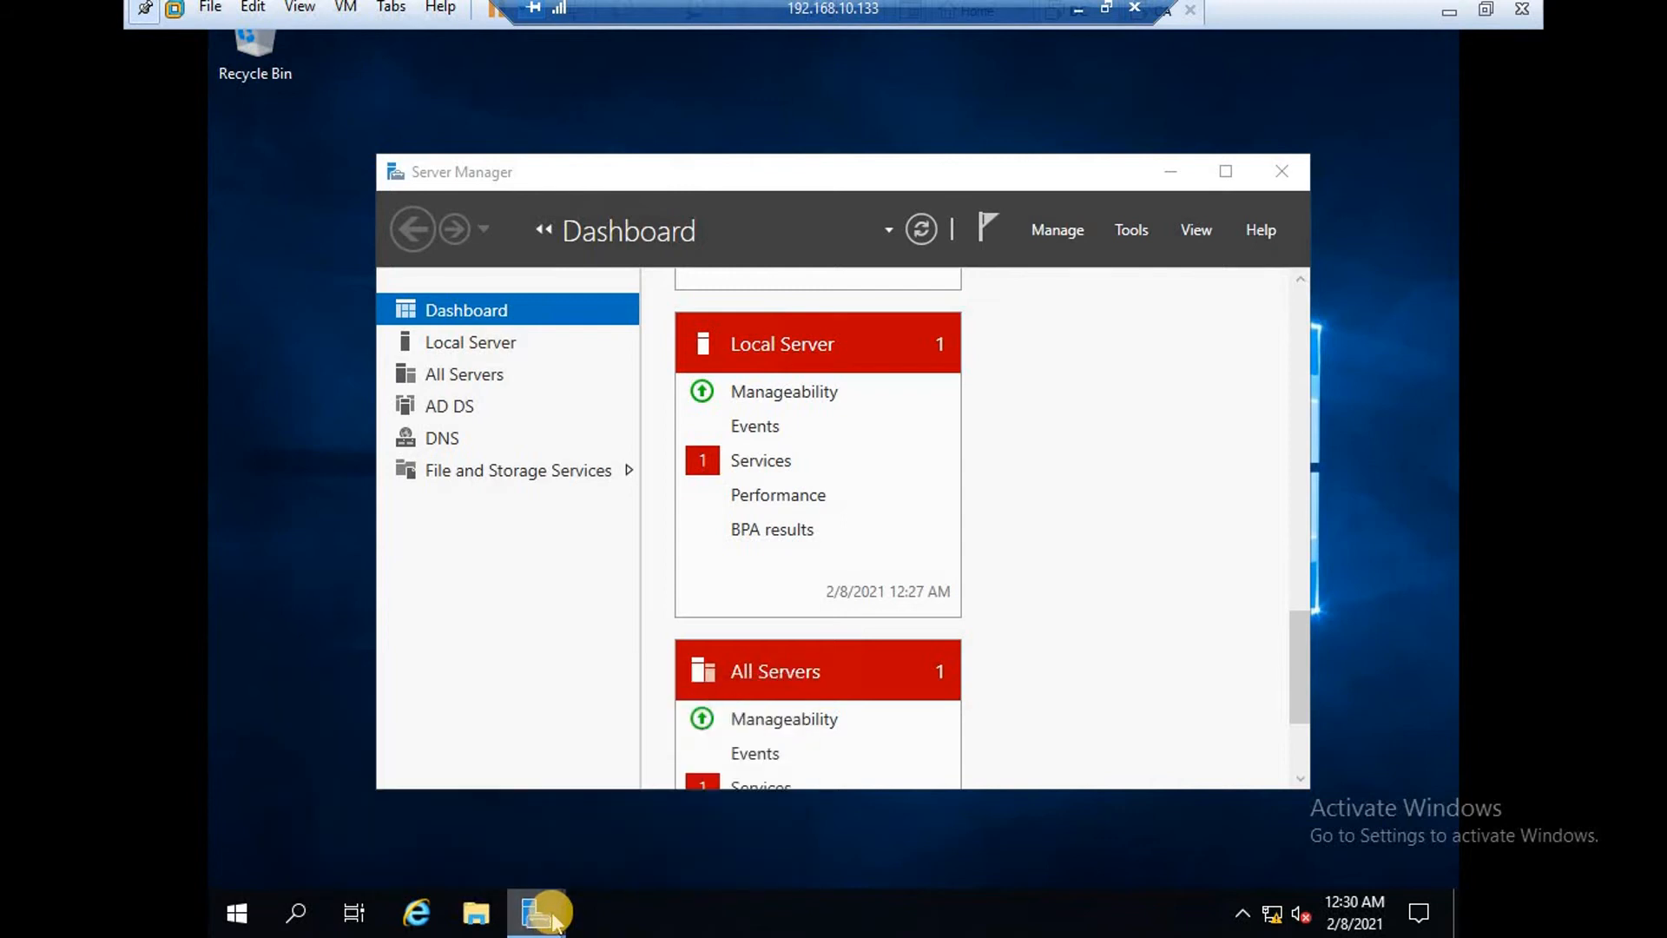
click(552, 920)
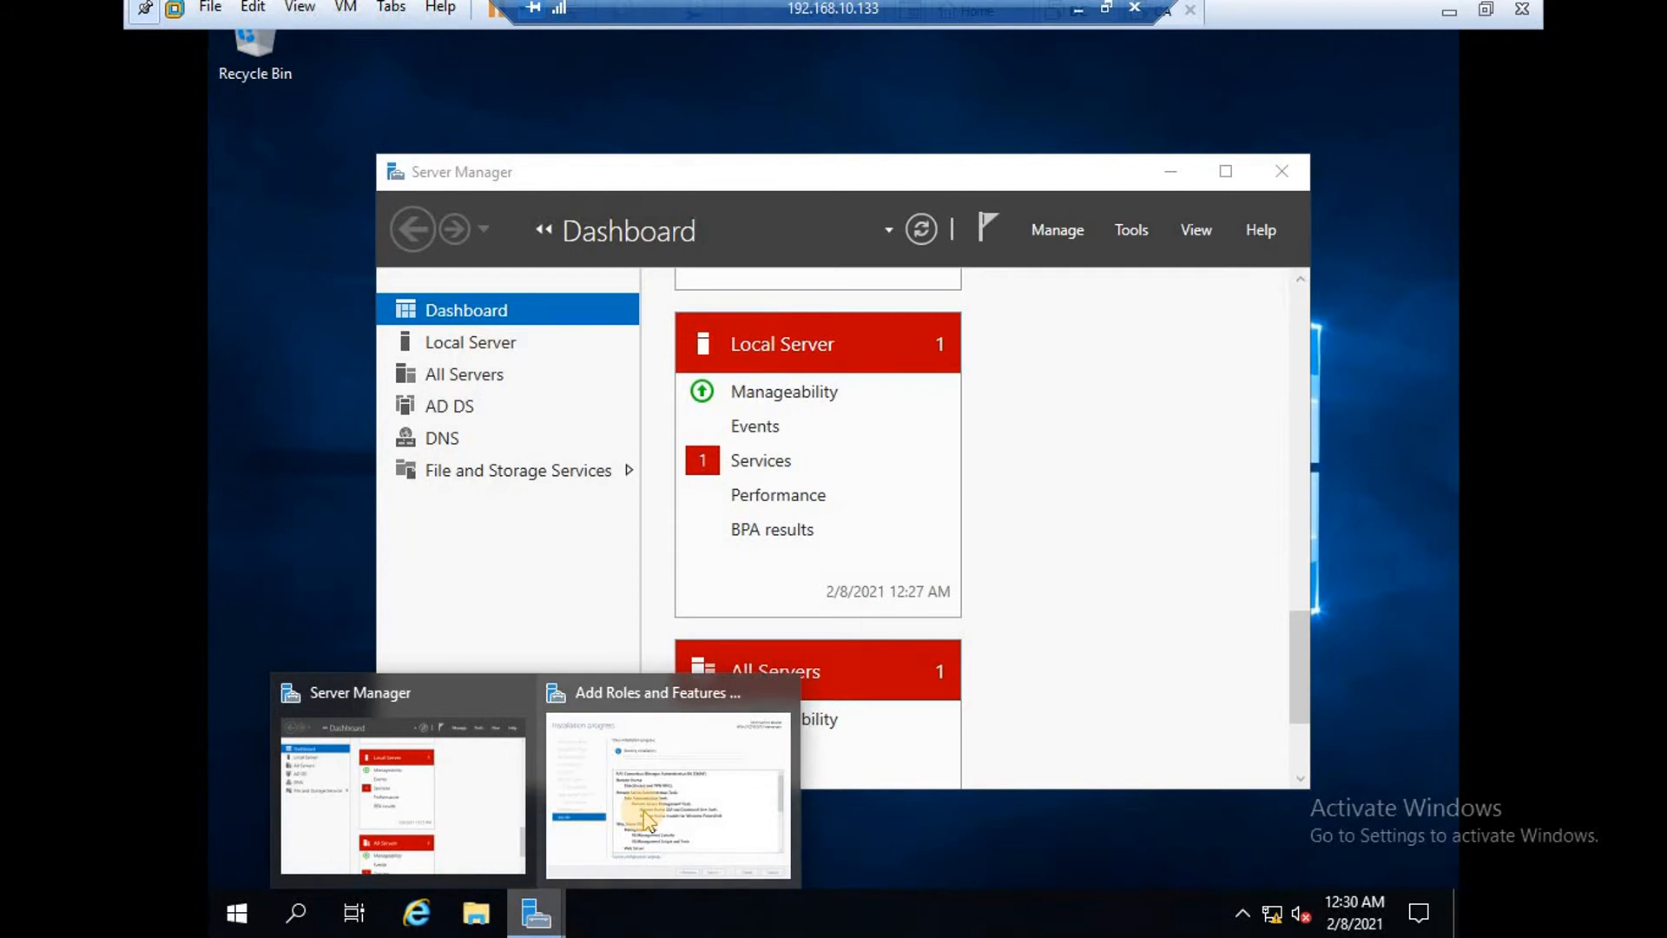
click(647, 817)
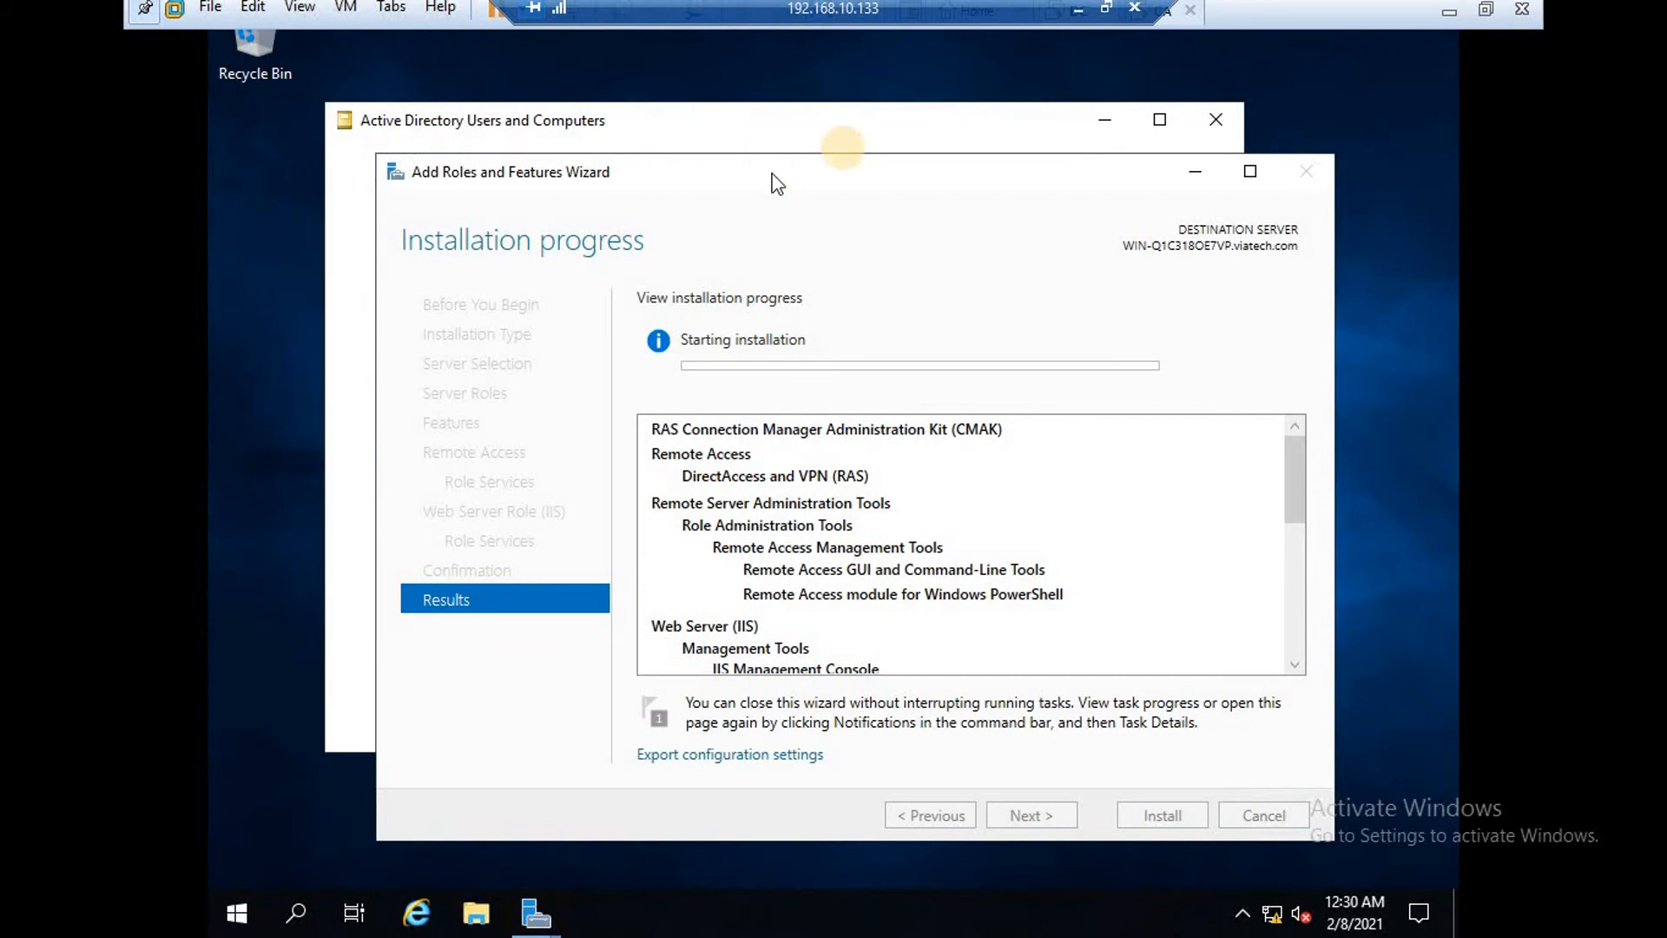
click(1195, 172)
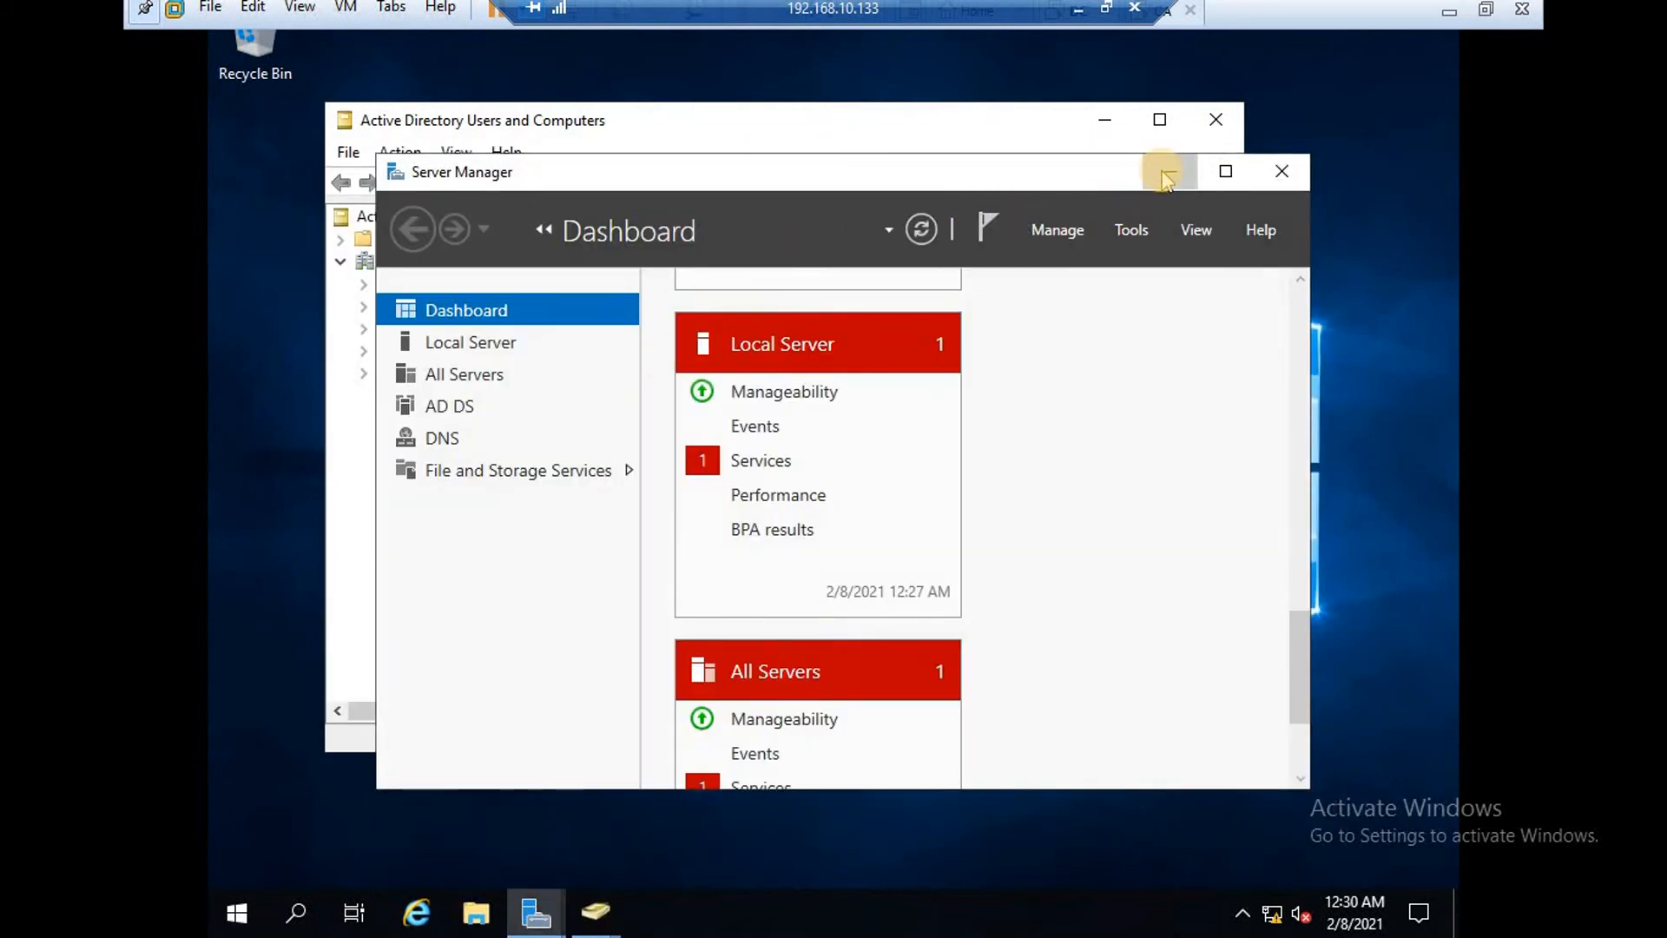
click(1165, 177)
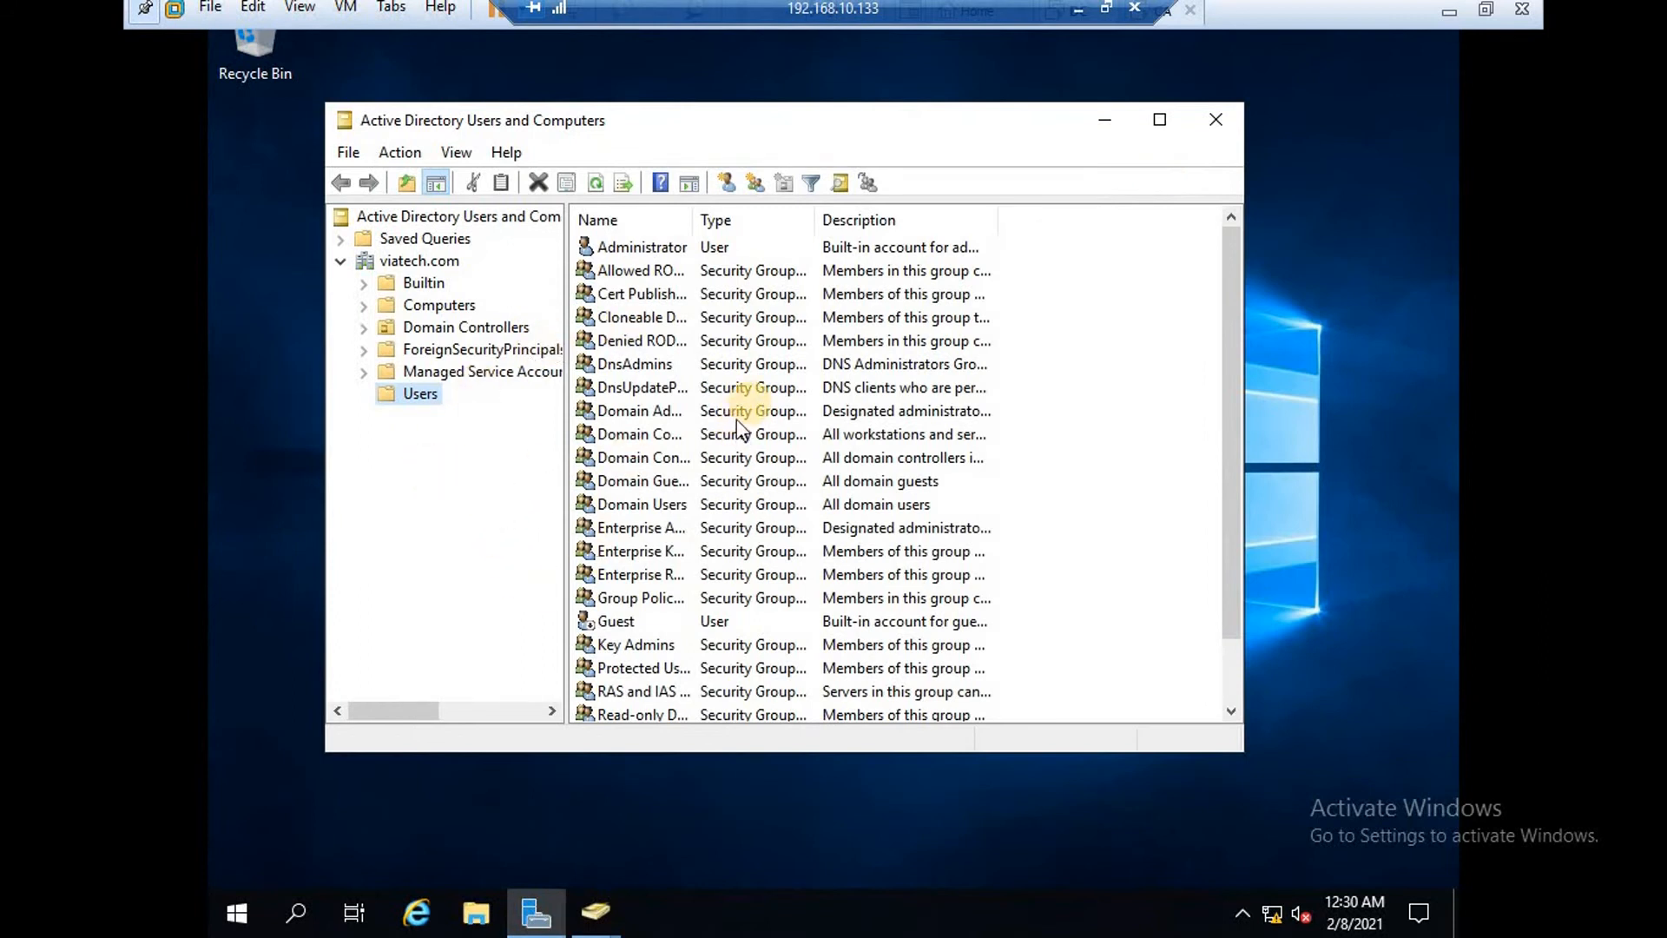
Select the vpn1 user in the Users container and open its Properties.
scroll(744, 392, down, 1)
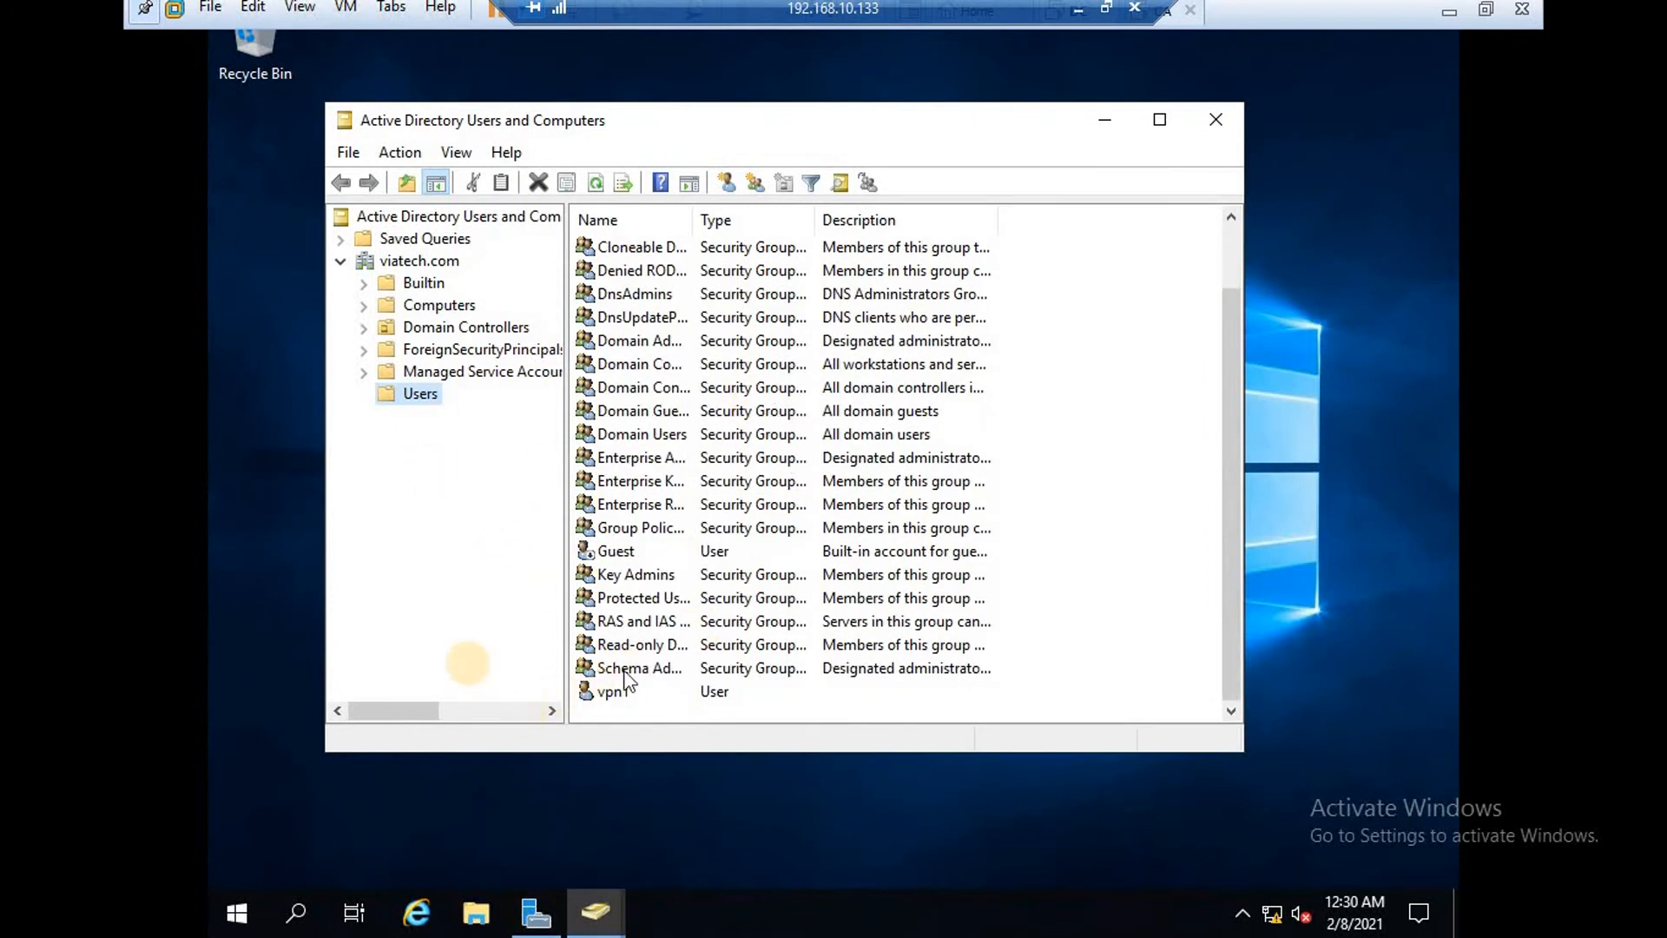
click(611, 694)
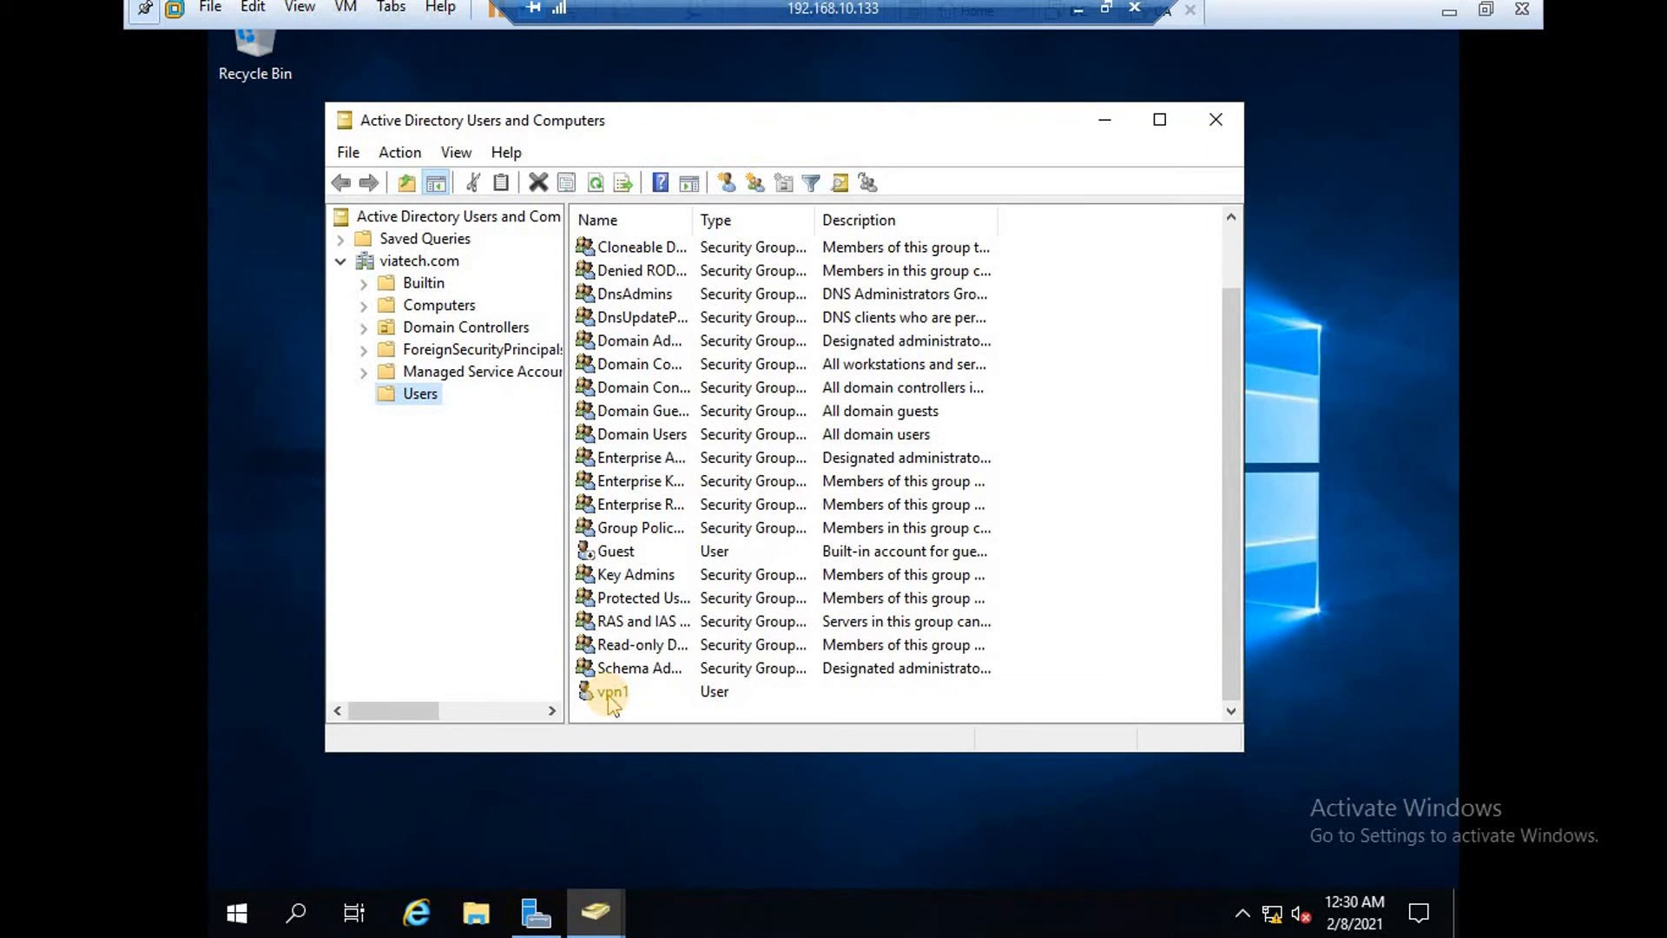
click(611, 695)
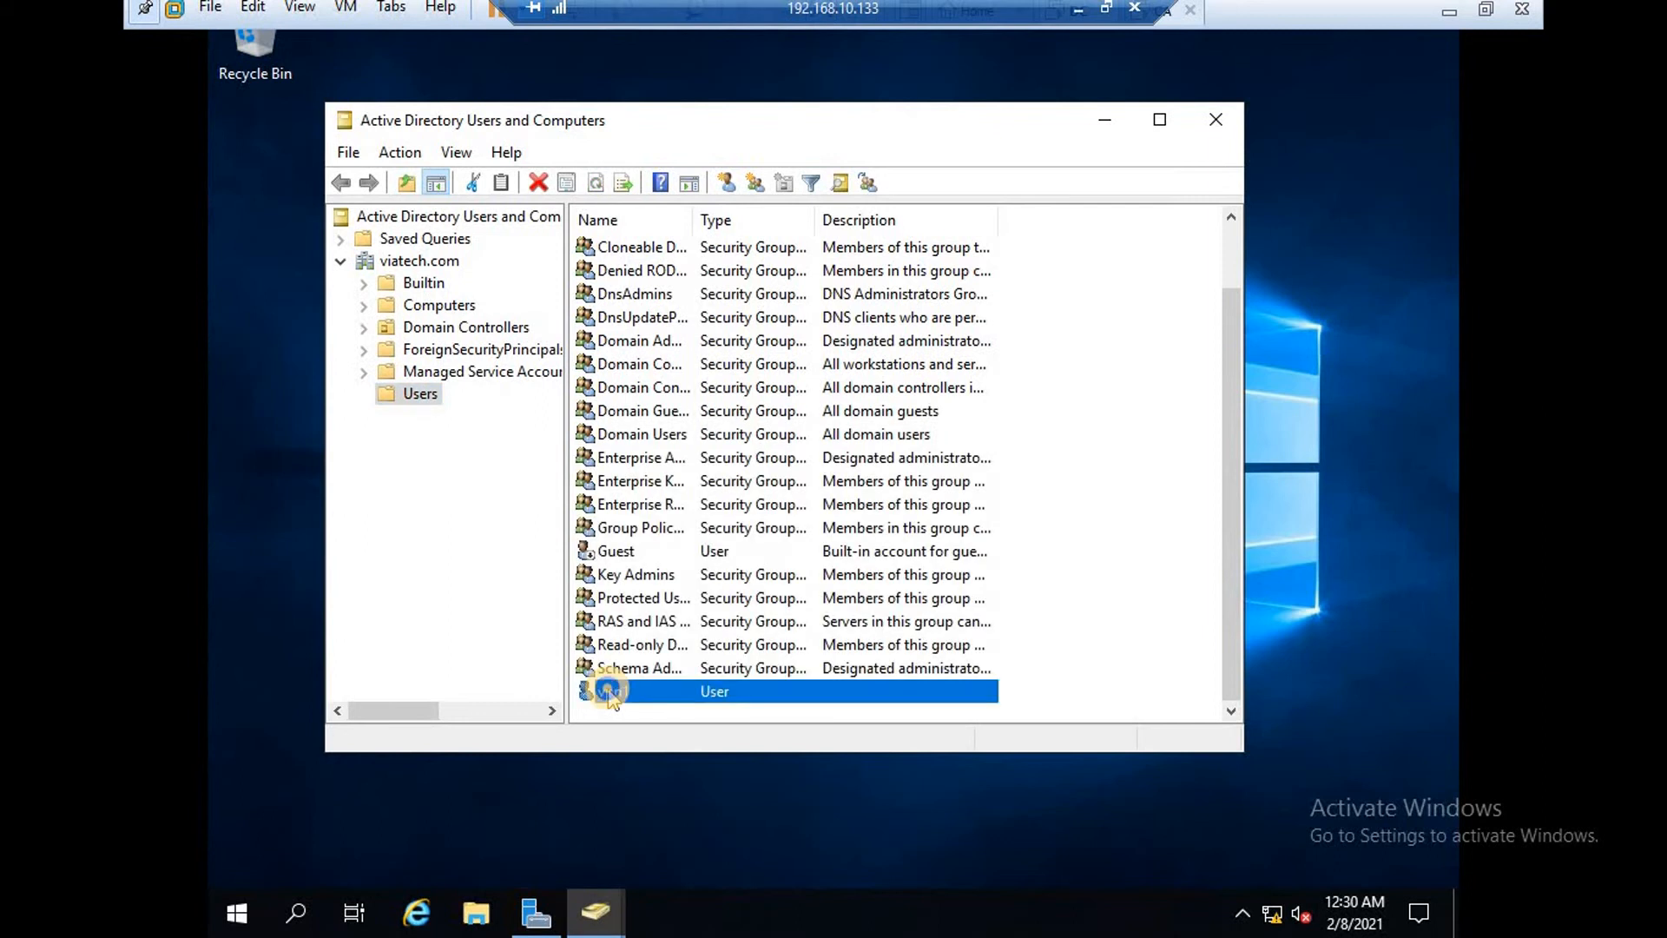
right_click(686, 692)
key(Escape)
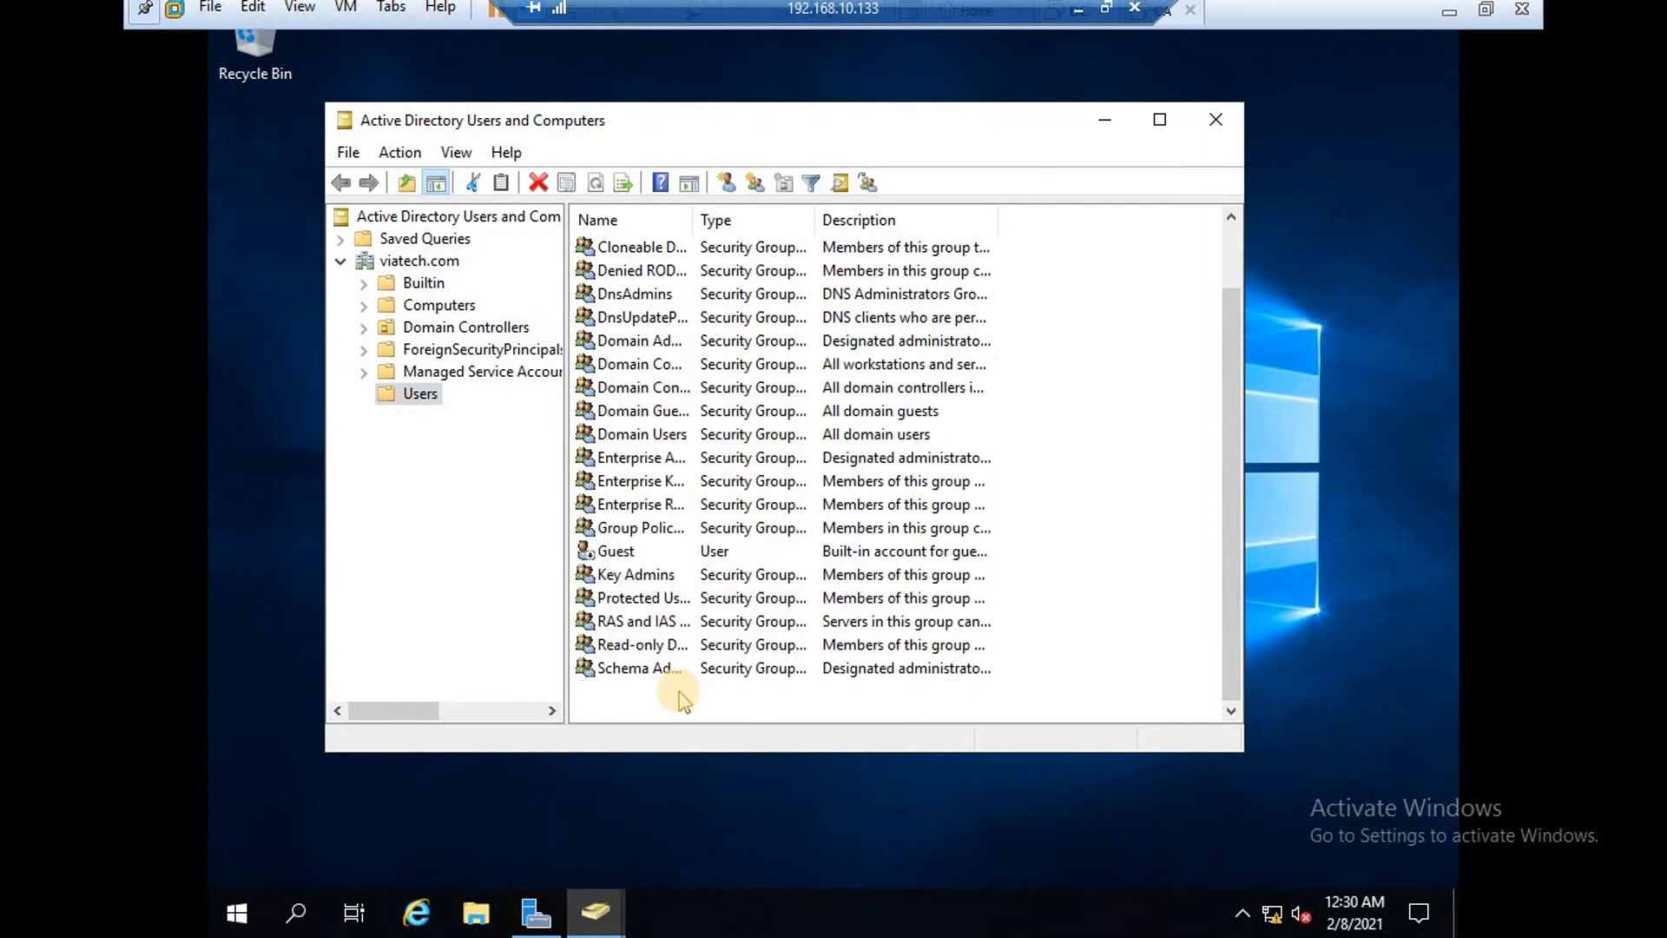
click(681, 699)
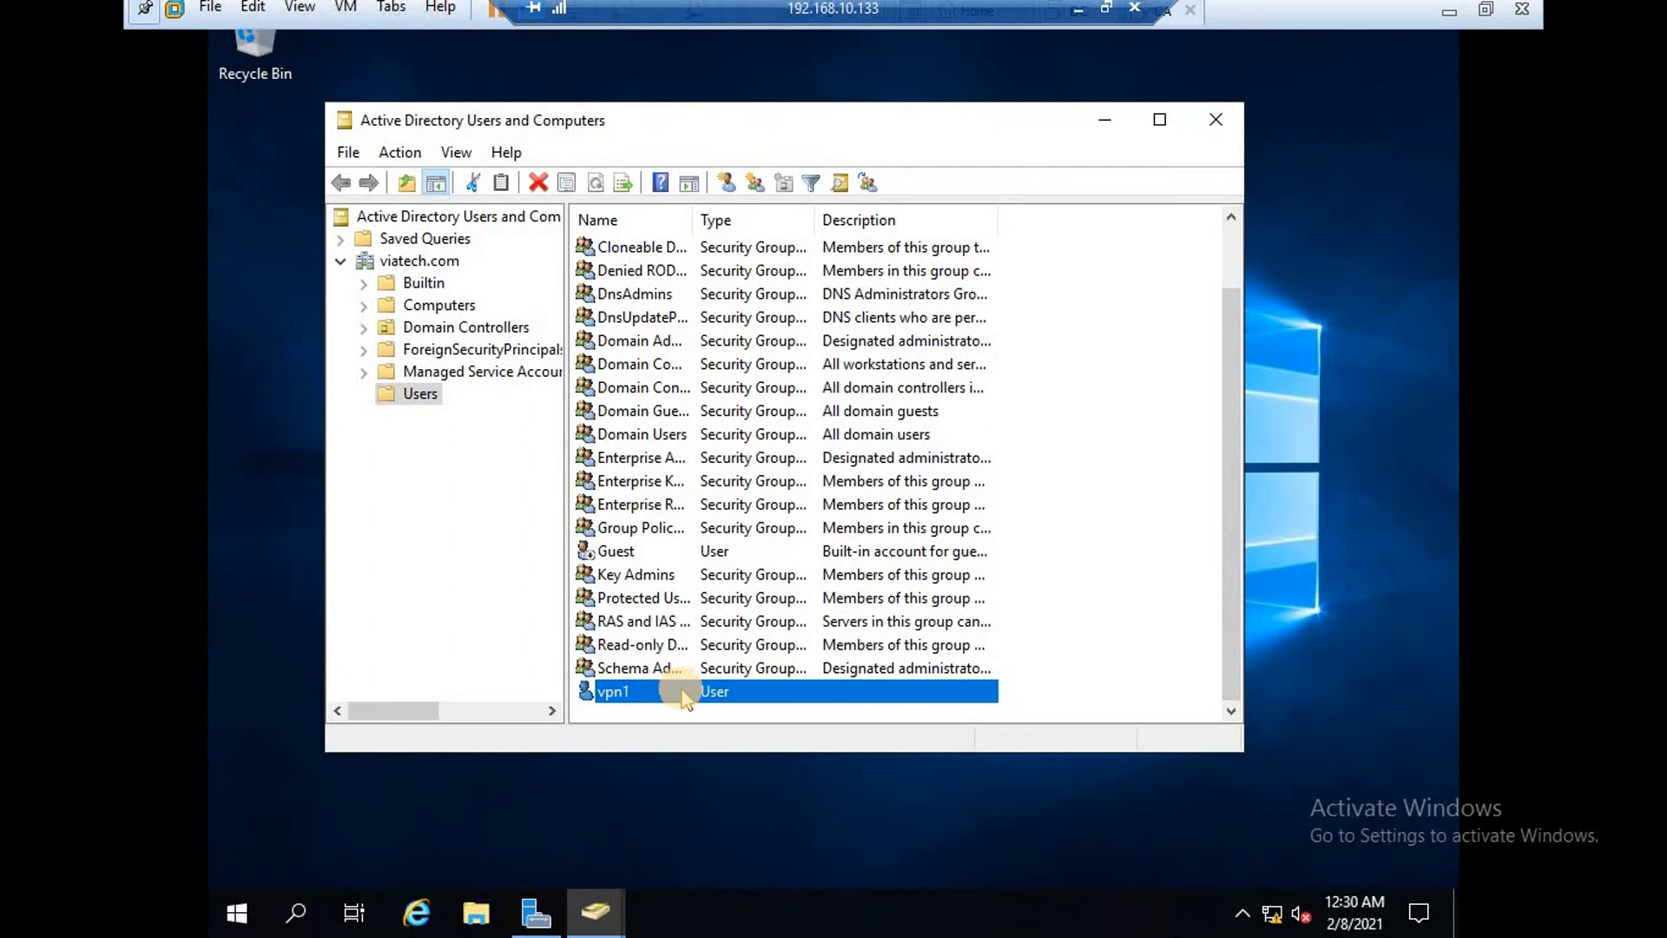
right_click(683, 697)
click(719, 642)
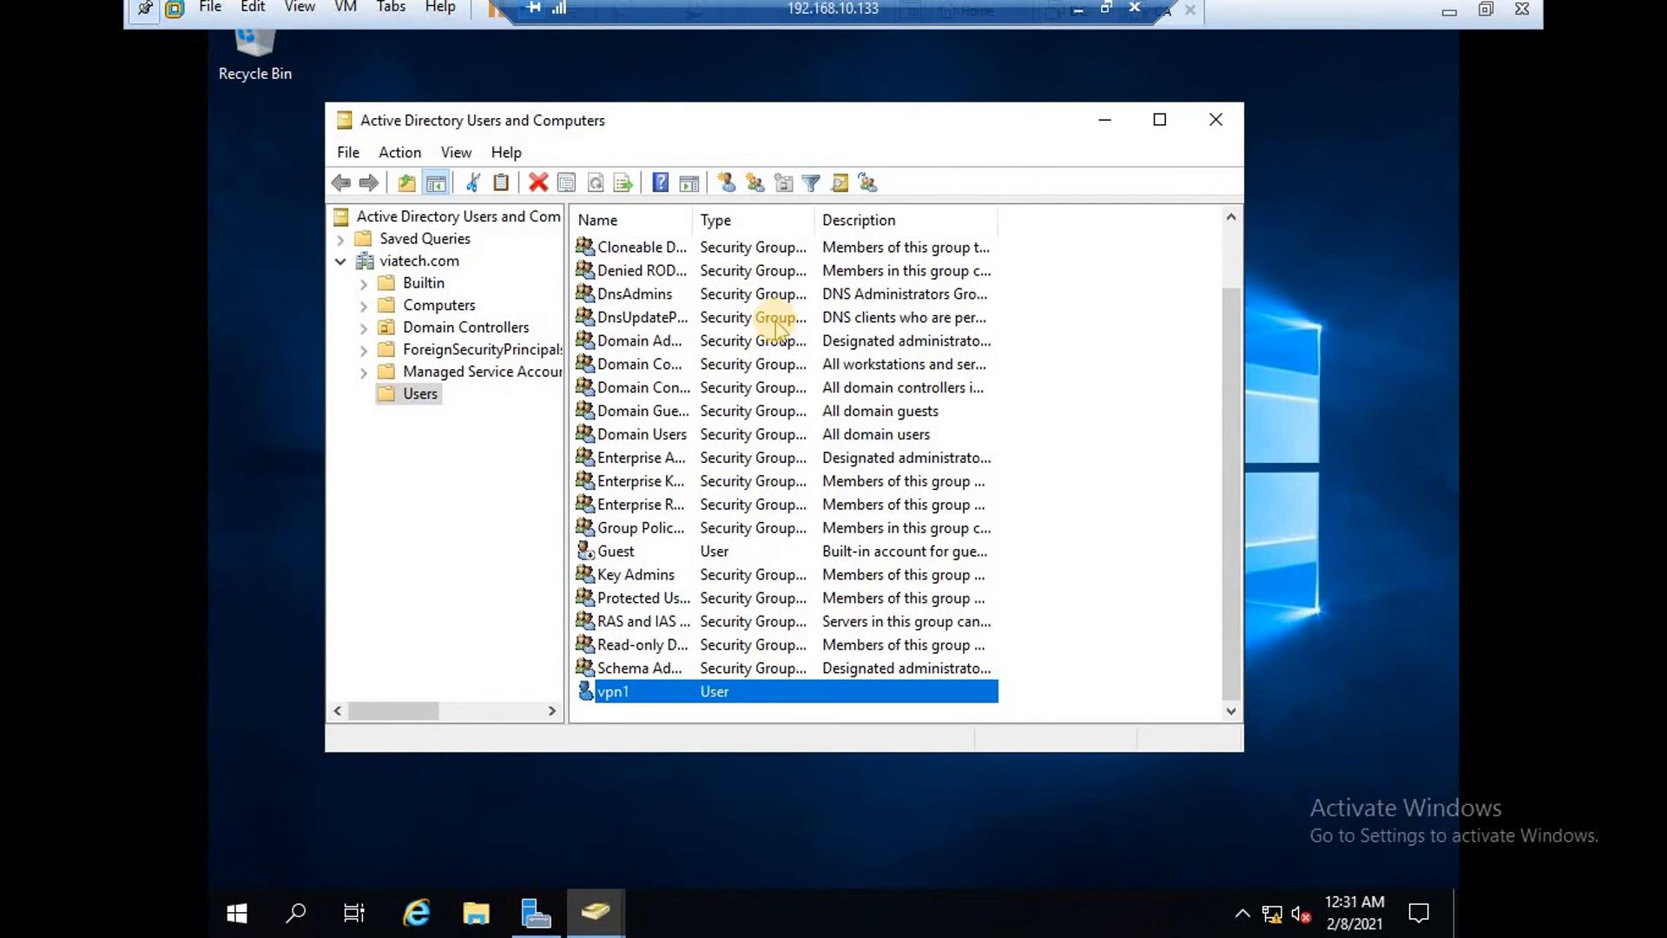
key(Return)
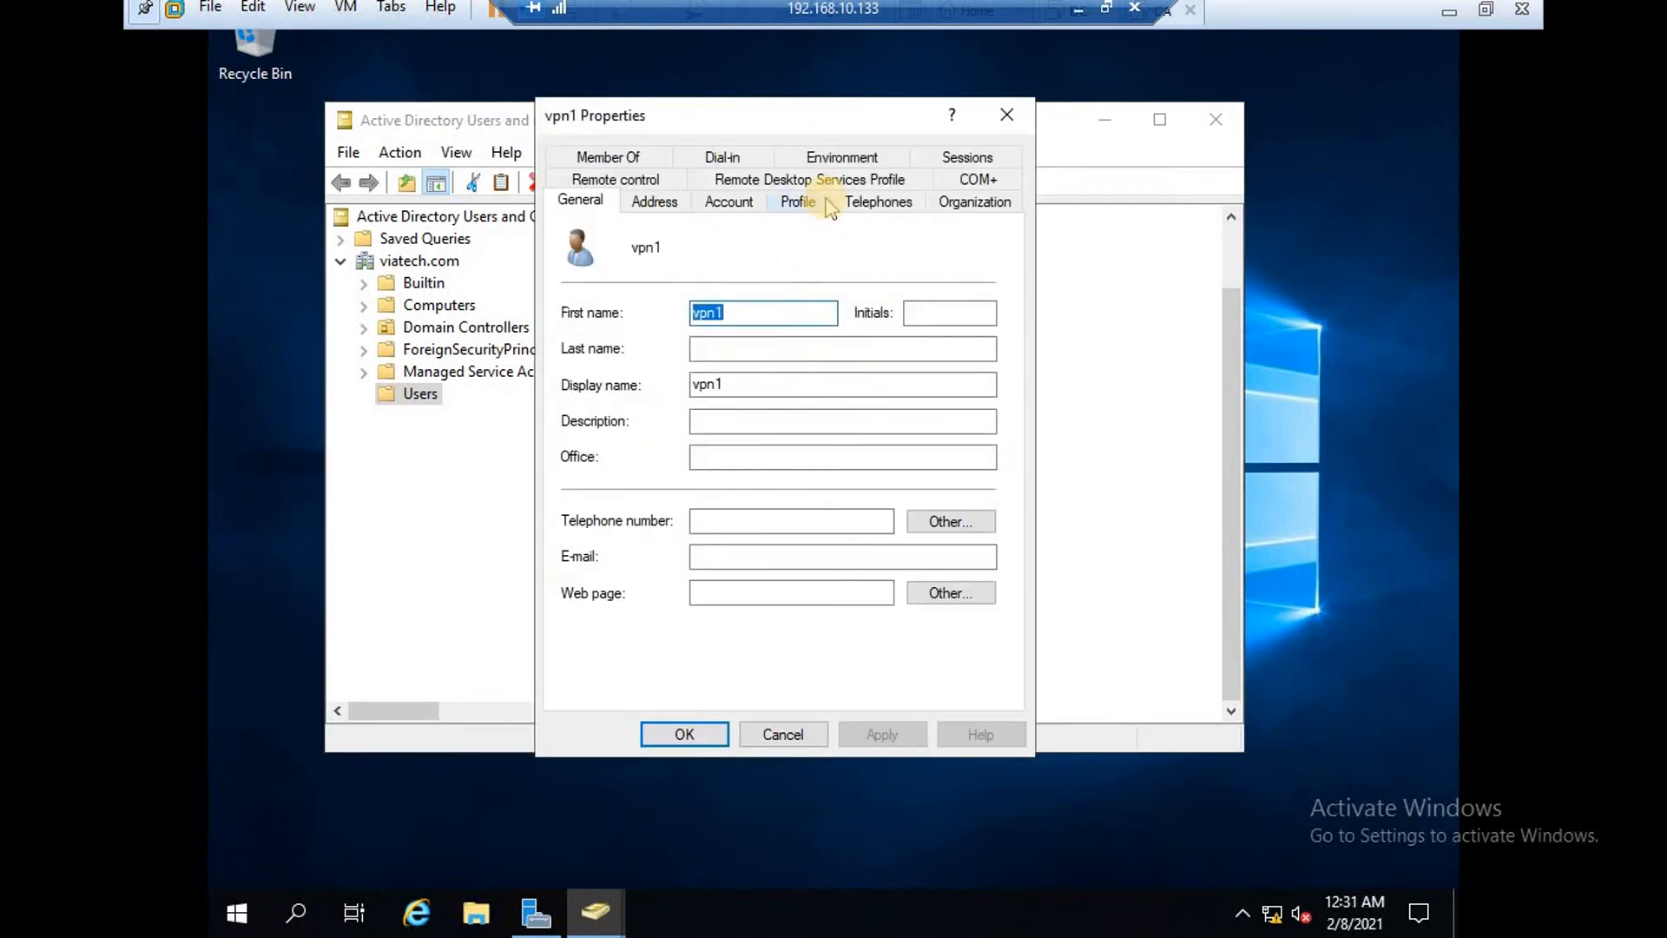
Set vpn1's Dial-in network access permission to Allow access, apply, and close Properties.
click(719, 158)
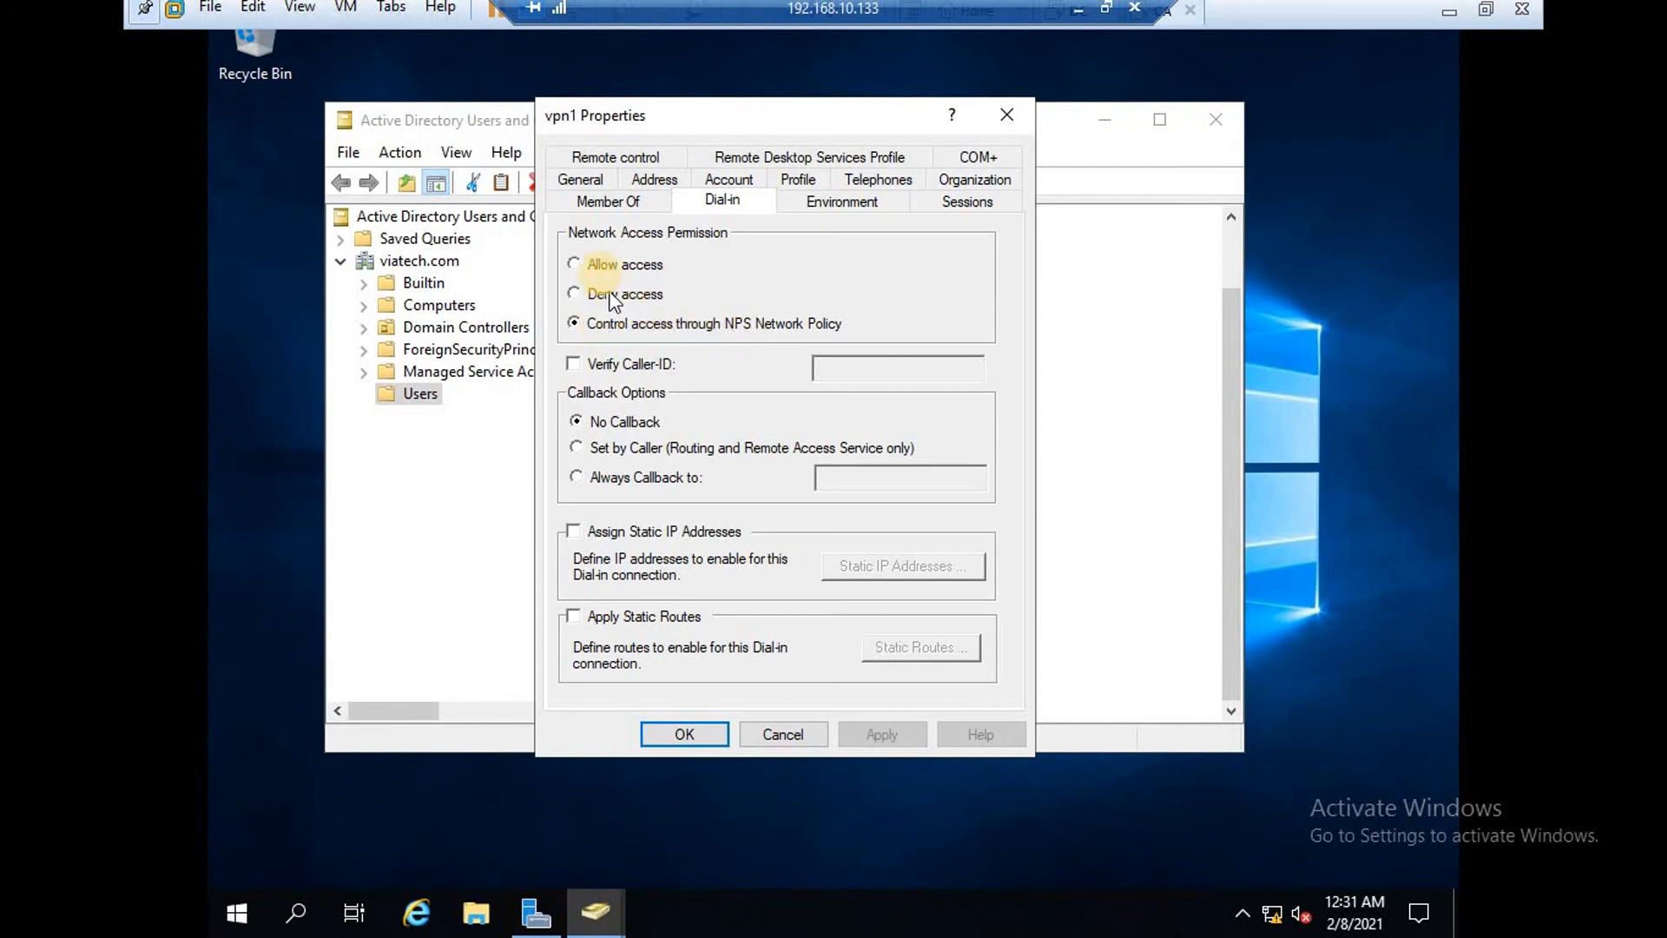
click(574, 264)
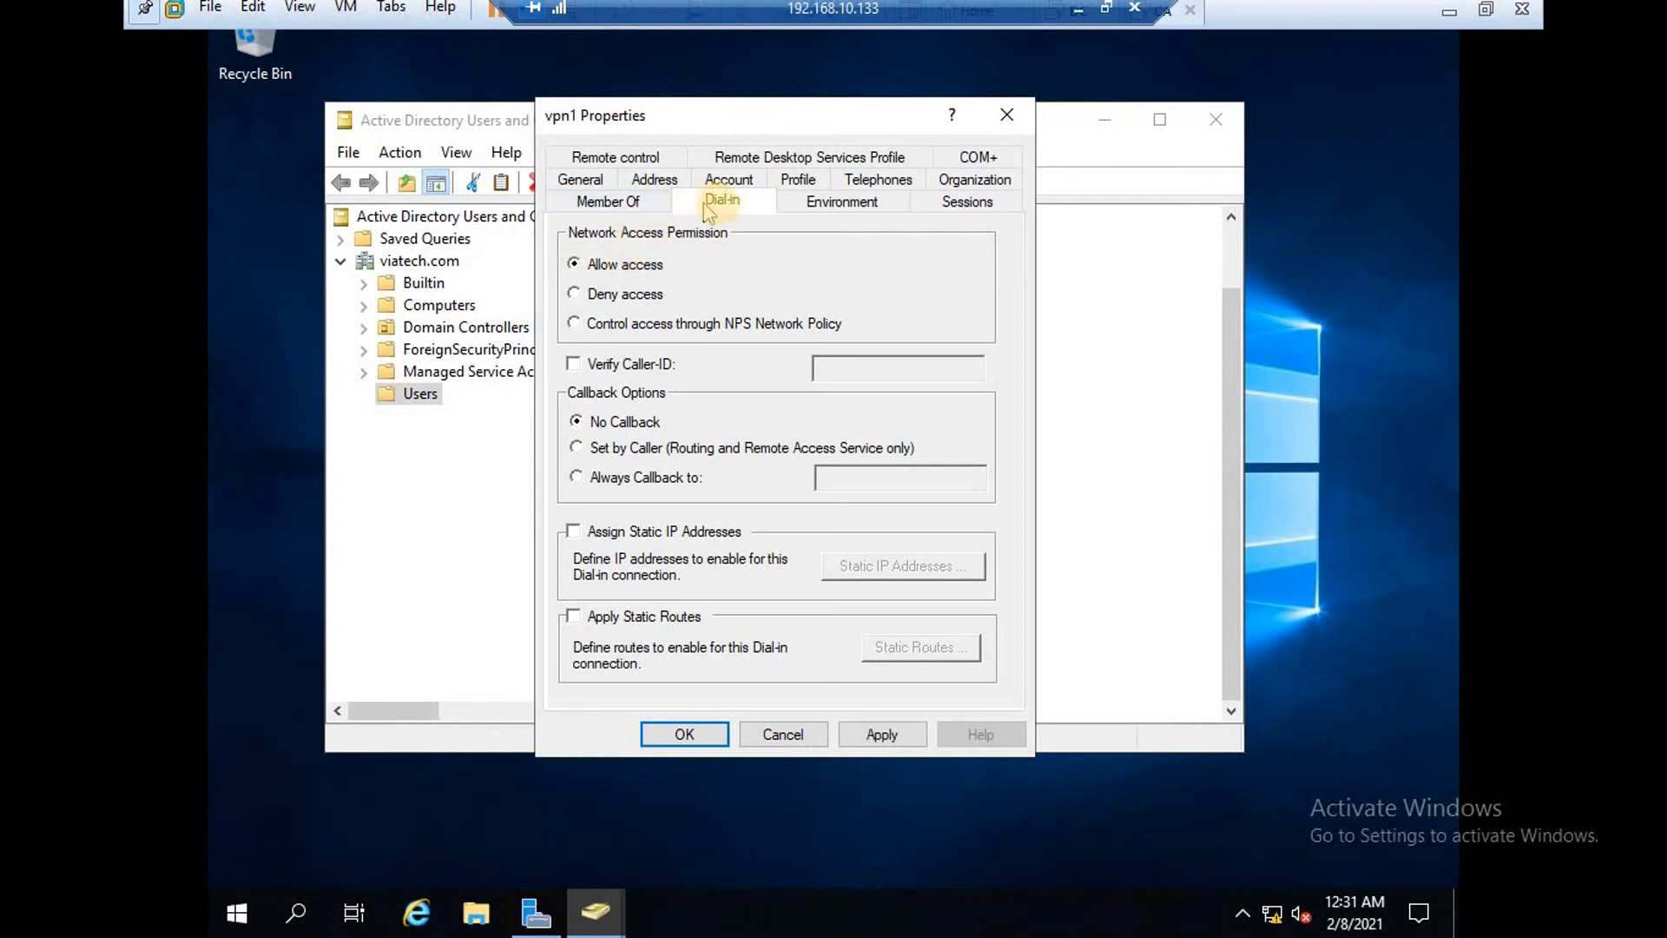
click(892, 723)
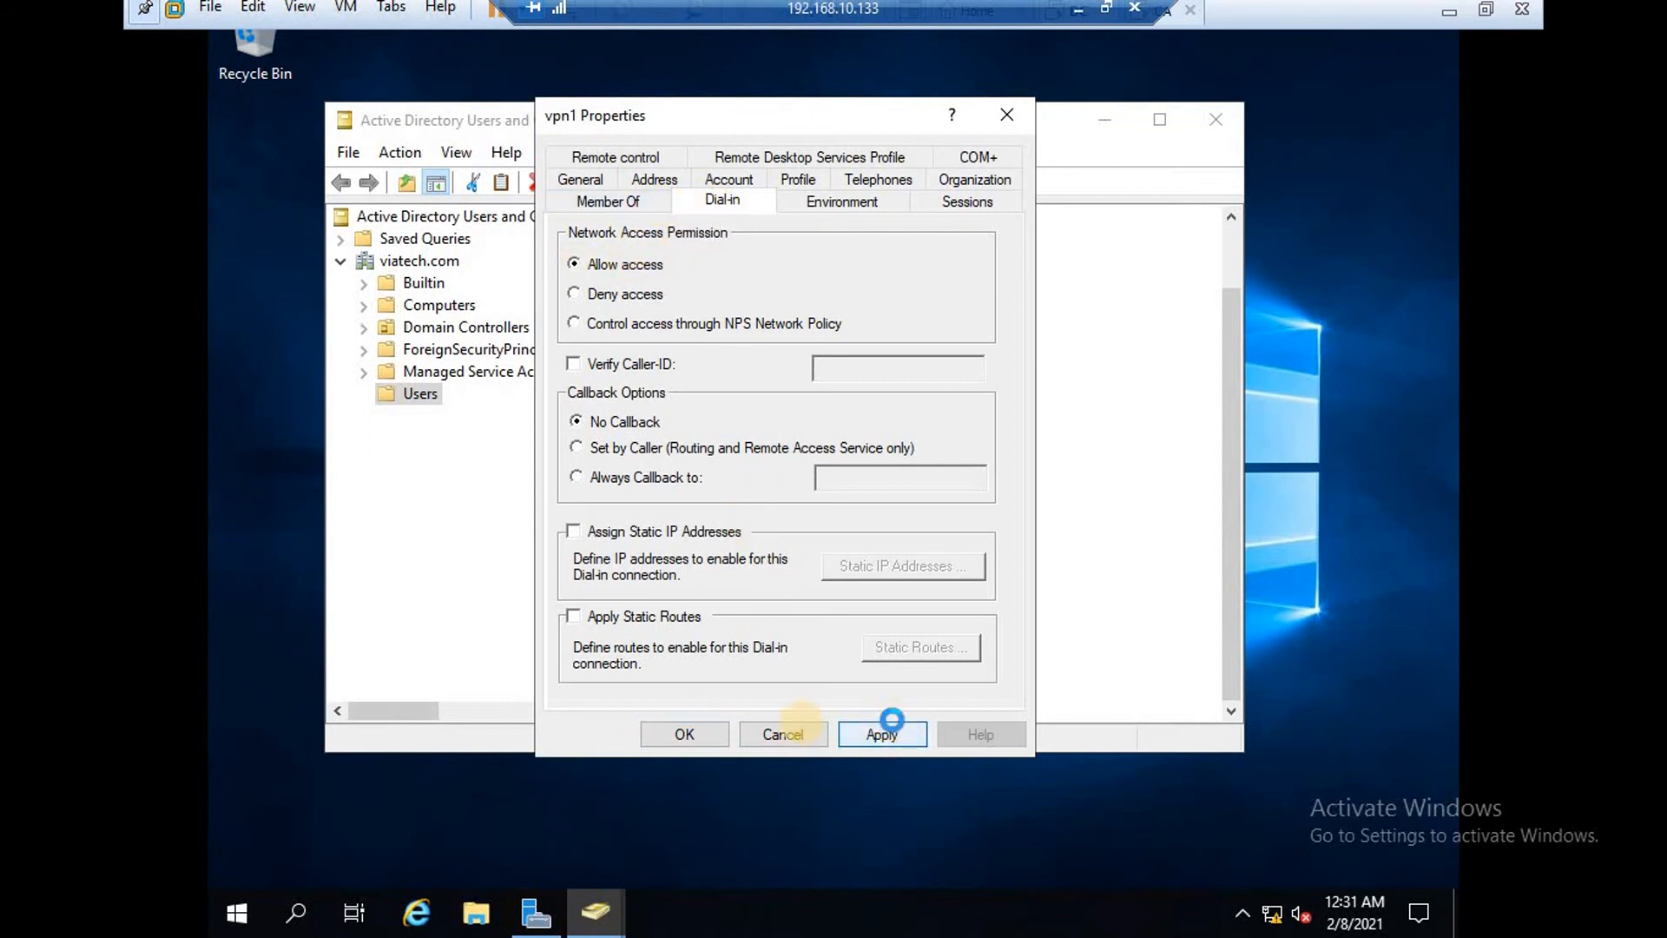
click(686, 734)
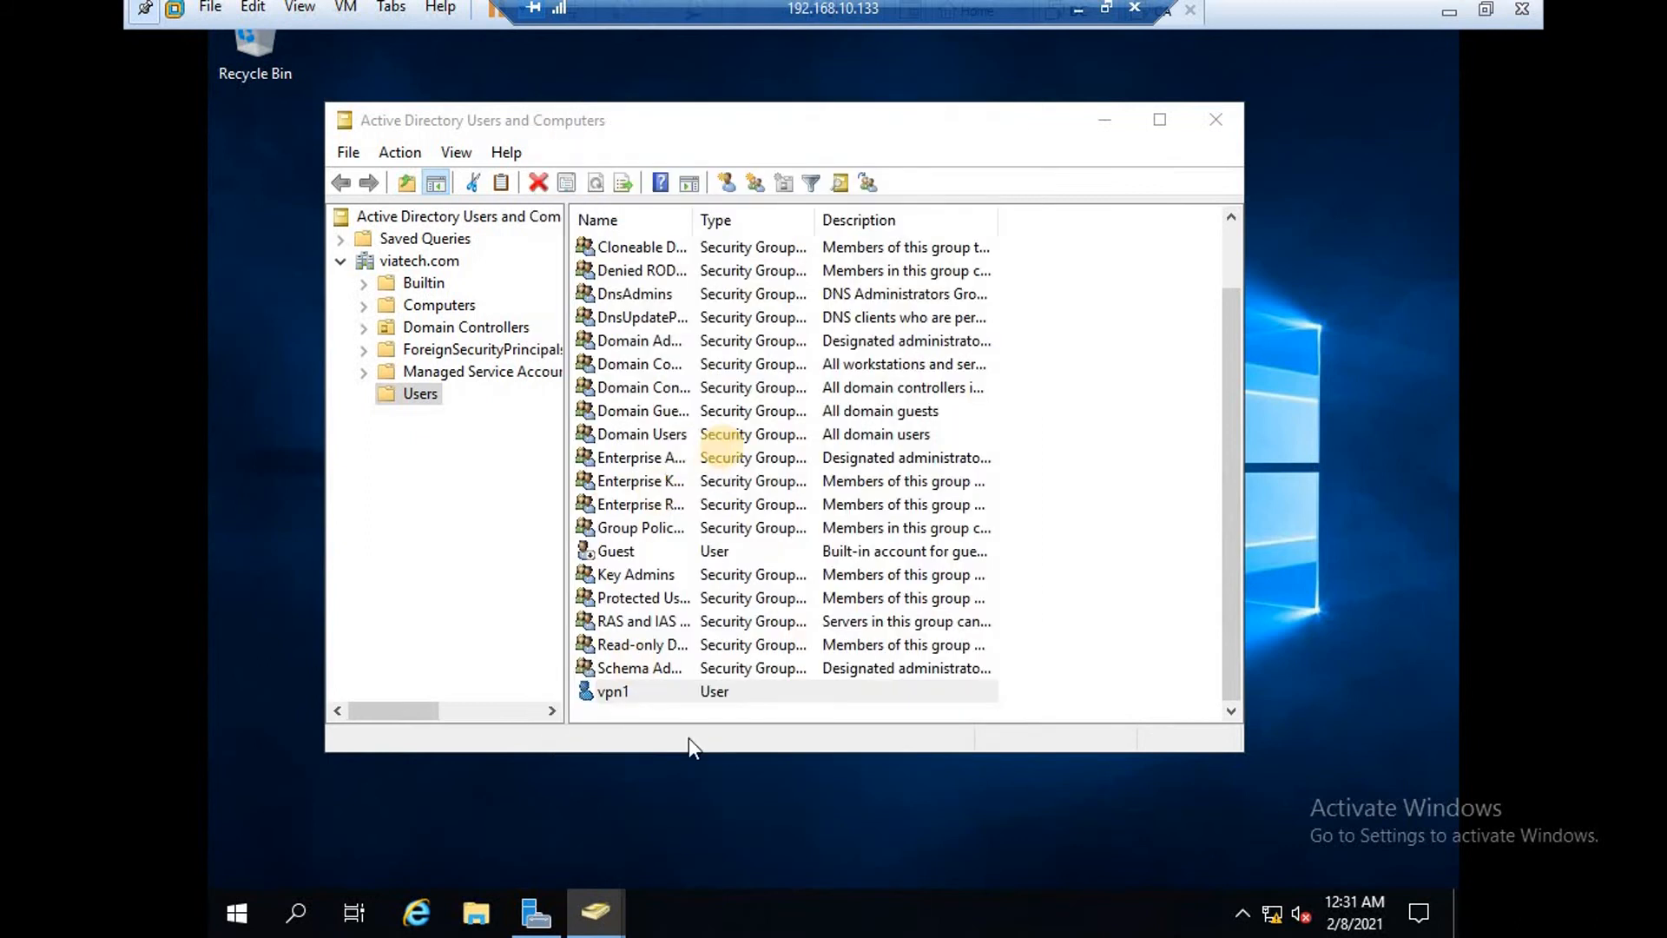
click(1106, 121)
click(539, 910)
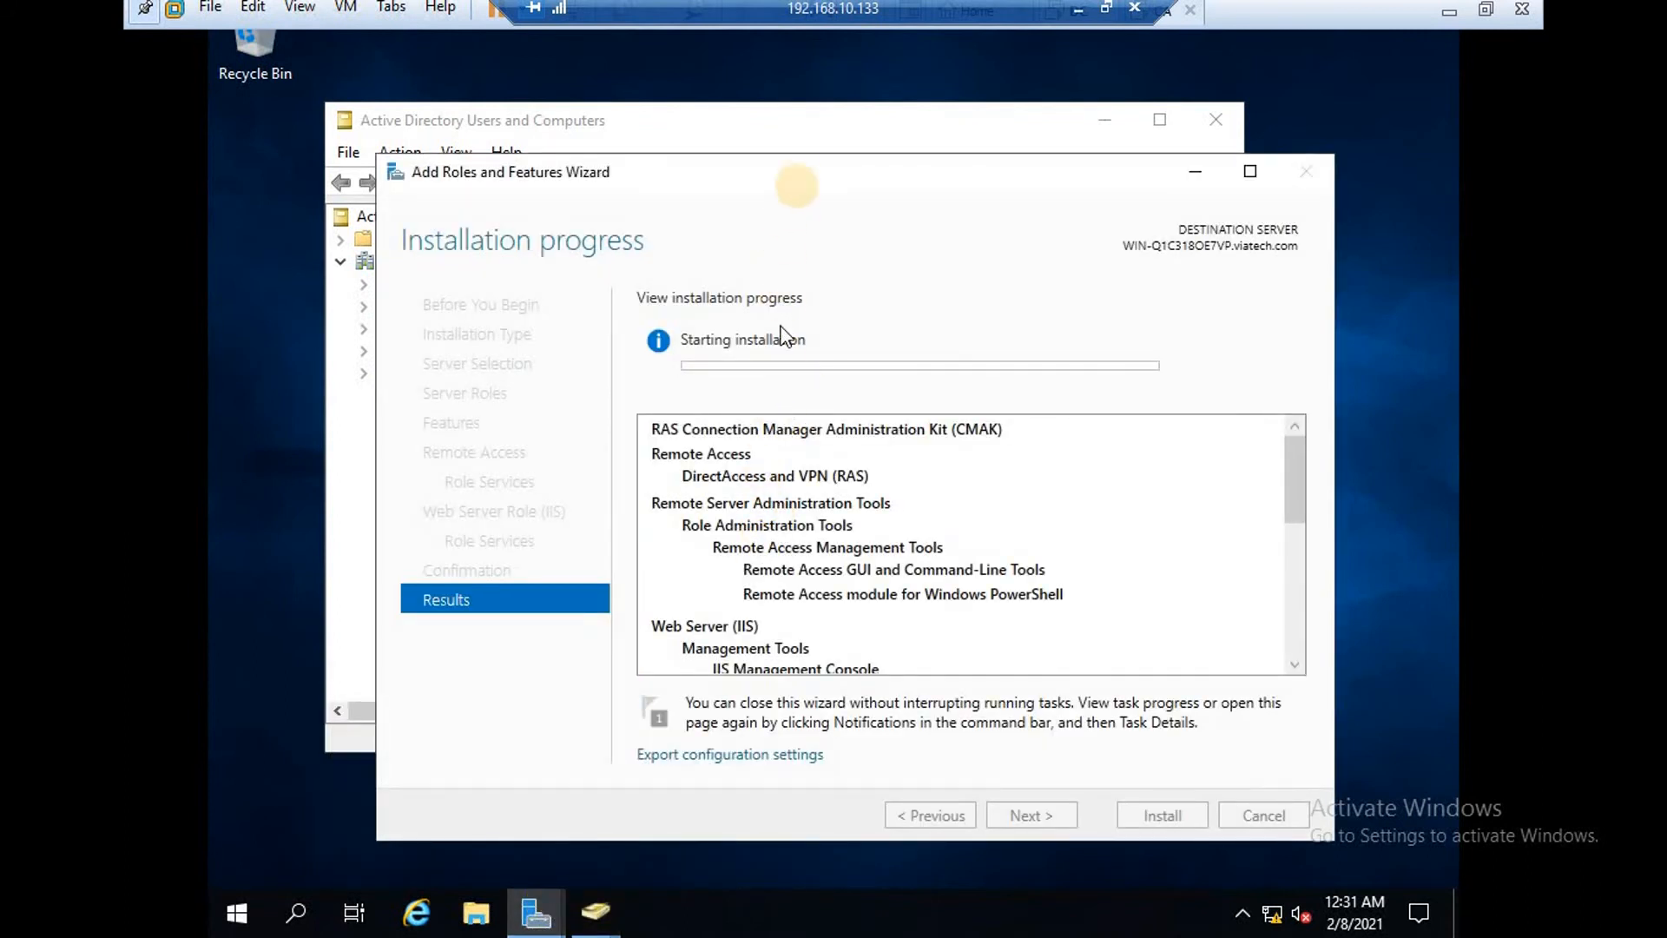
Open Routing and Remote Access from the DC's Server Manager Tools menu.
drag(806, 170, 768, 168)
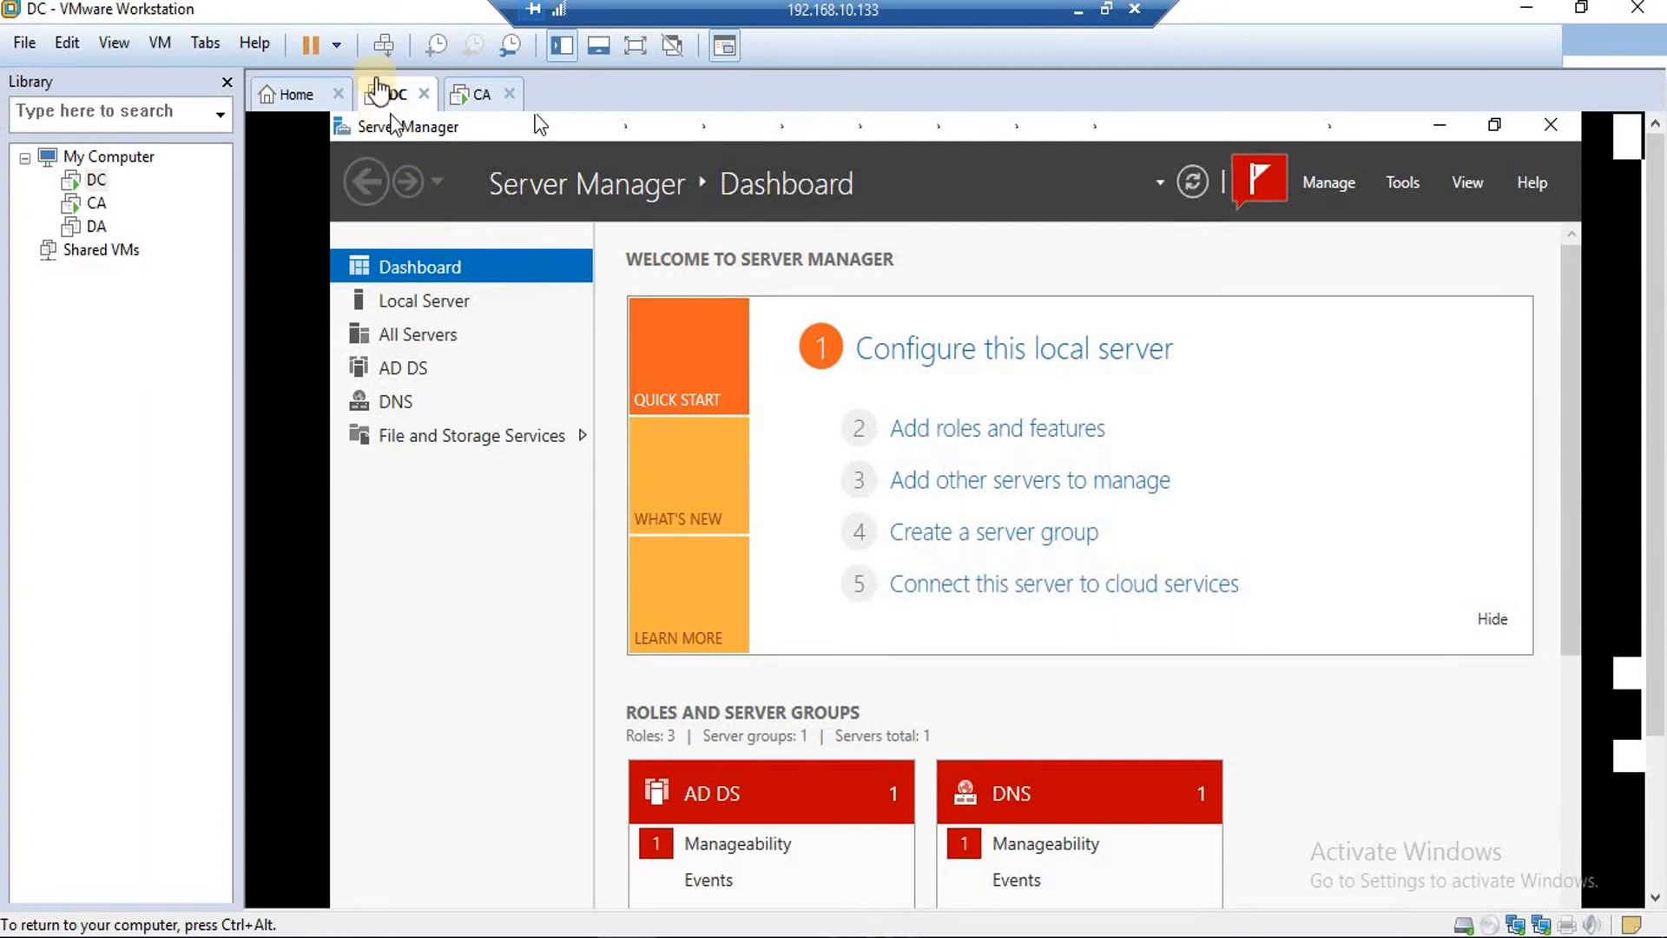
click(512, 344)
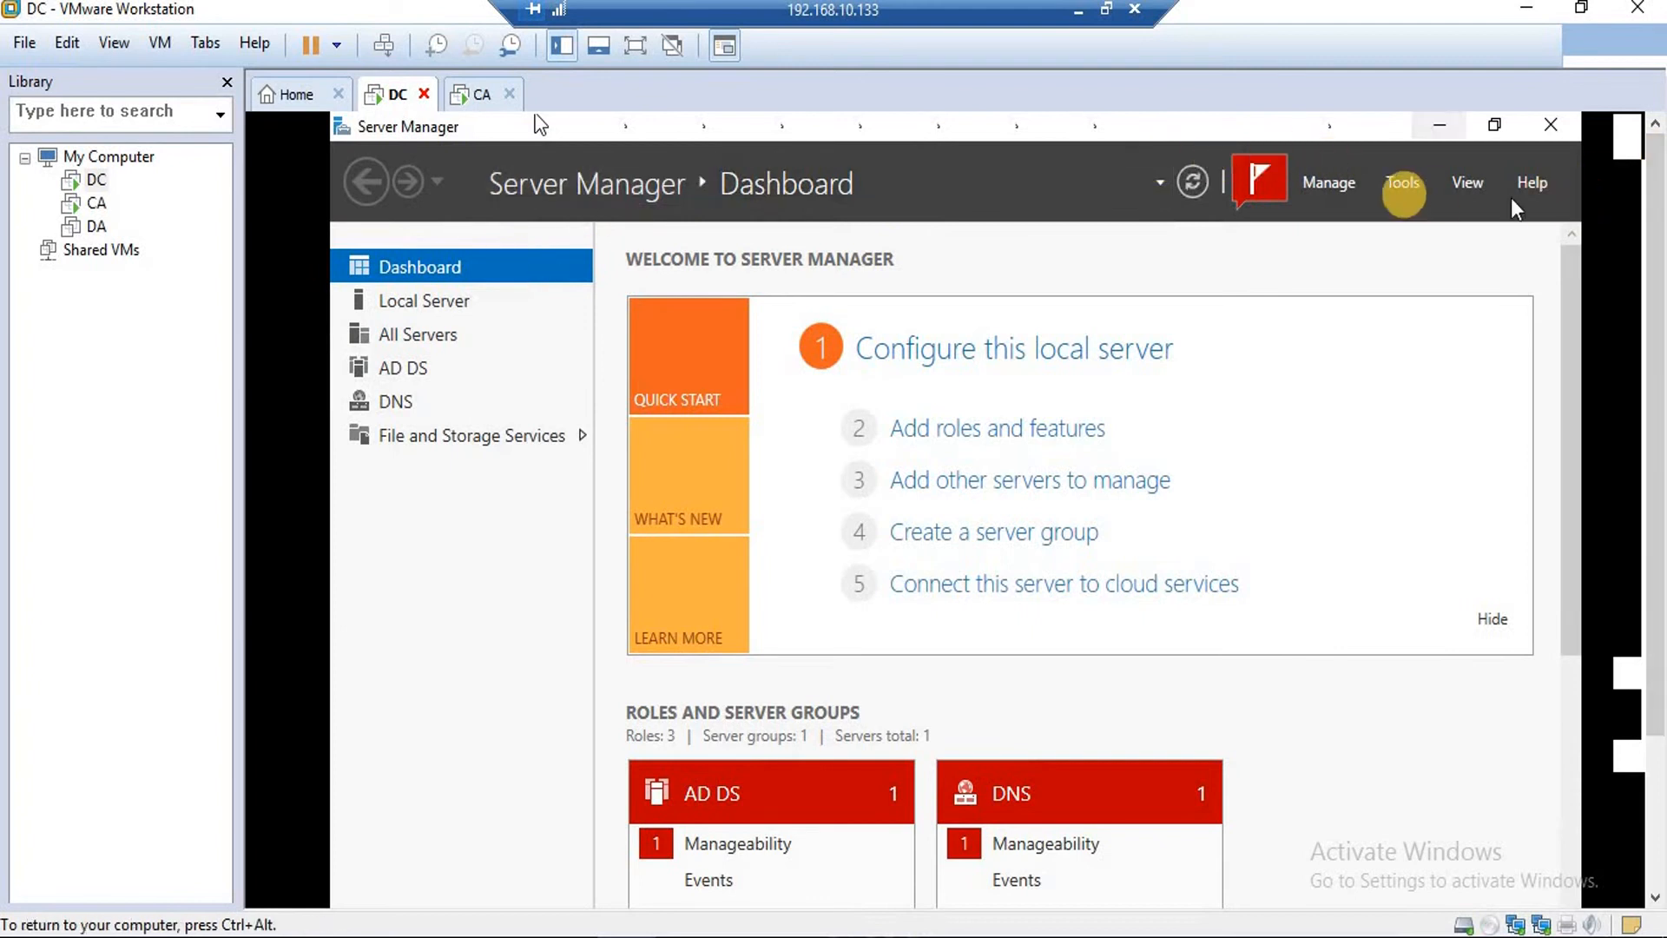
click(1405, 184)
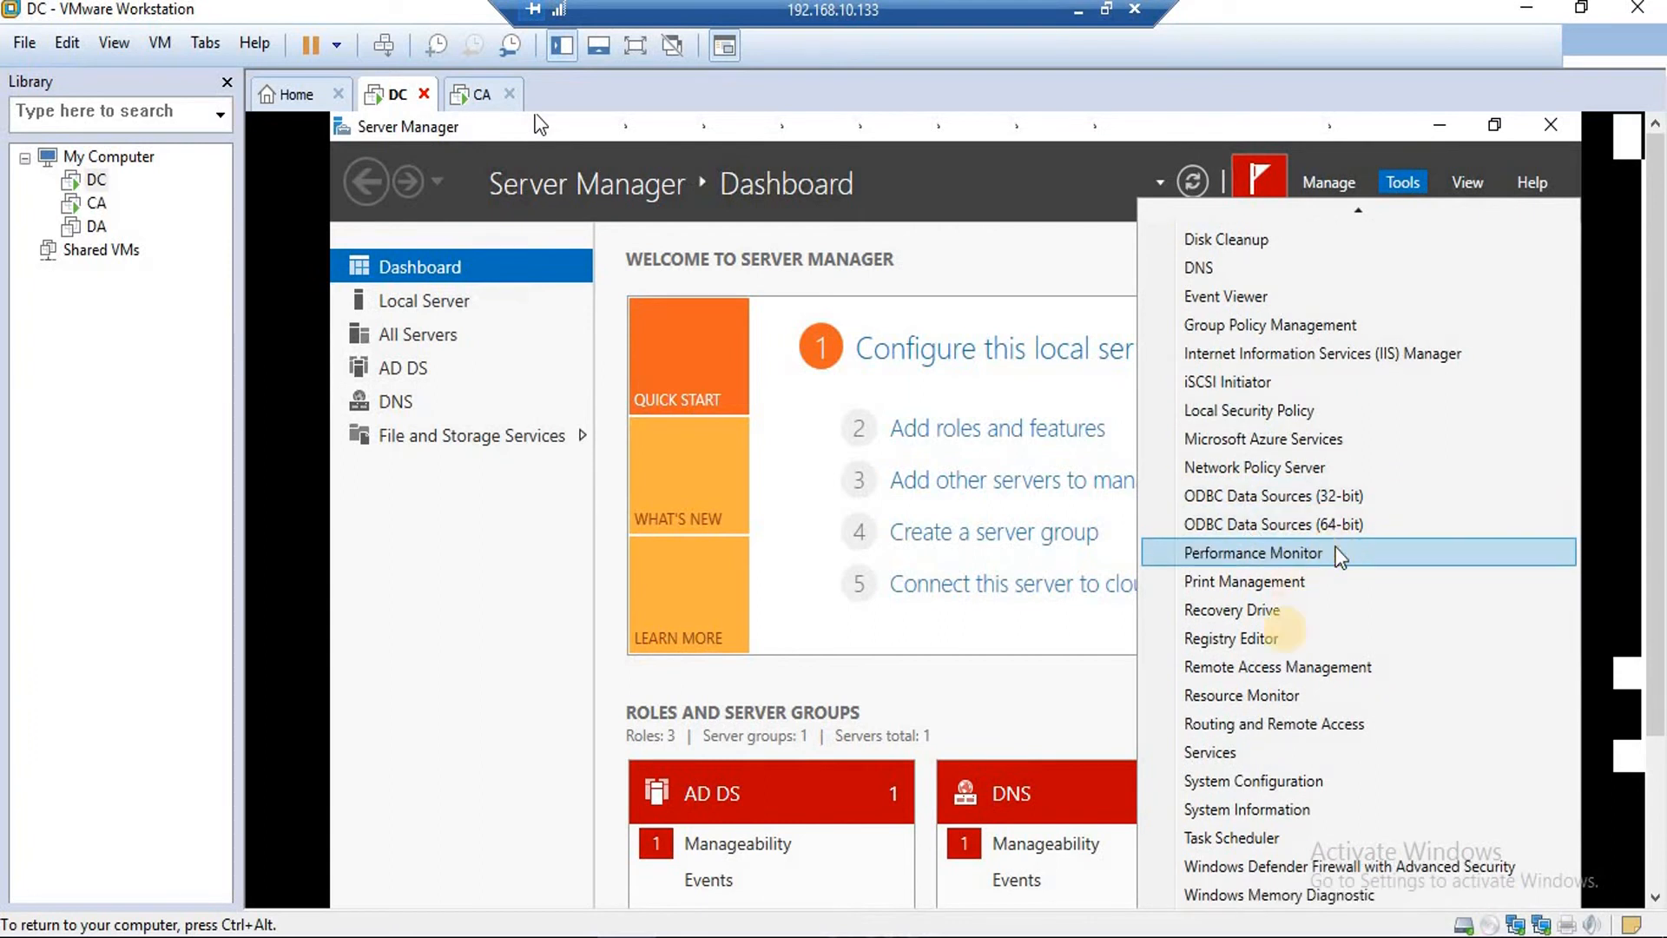
click(1311, 726)
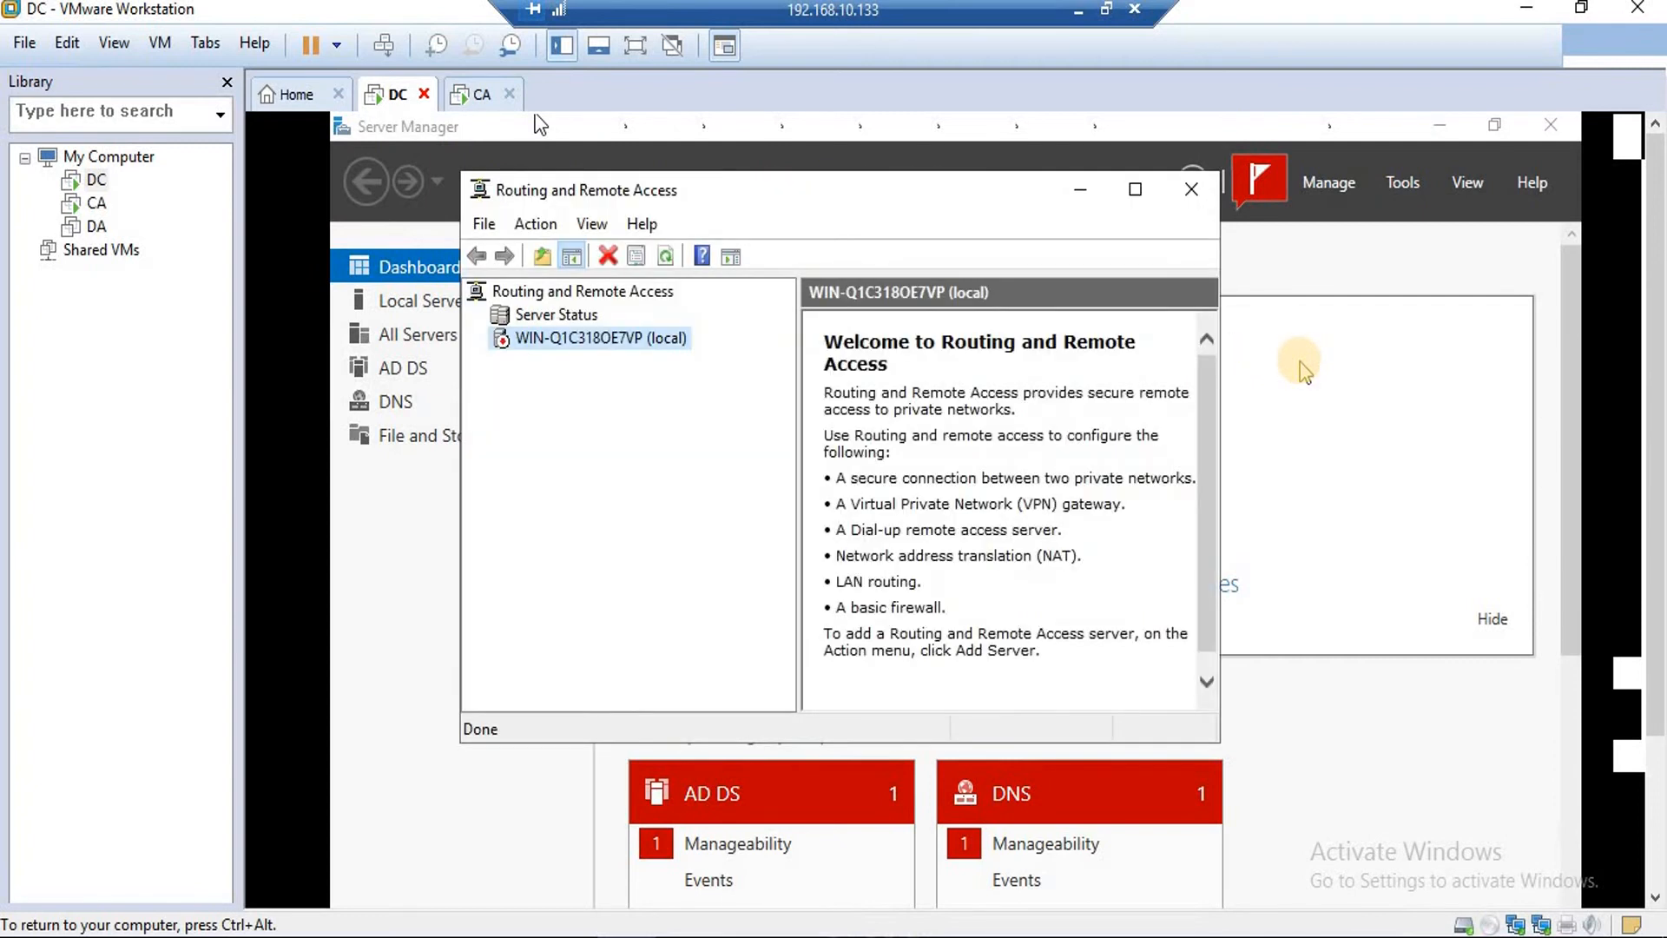
On the CA machine, open a command prompt via Win+R and run ipconfig.
click(479, 94)
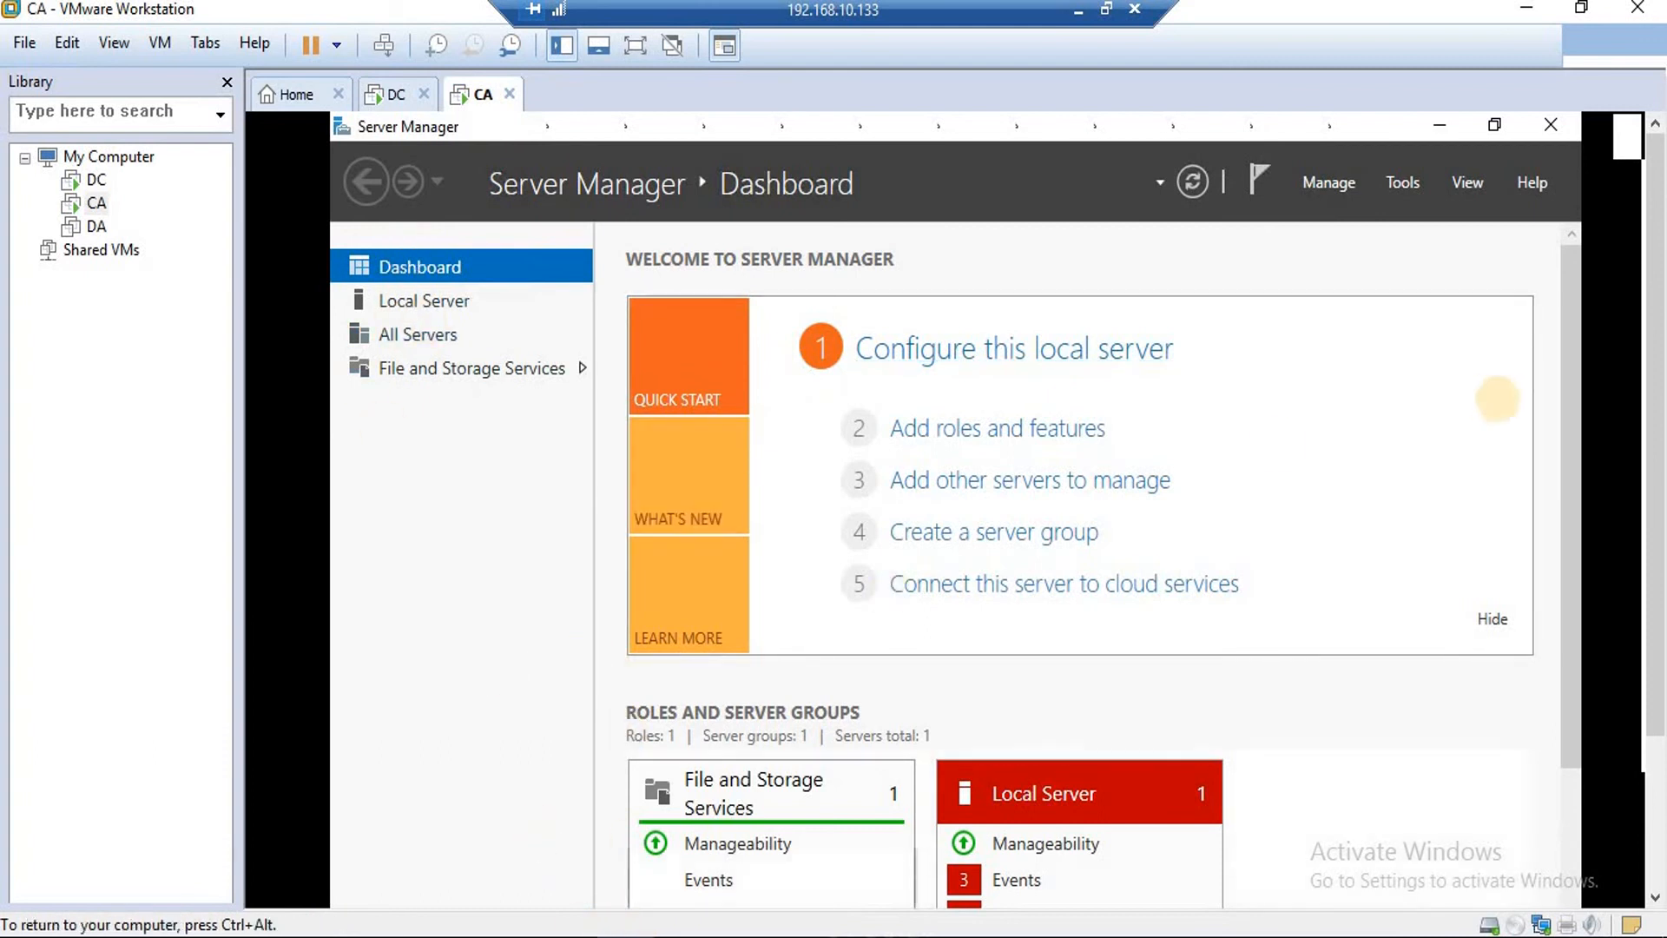
click(1564, 652)
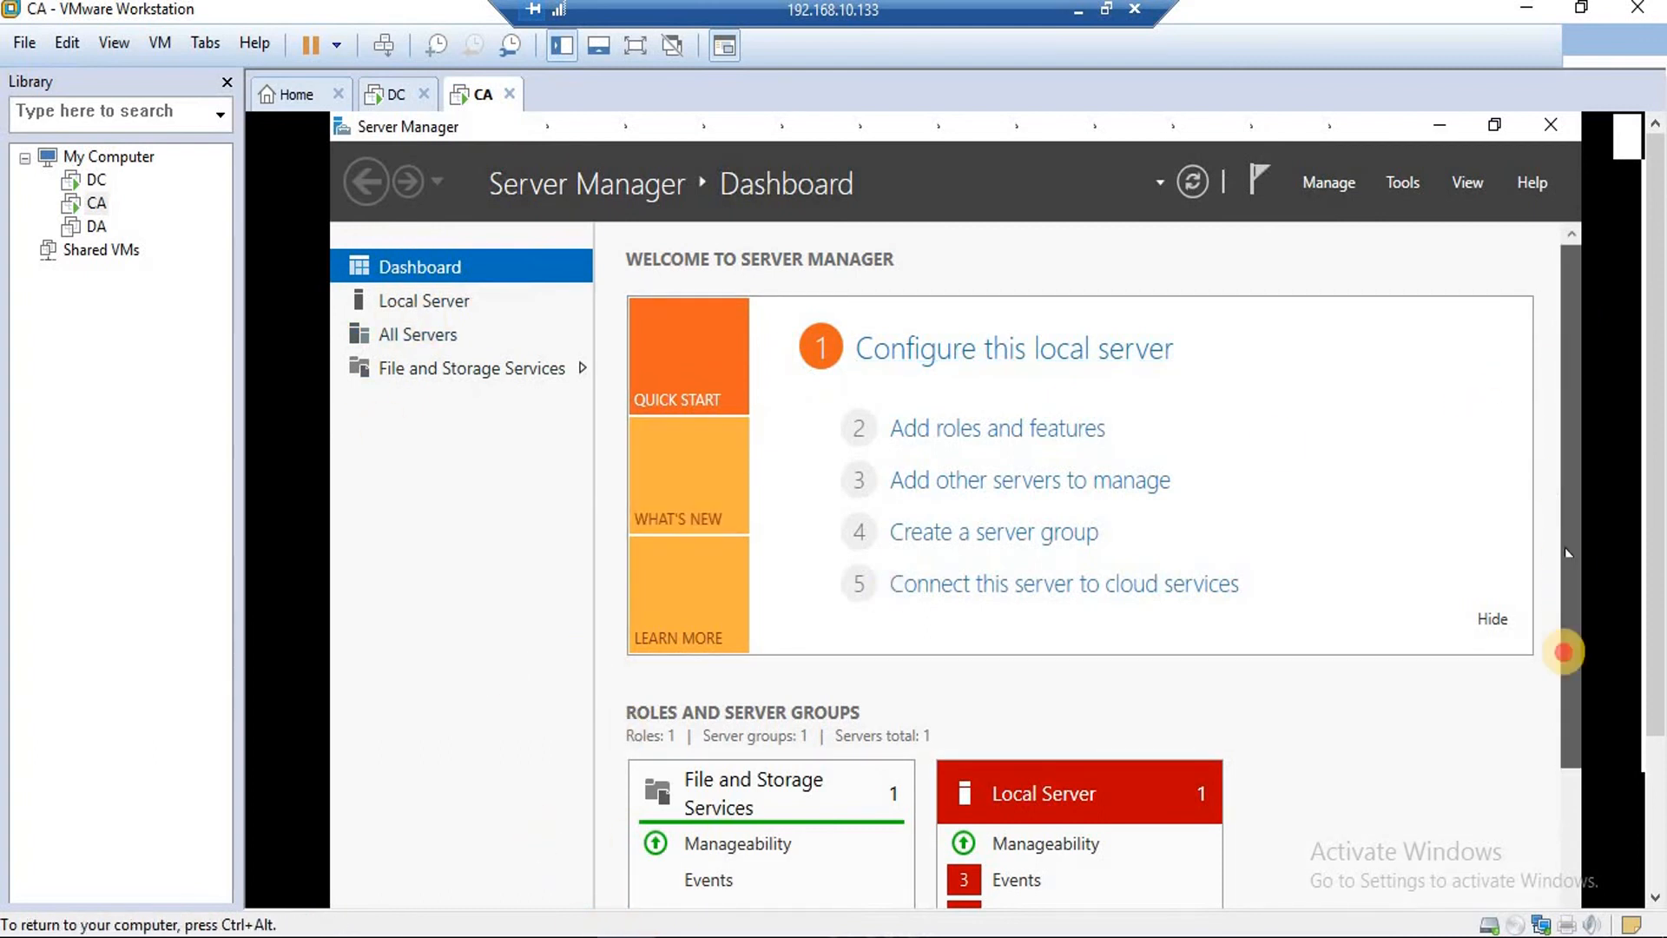
drag(1563, 652, 1566, 771)
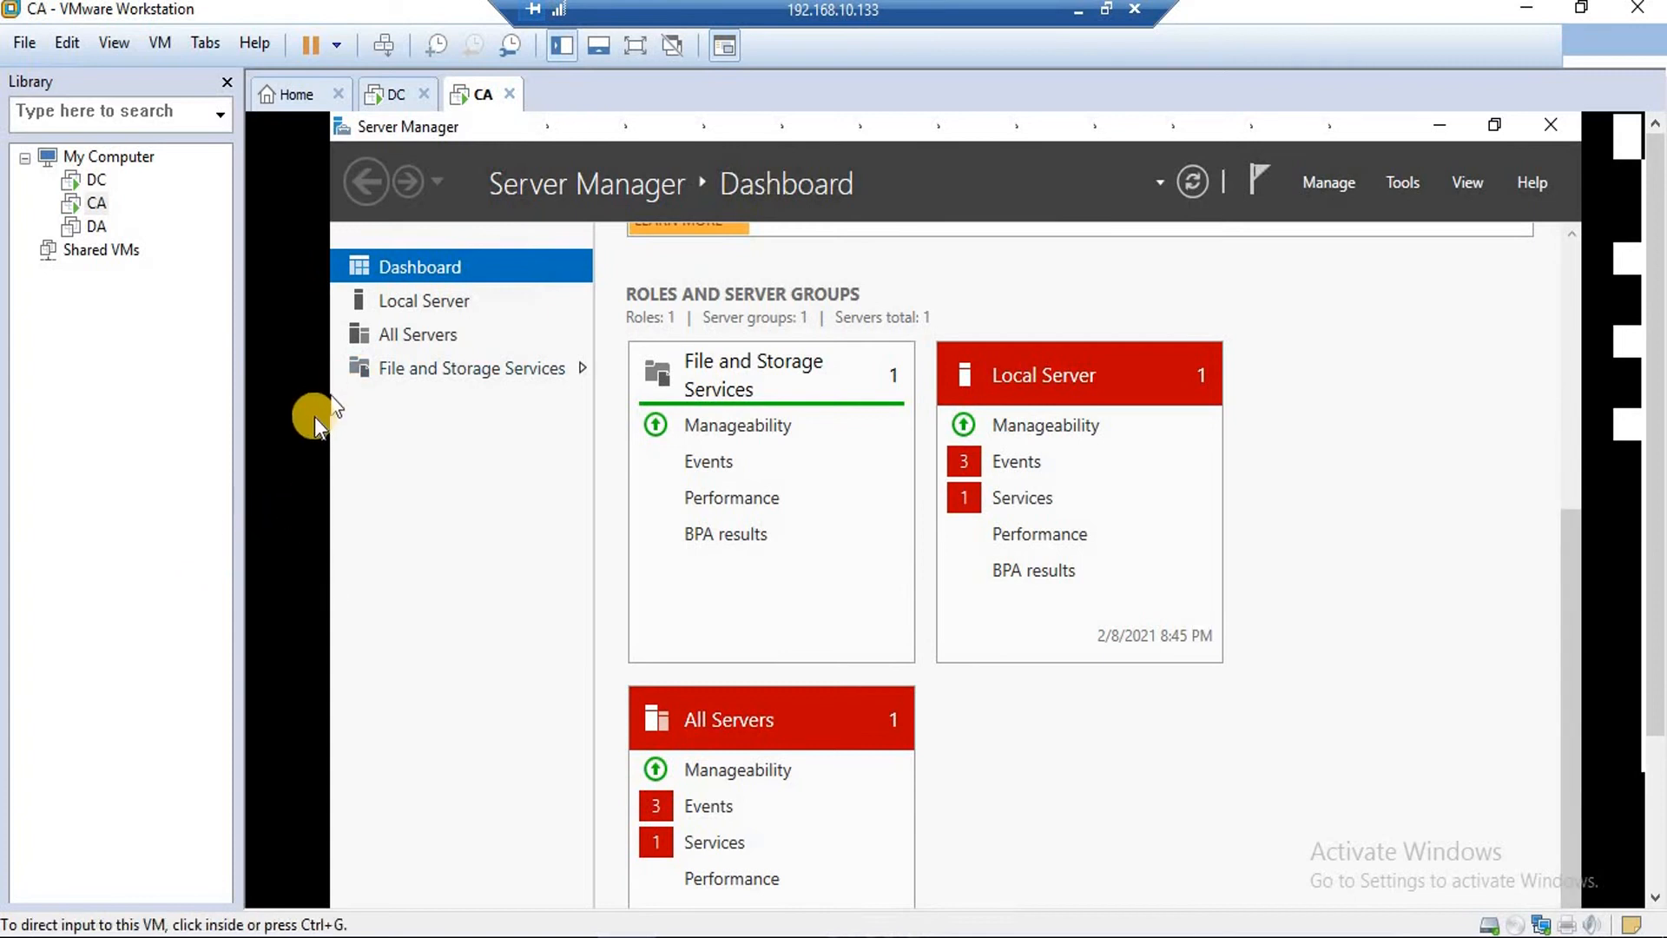
key(super+r)
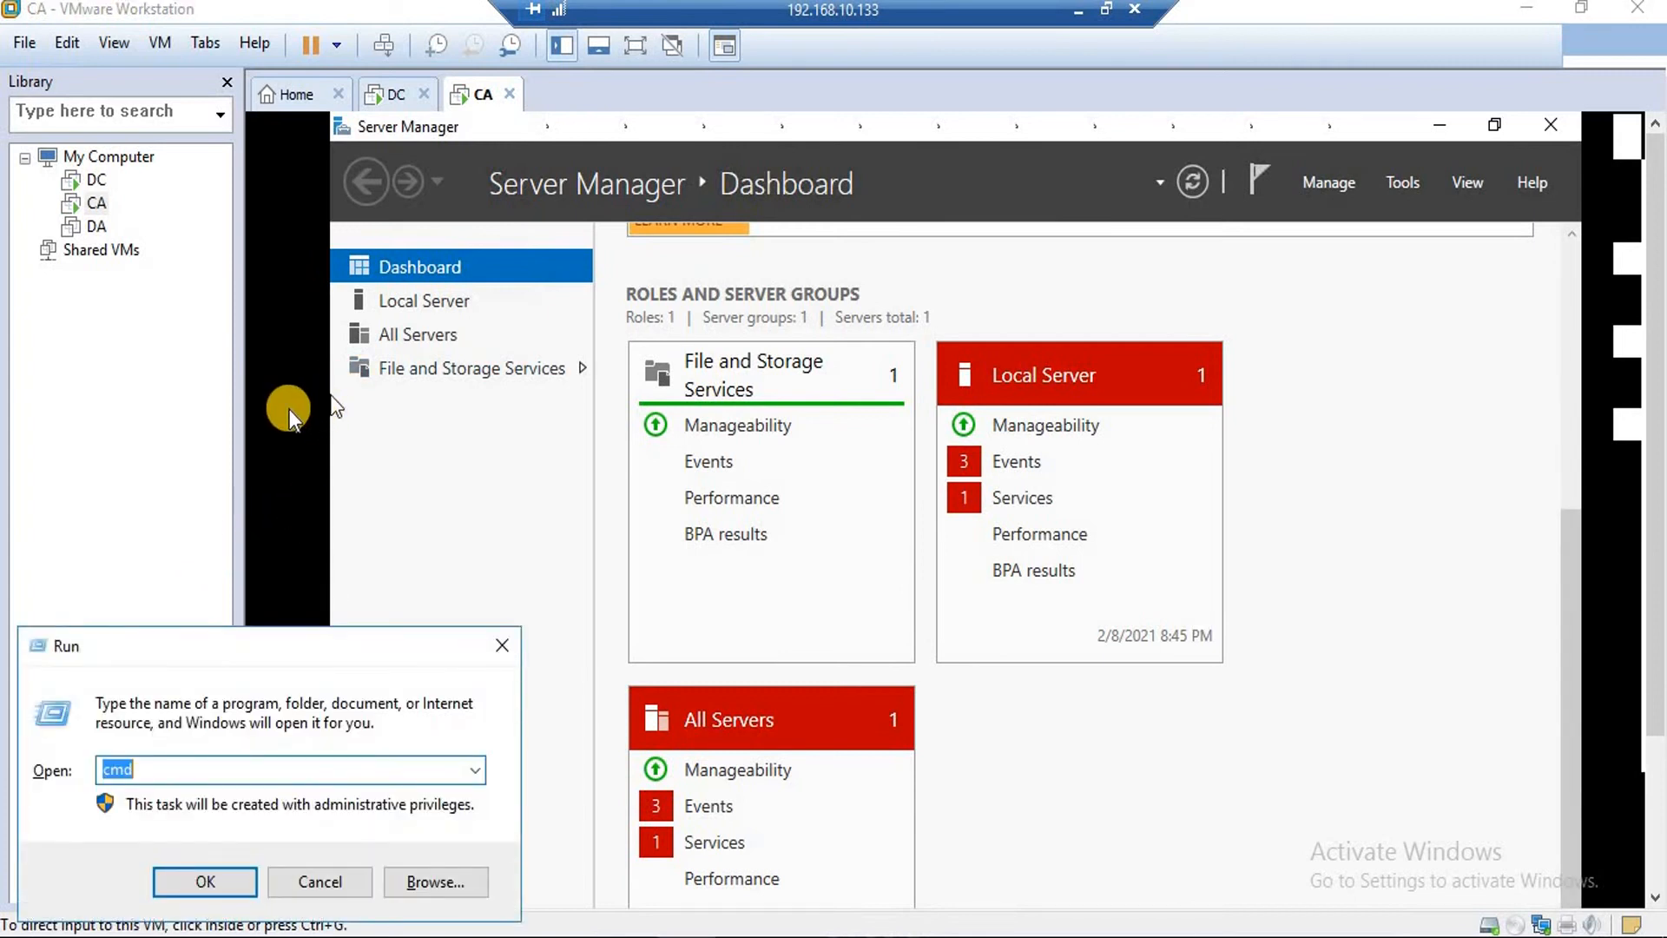
key(Return)
text(ipconfig)
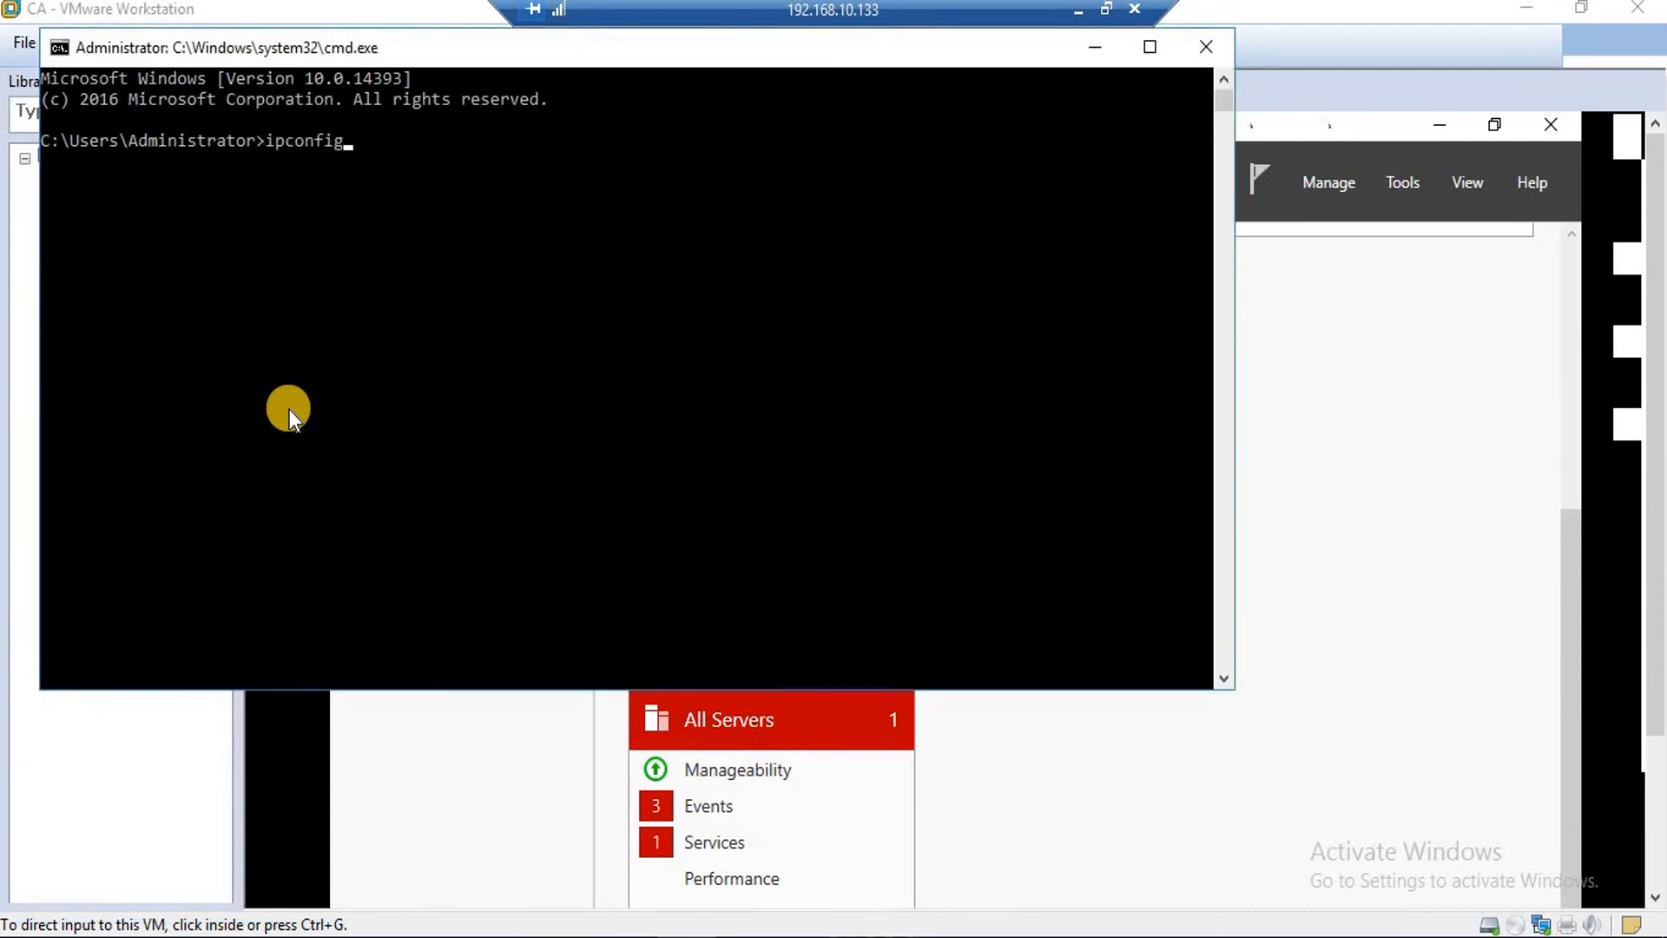
key(Return)
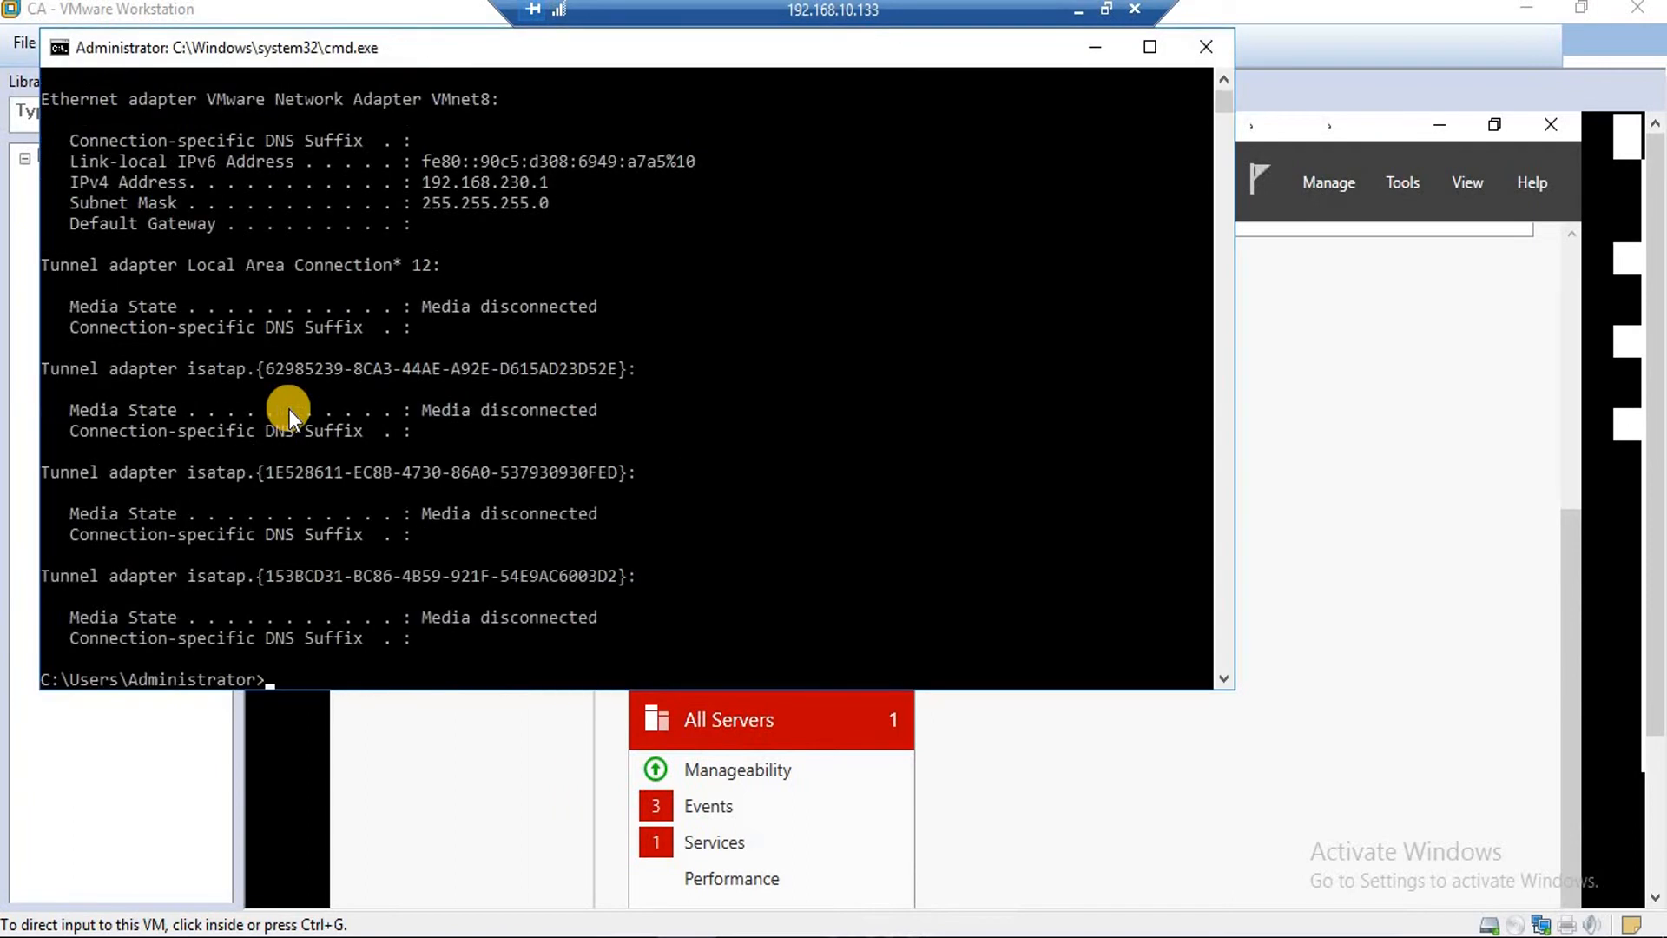
click(1205, 47)
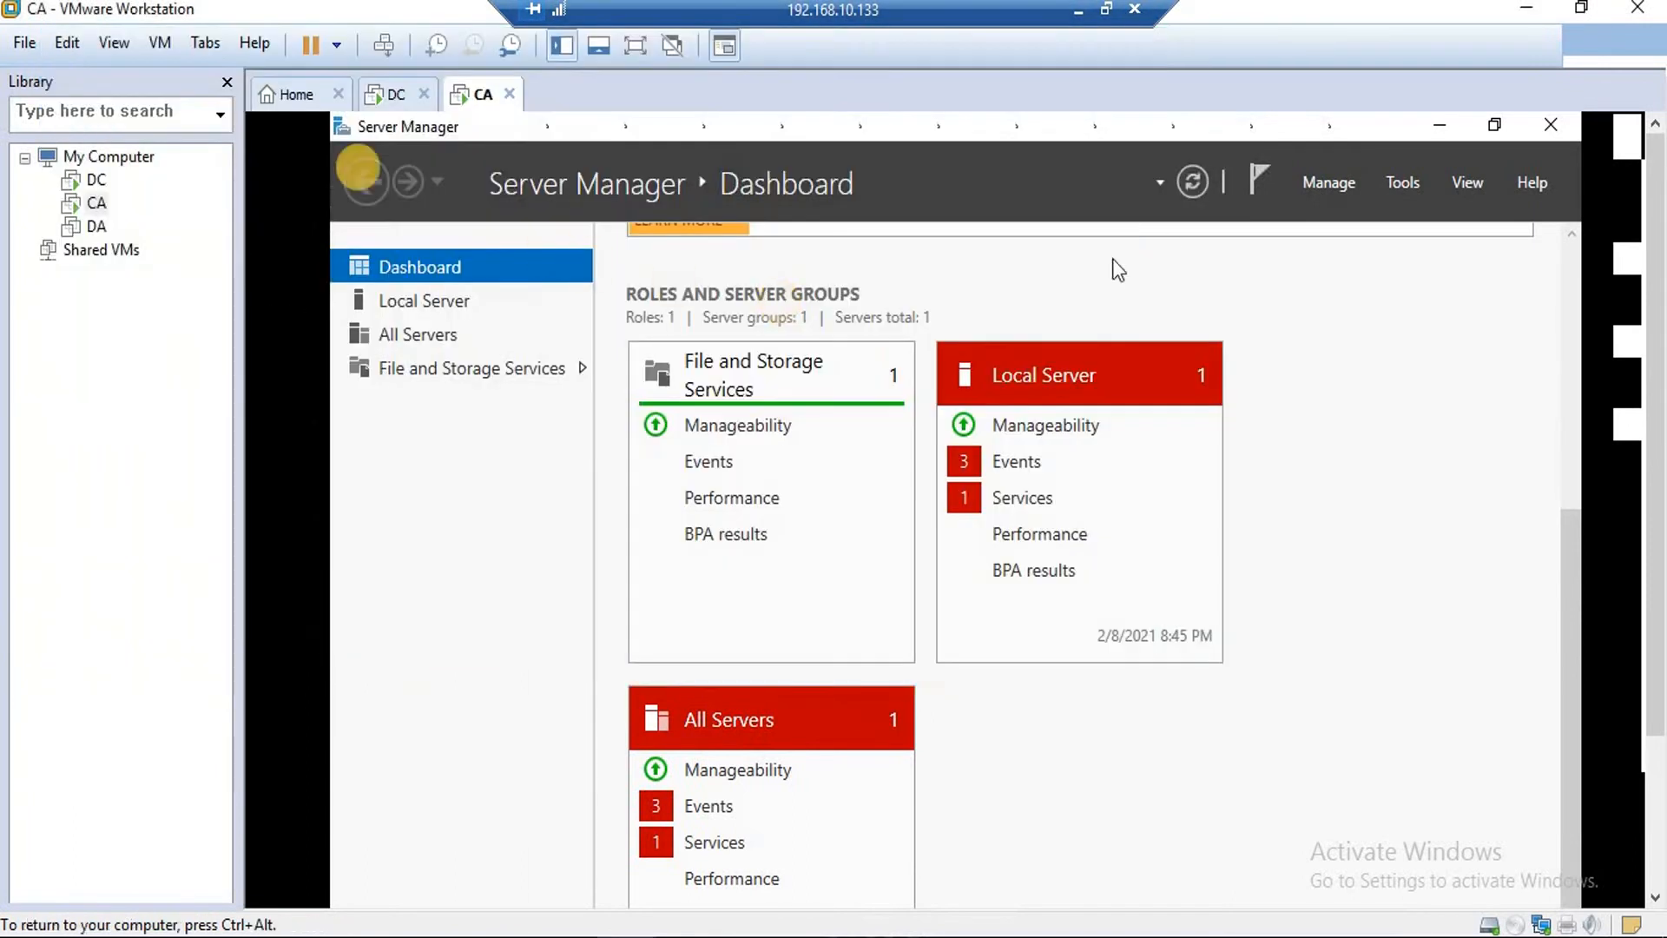
key(ctrl+alt)
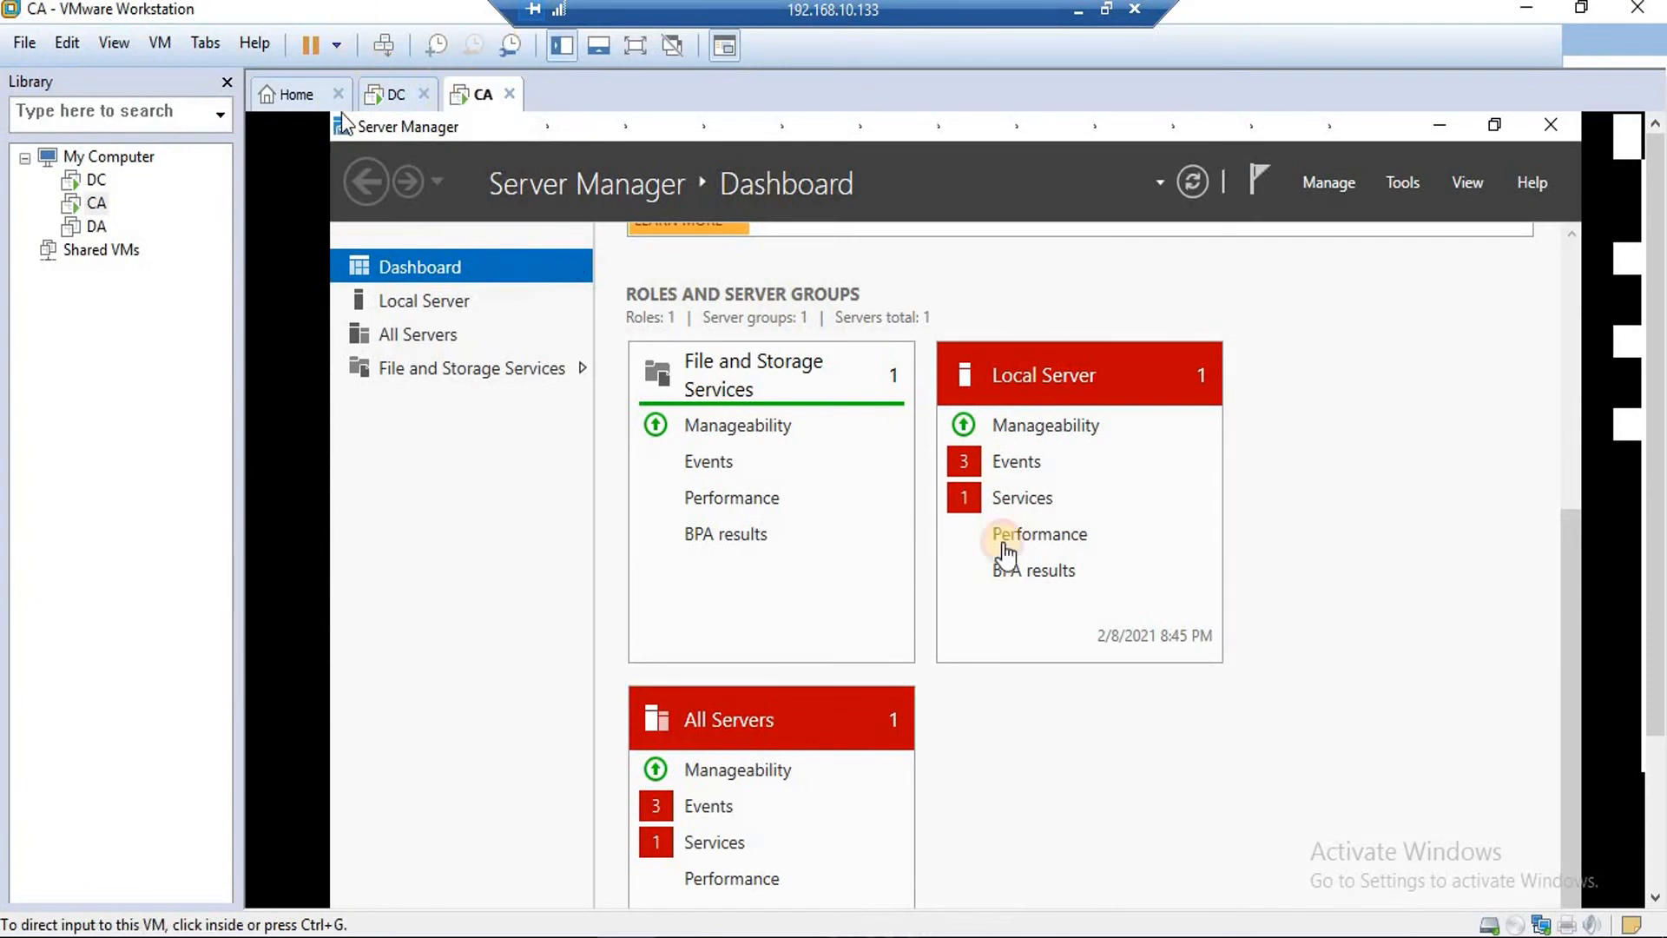
Minimize Server Manager, rerun ipconfig in a new prompt, and ping 192.168.200.200.
click(1467, 128)
click(1439, 124)
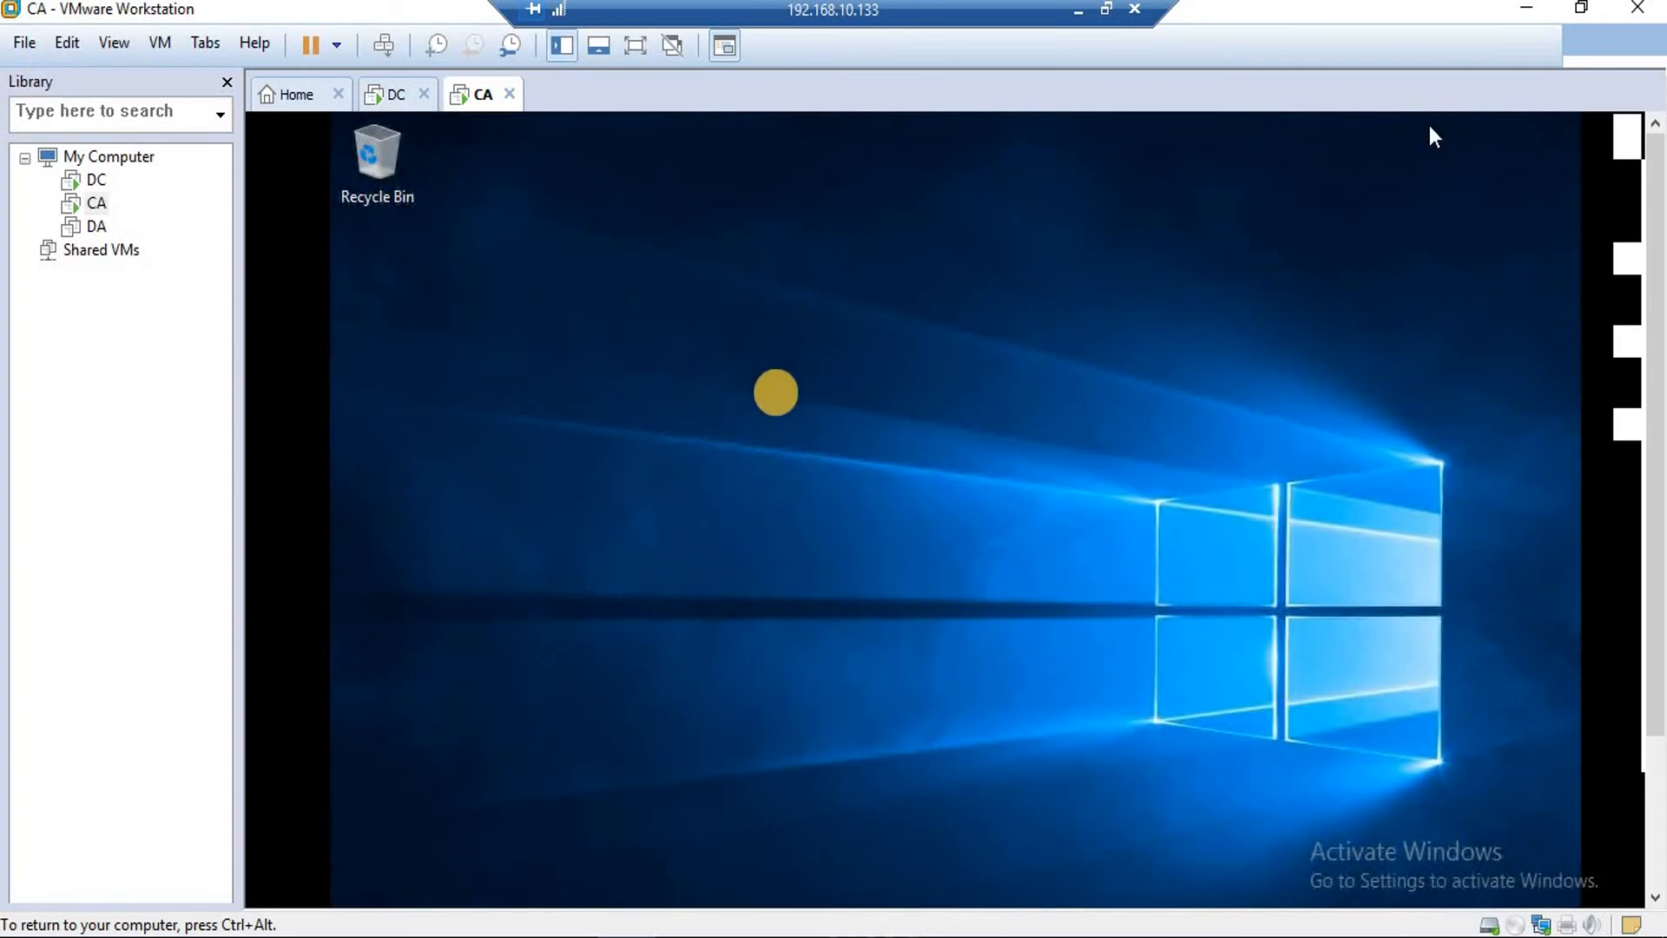
click(806, 390)
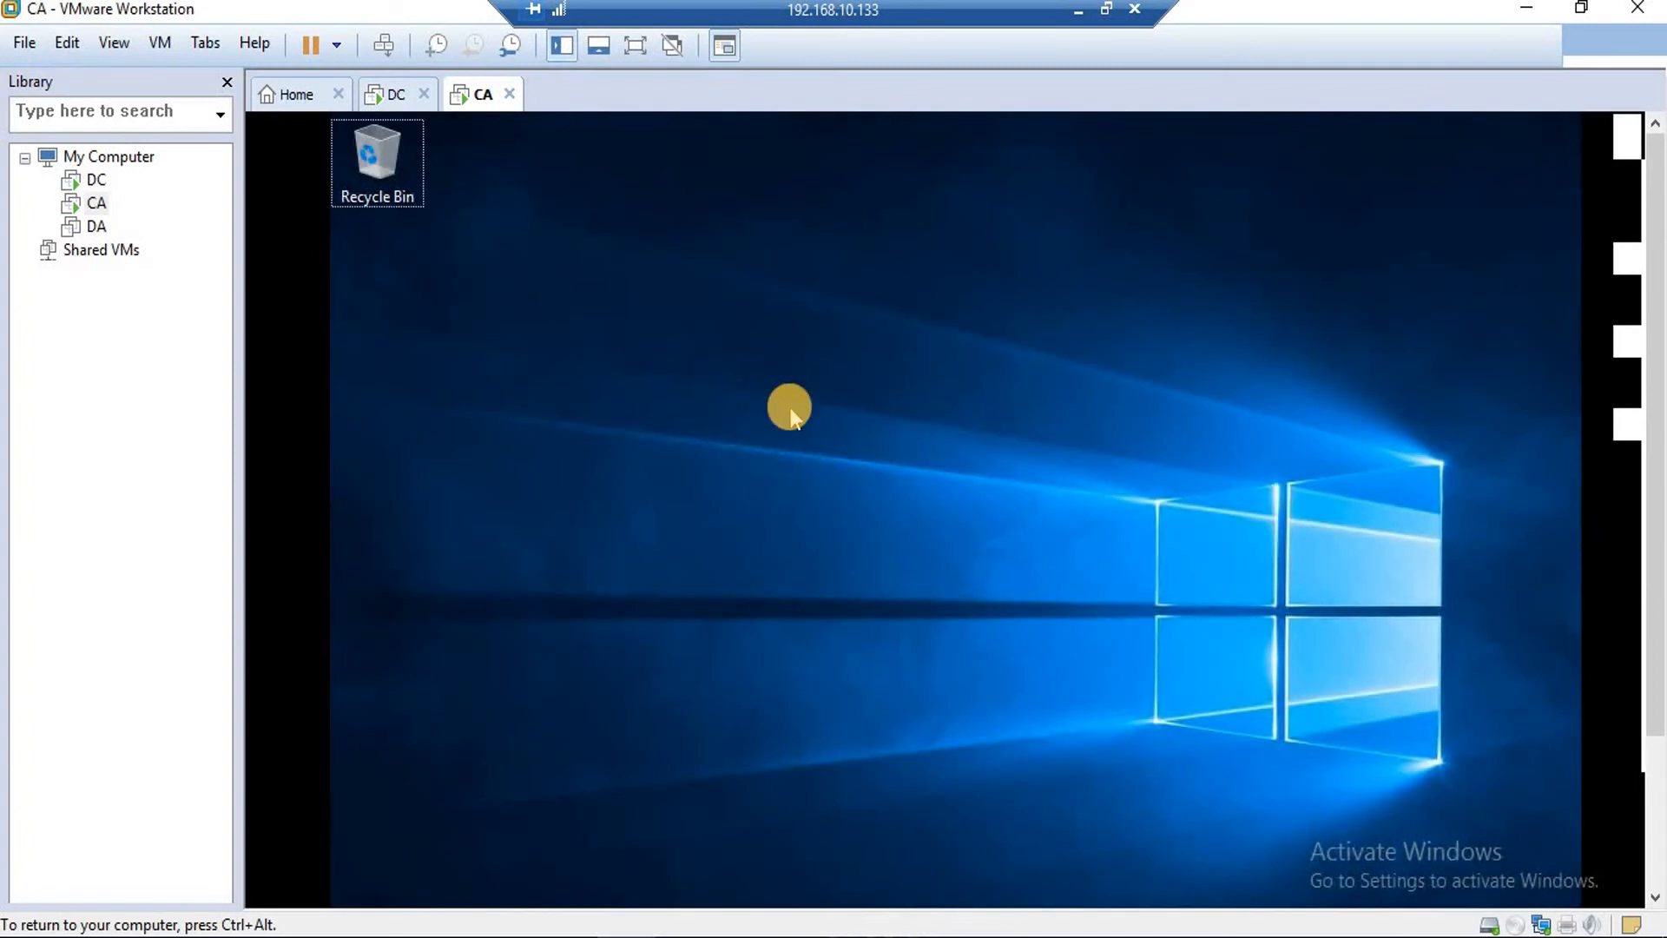
key(super+r)
key(Return)
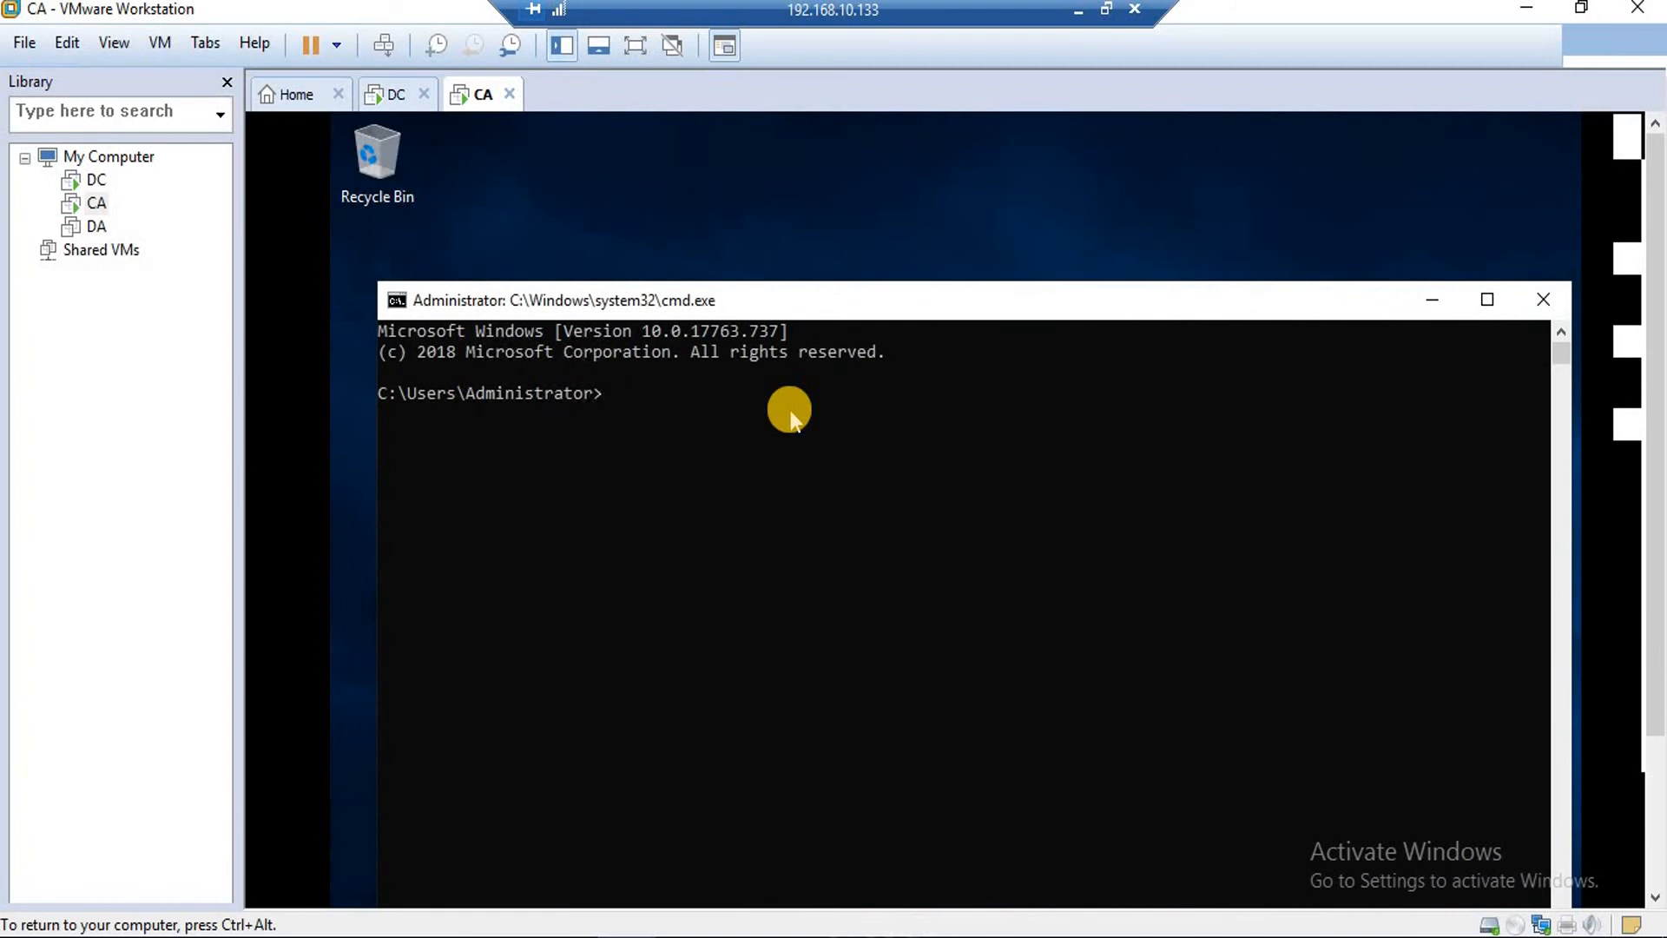
text(ipconfig)
key(Return)
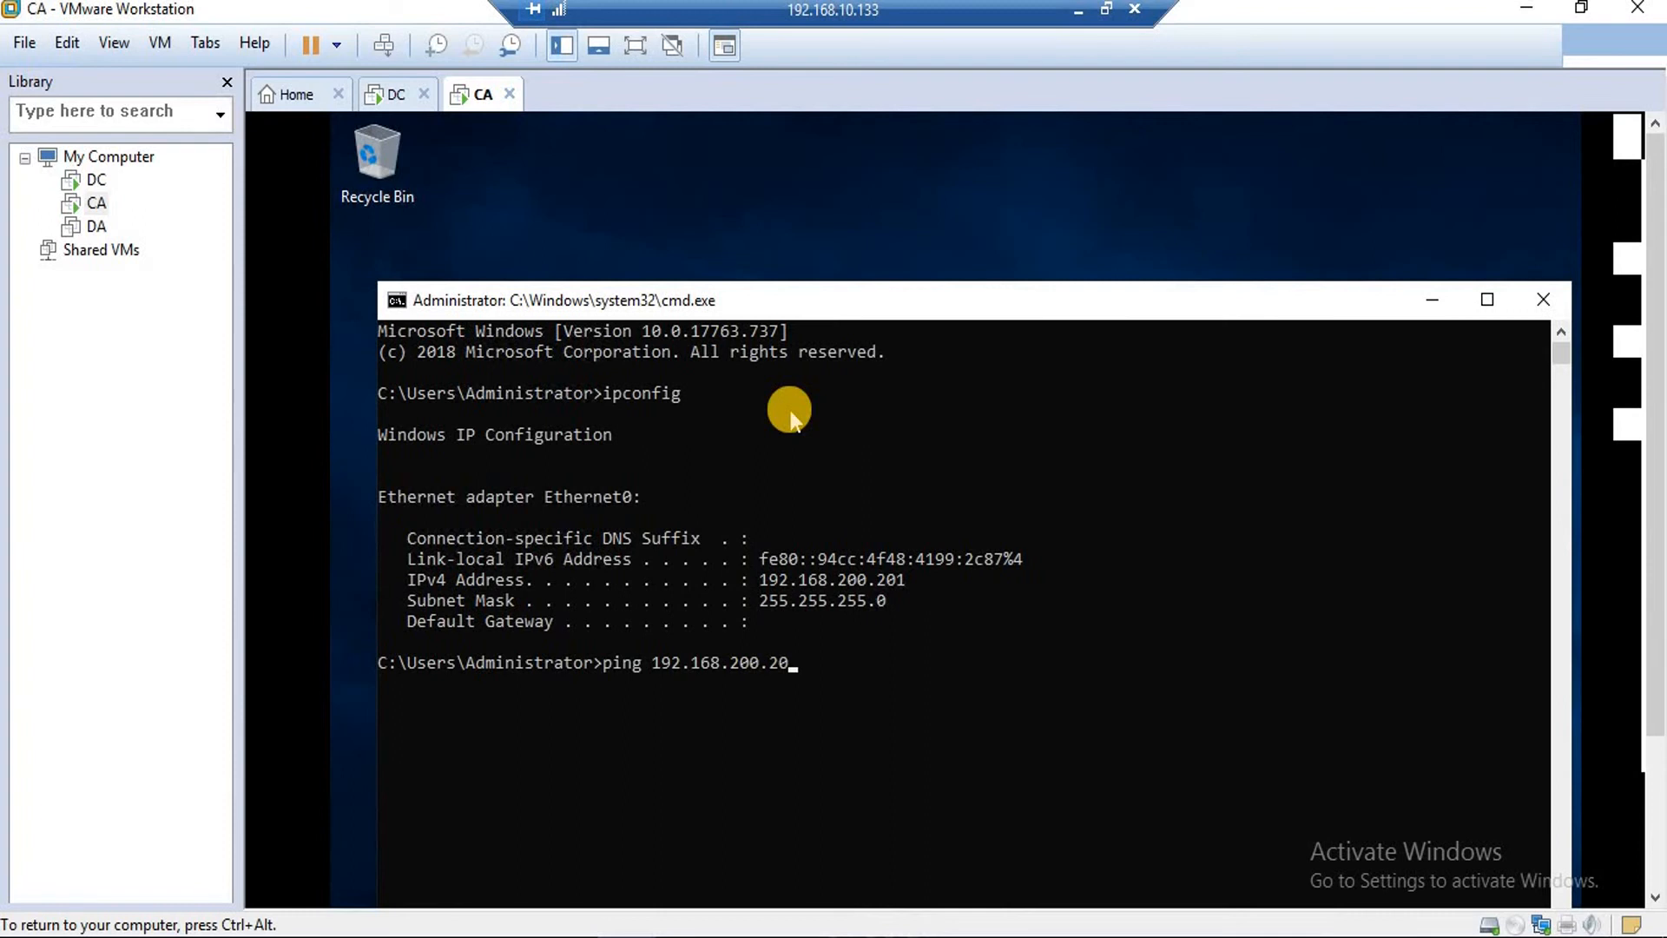
key(Return)
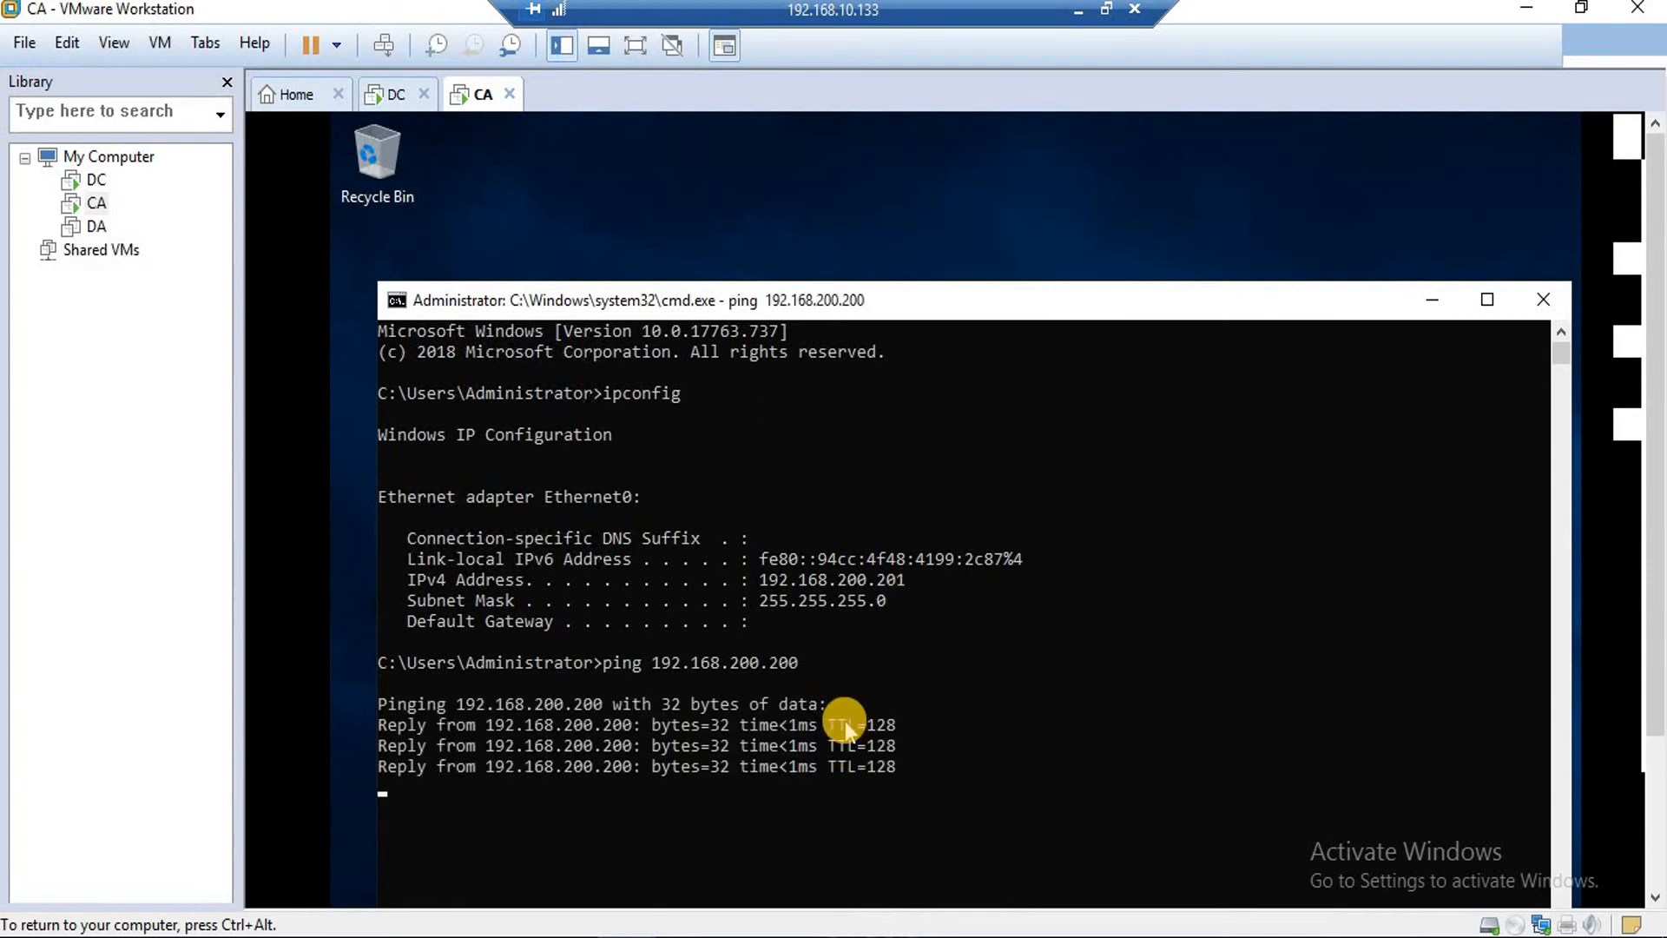
key(ctrl+c)
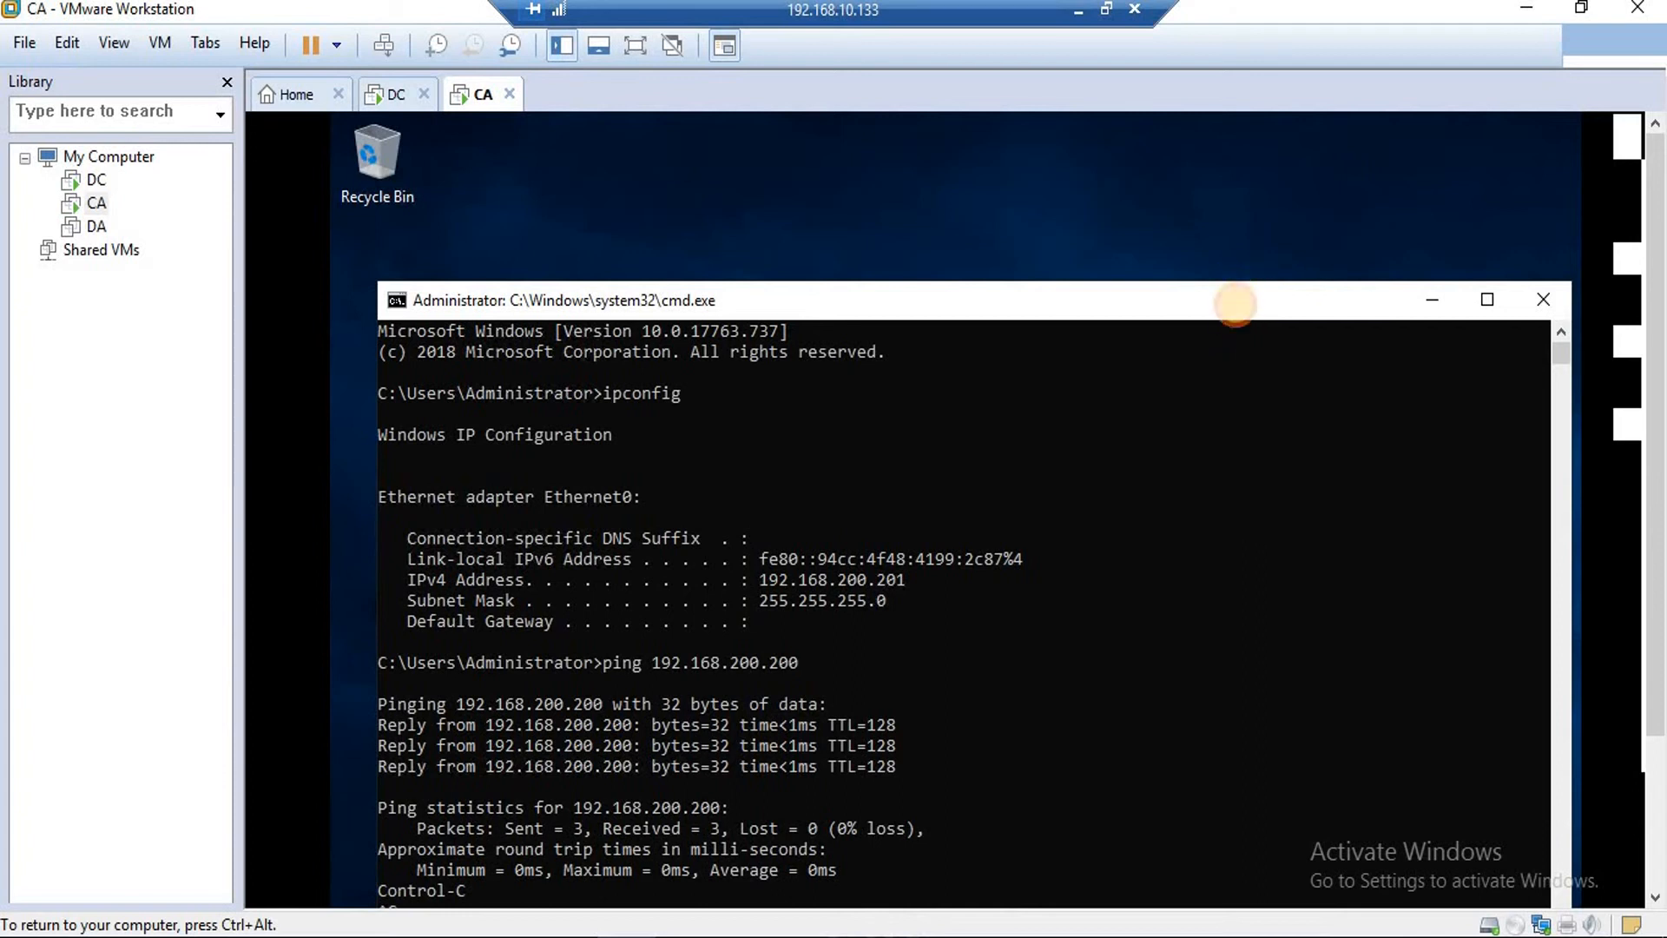
Ping 192.168.100.100 from CA, which returns 'transmit failed. General failure.'.
click(1230, 221)
click(1228, 334)
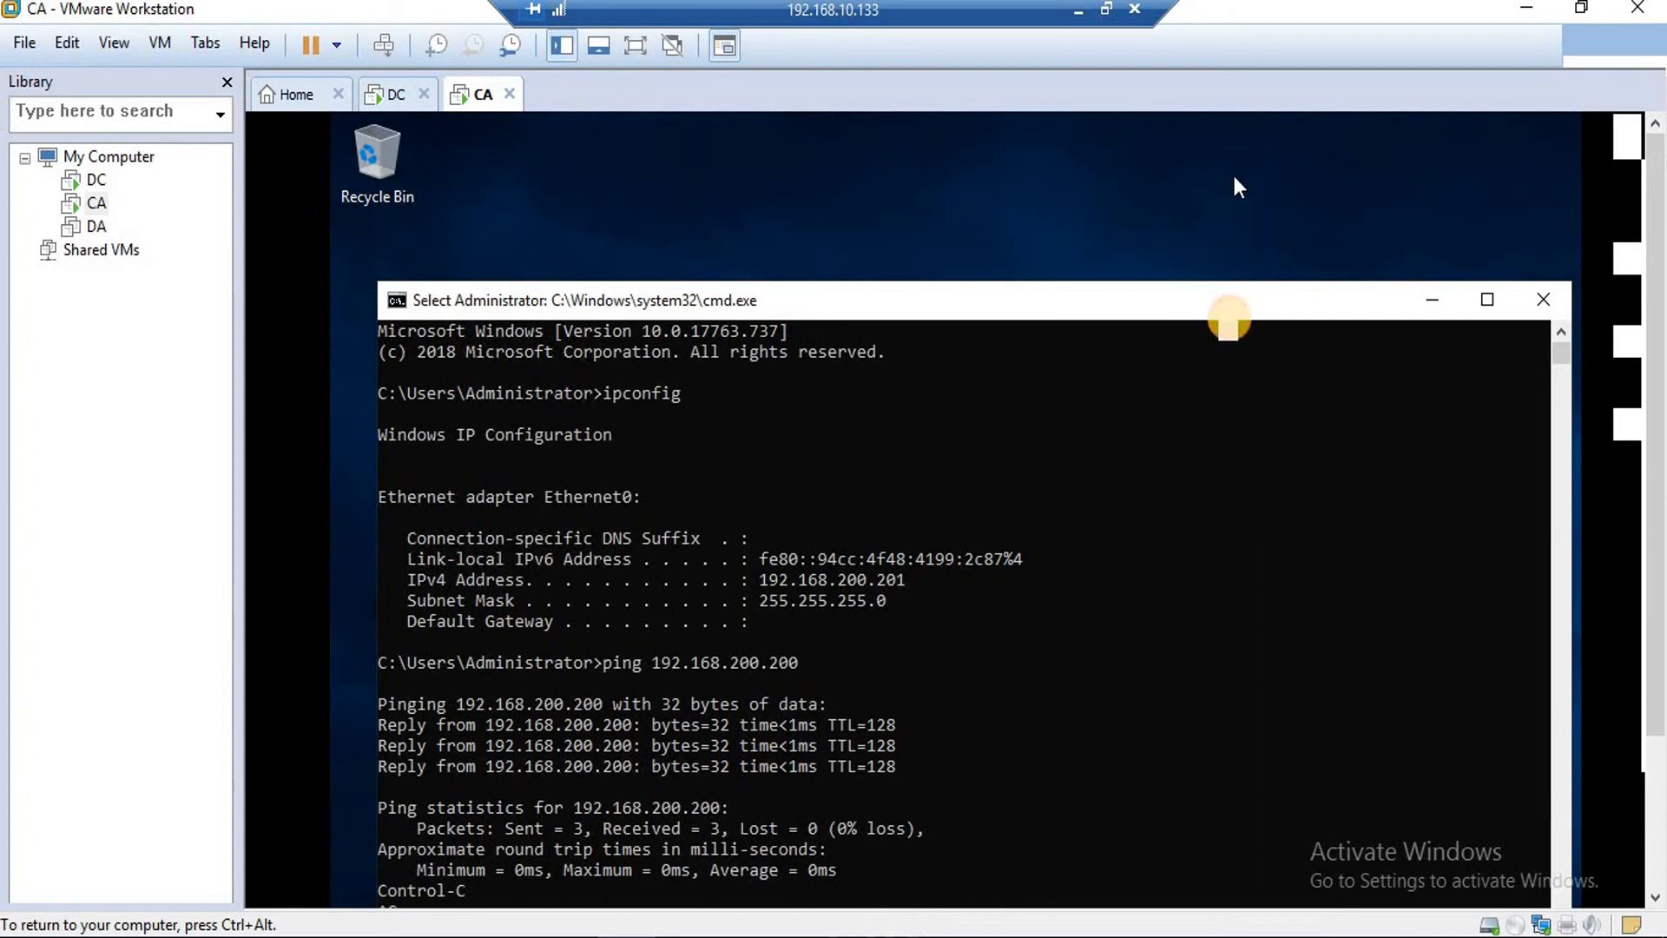
drag(1229, 300, 1237, 242)
text(ping 192.168.1)
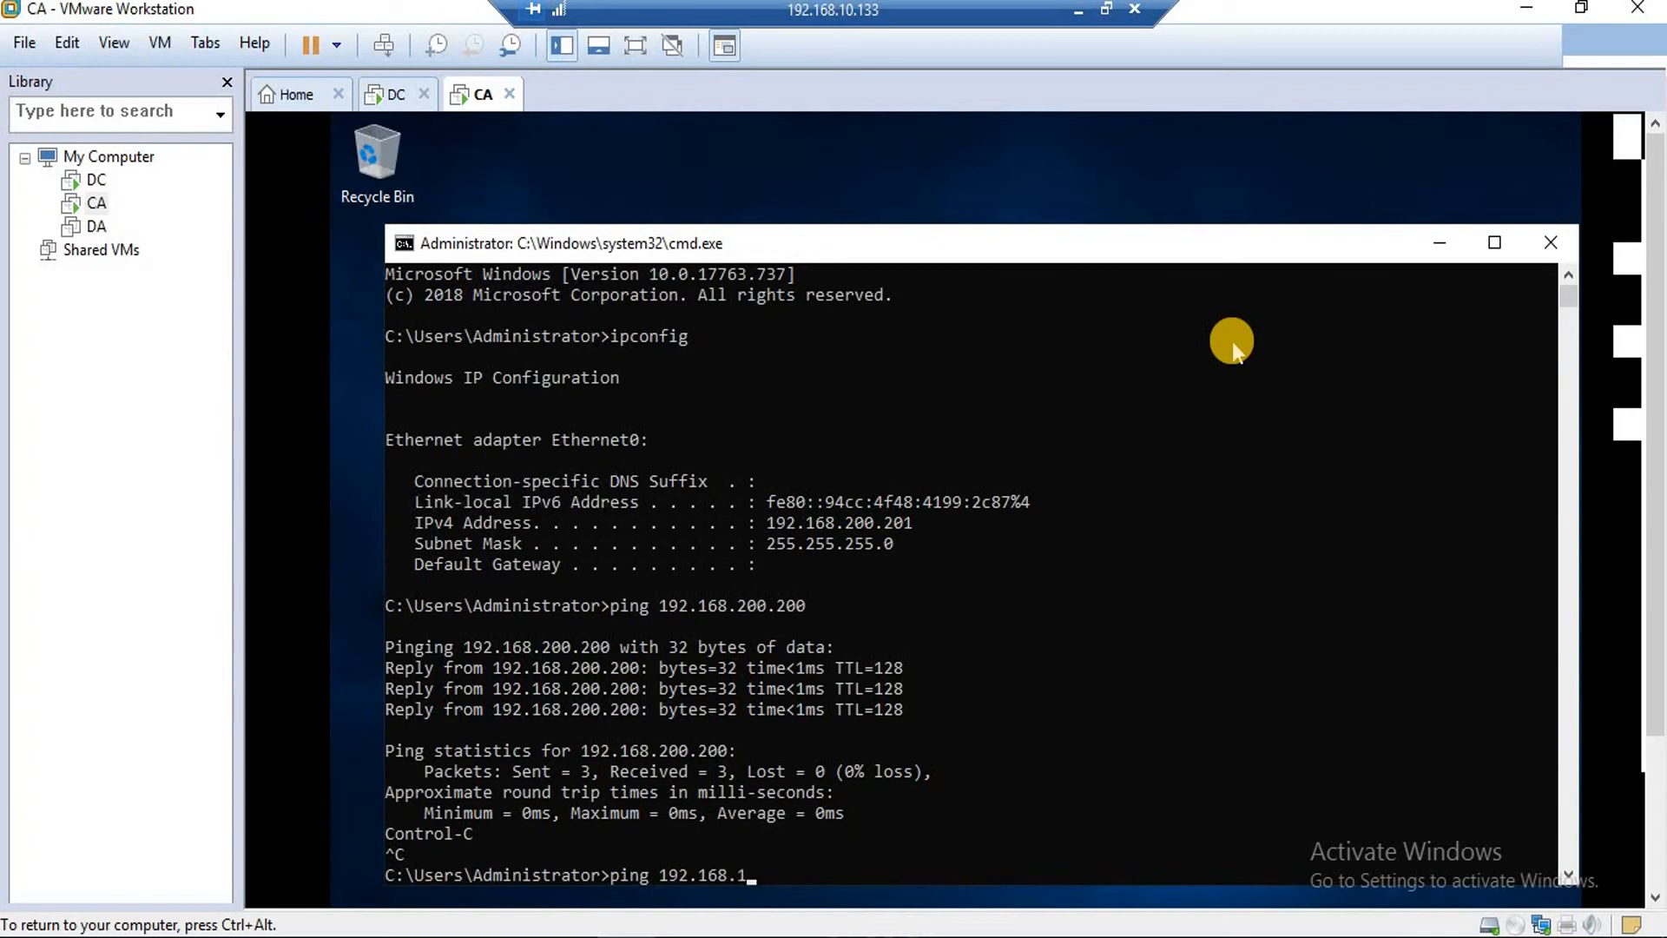
text(00.100)
key(Return)
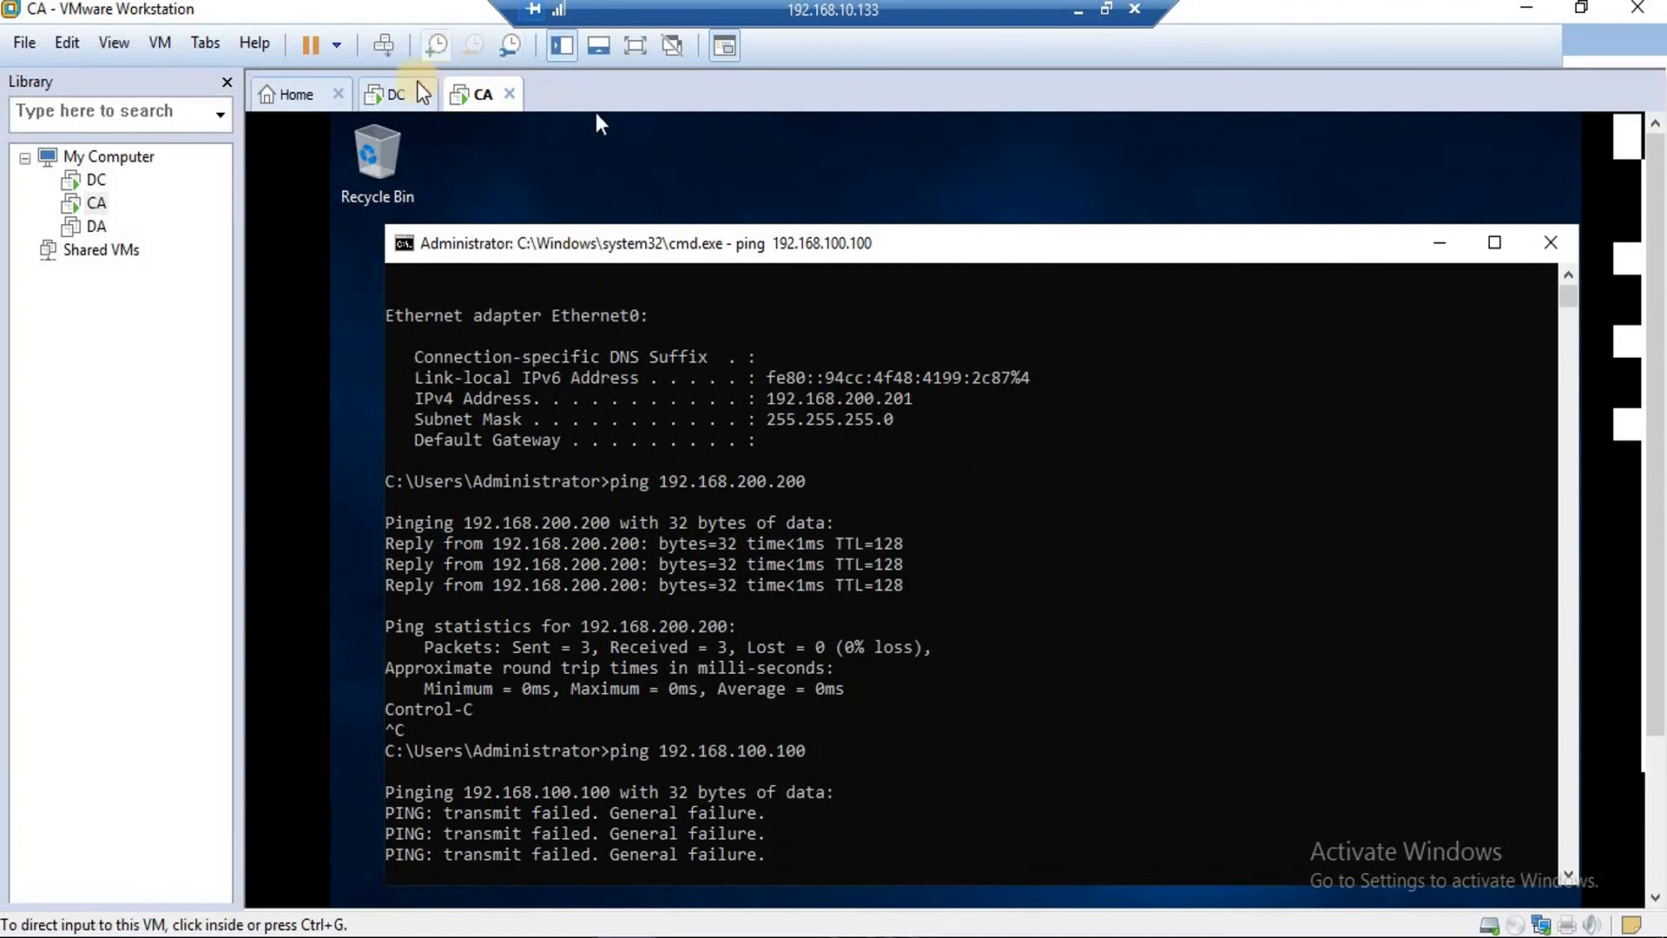
On the DC machine, minimize Routing and Remote Access and Server Manager to reveal the desktop.
click(402, 97)
click(422, 191)
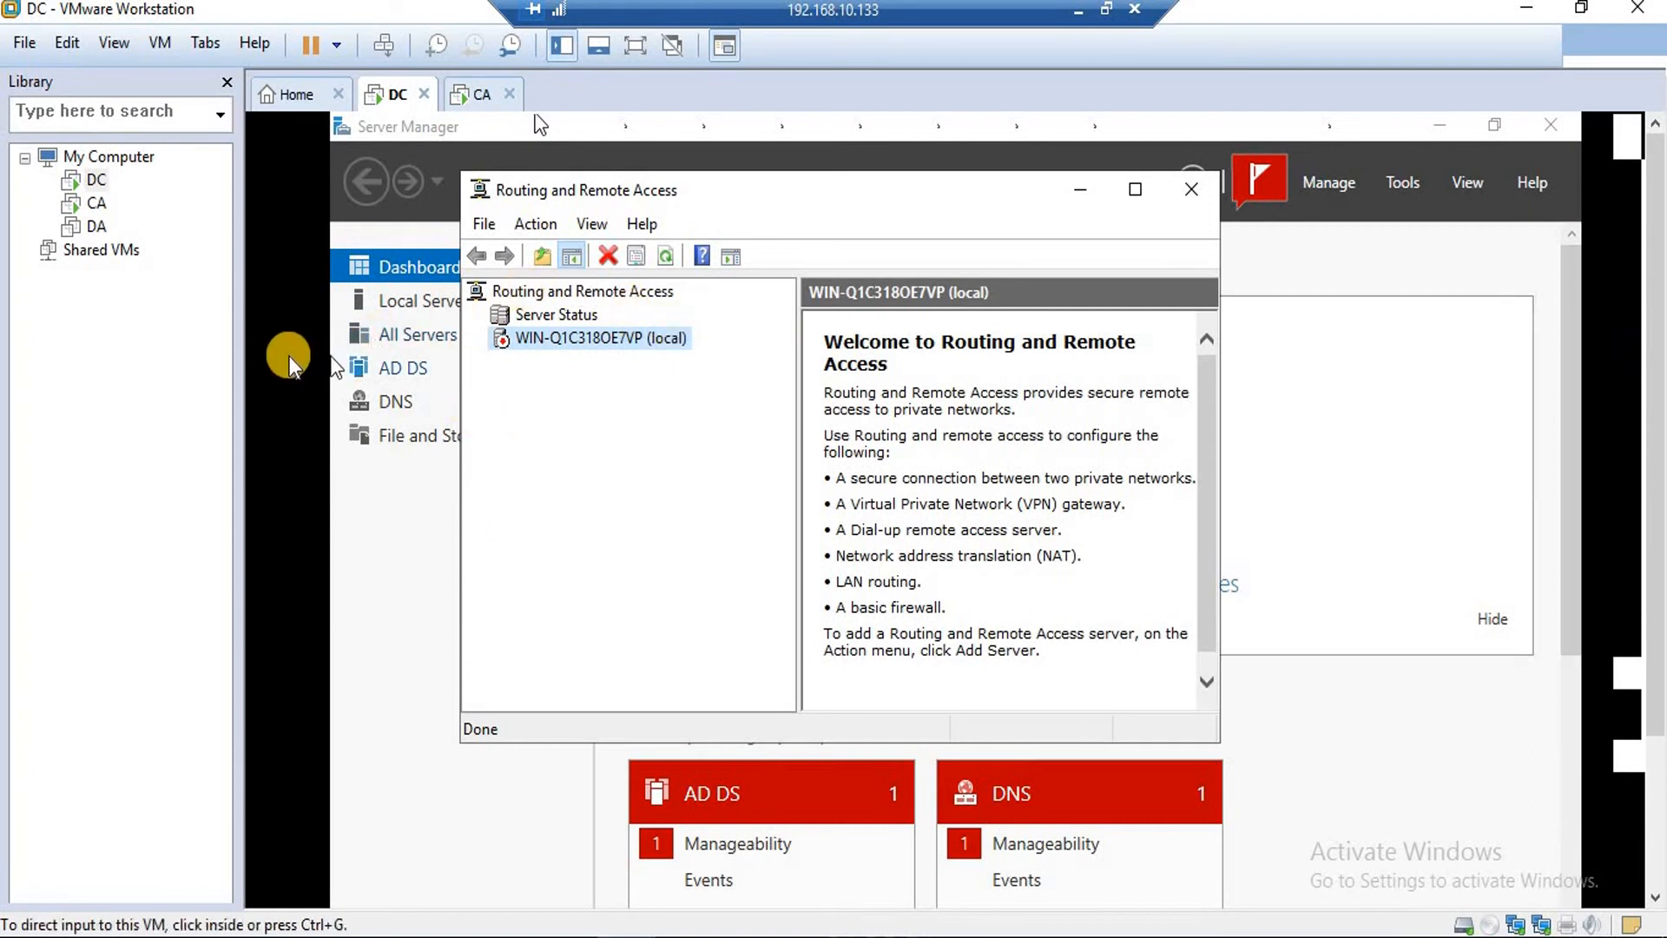
key(super+r)
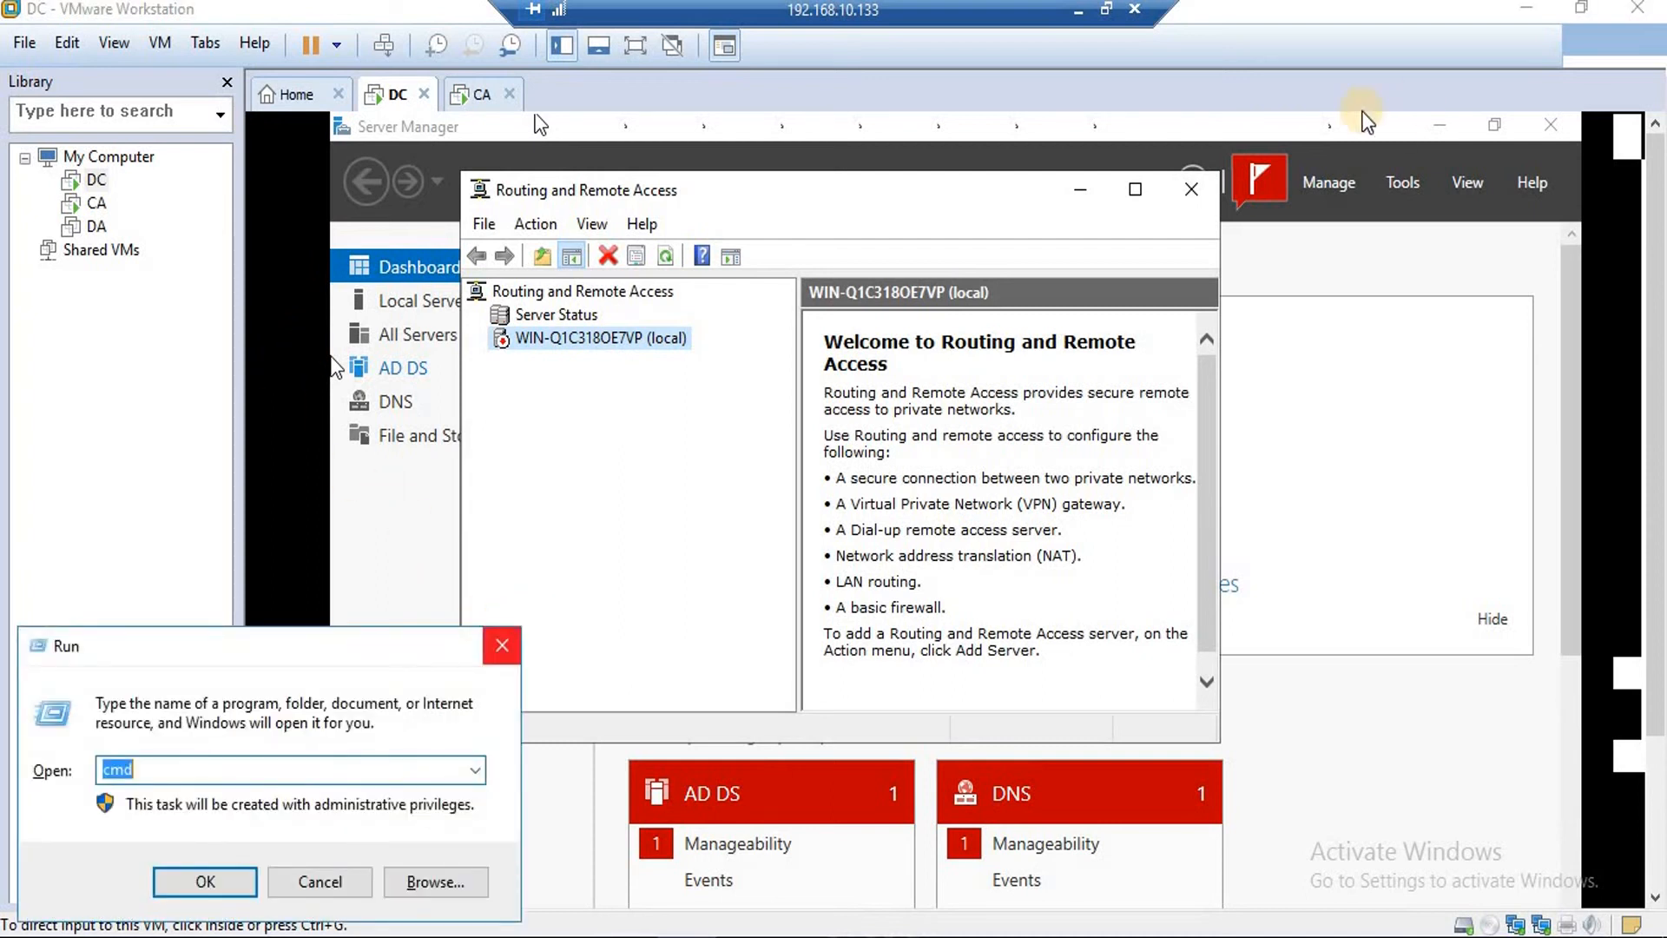
click(502, 647)
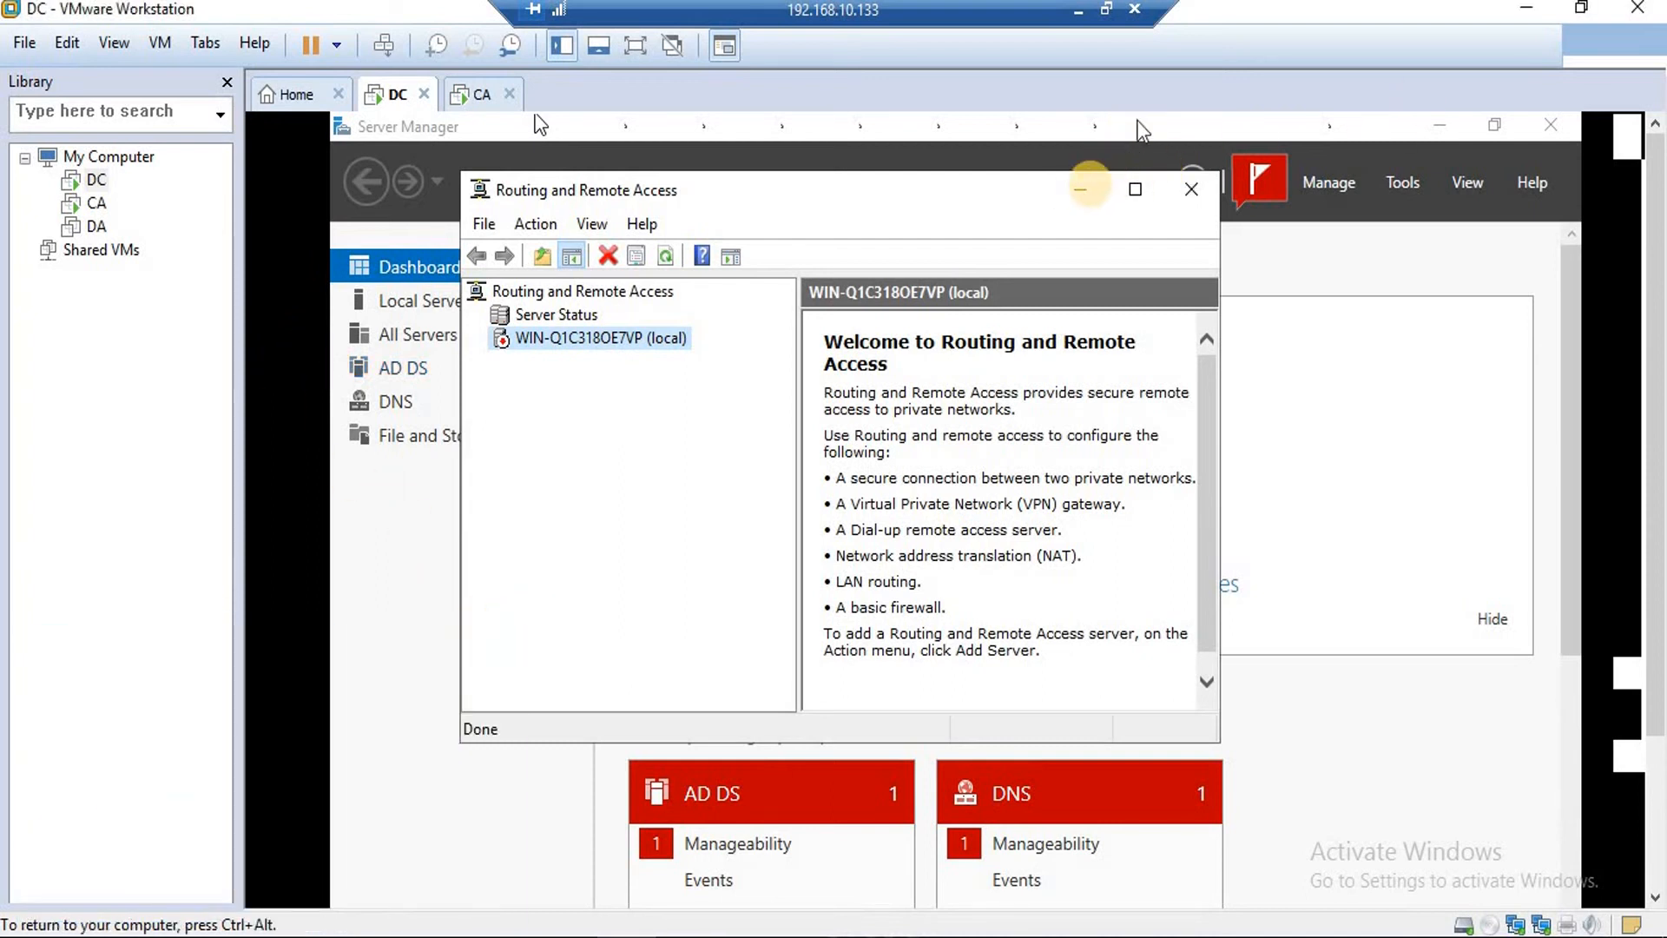
click(1080, 189)
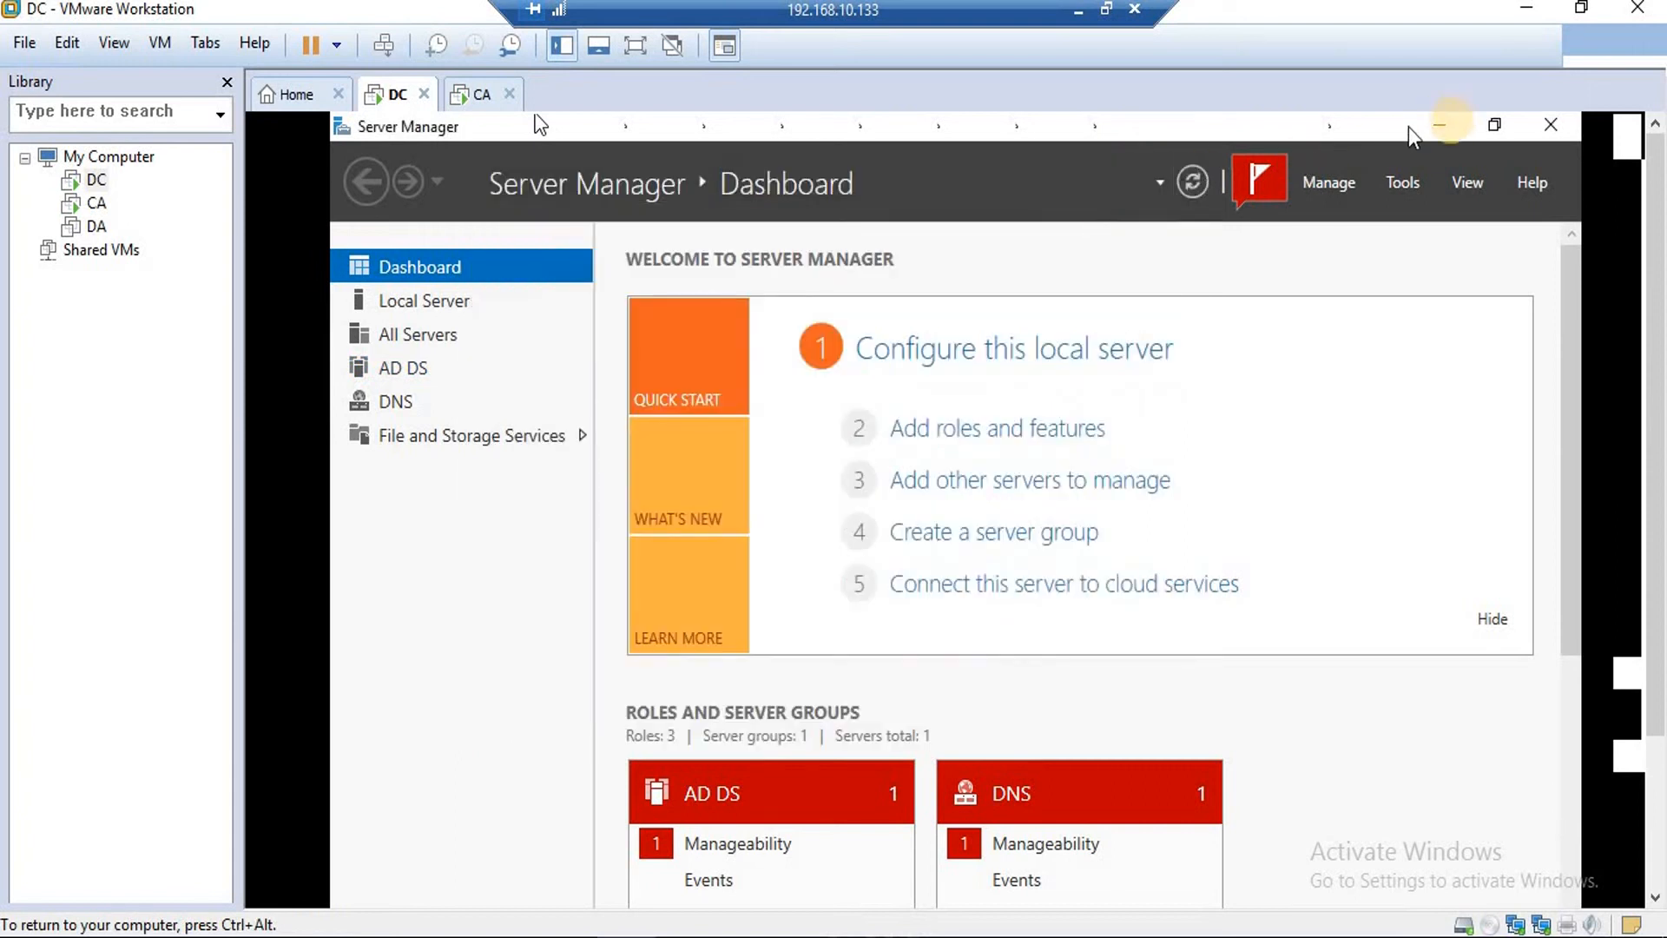
click(1495, 125)
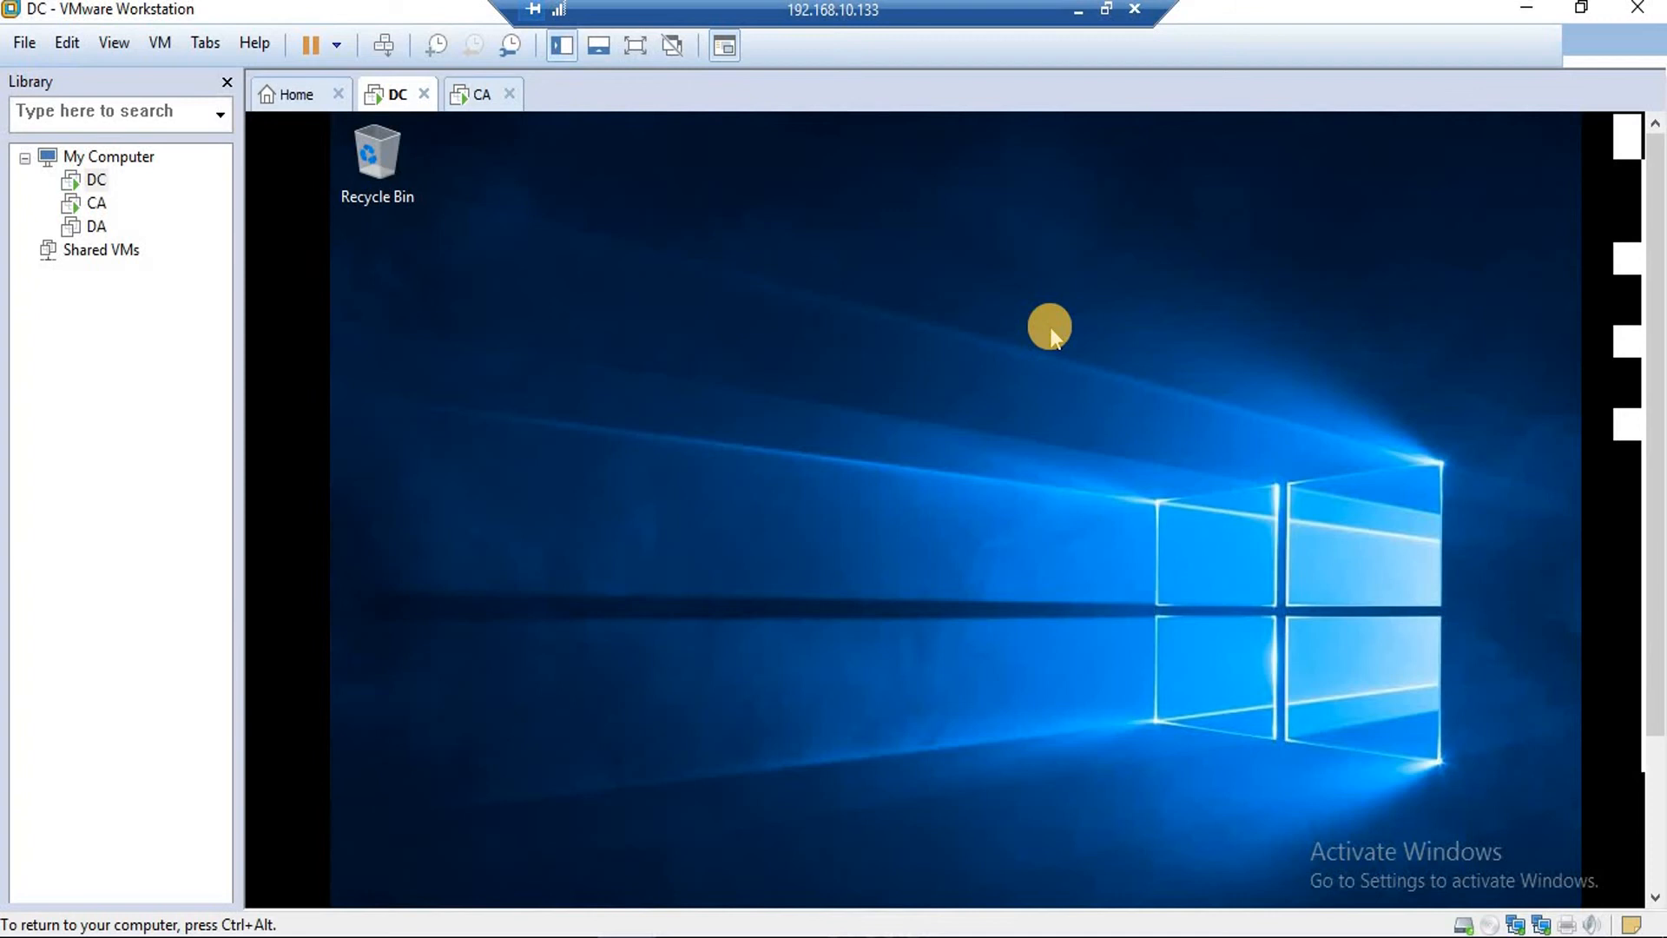
Run ipconfig in a new DC command prompt, then switch to the CA machine.
key(super+r)
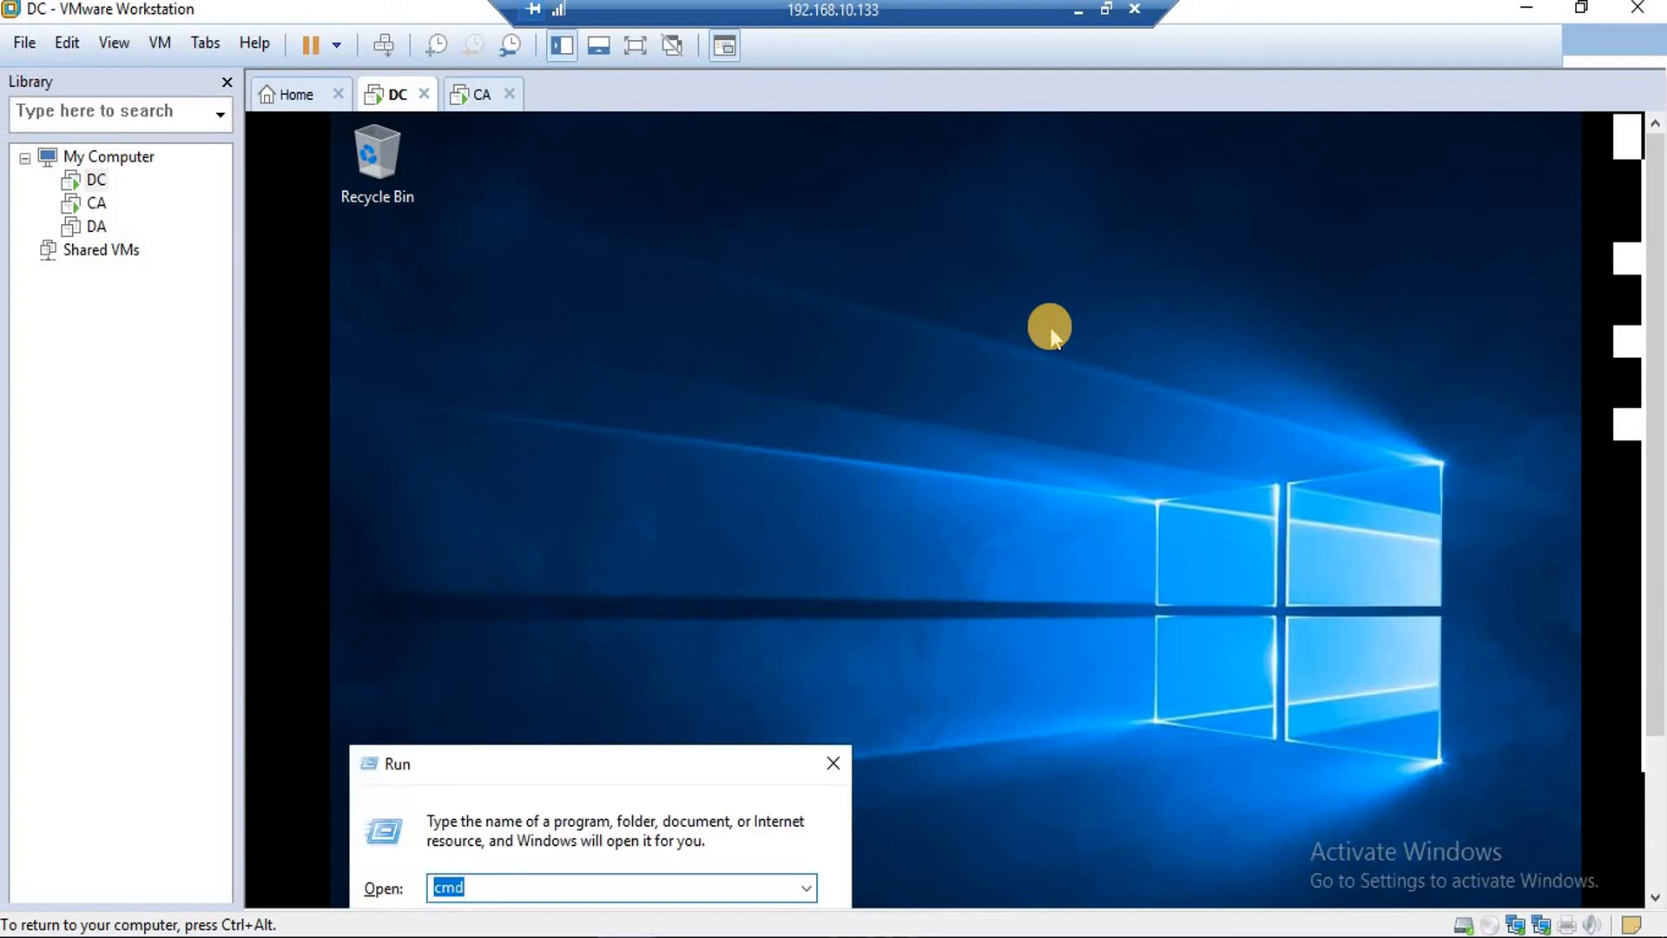
key(Return)
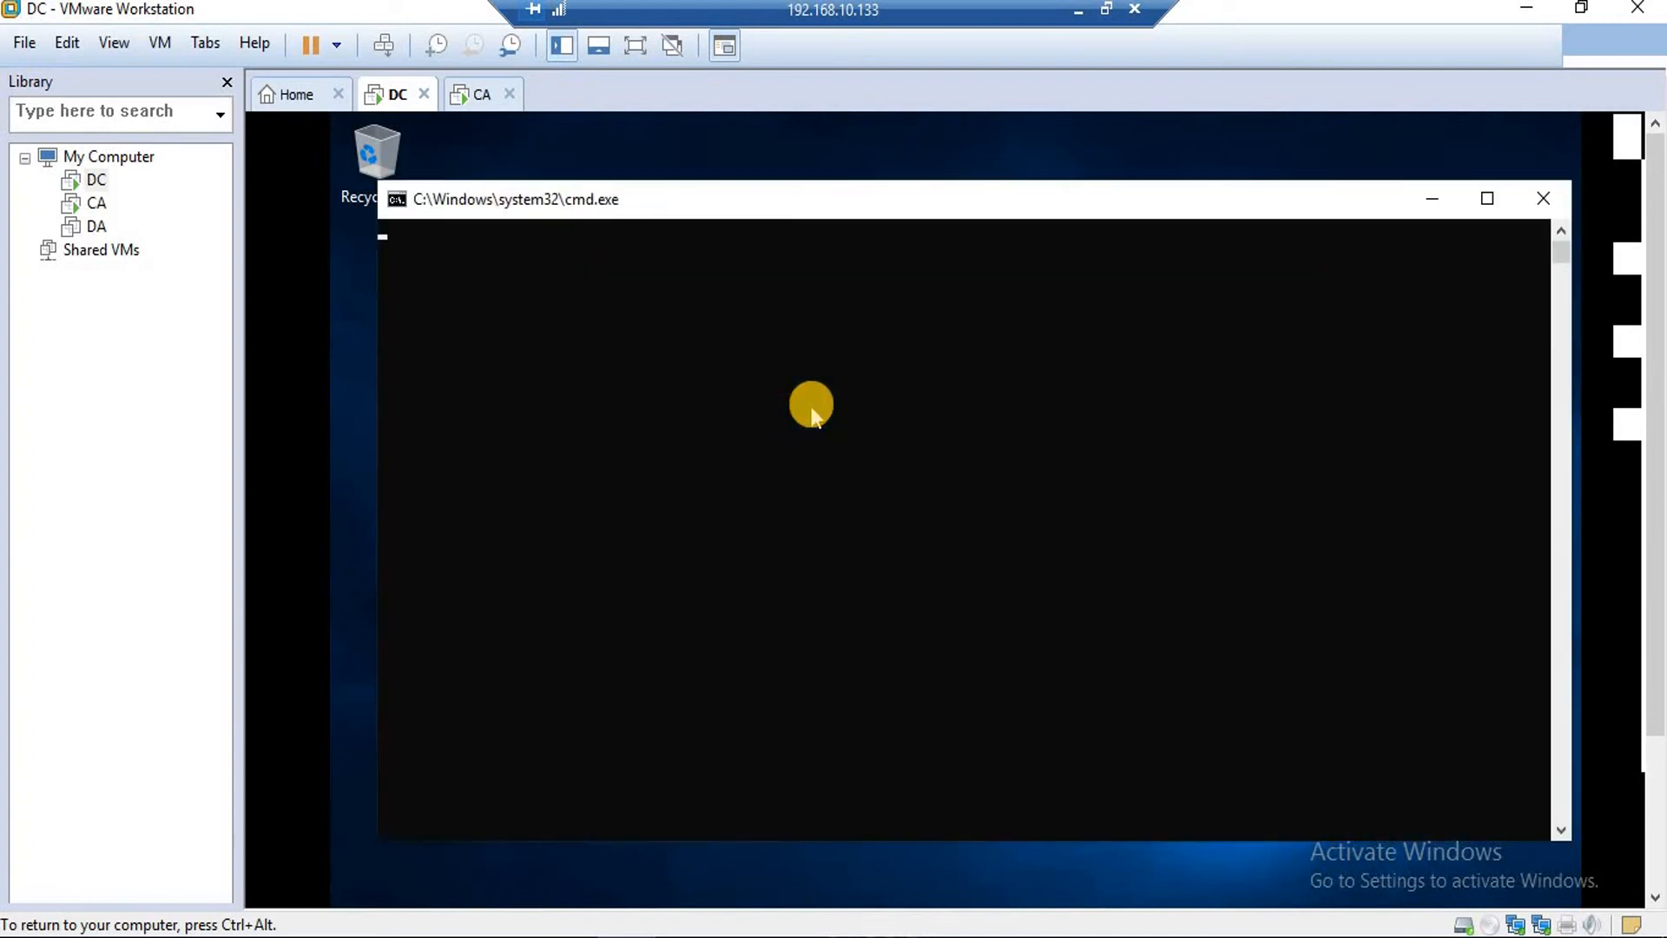
text(ipconfig)
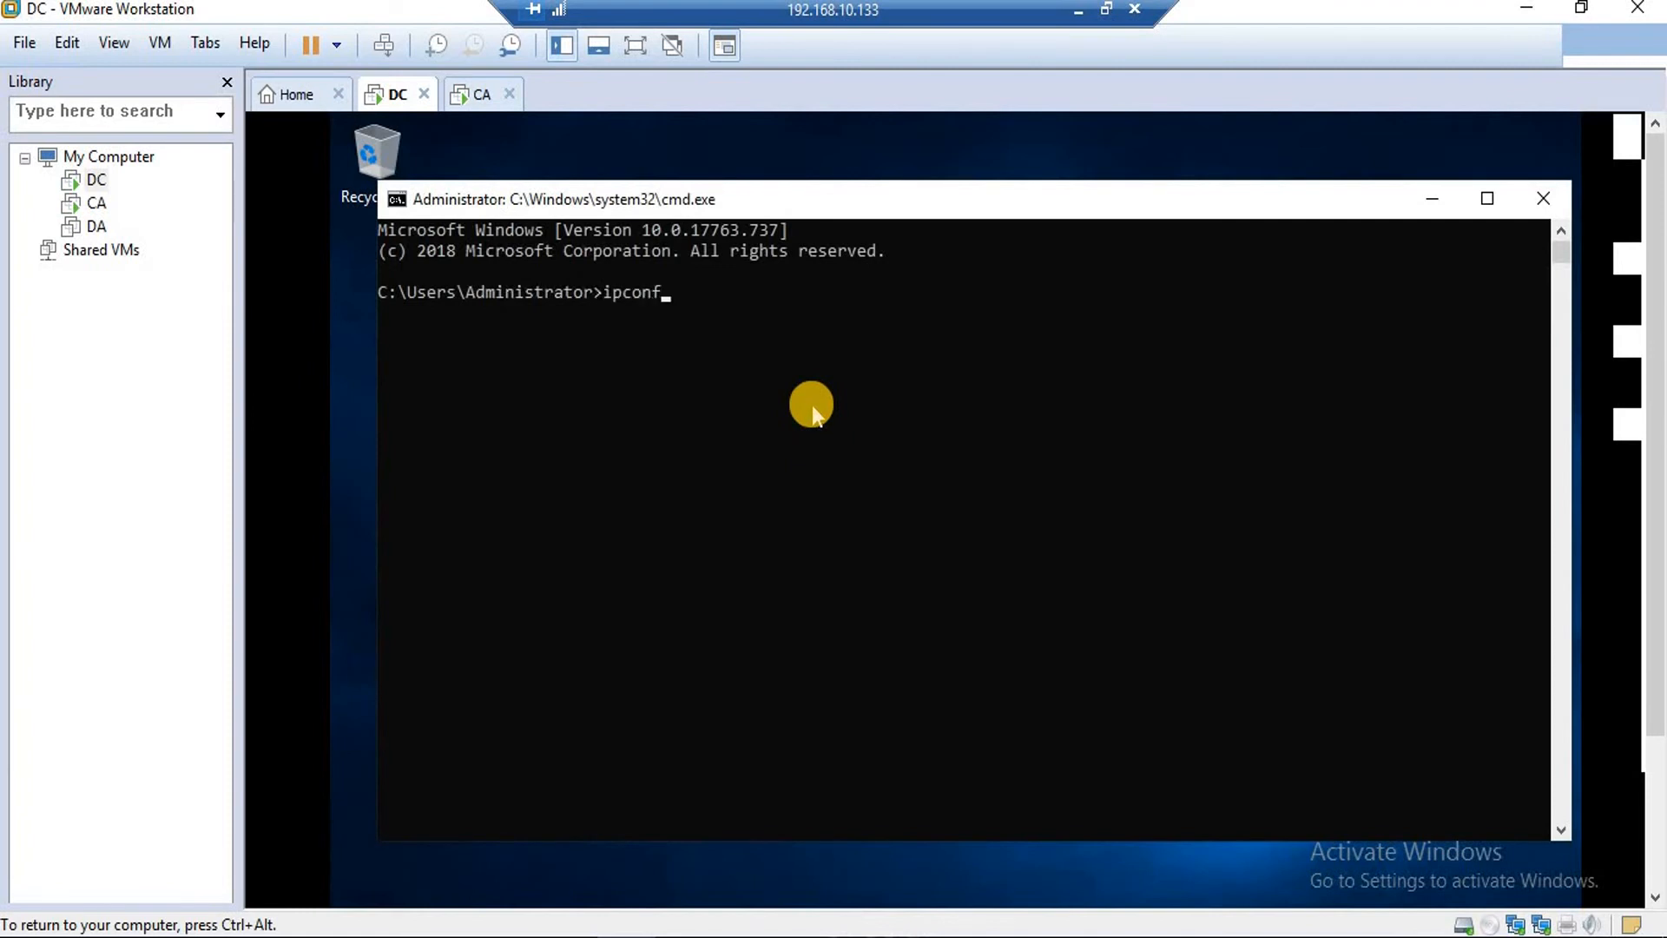
key(Return)
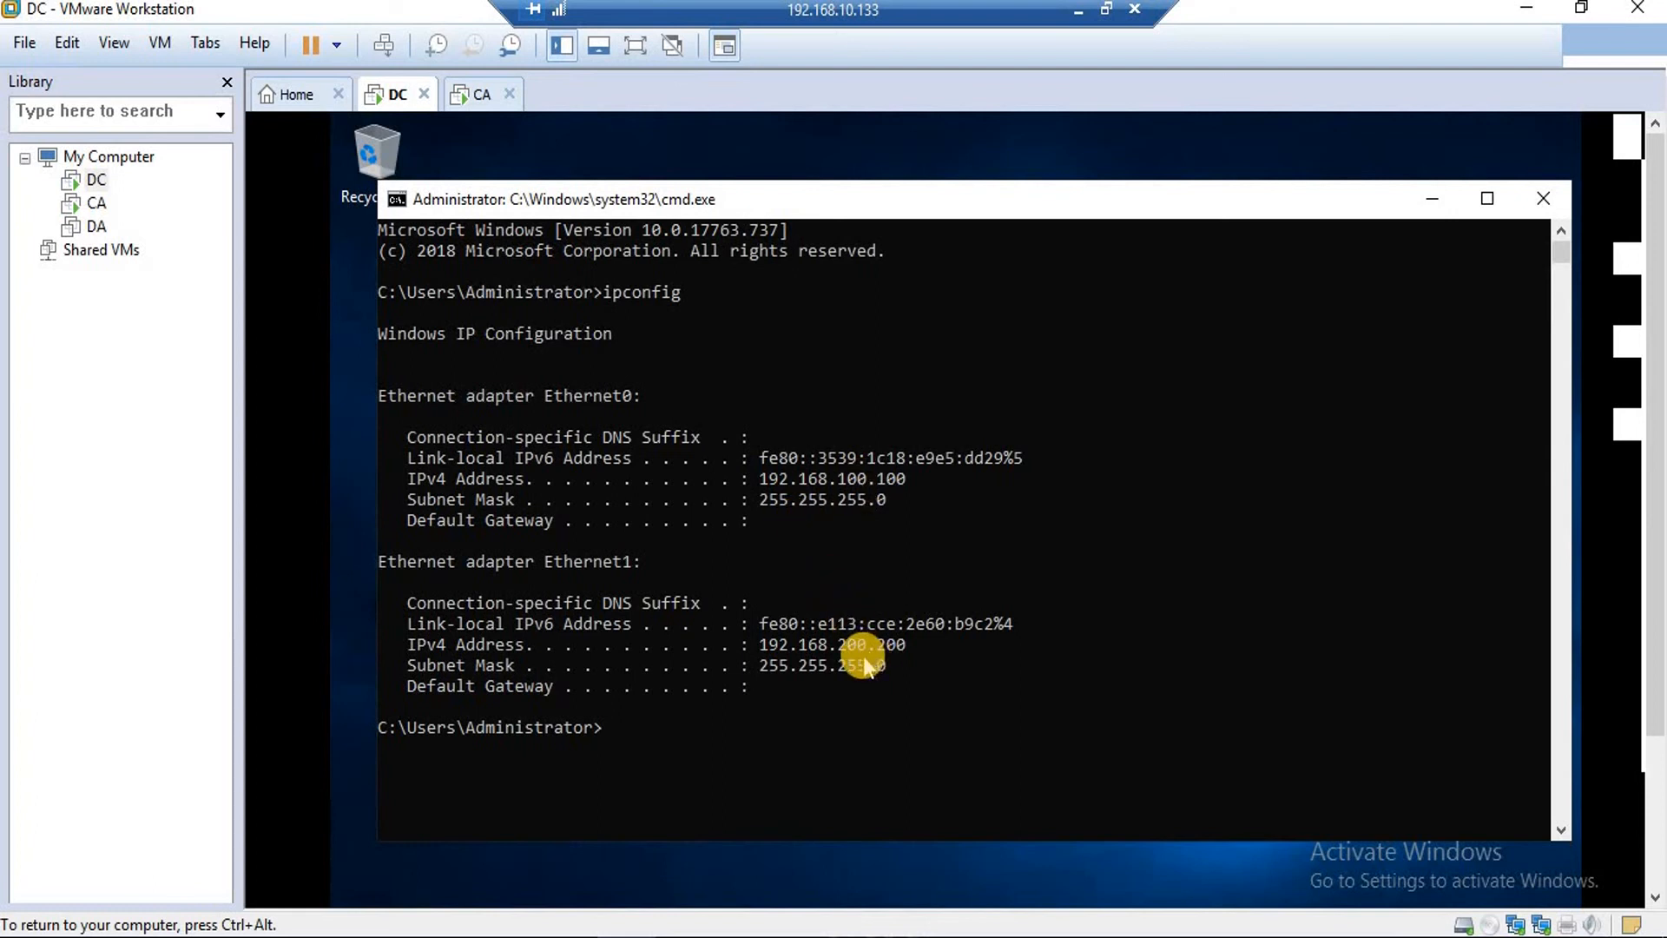
click(475, 100)
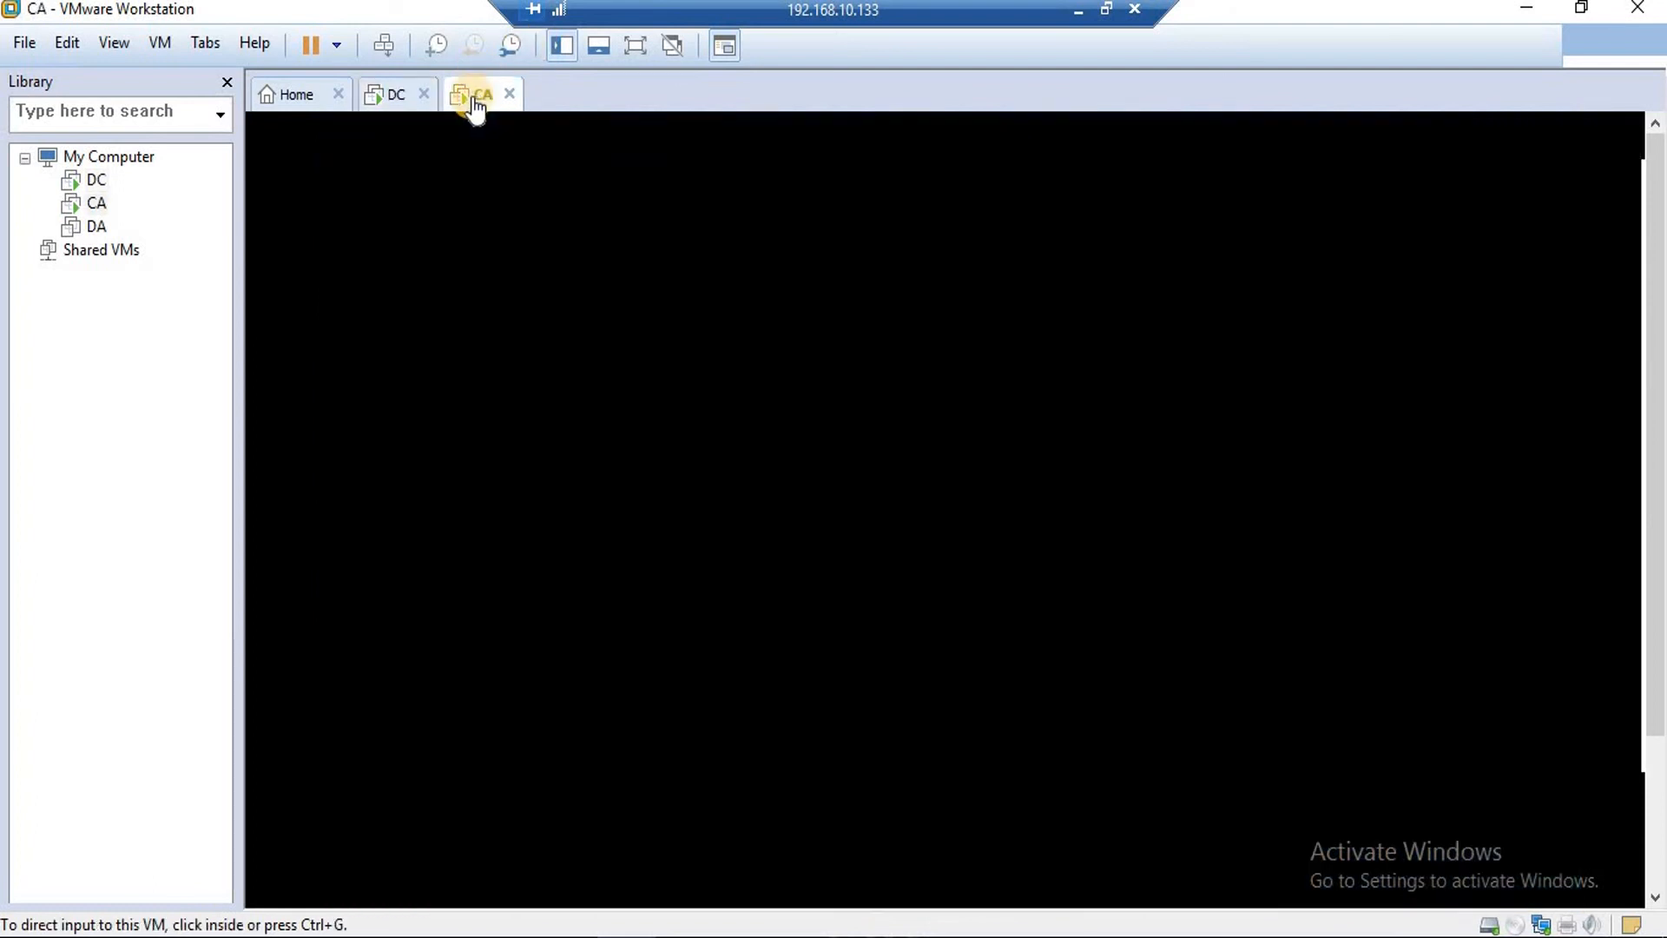
Release input from CA, return to DC, and restore the Routing and Remote Access console from its taskbar.
click(723, 770)
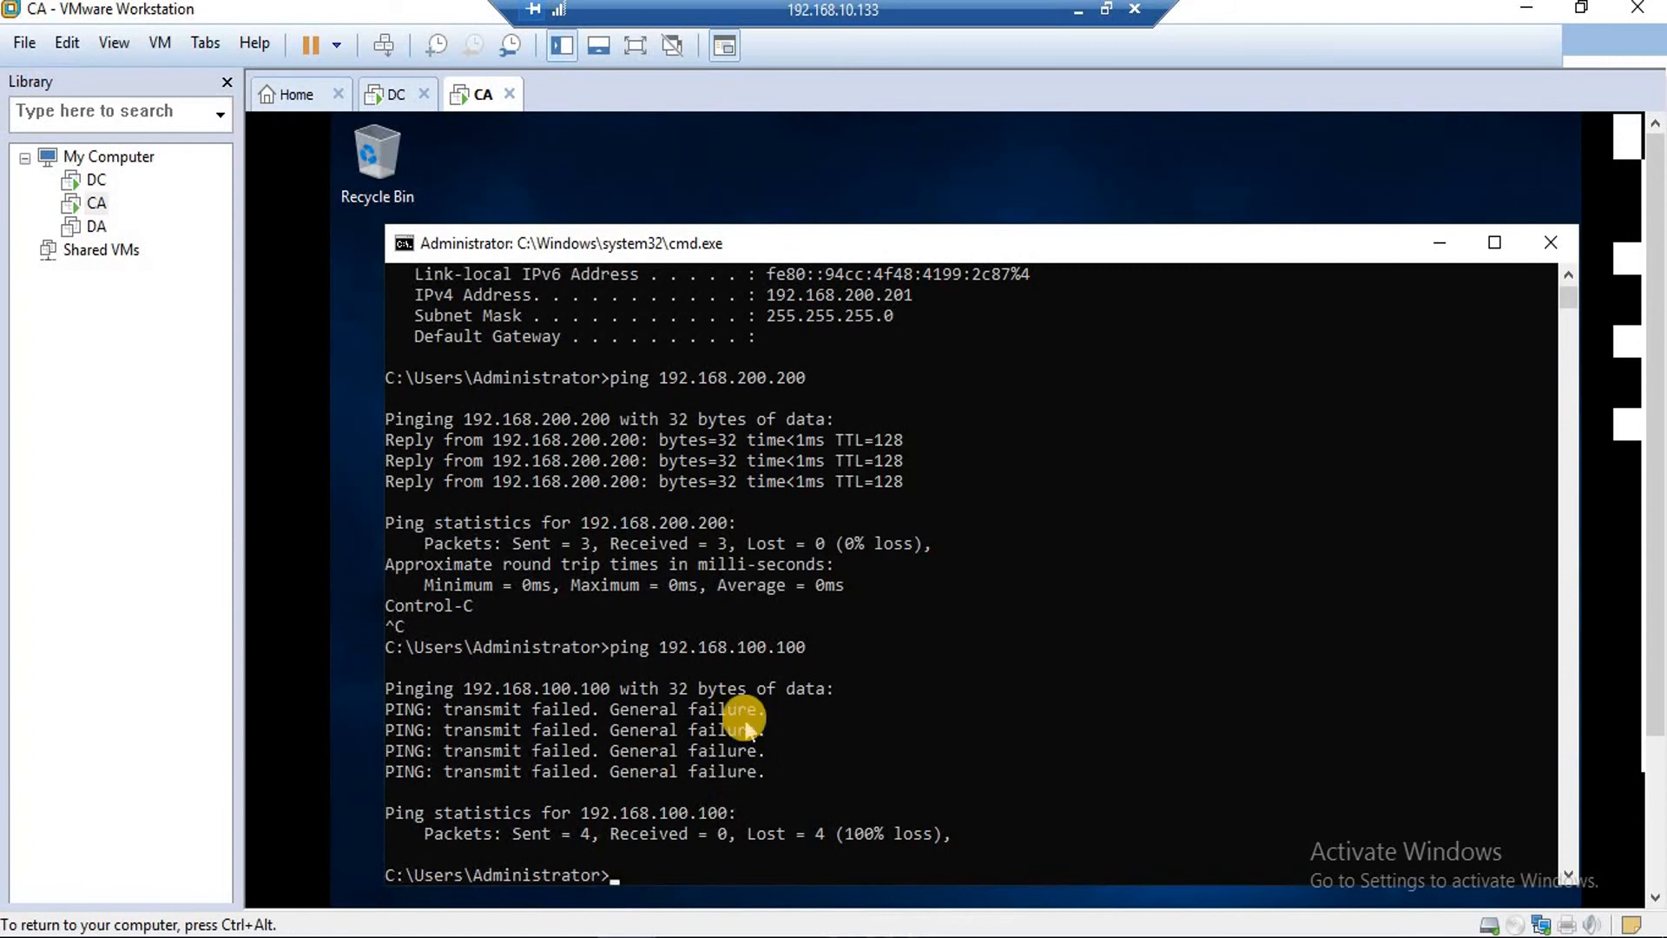
key(ctrl+alt)
click(392, 96)
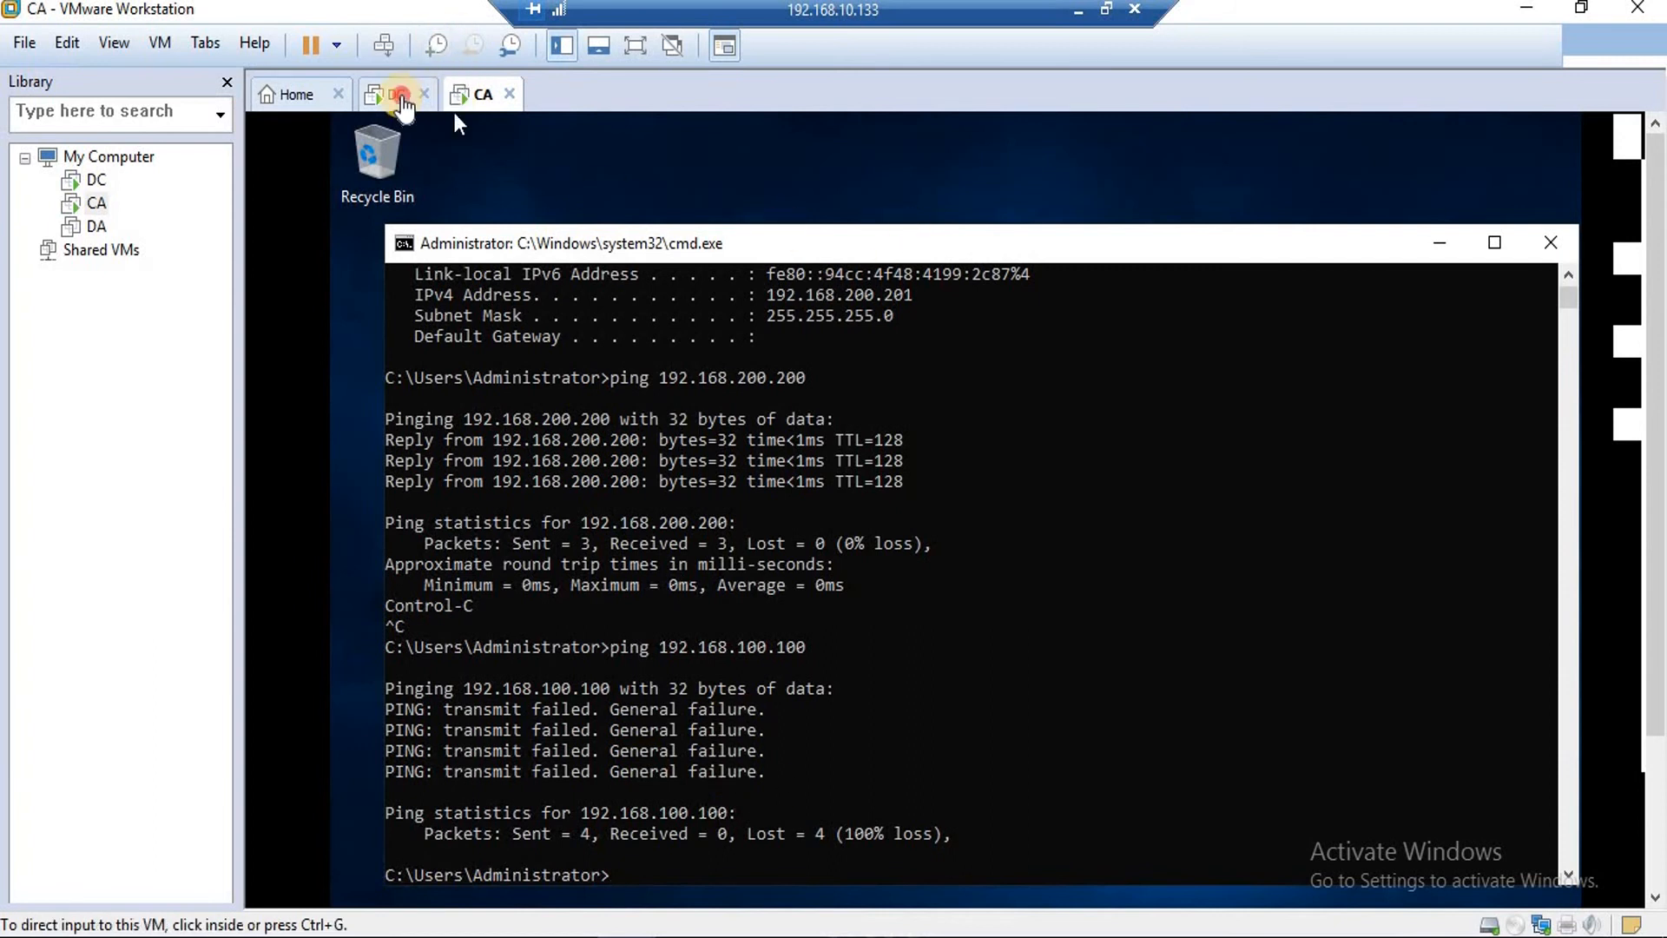
click(1216, 293)
key(ctrl+alt)
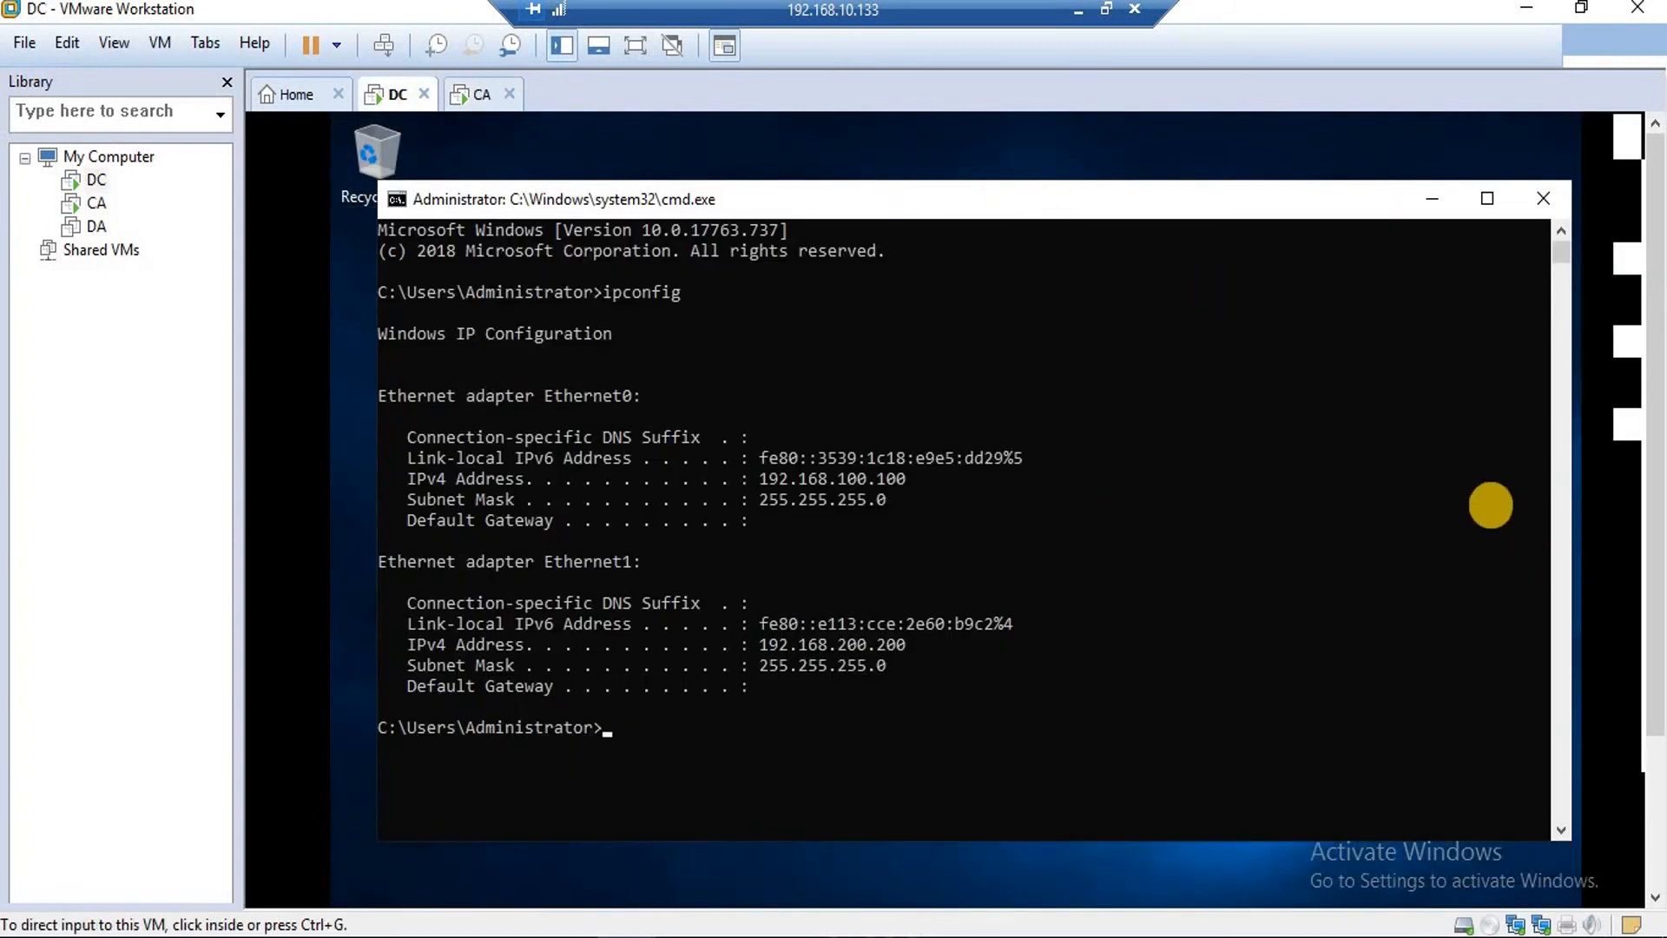
scroll(1658, 680, down, 1)
scroll(1658, 680, down, 3)
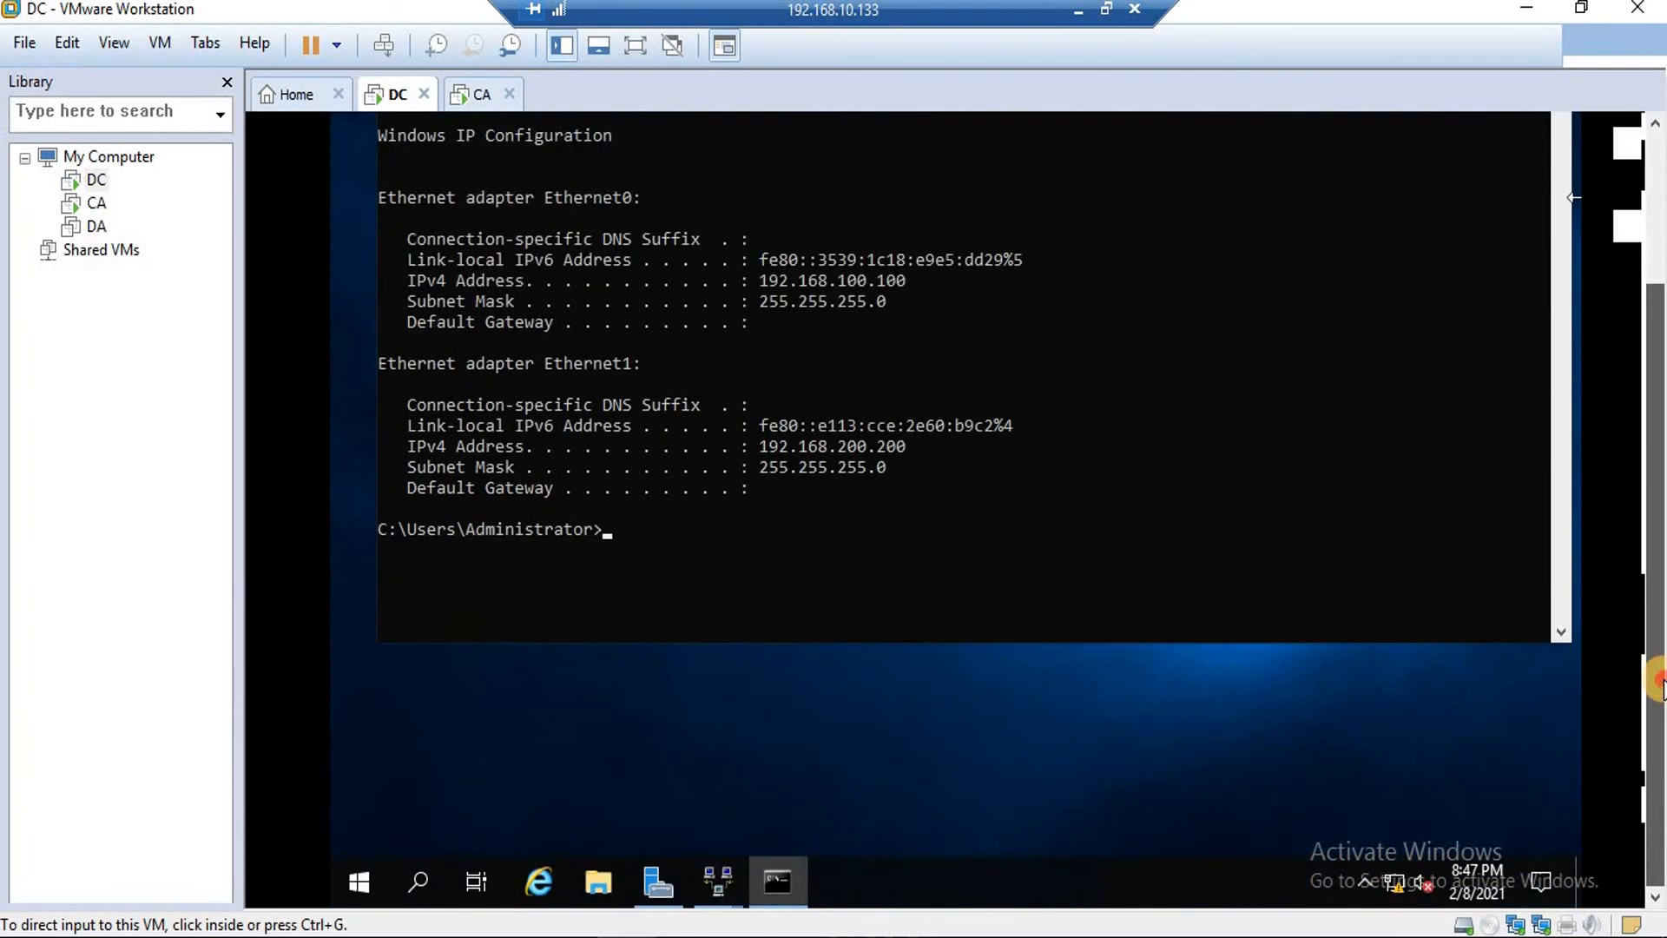
click(703, 886)
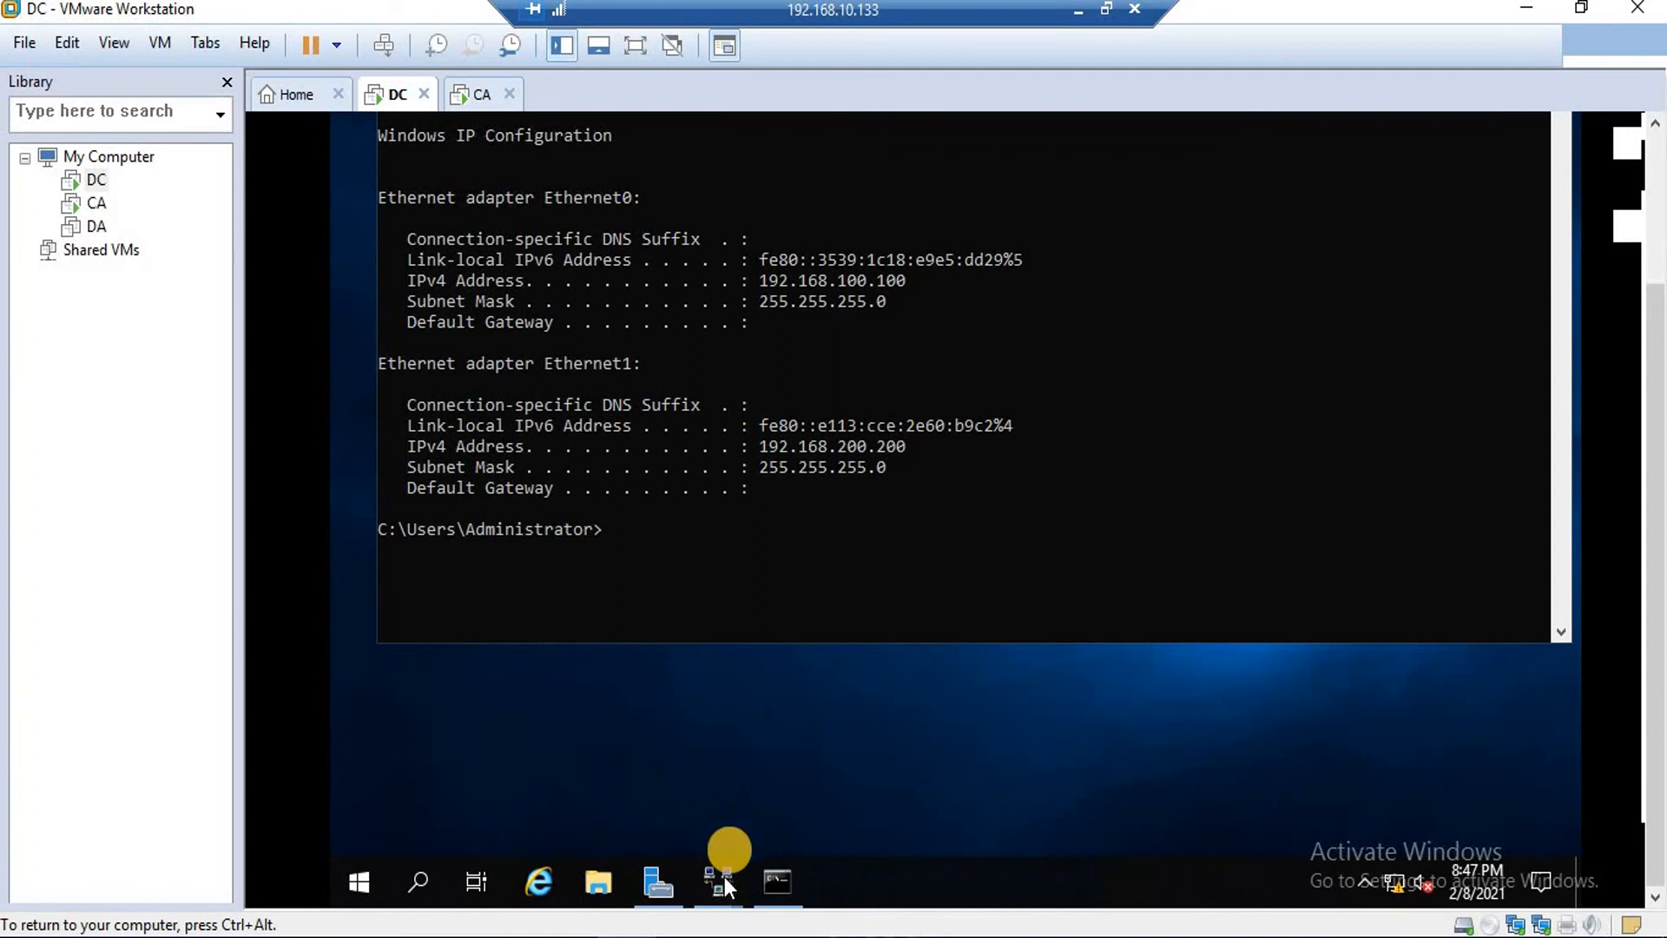
mouse_move(726, 870)
click(747, 821)
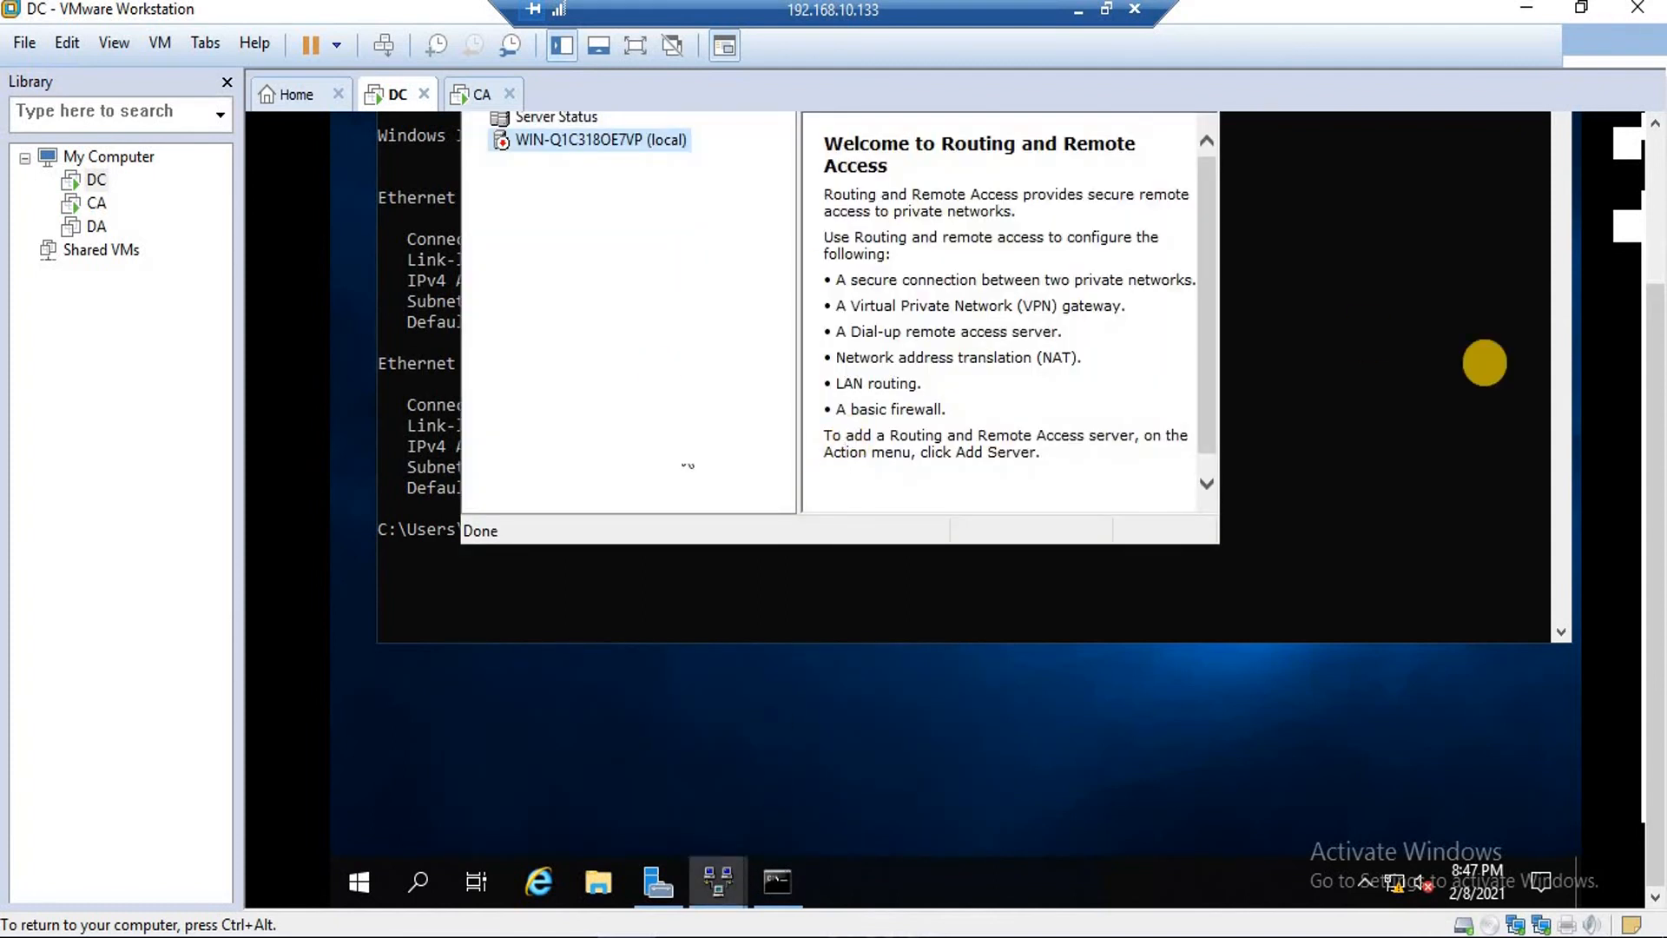
drag(1654, 581, 1654, 425)
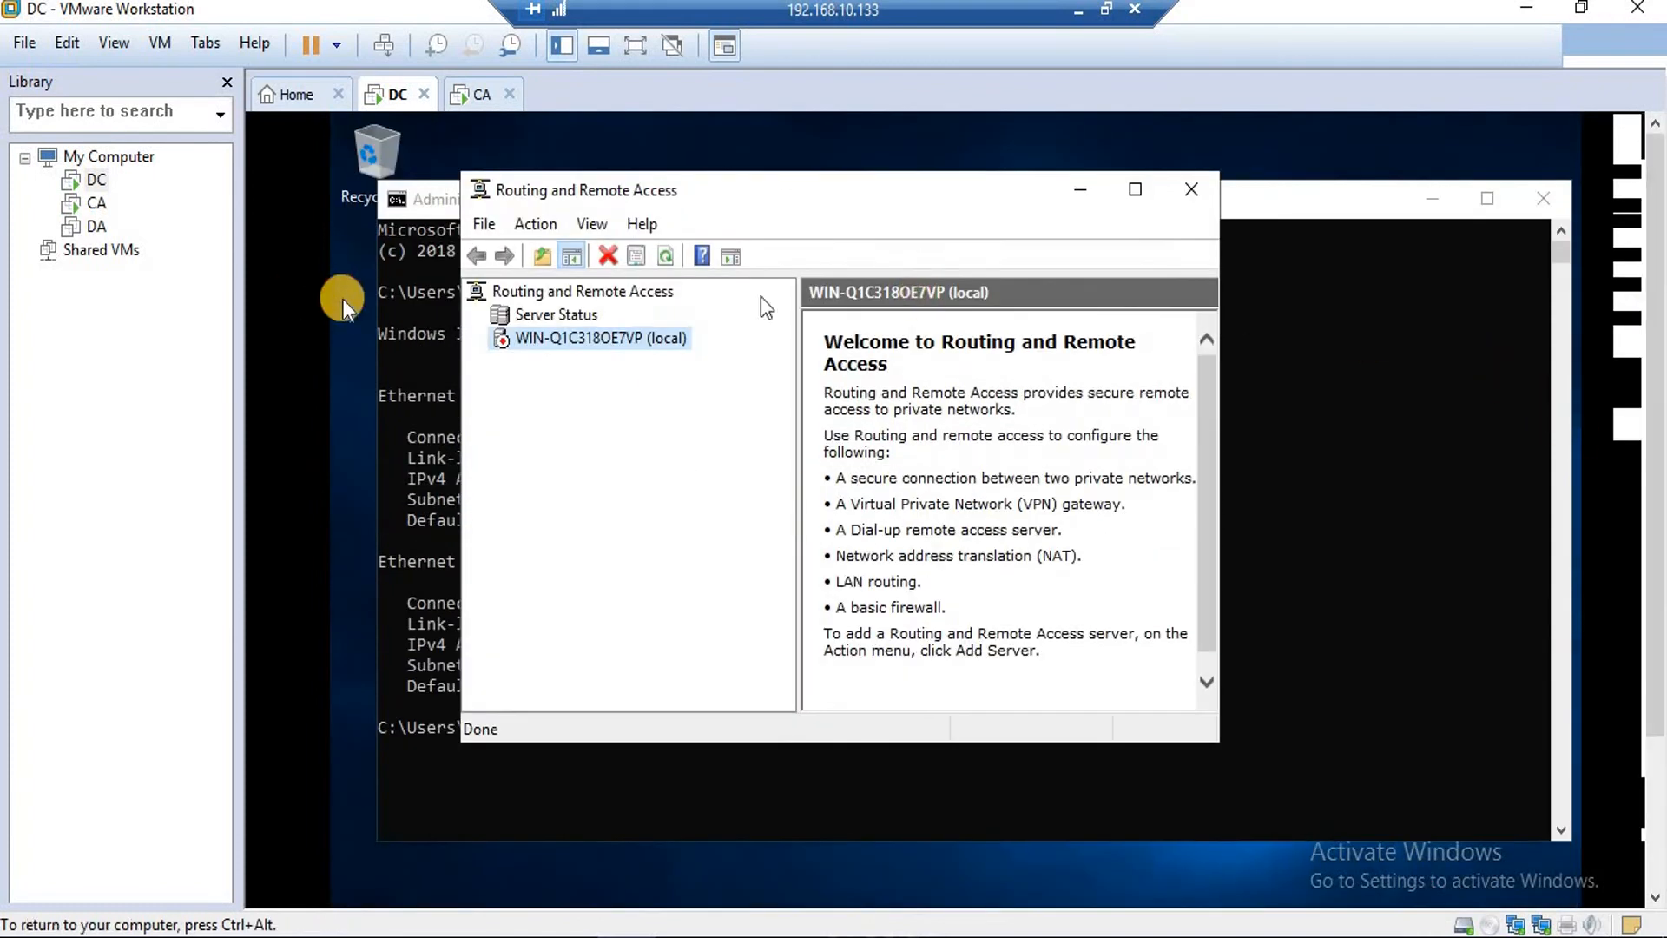
Start the Configure and Enable Routing and Remote Access wizard for the local server, choosing Remote access.
right_click(597, 343)
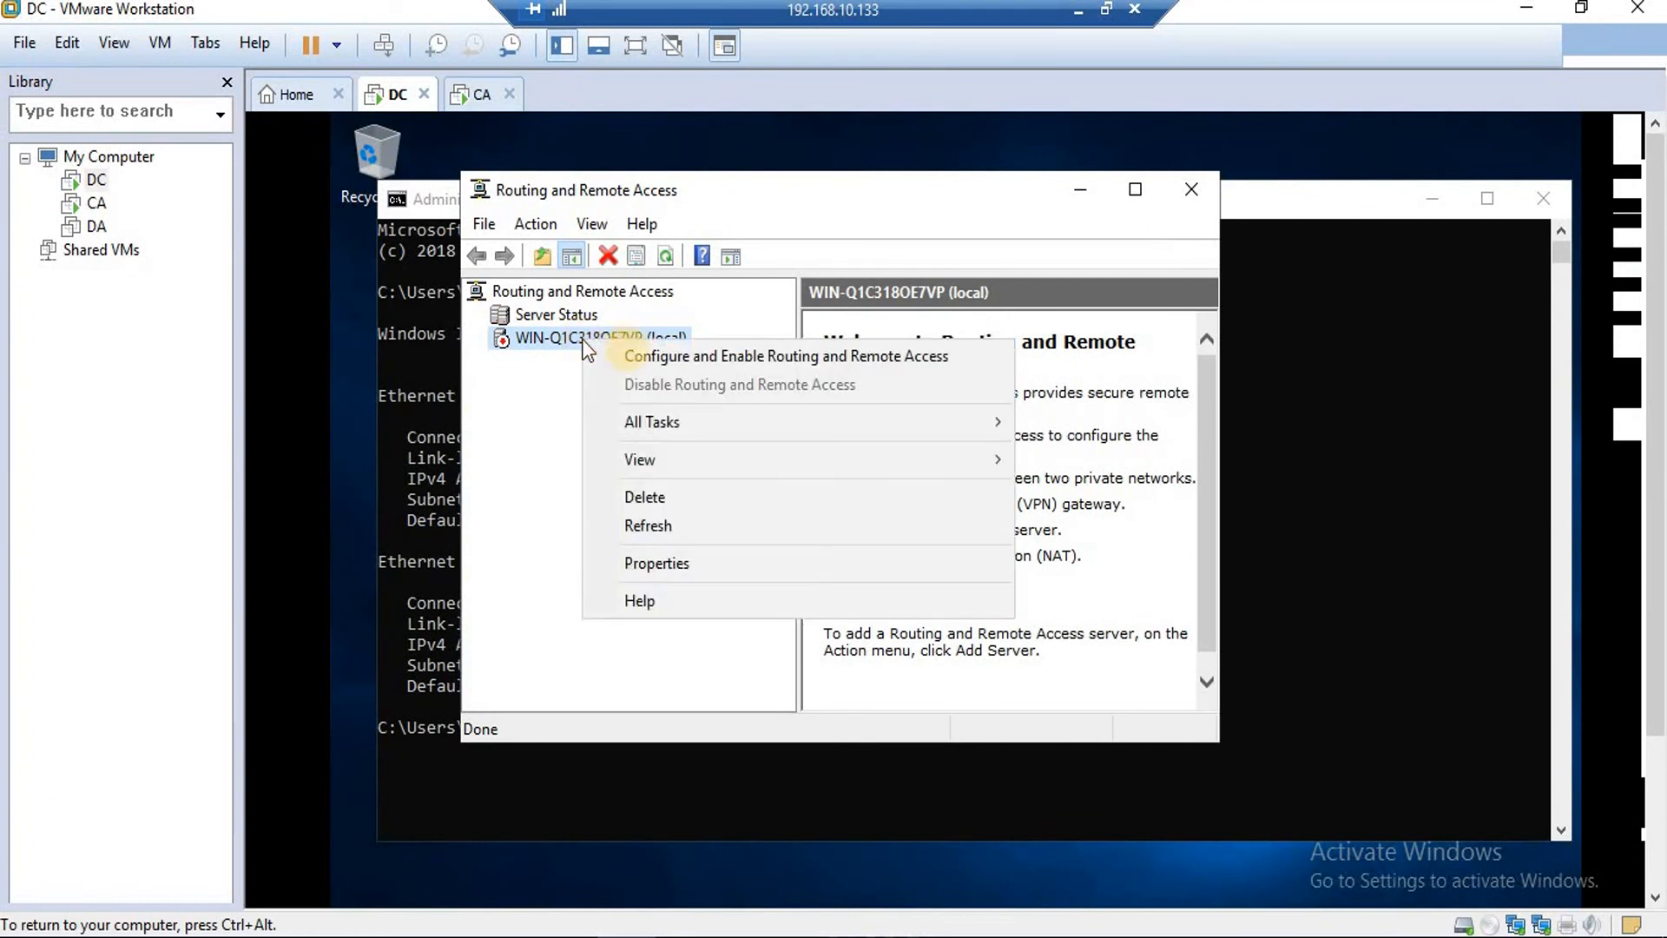
click(744, 356)
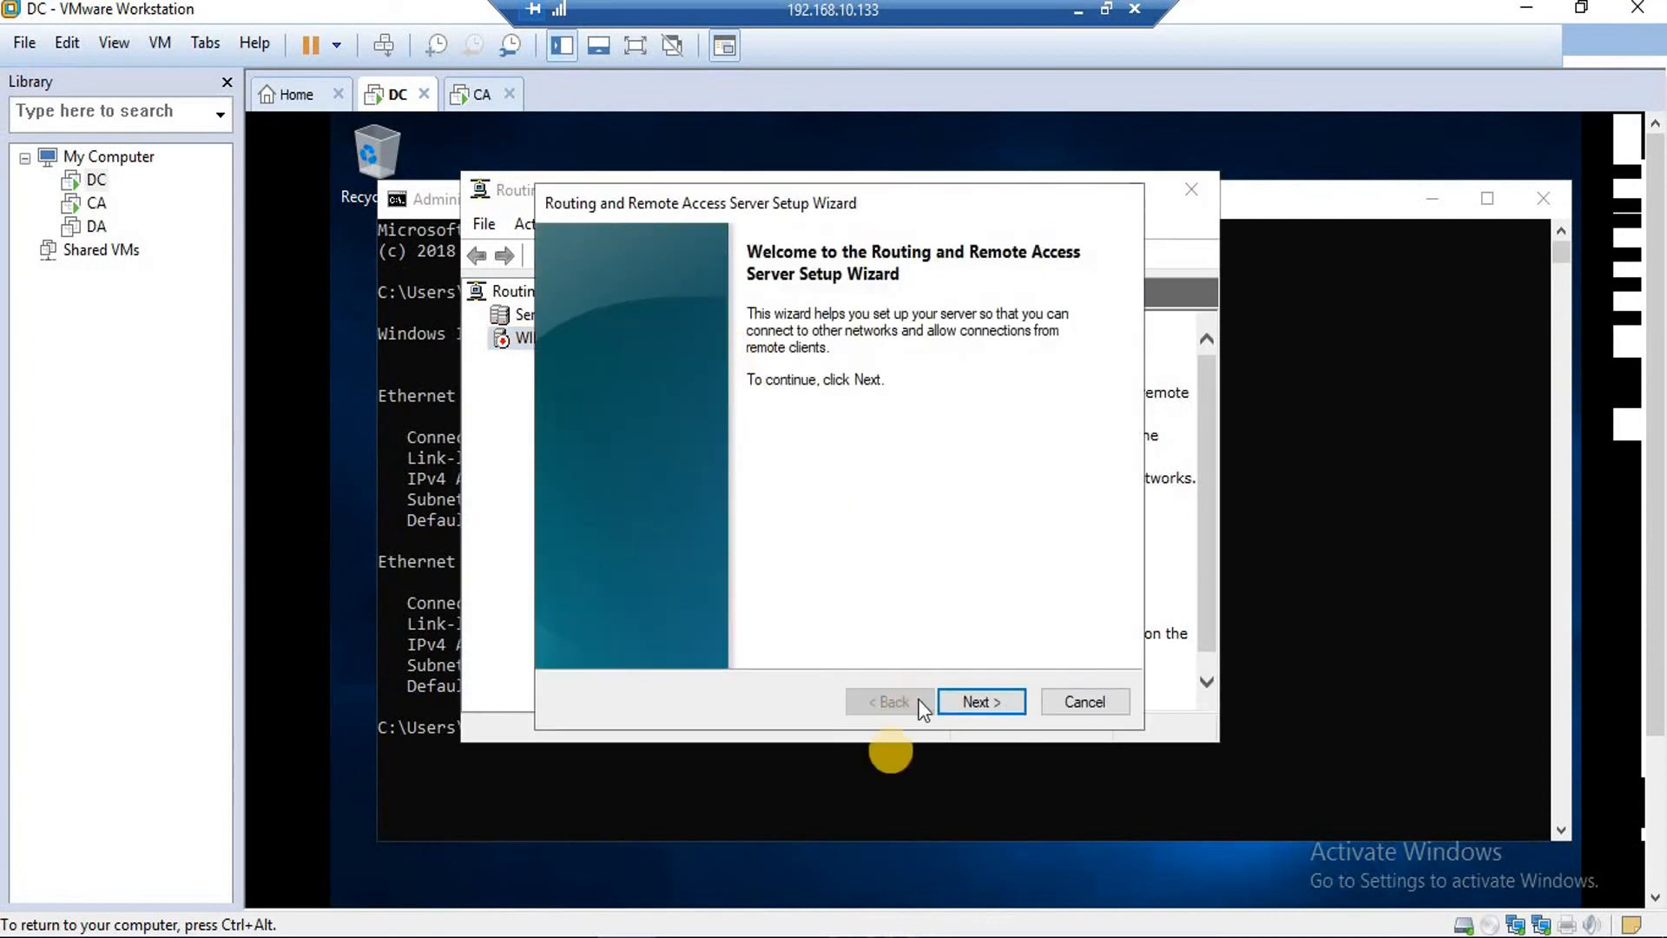
click(976, 700)
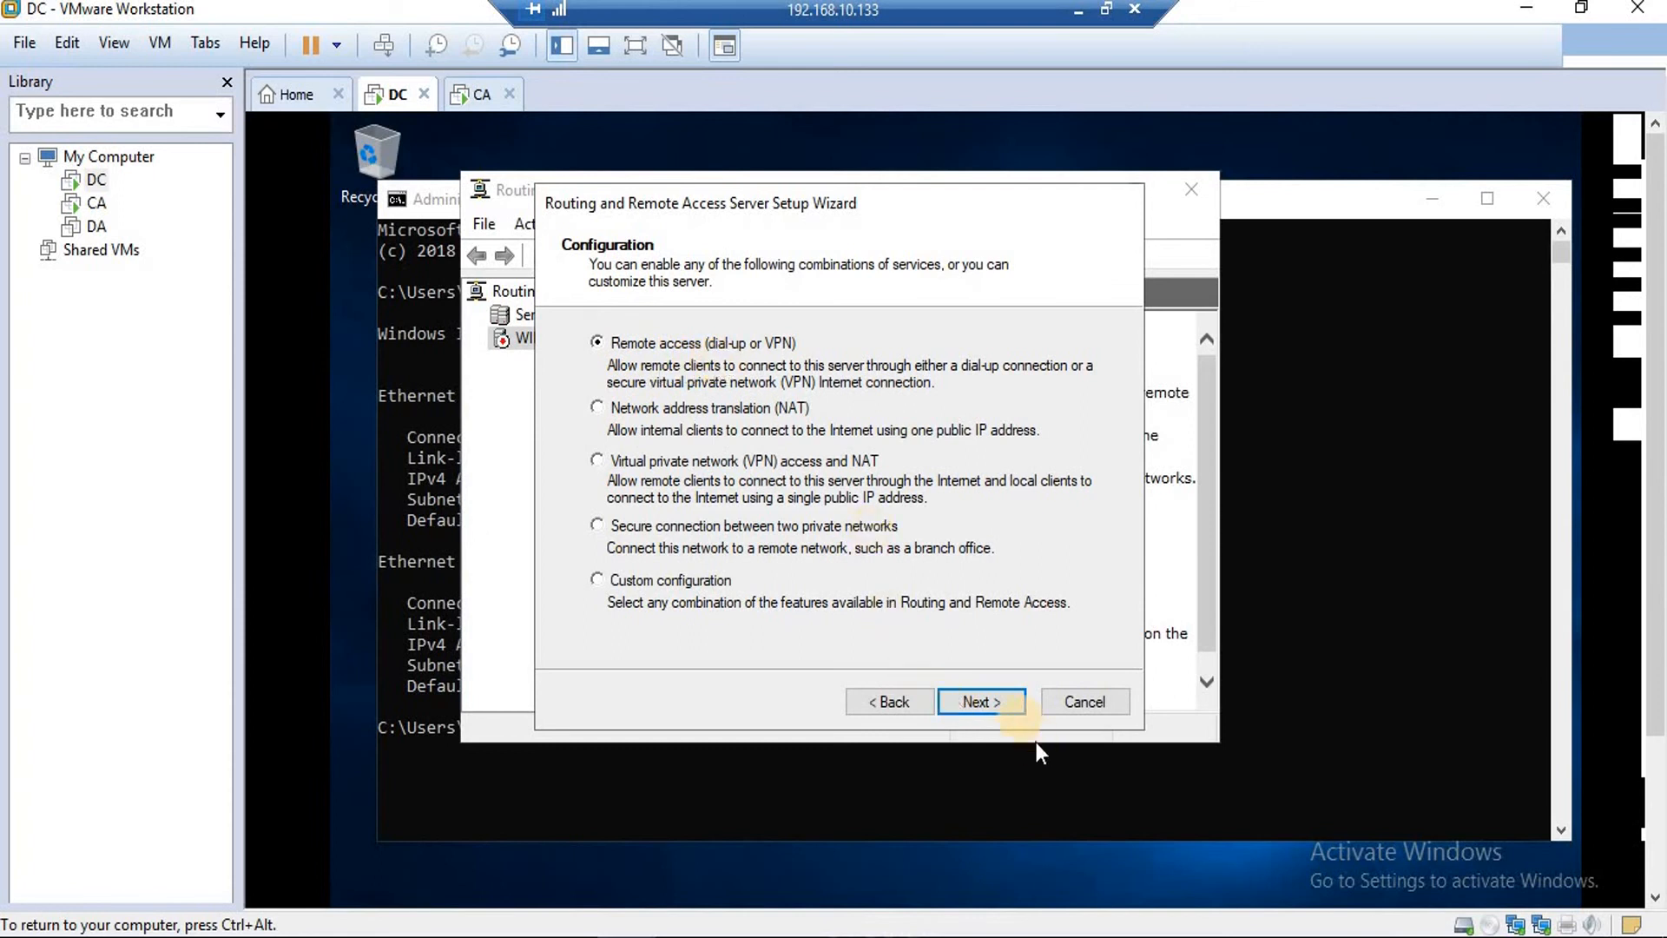
click(1007, 708)
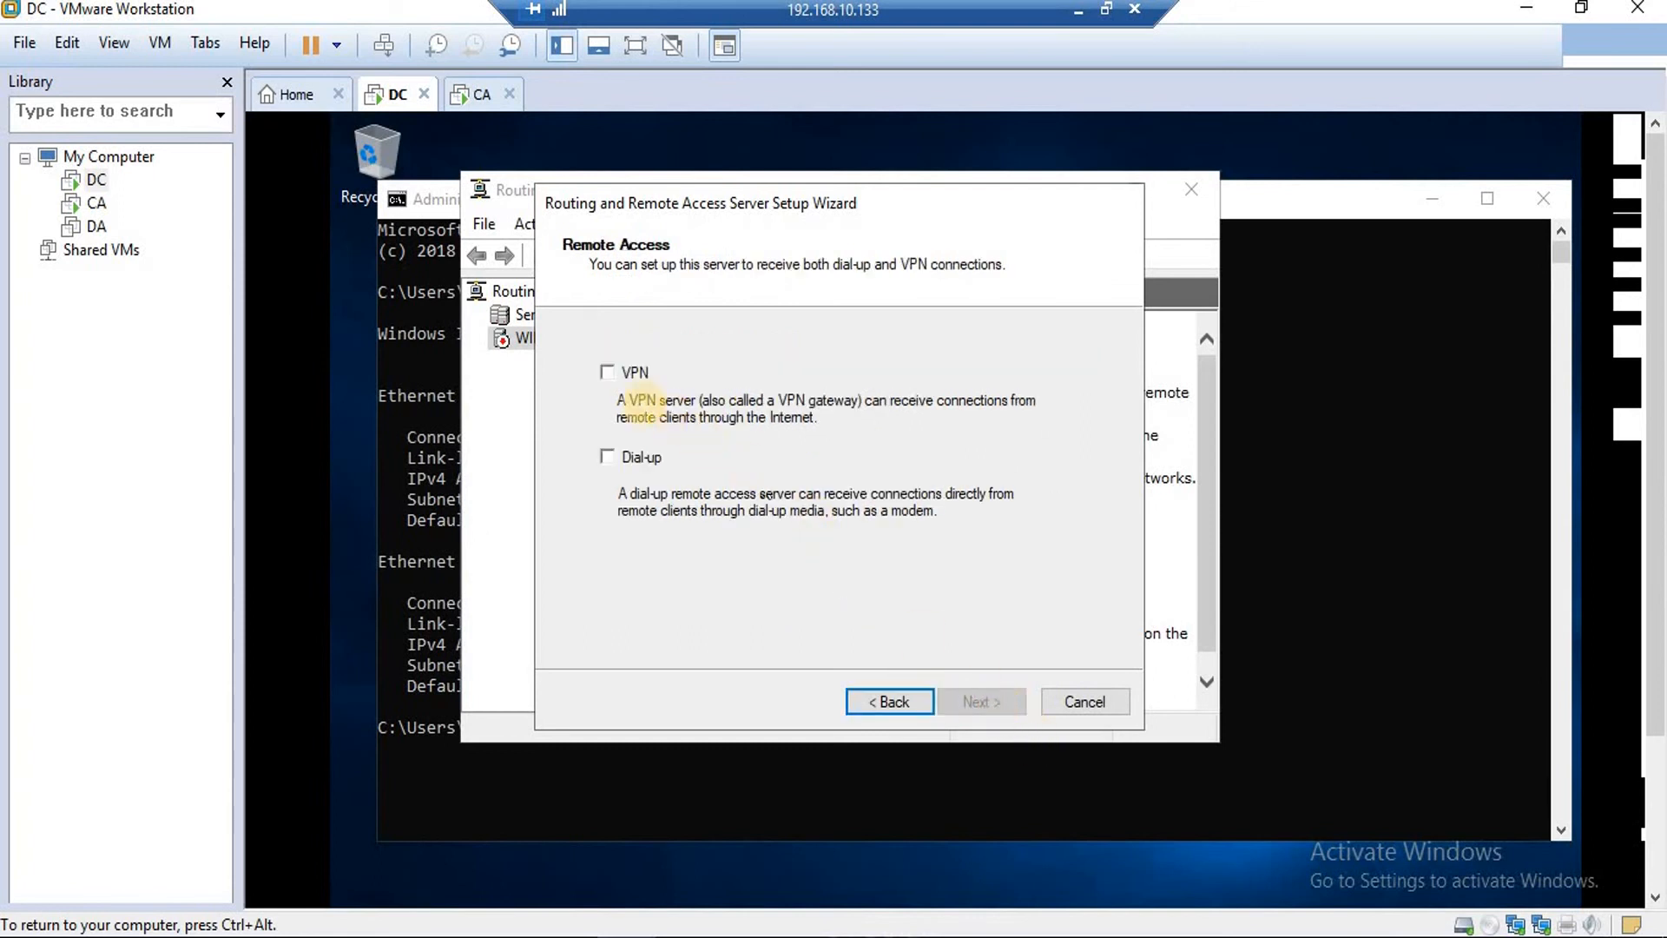
Enable VPN with Ethernet1 as the Internet-facing interface and static packet filters turned off.
click(610, 373)
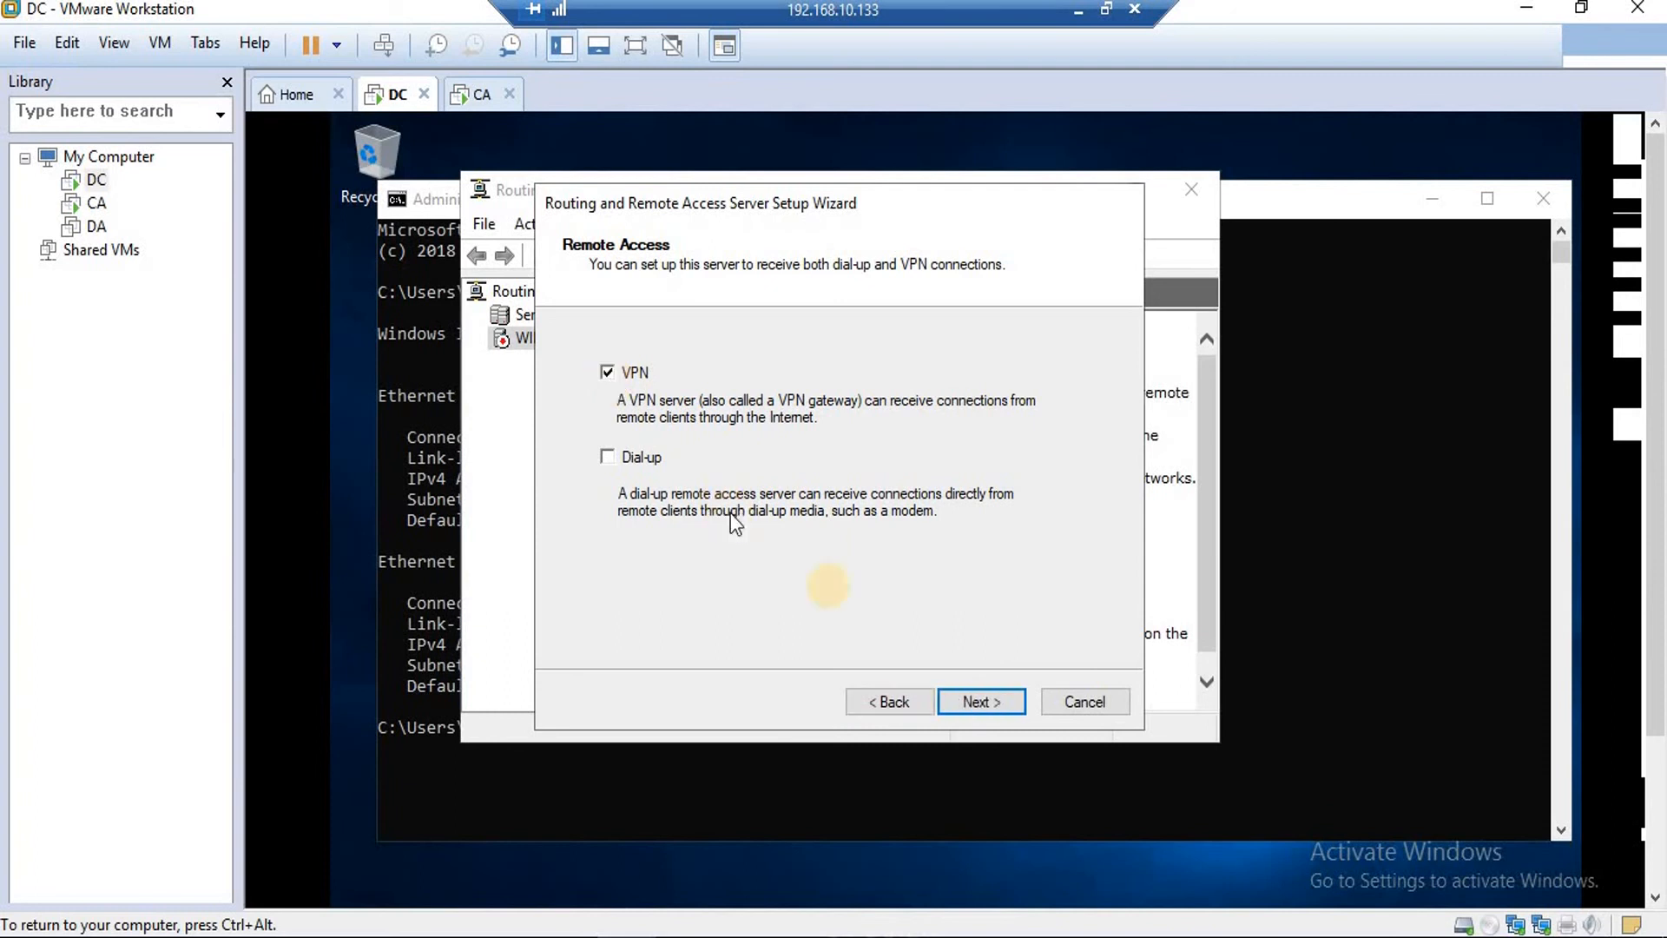
click(961, 695)
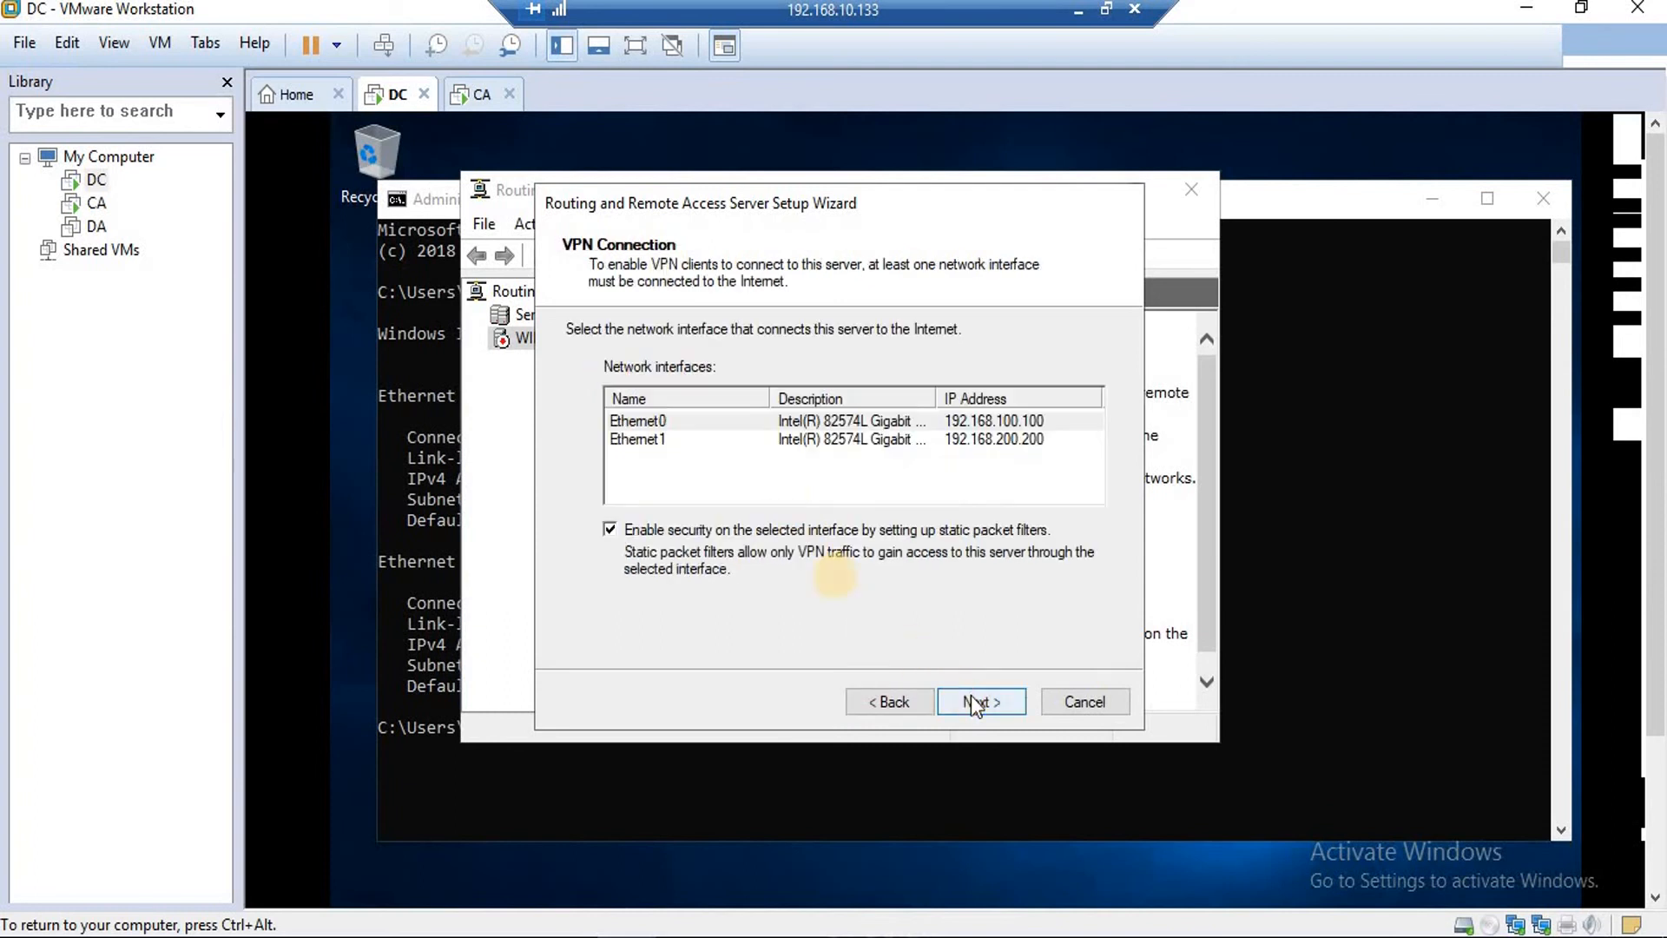
click(610, 529)
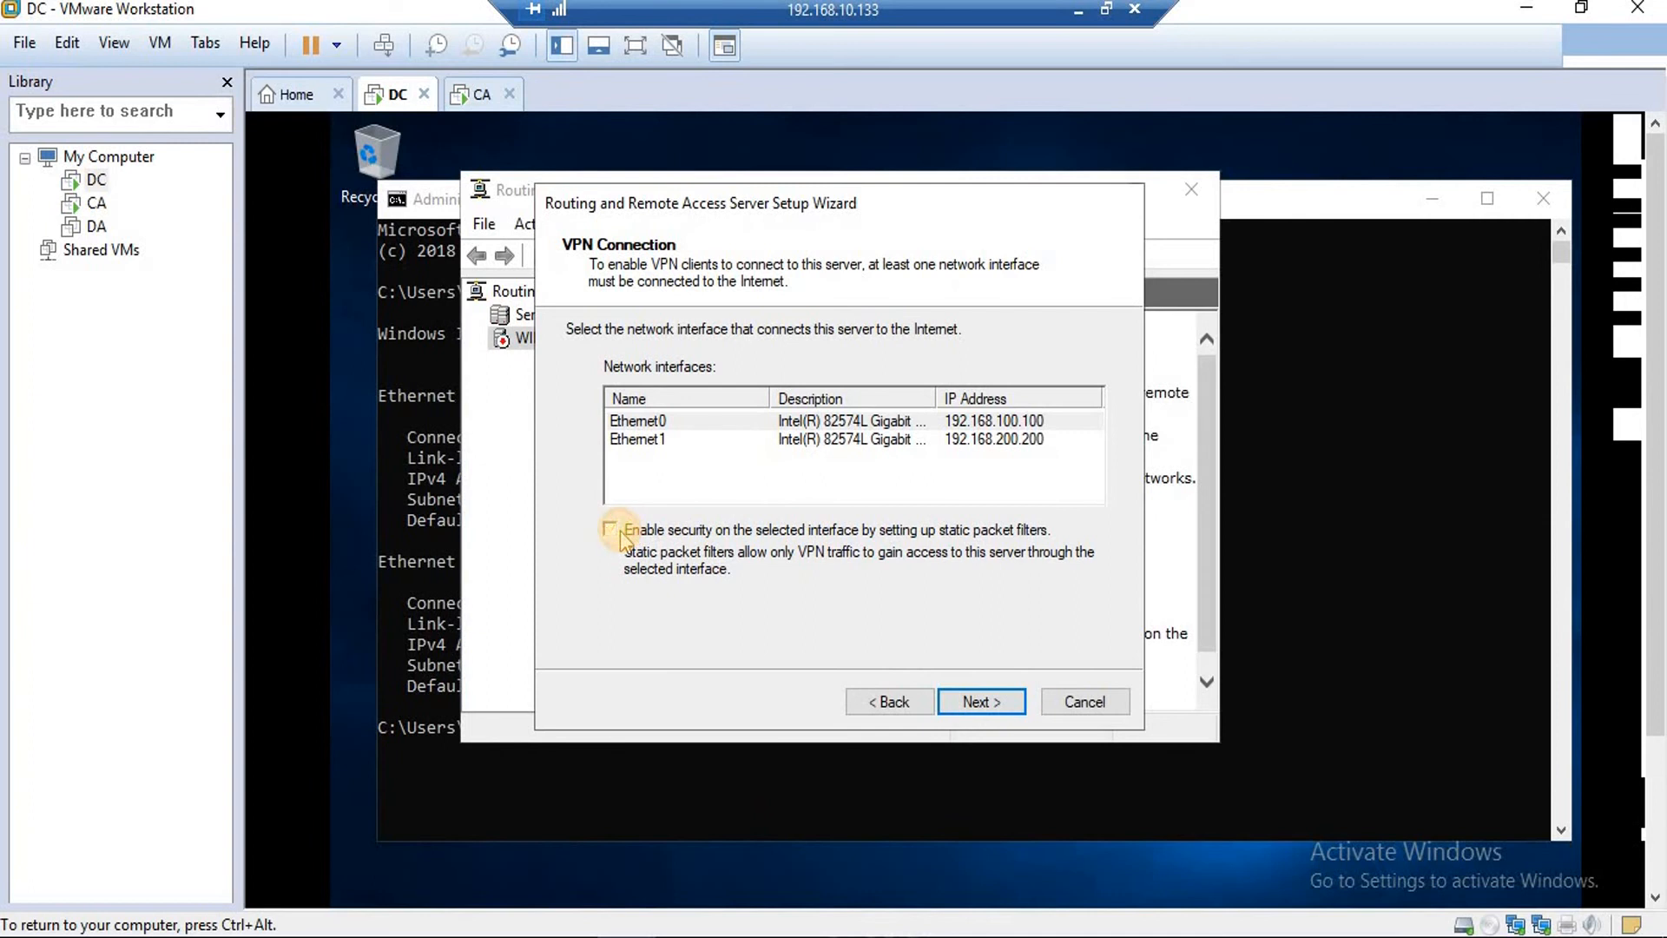
click(934, 439)
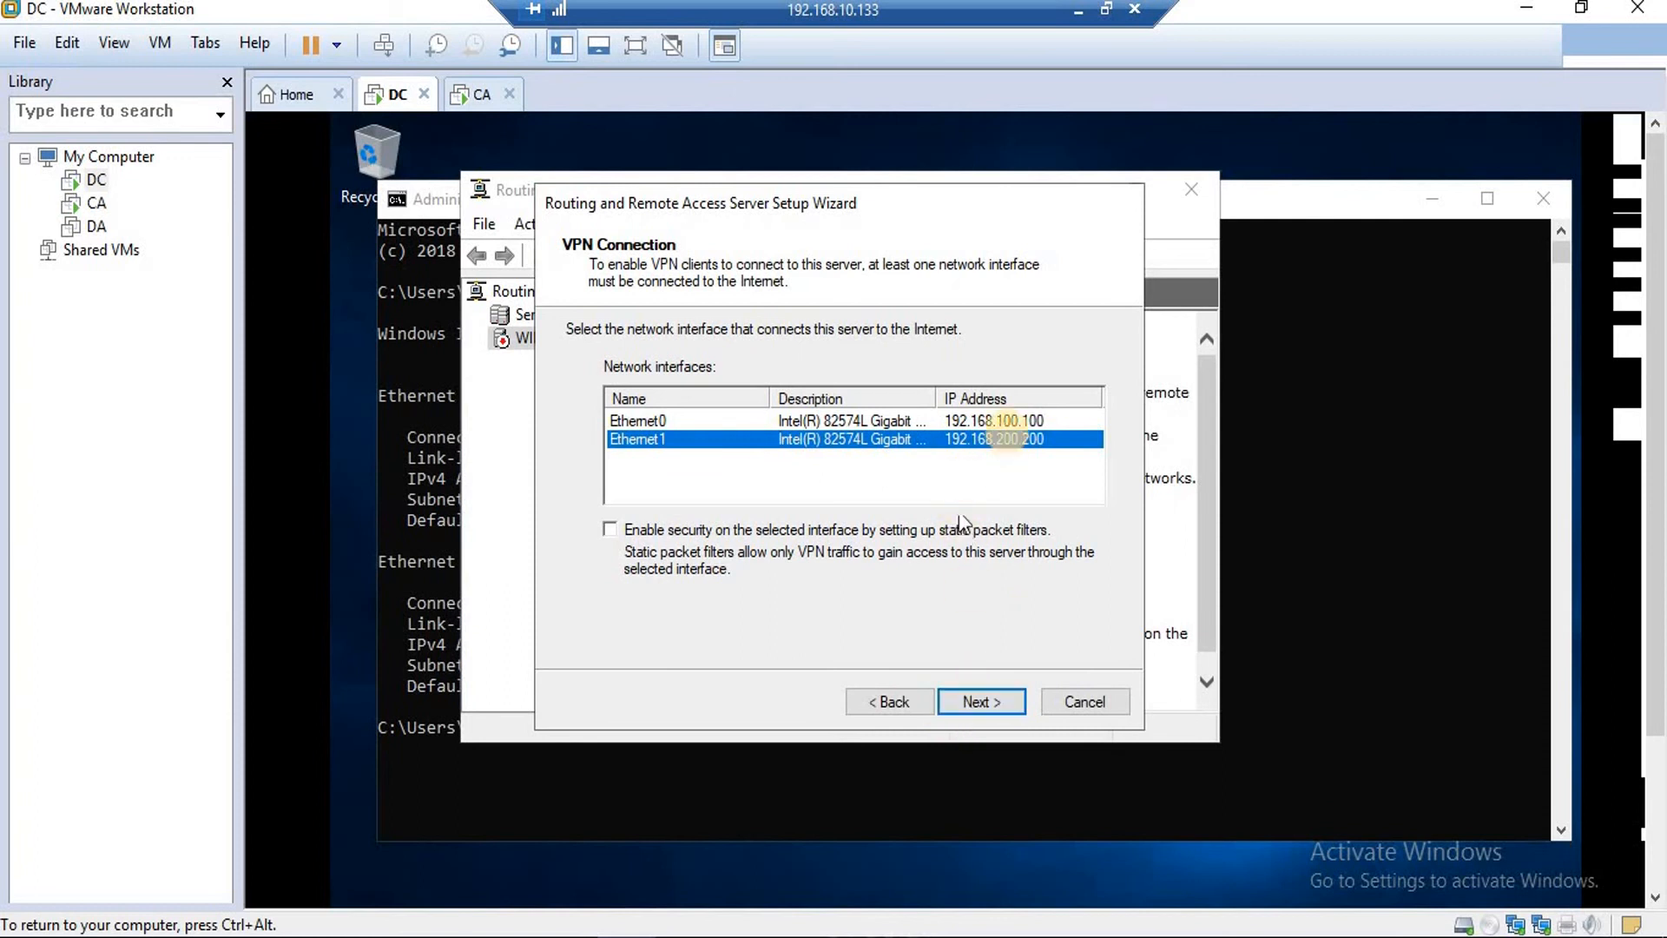
click(982, 702)
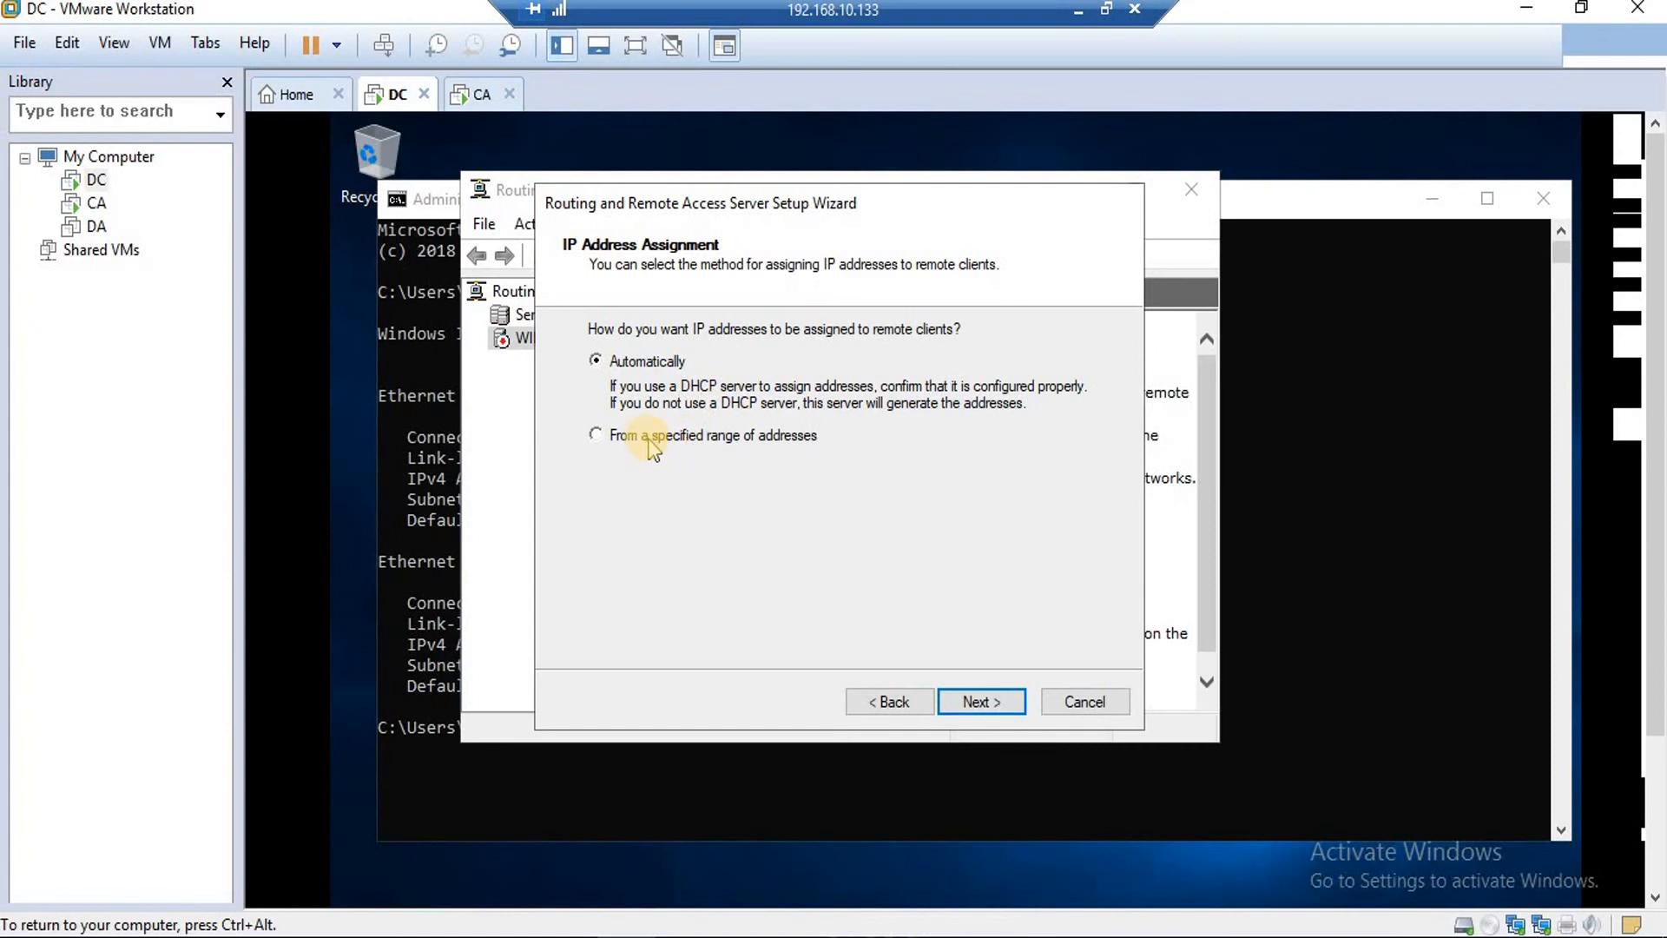
Assign VPN clients the range 192.168.100.150–192.168.100.159 and keep local authentication without RADIUS.
click(627, 439)
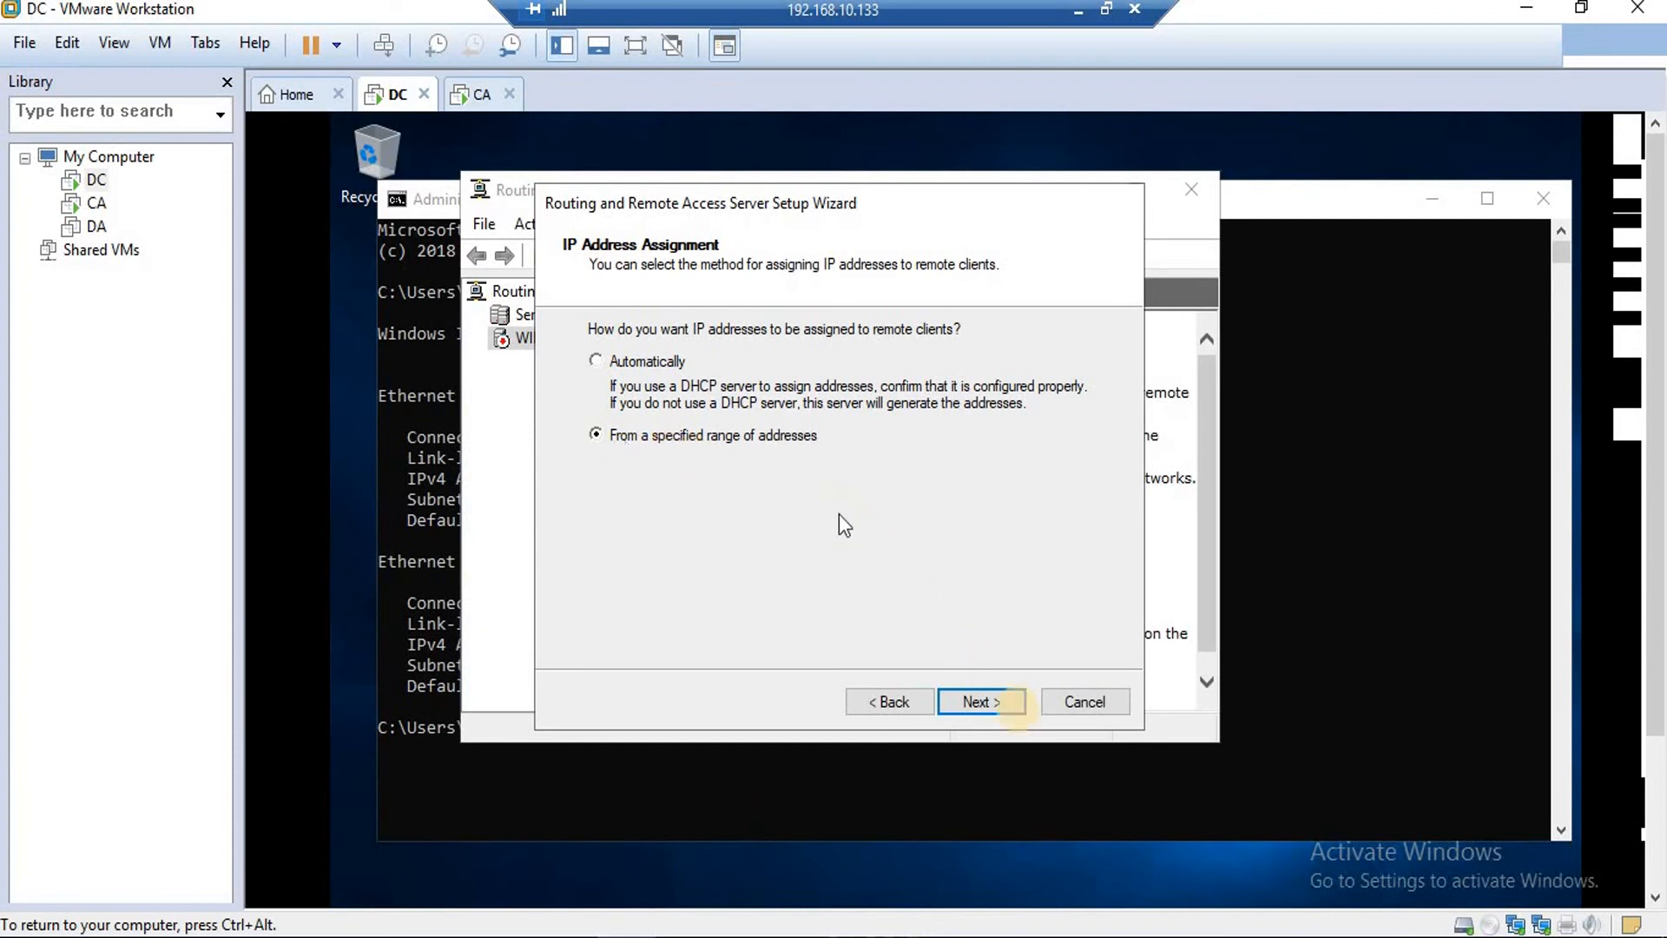
click(1000, 699)
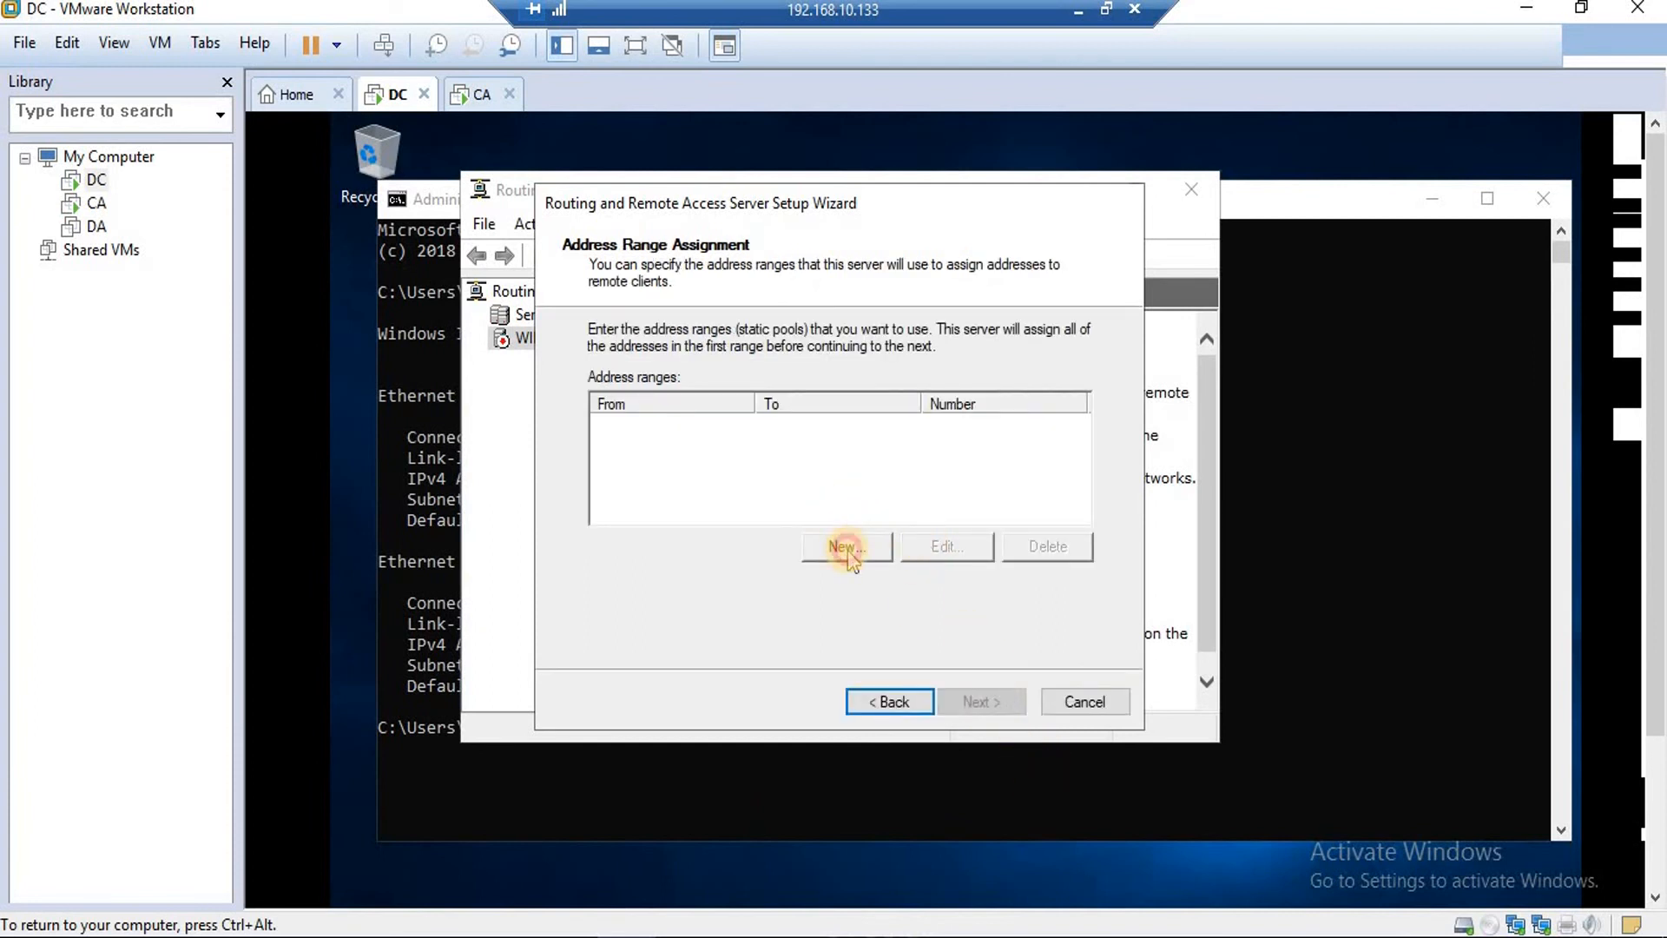
click(842, 546)
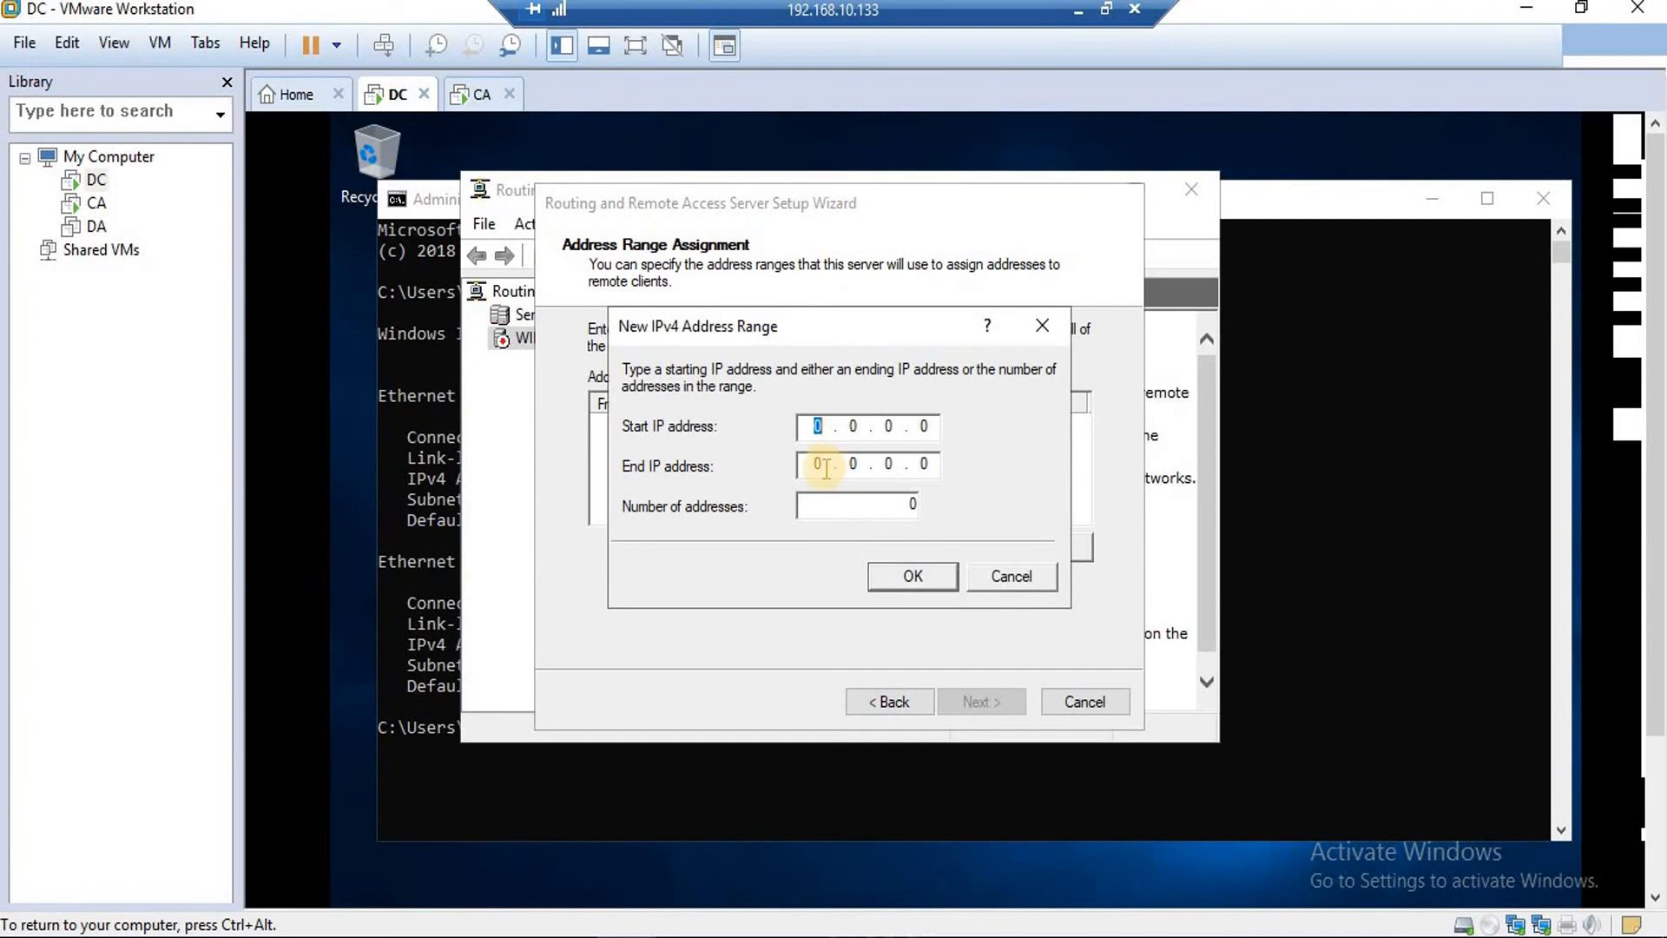
text(168.100.150)
click(821, 466)
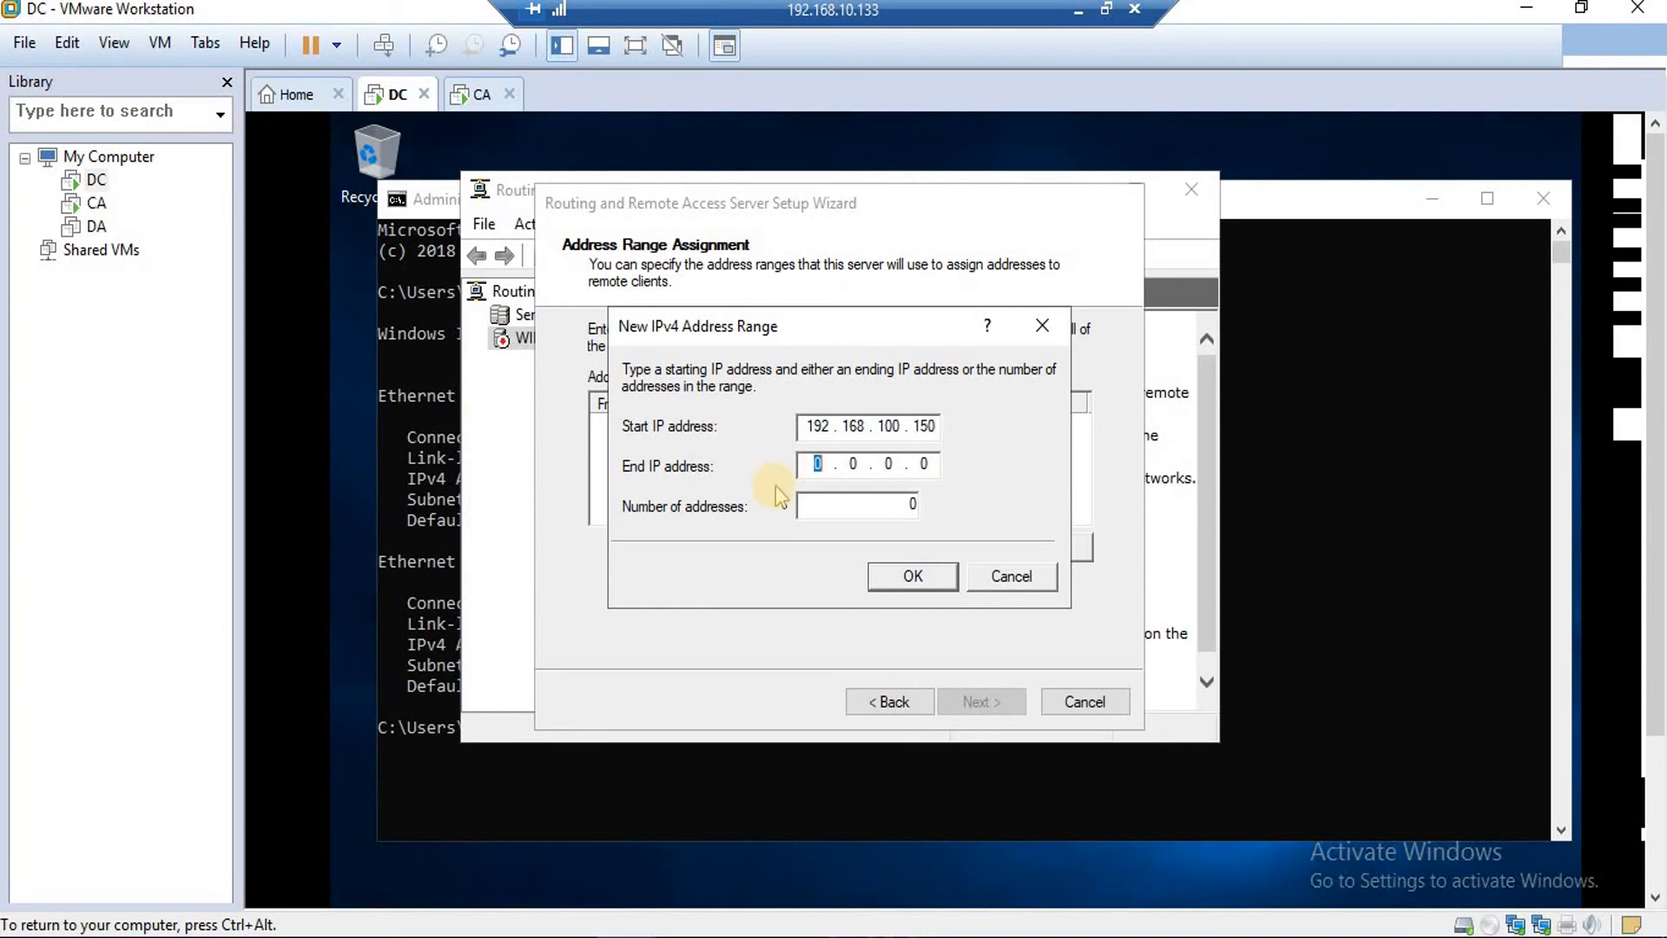
text(1)
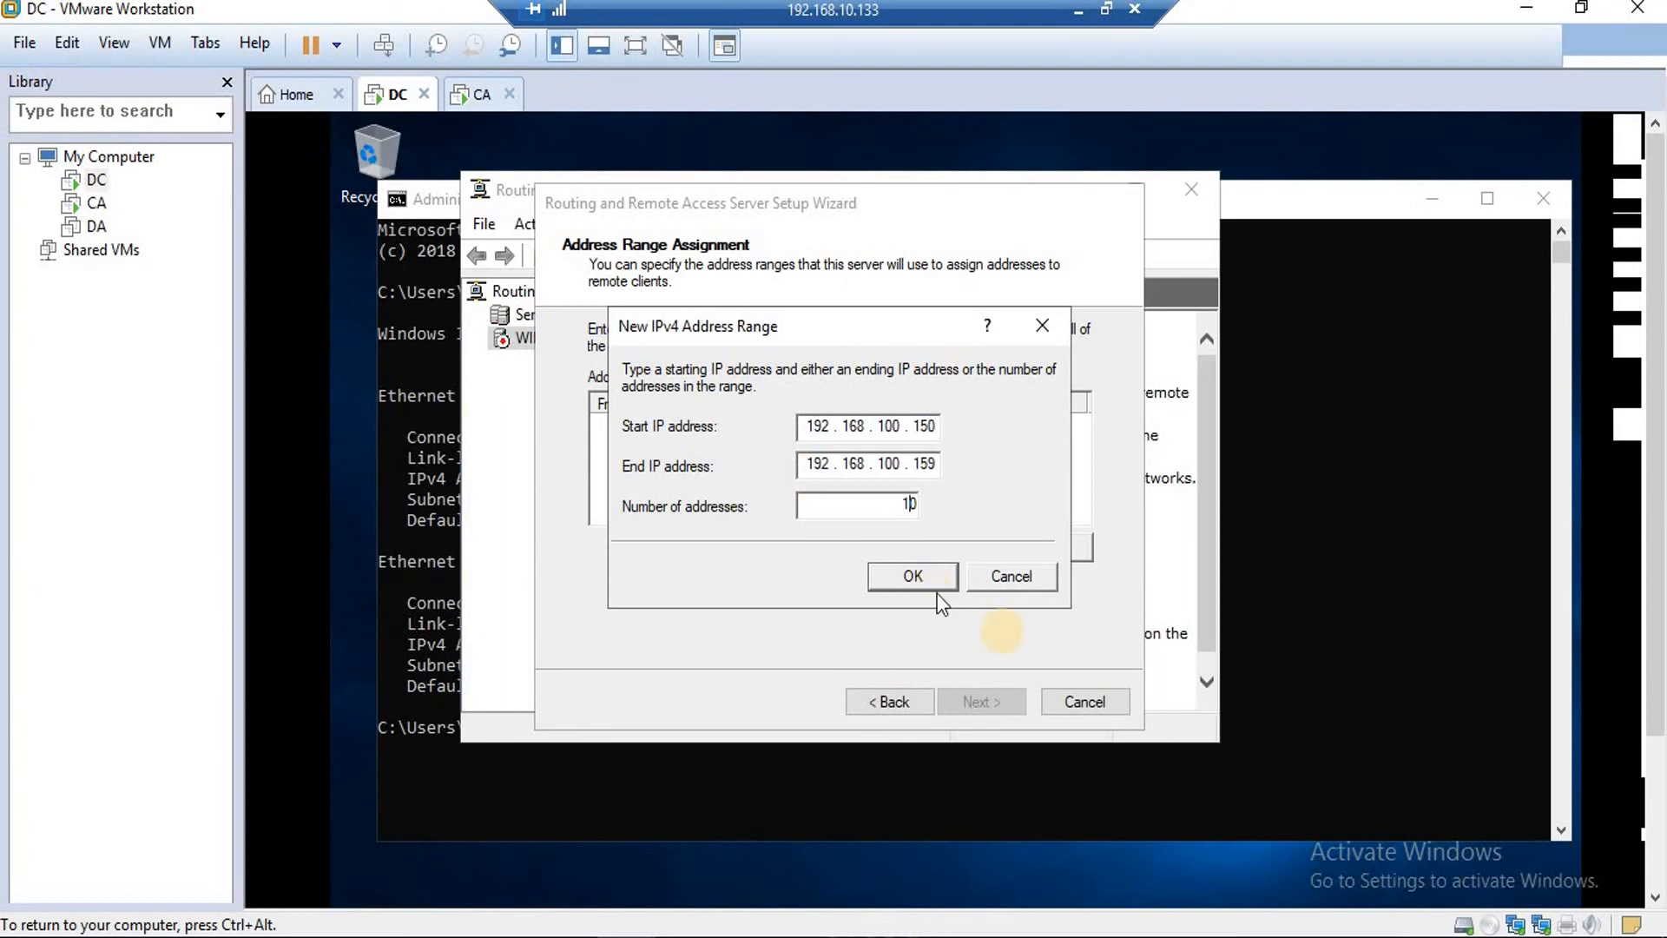
click(922, 578)
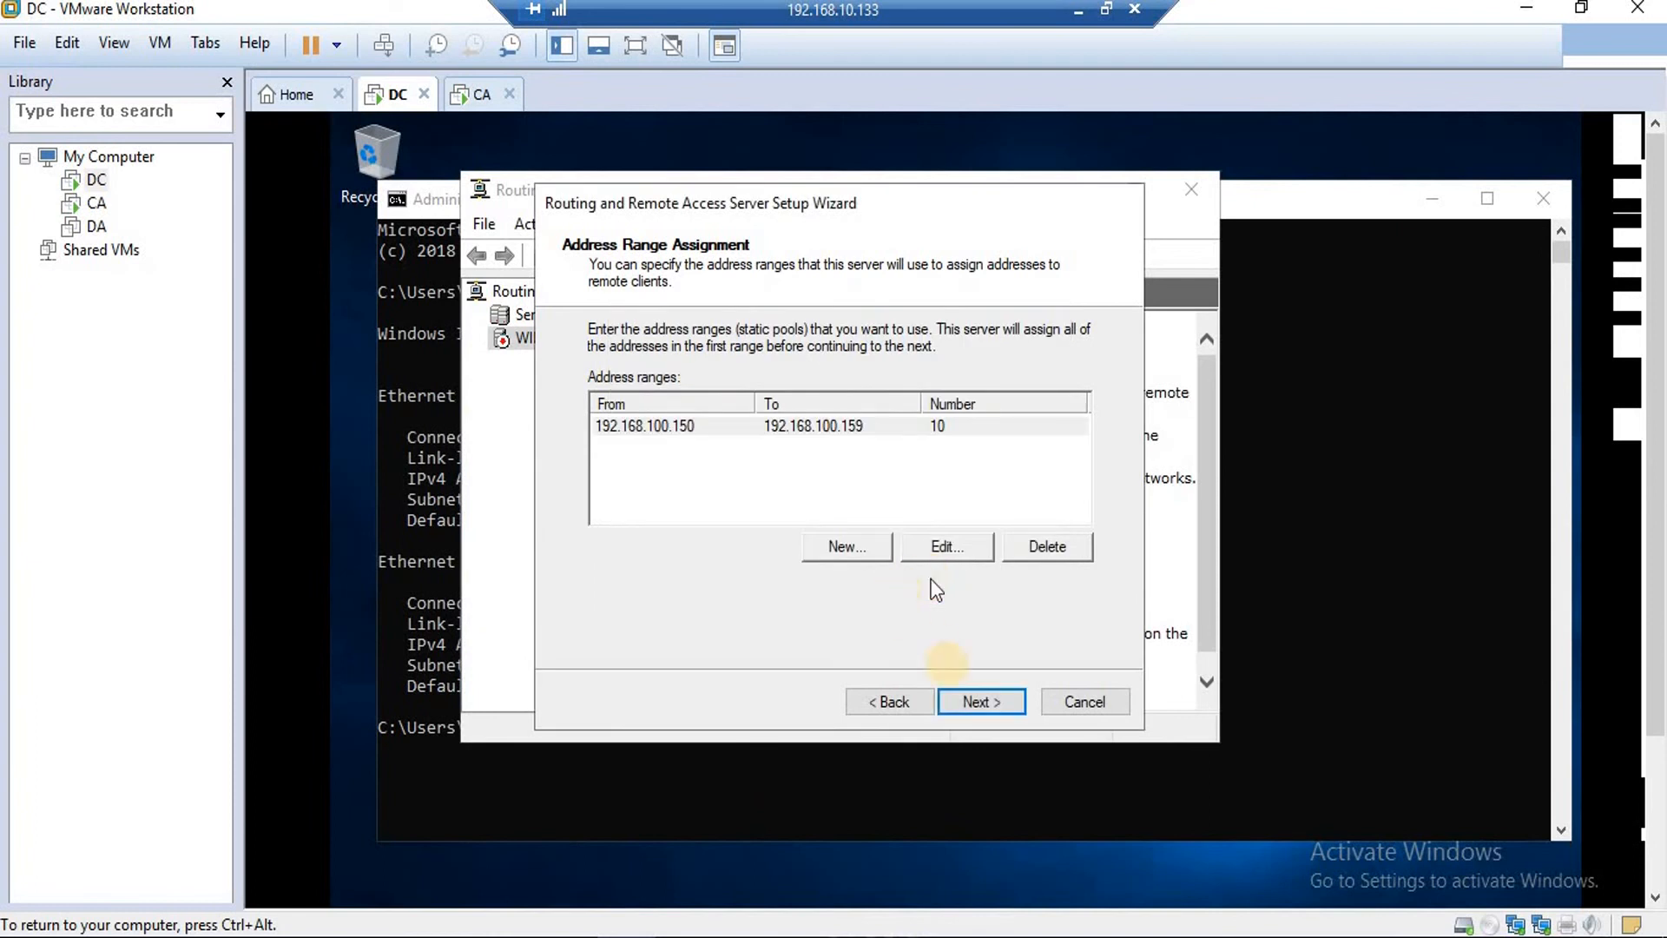
click(972, 702)
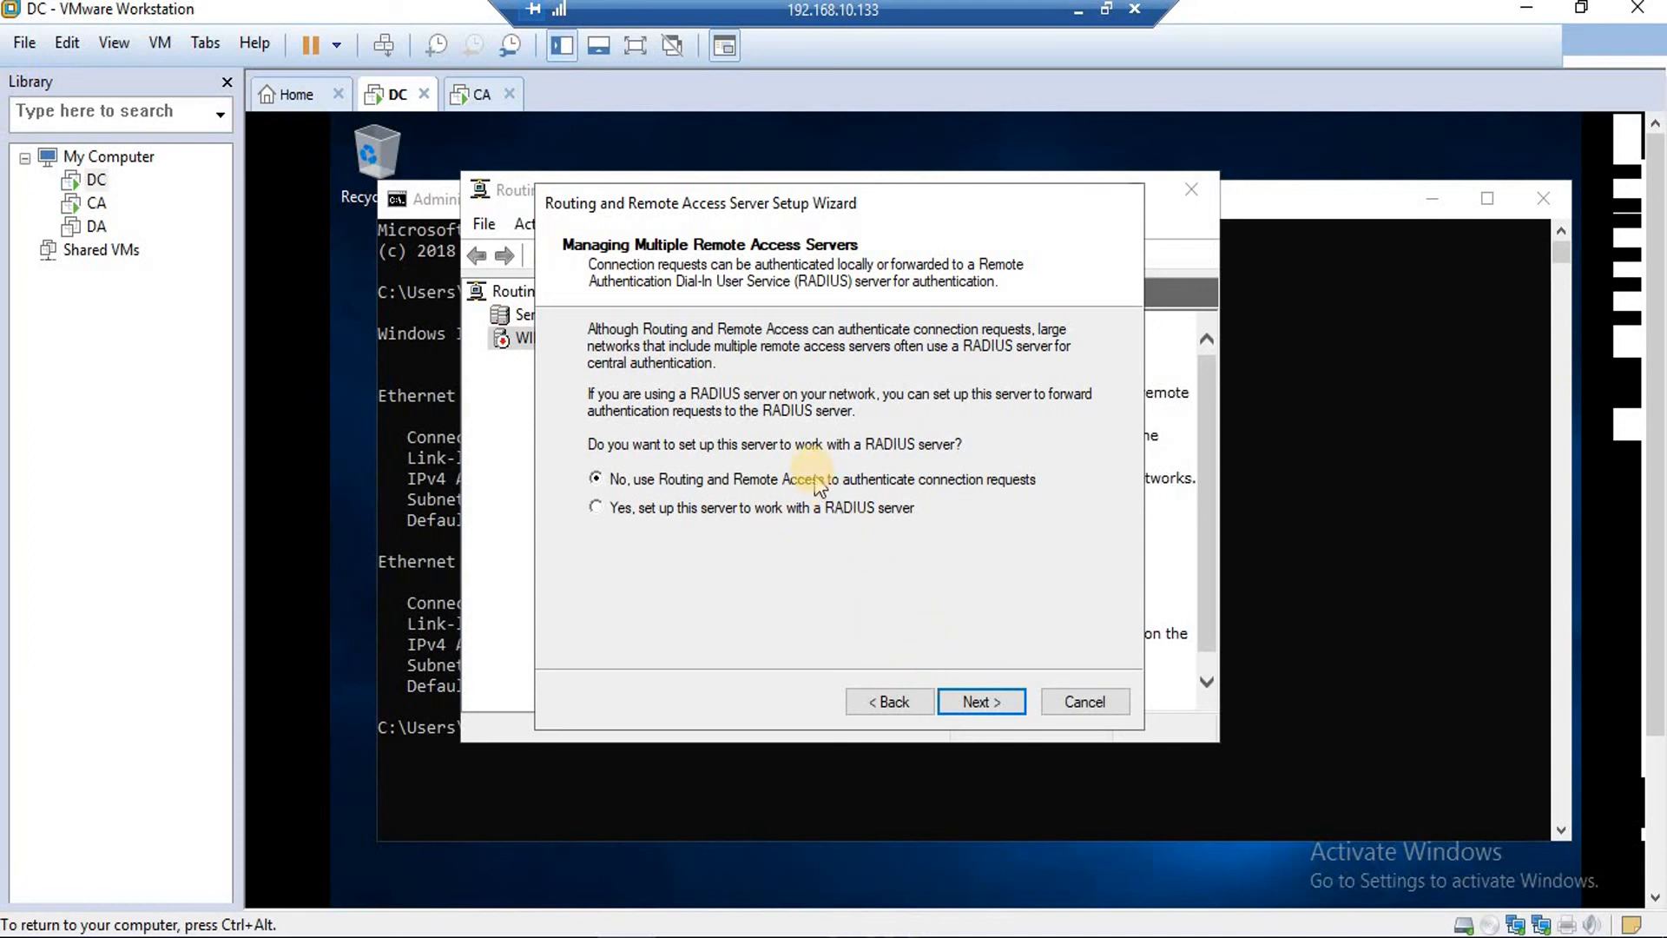
click(999, 702)
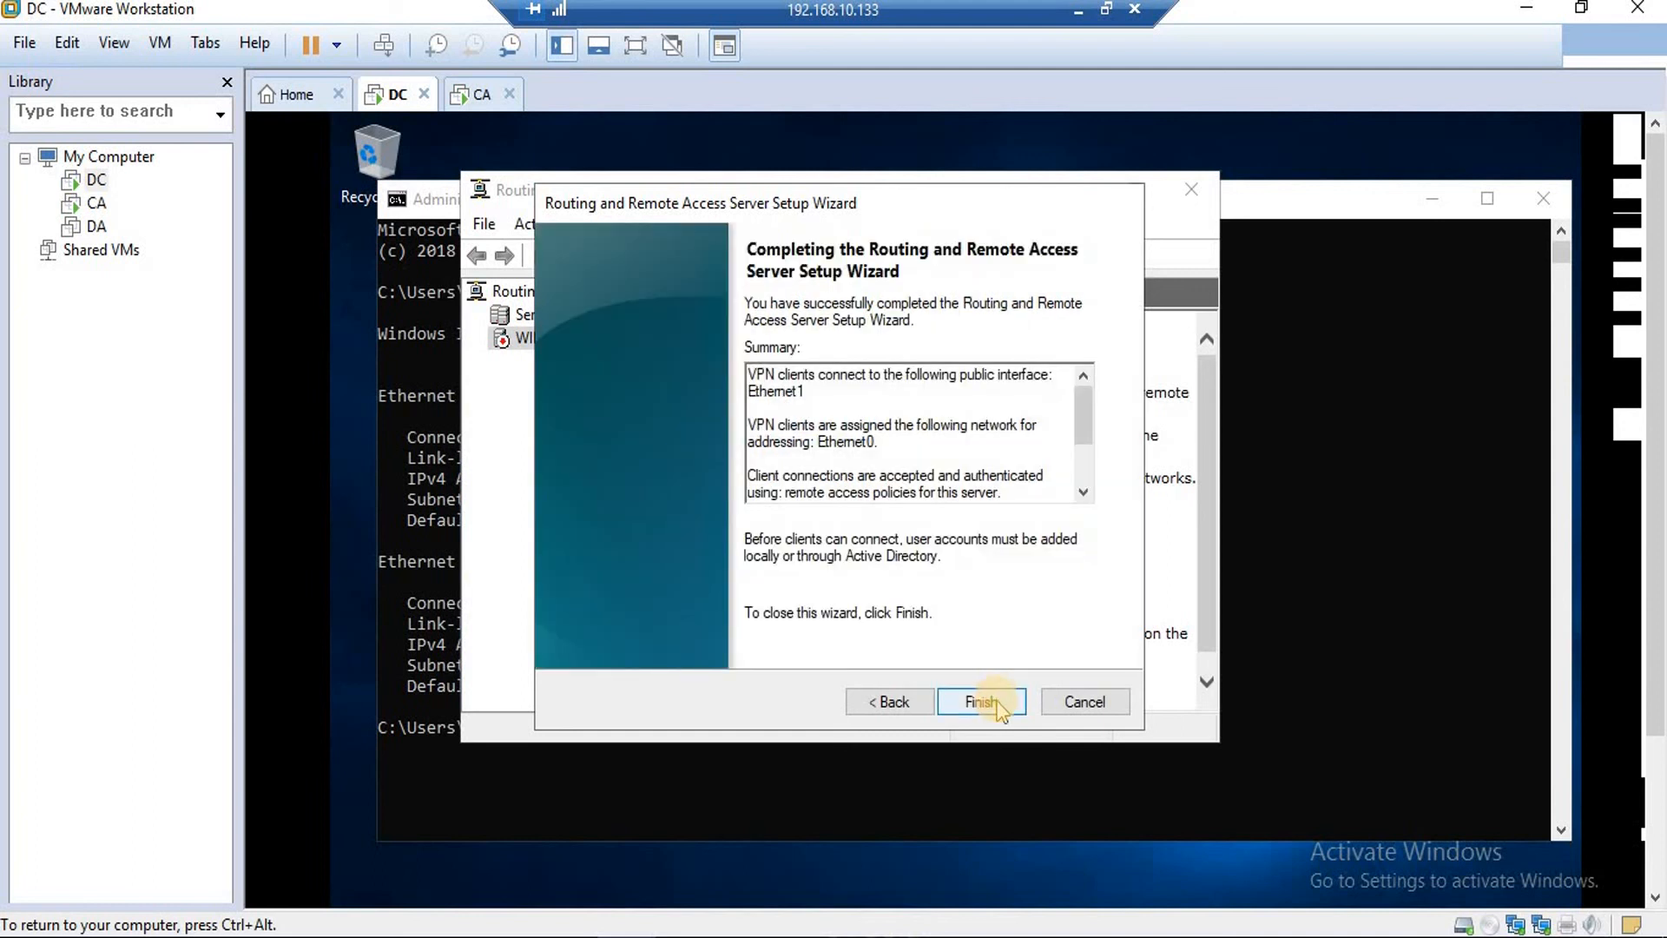
Finish the wizard, acknowledge the DHCP Relay Agent notice, and switch to the CA machine.
click(982, 704)
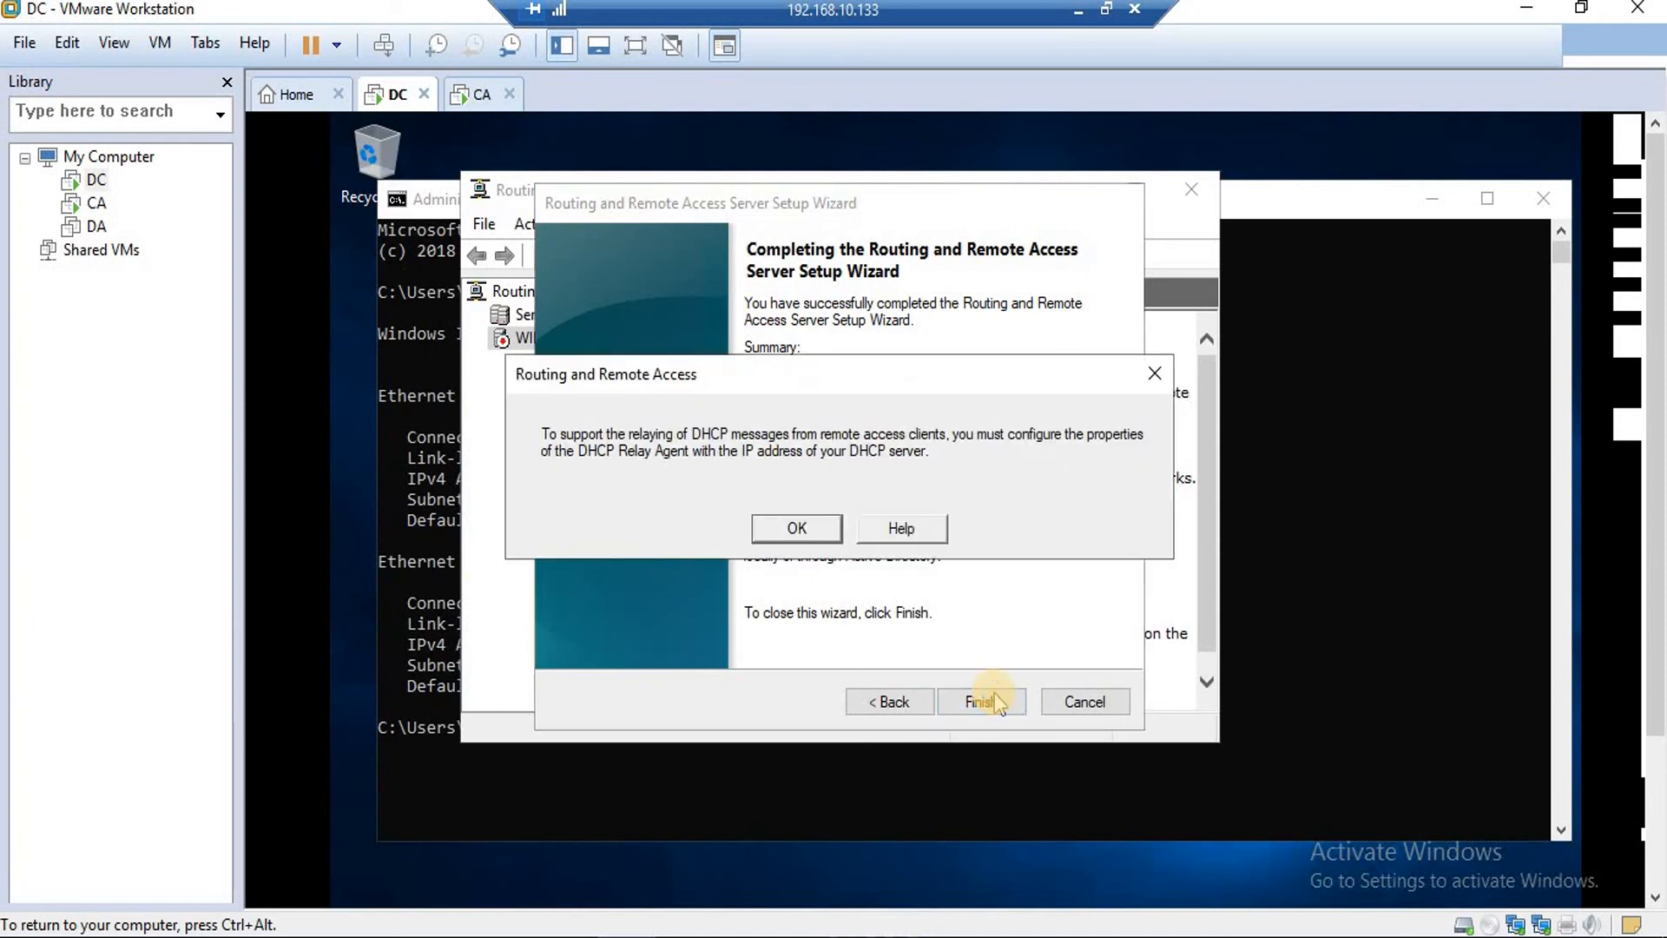
click(800, 532)
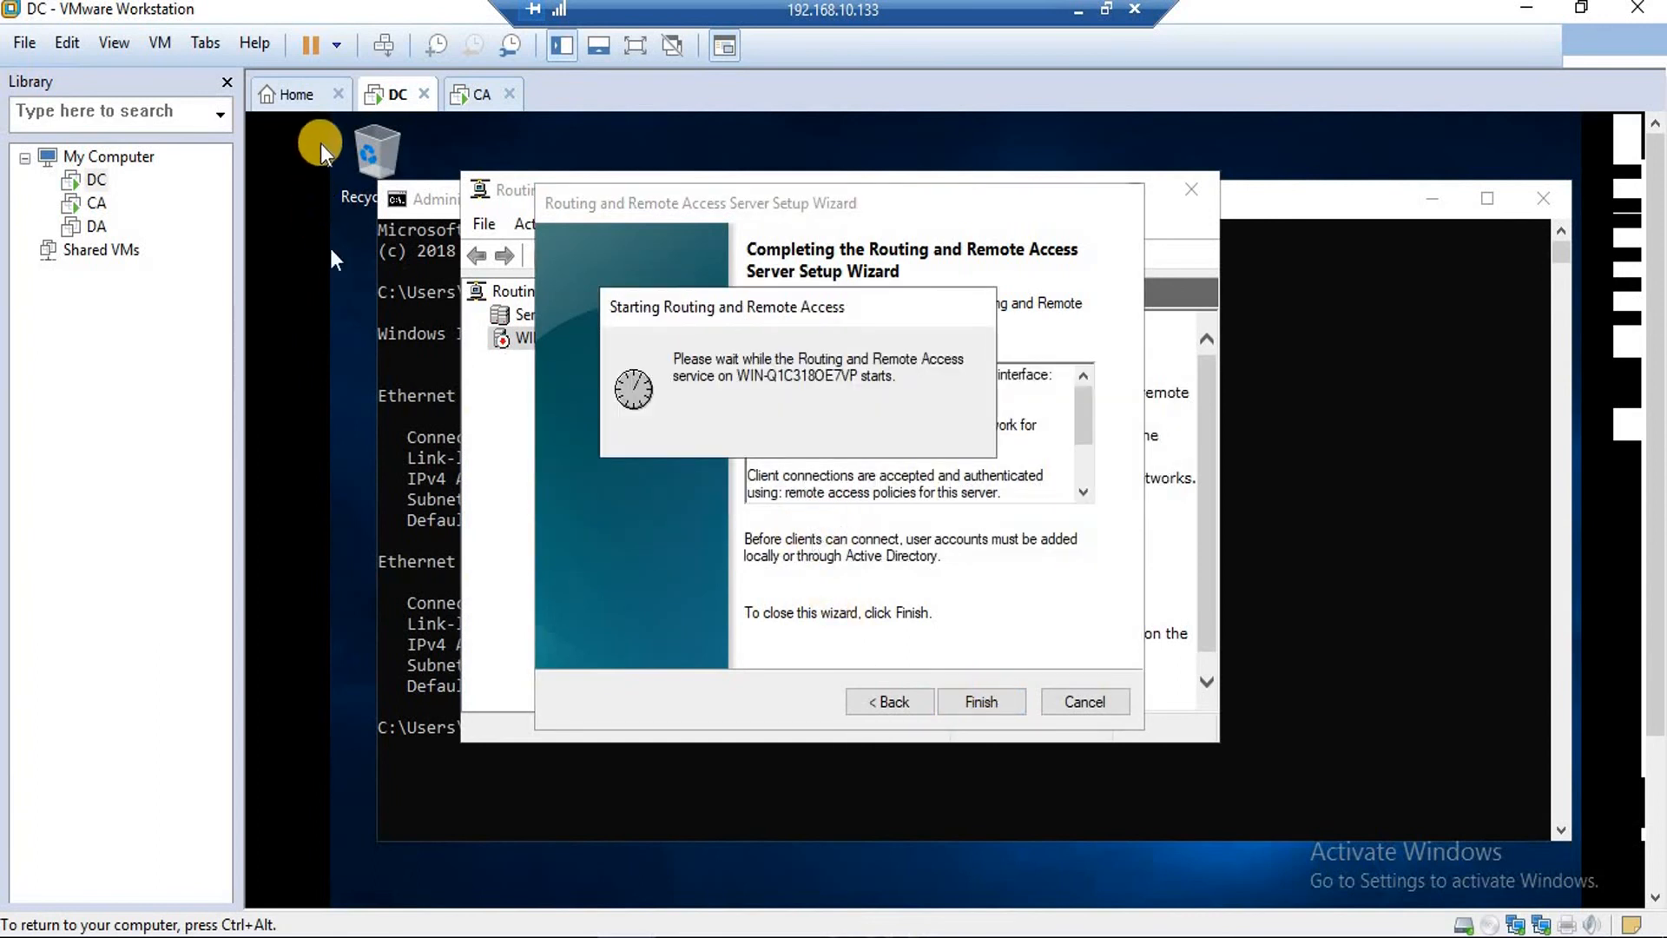
click(471, 95)
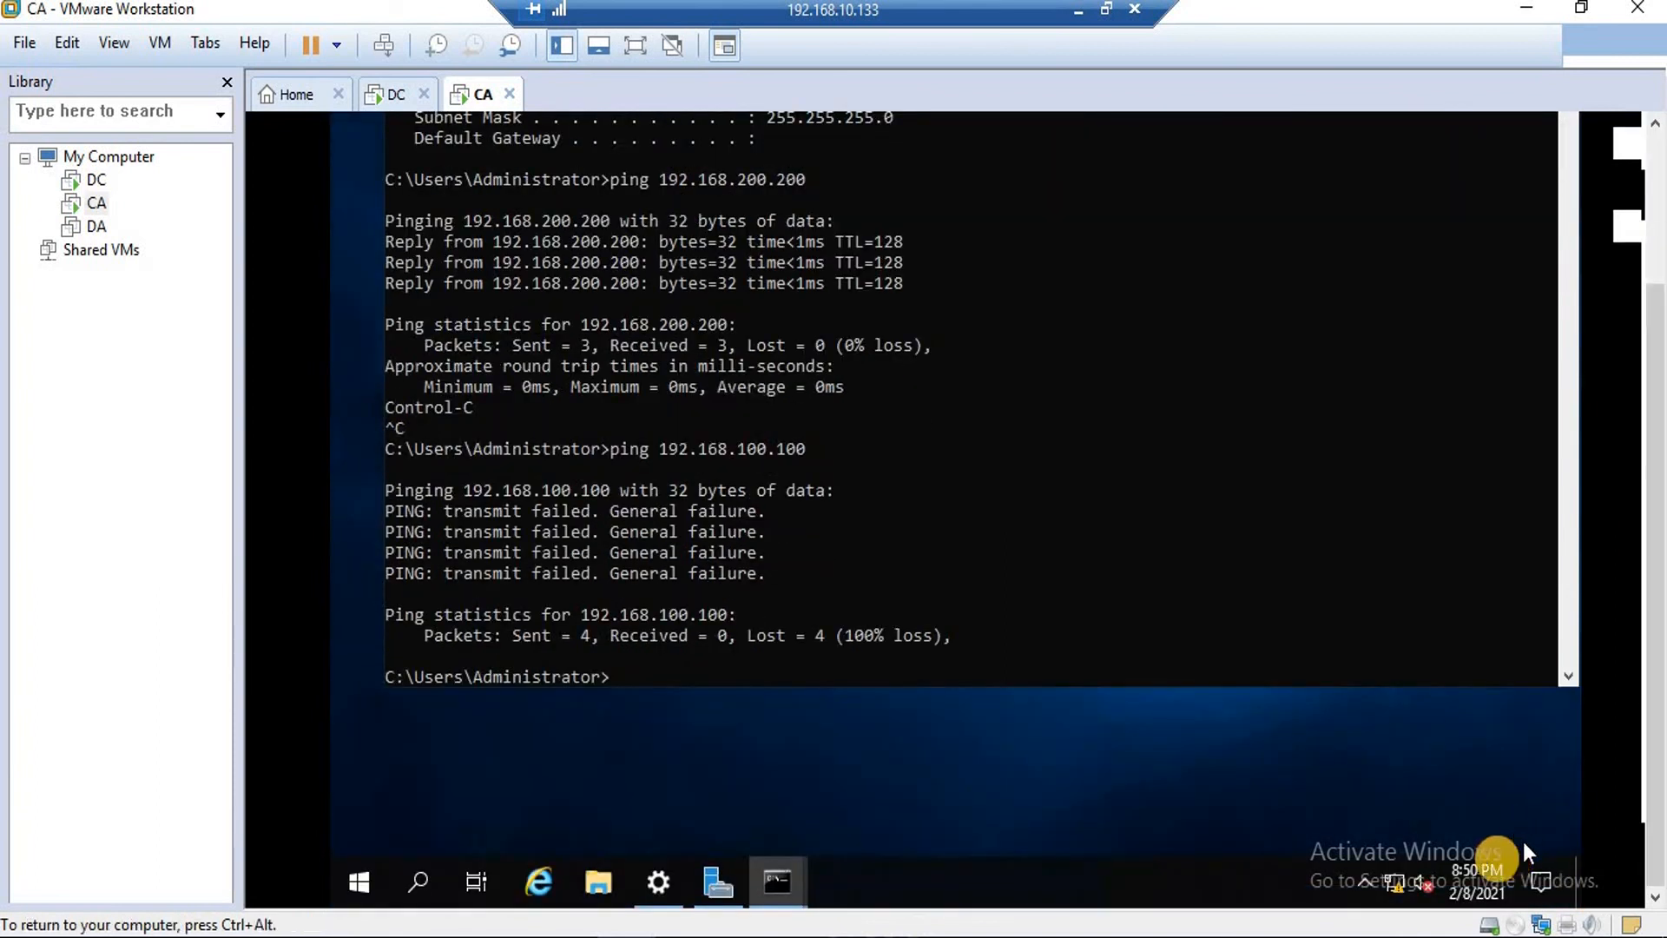
On CA, reach VPN settings from the tray network menu and start Add a VPN connection.
right_click(1396, 878)
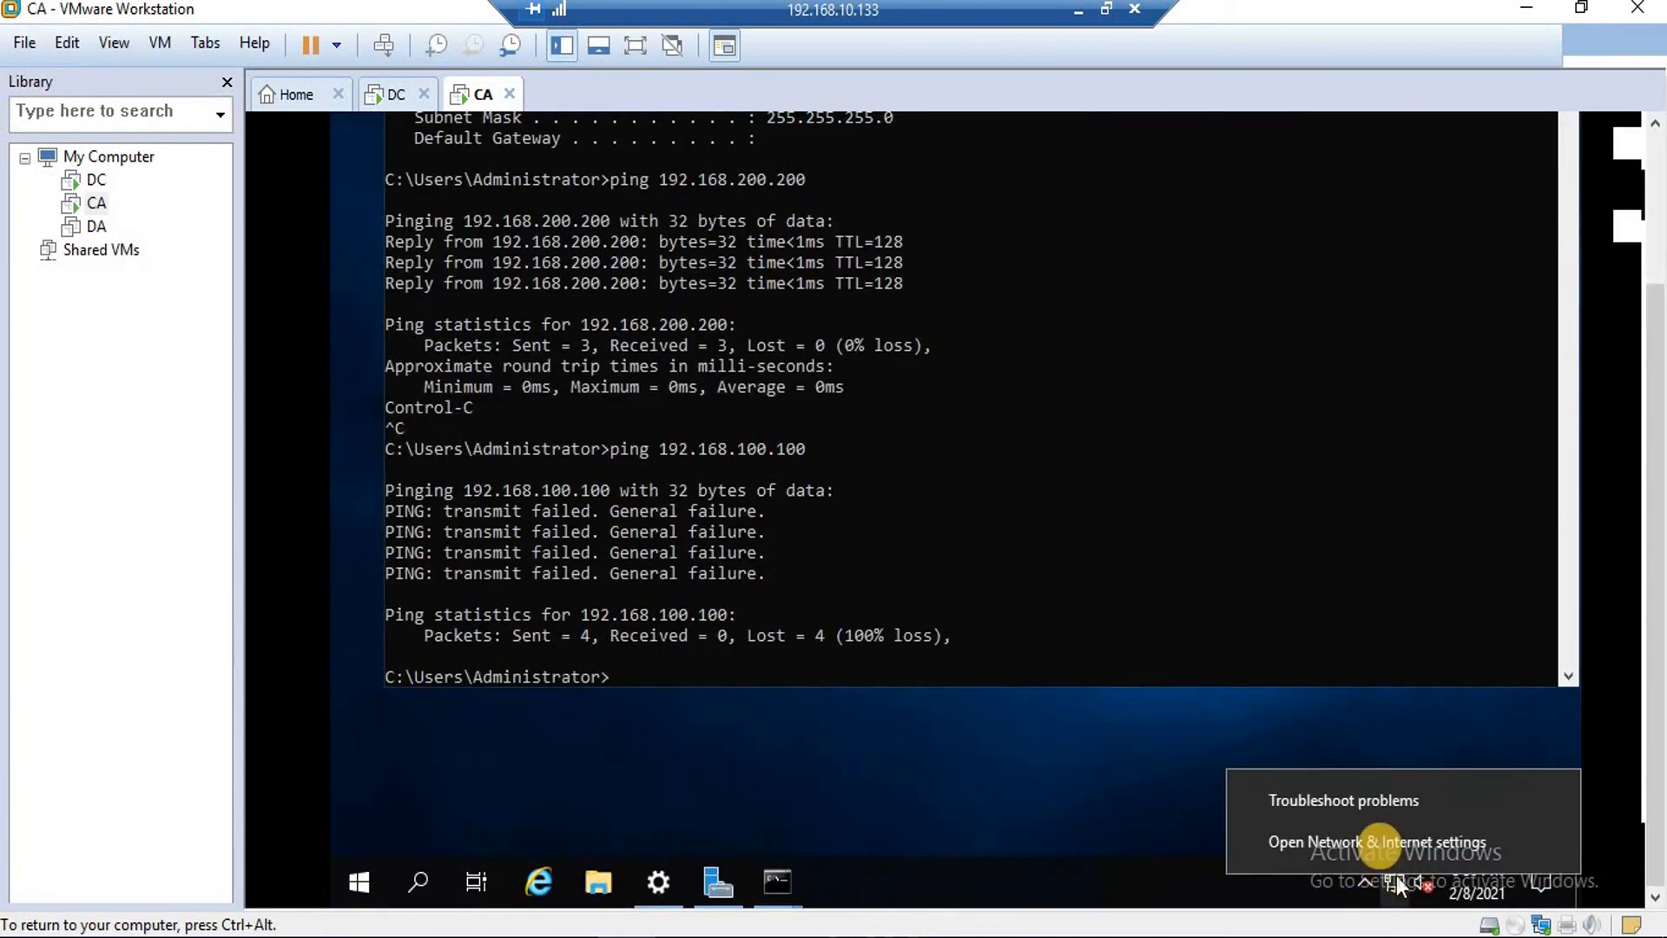
click(1372, 842)
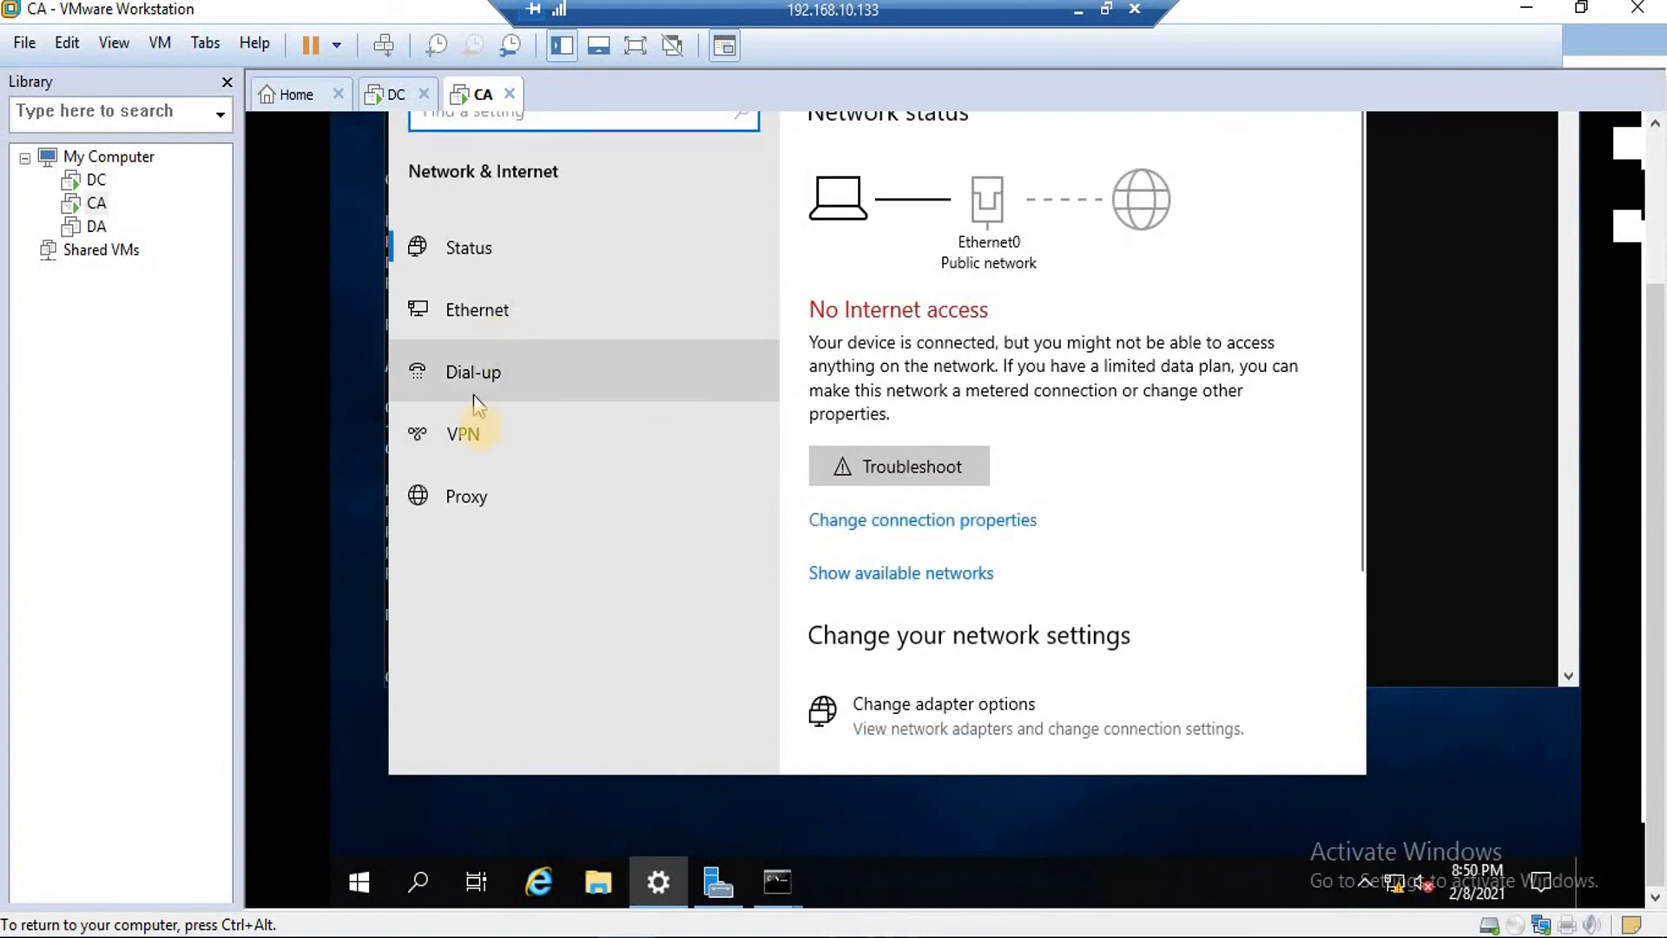
click(481, 436)
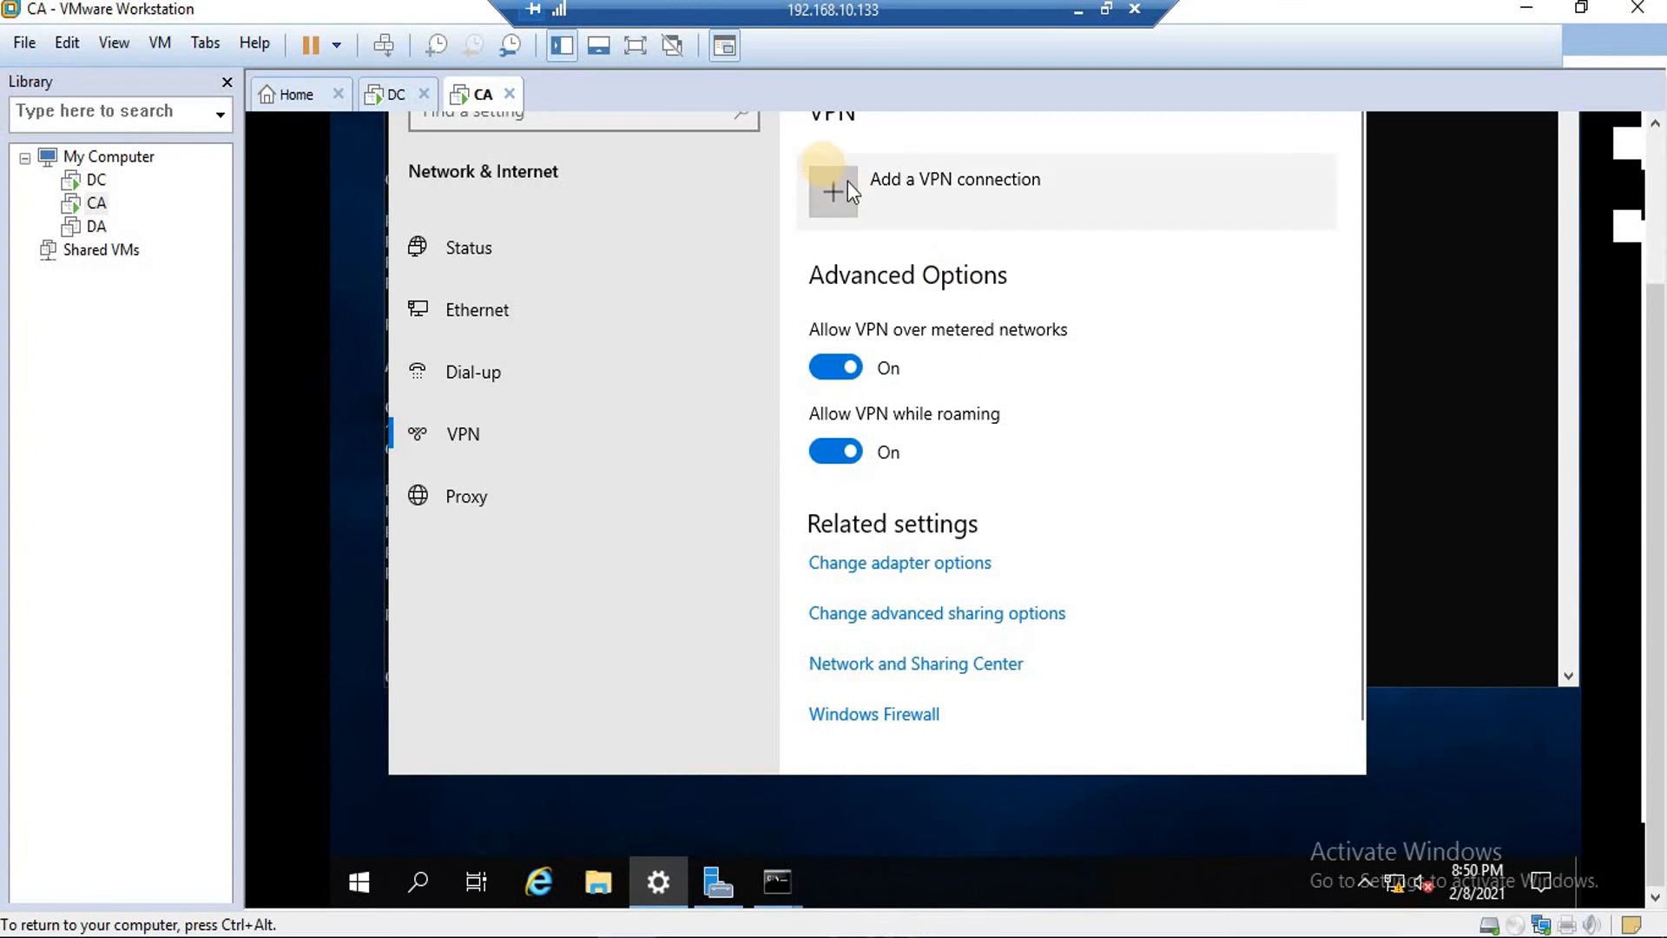
click(824, 170)
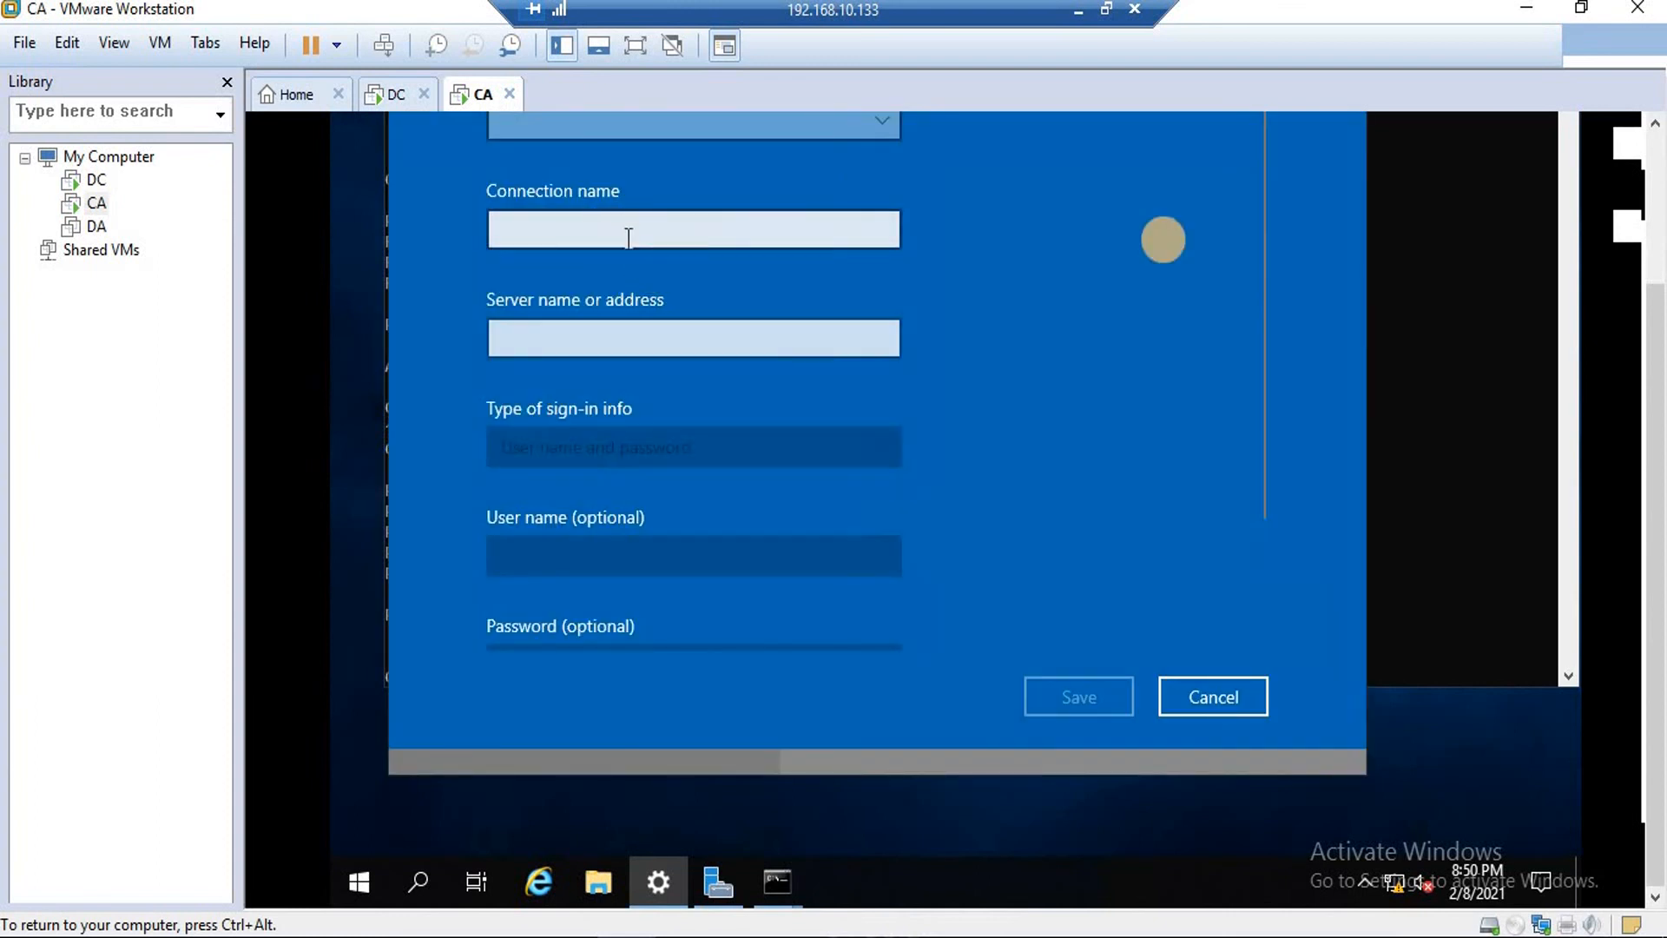
Choose Windows (built-in) as the VPN provider and name the connection 'my tssting vpn'.
drag(1644, 330, 1509, 215)
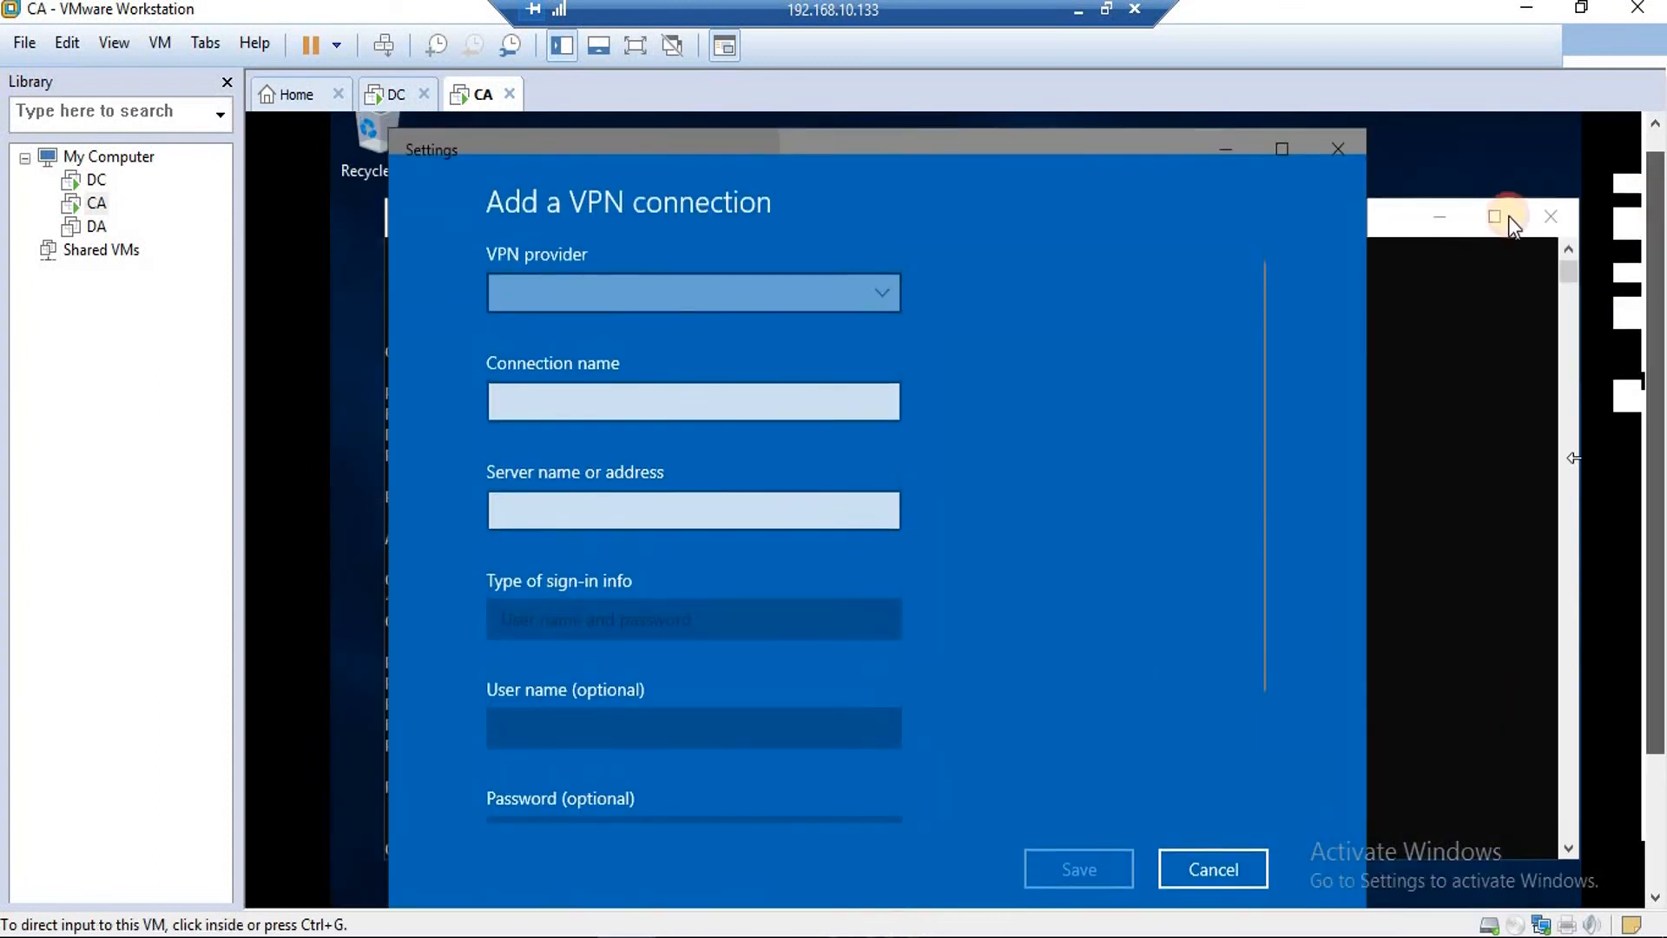
click(694, 290)
click(690, 292)
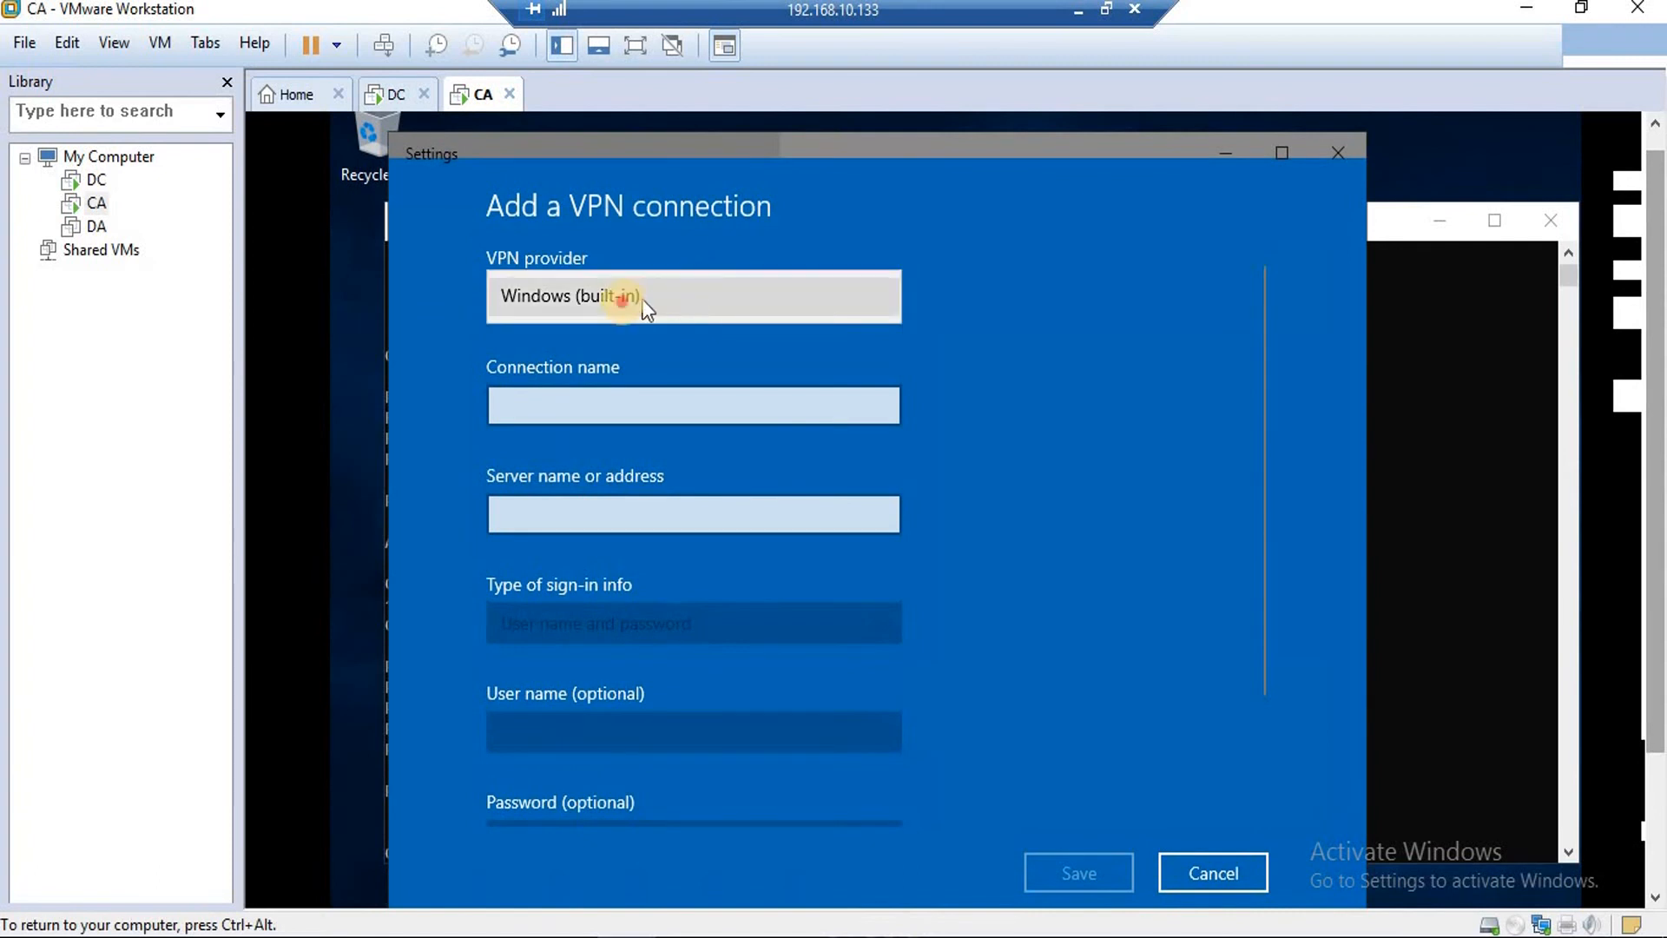
click(623, 408)
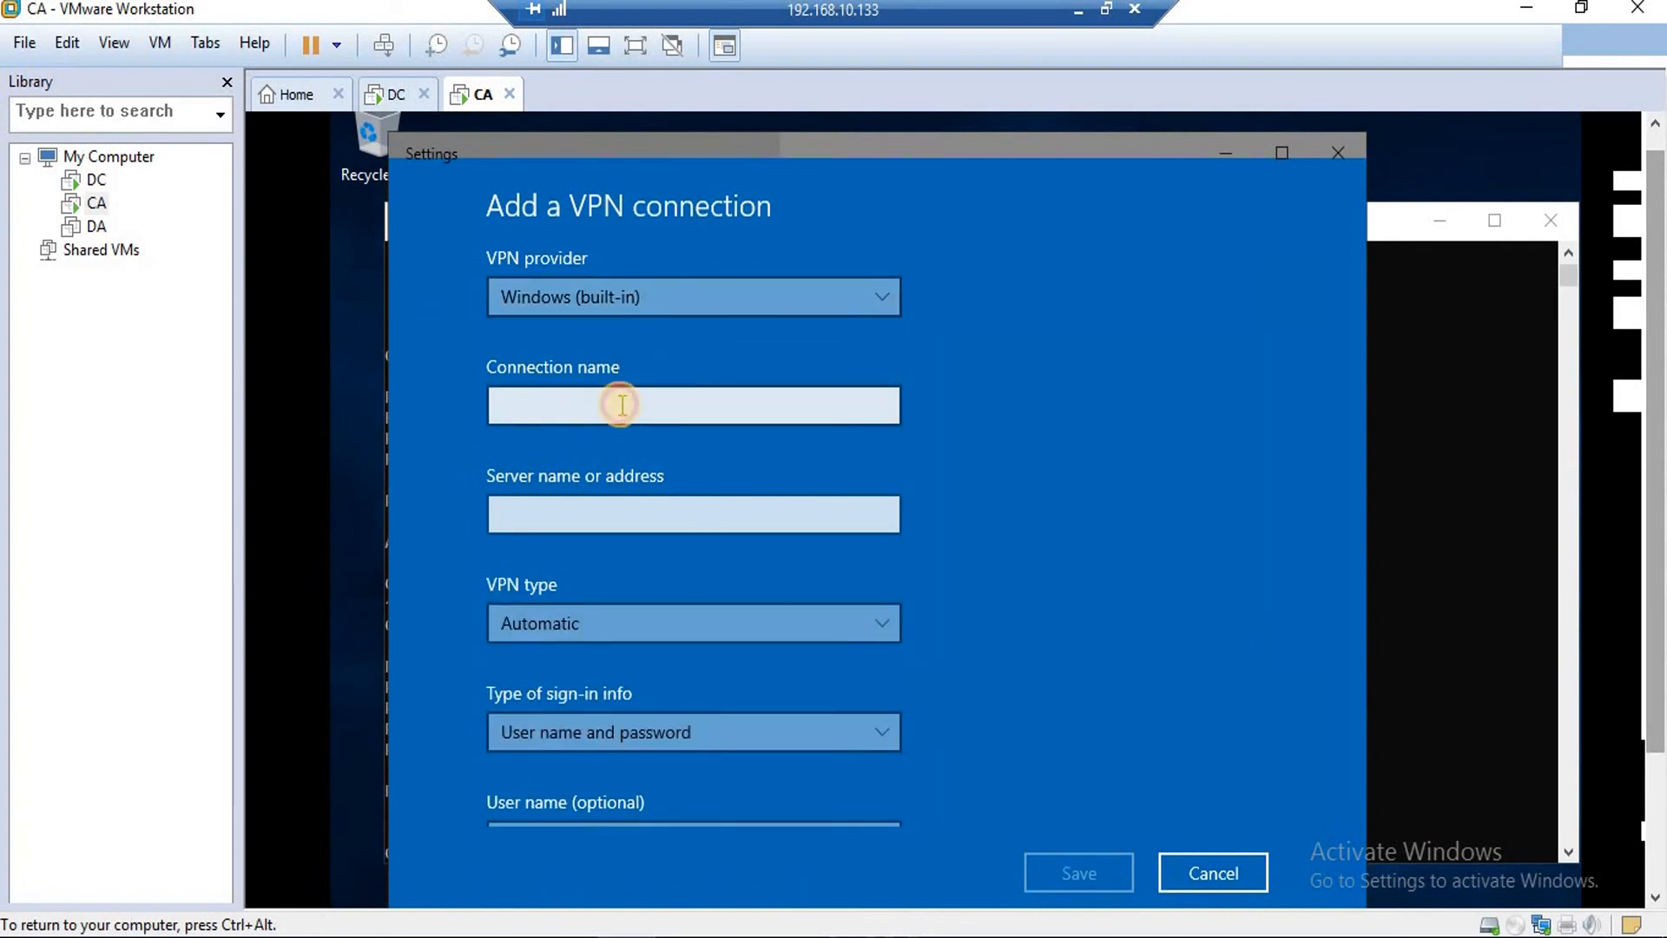
click(621, 405)
text(my tsting vpn)
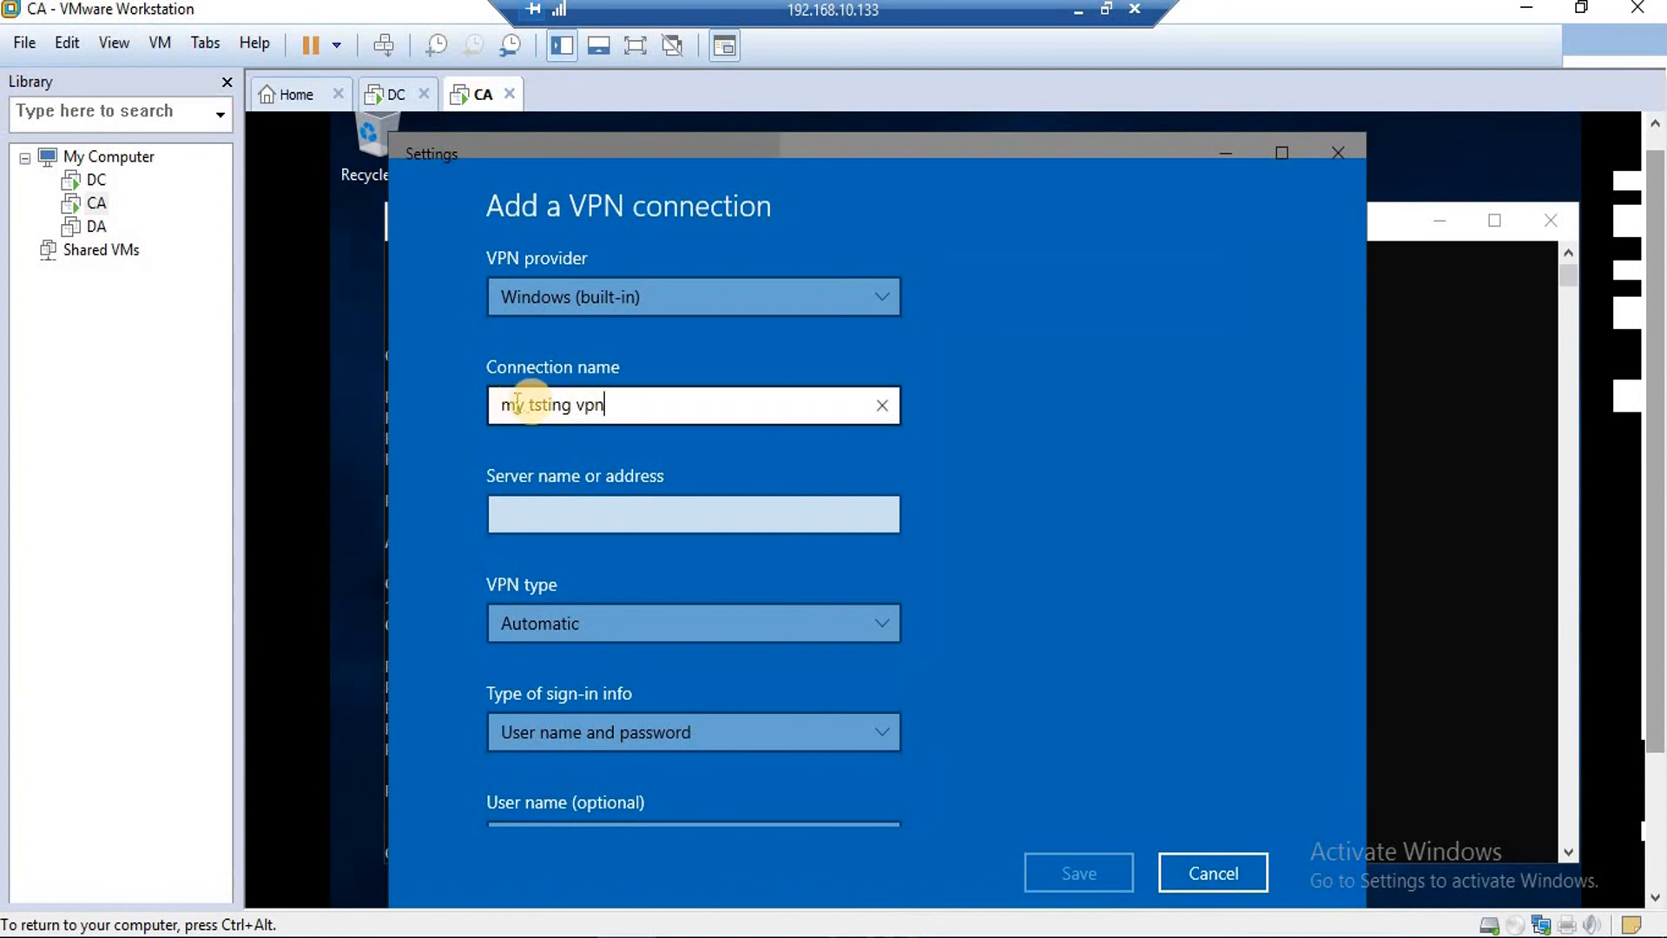
click(536, 402)
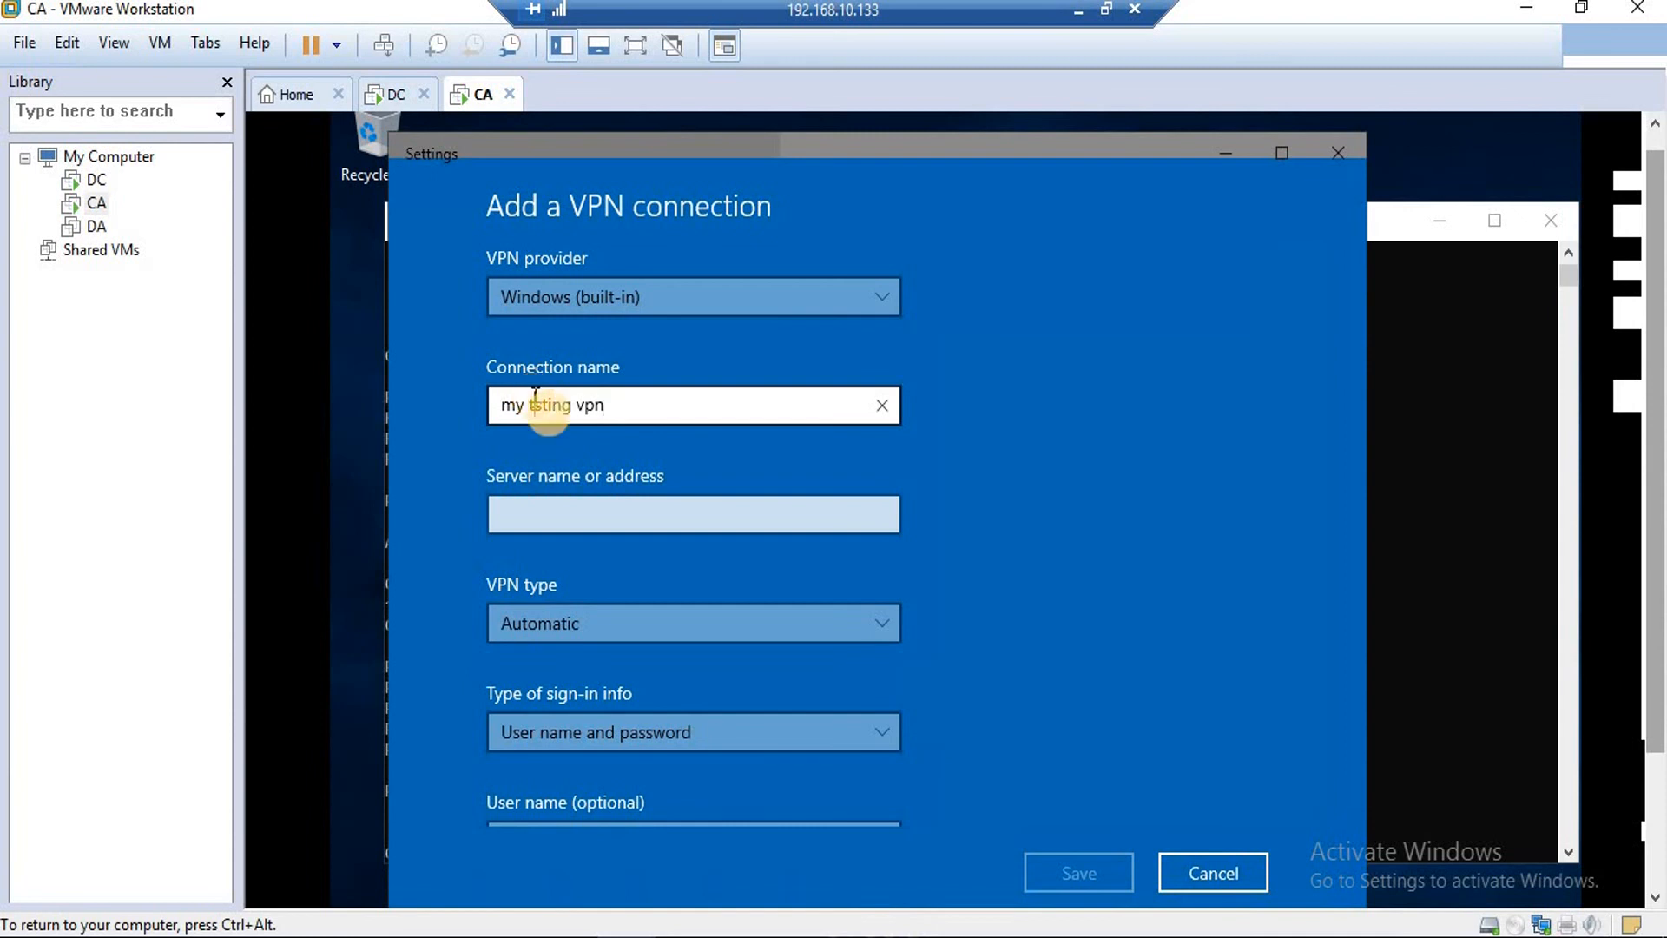
text(e)
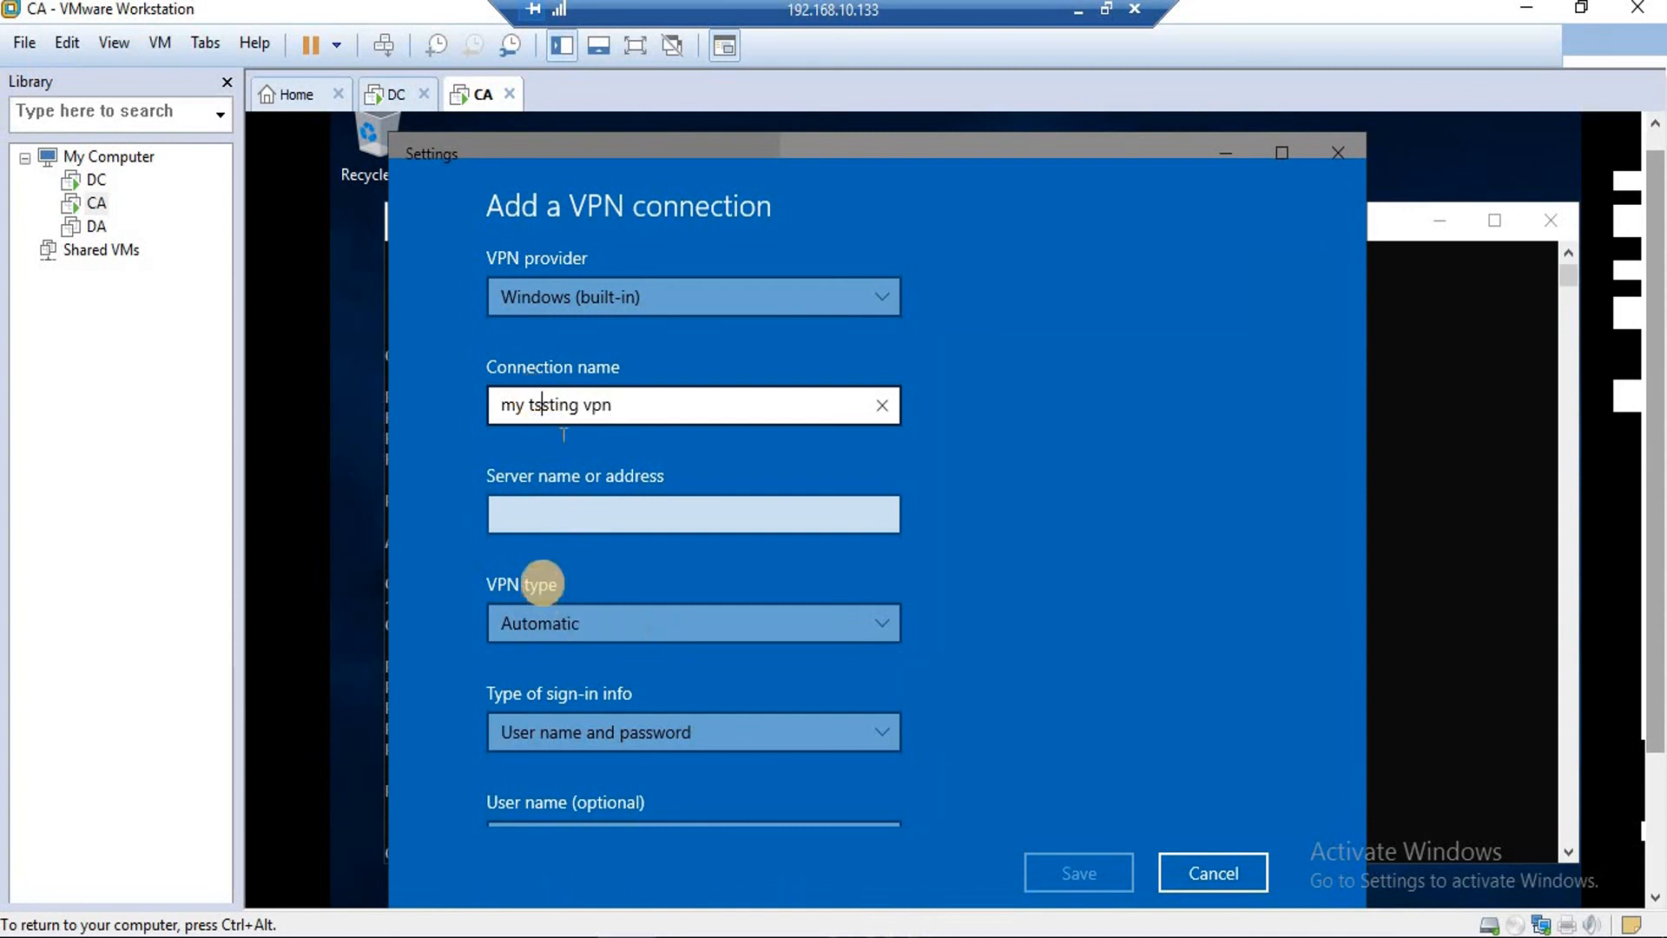
Set server 192.168.200.200 with Automatic VPN type, enter the user name and password, and save.
click(504, 517)
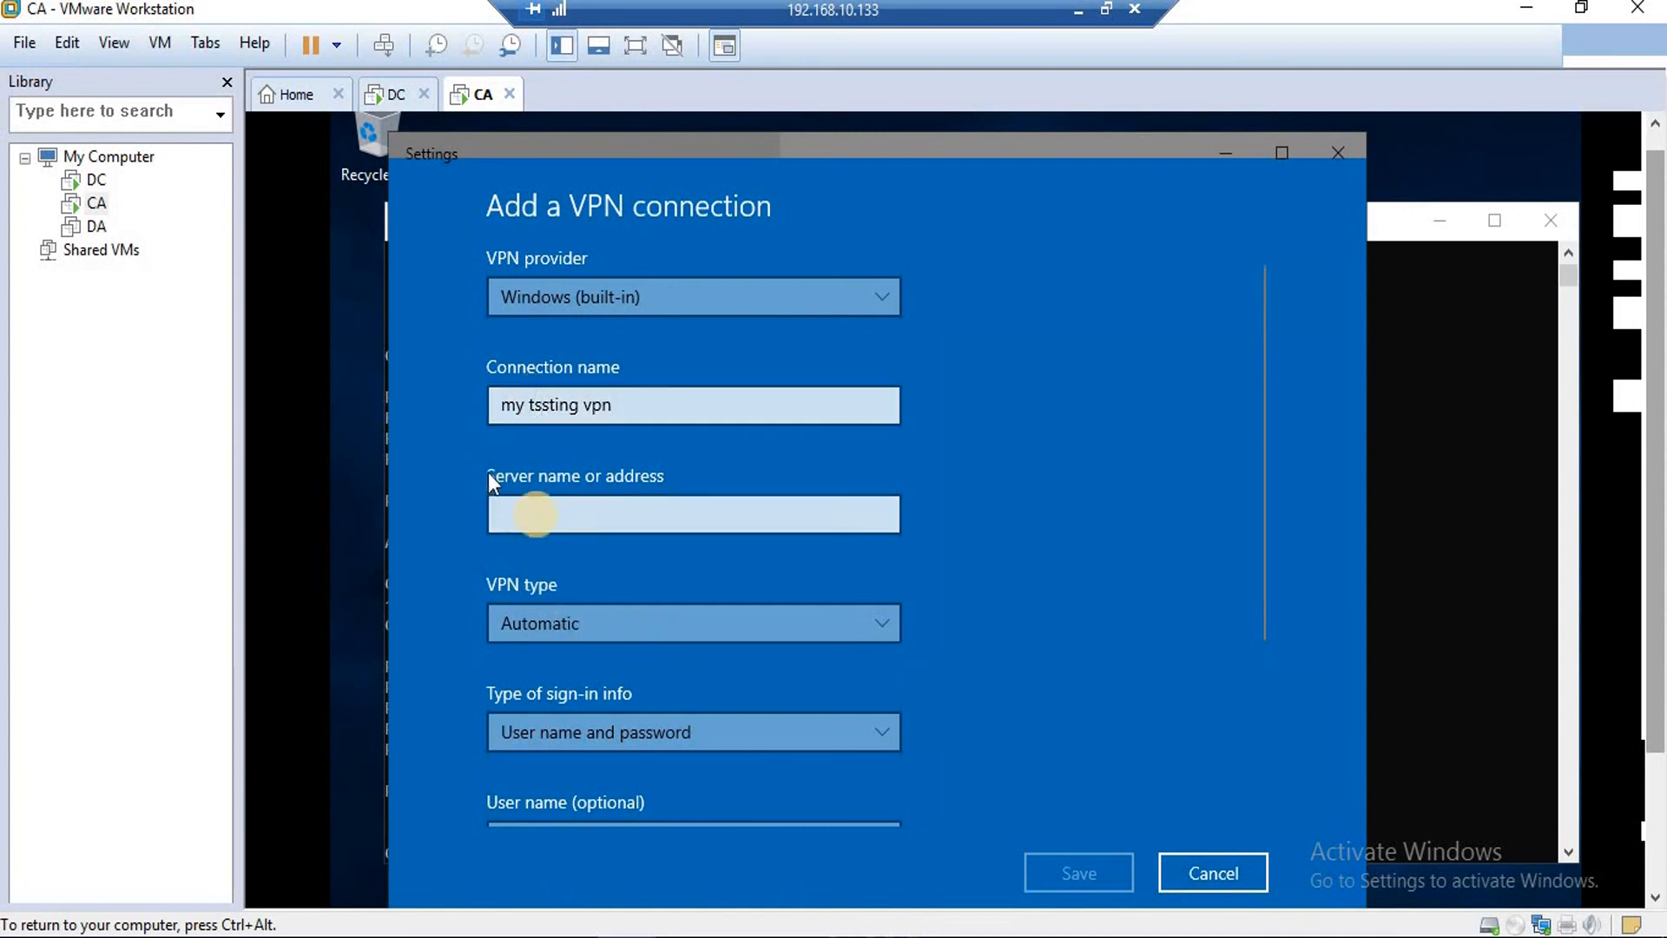
click(640, 634)
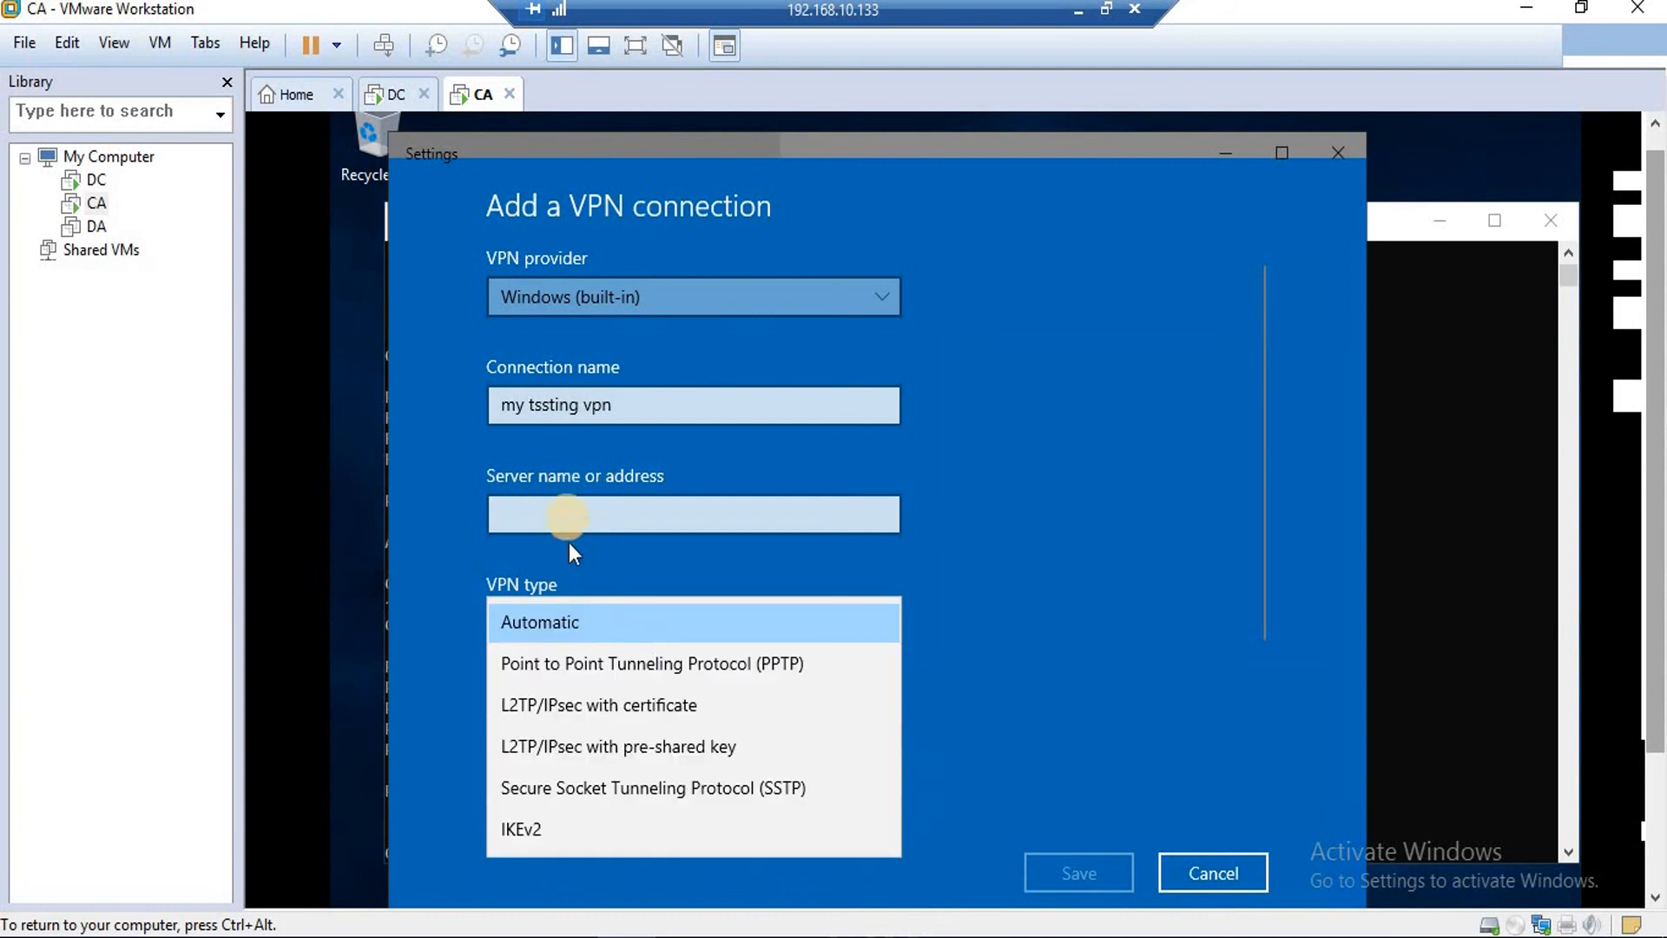
click(566, 514)
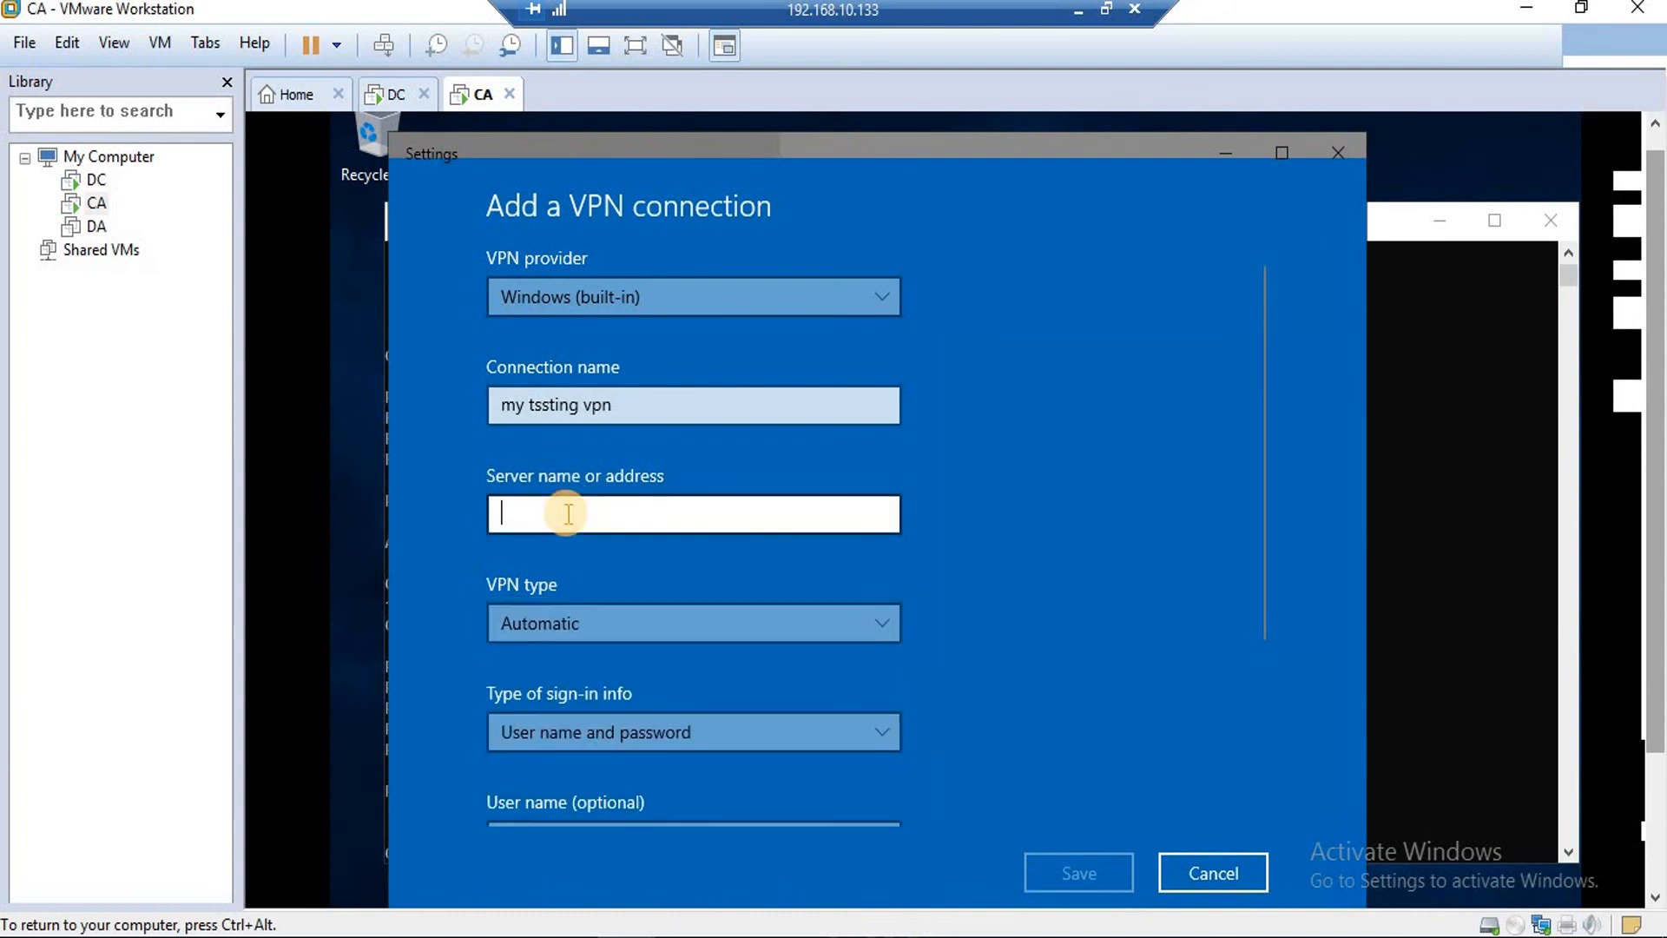
text(192.168)
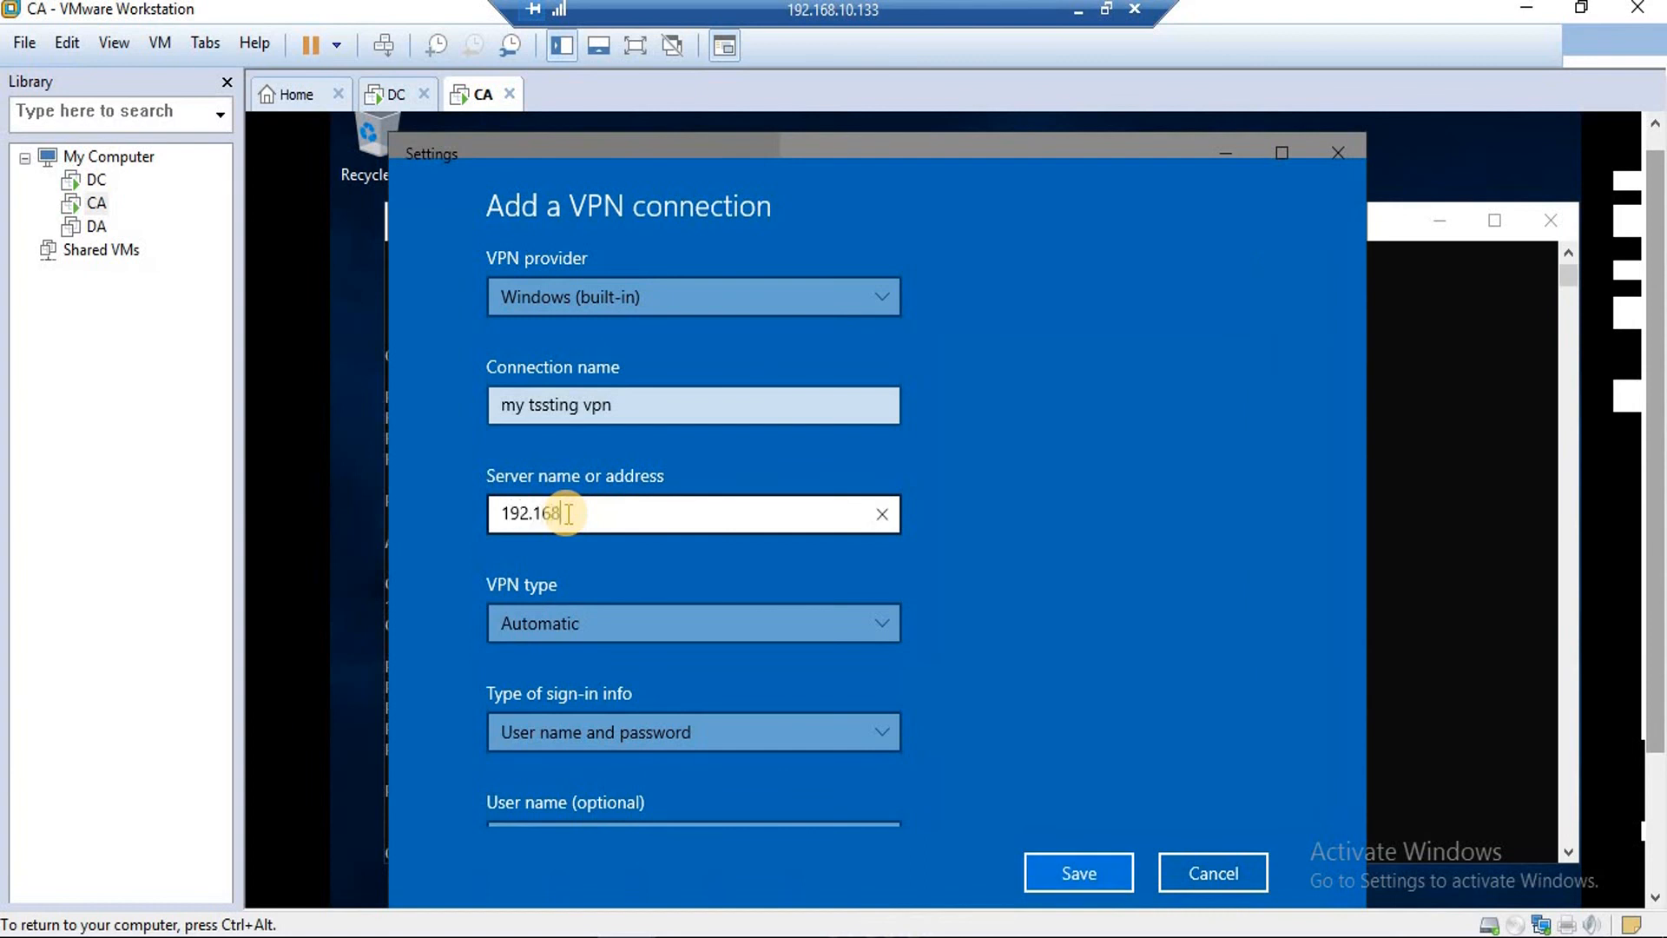
text(.200.200)
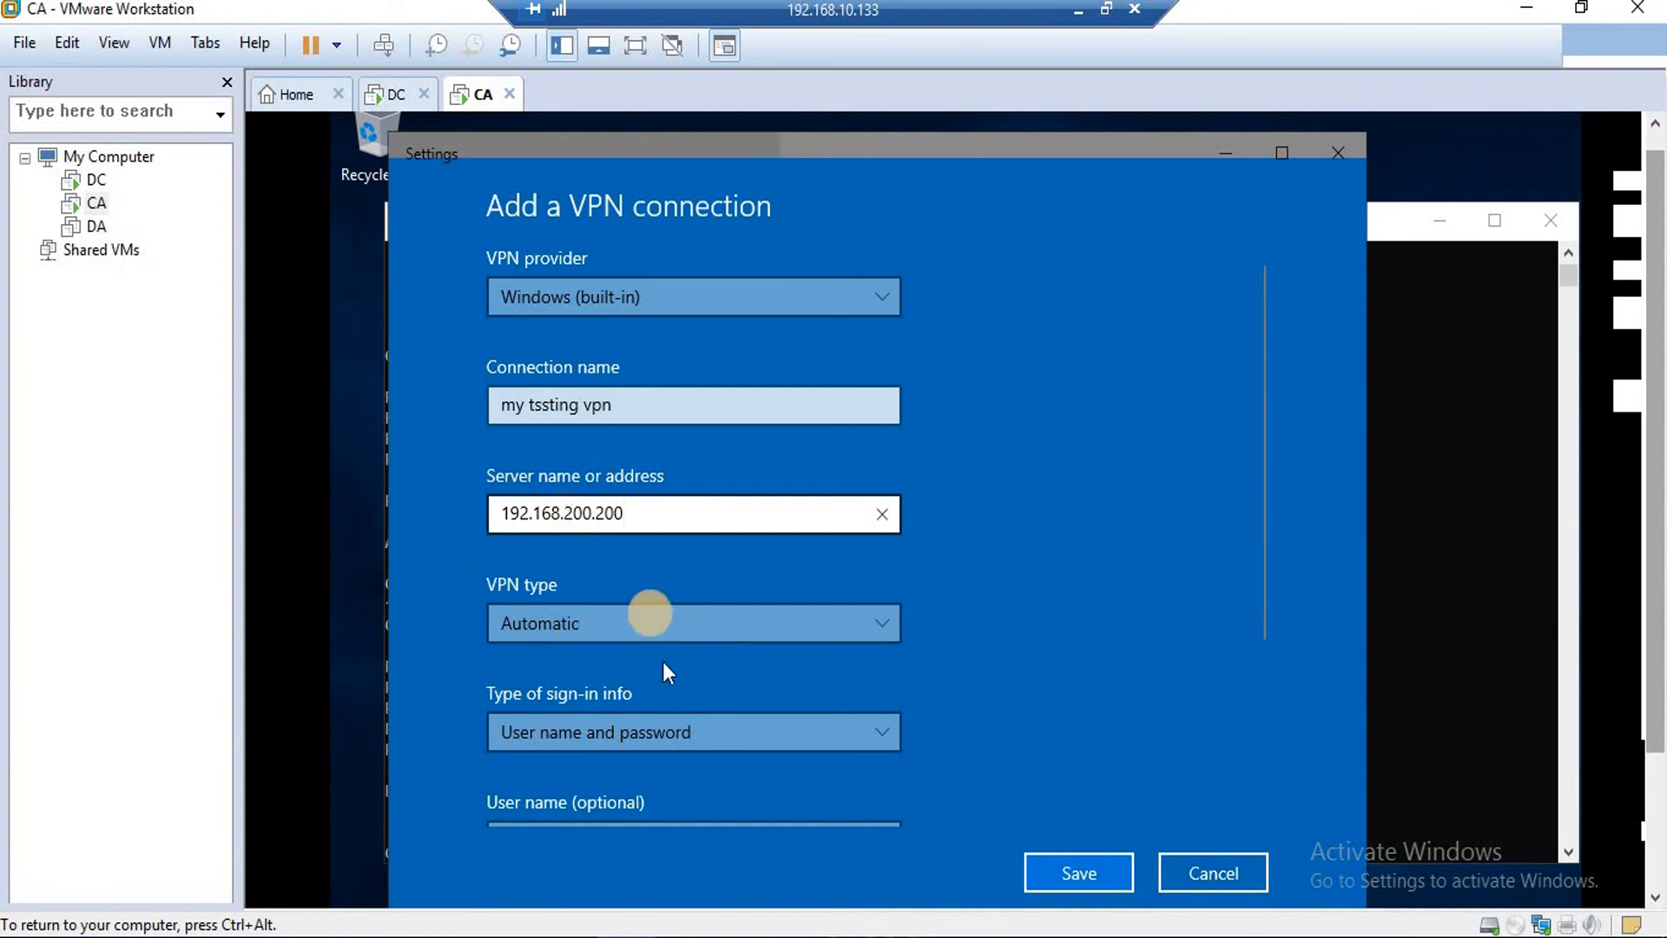
scroll(668, 732, down, 2)
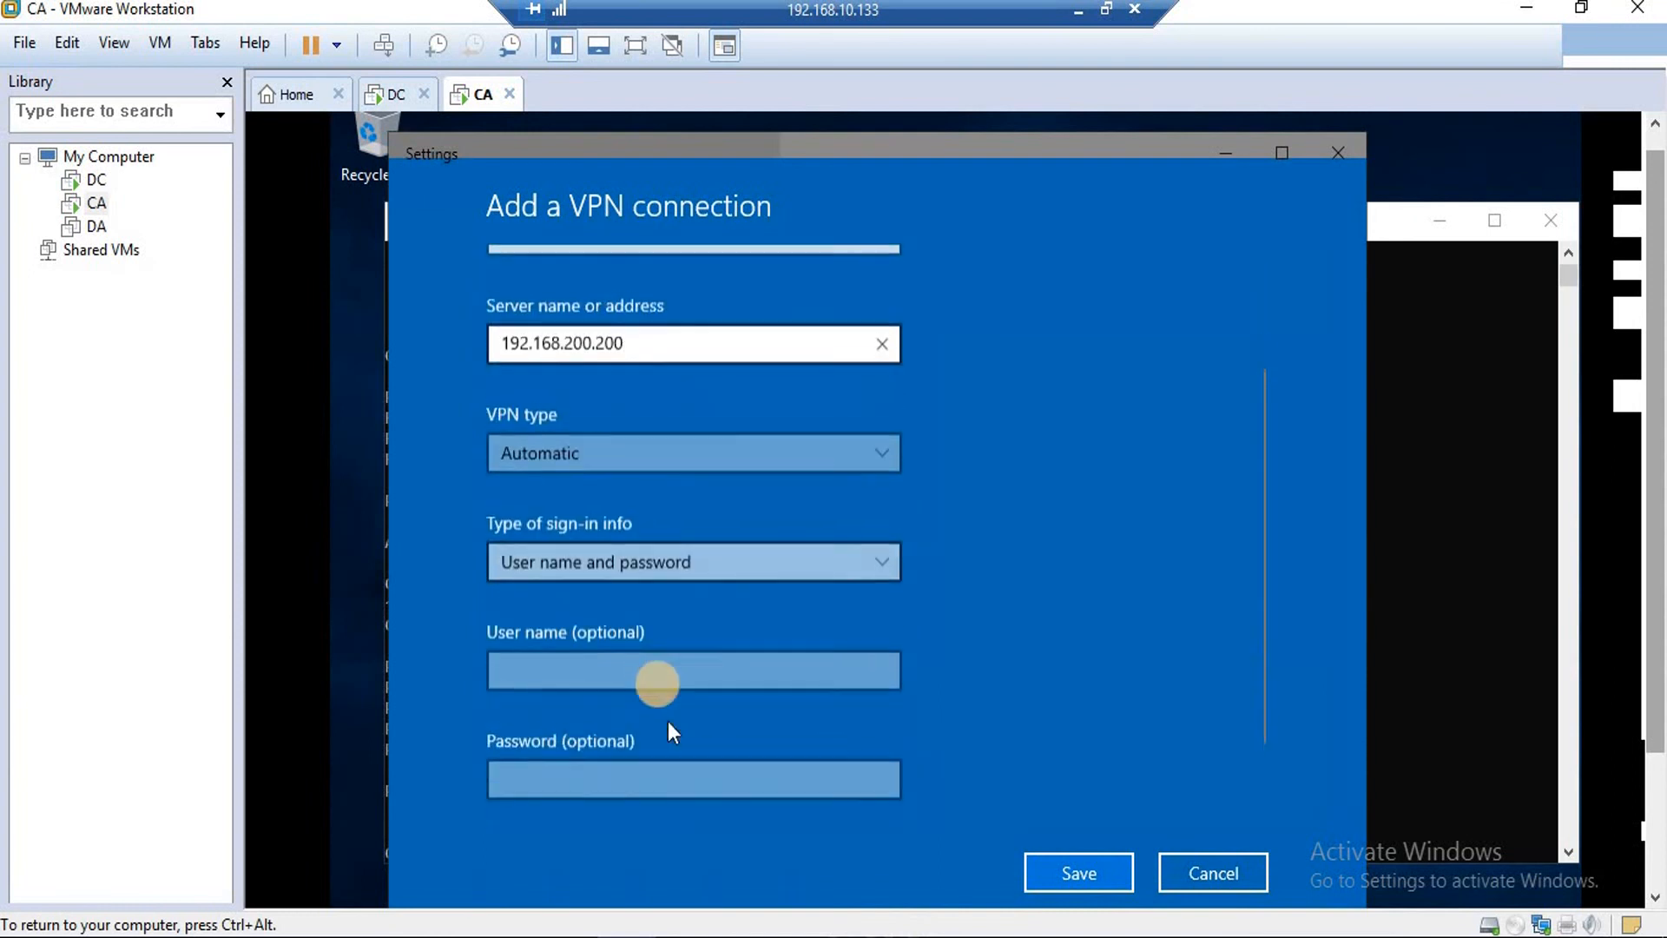
click(627, 665)
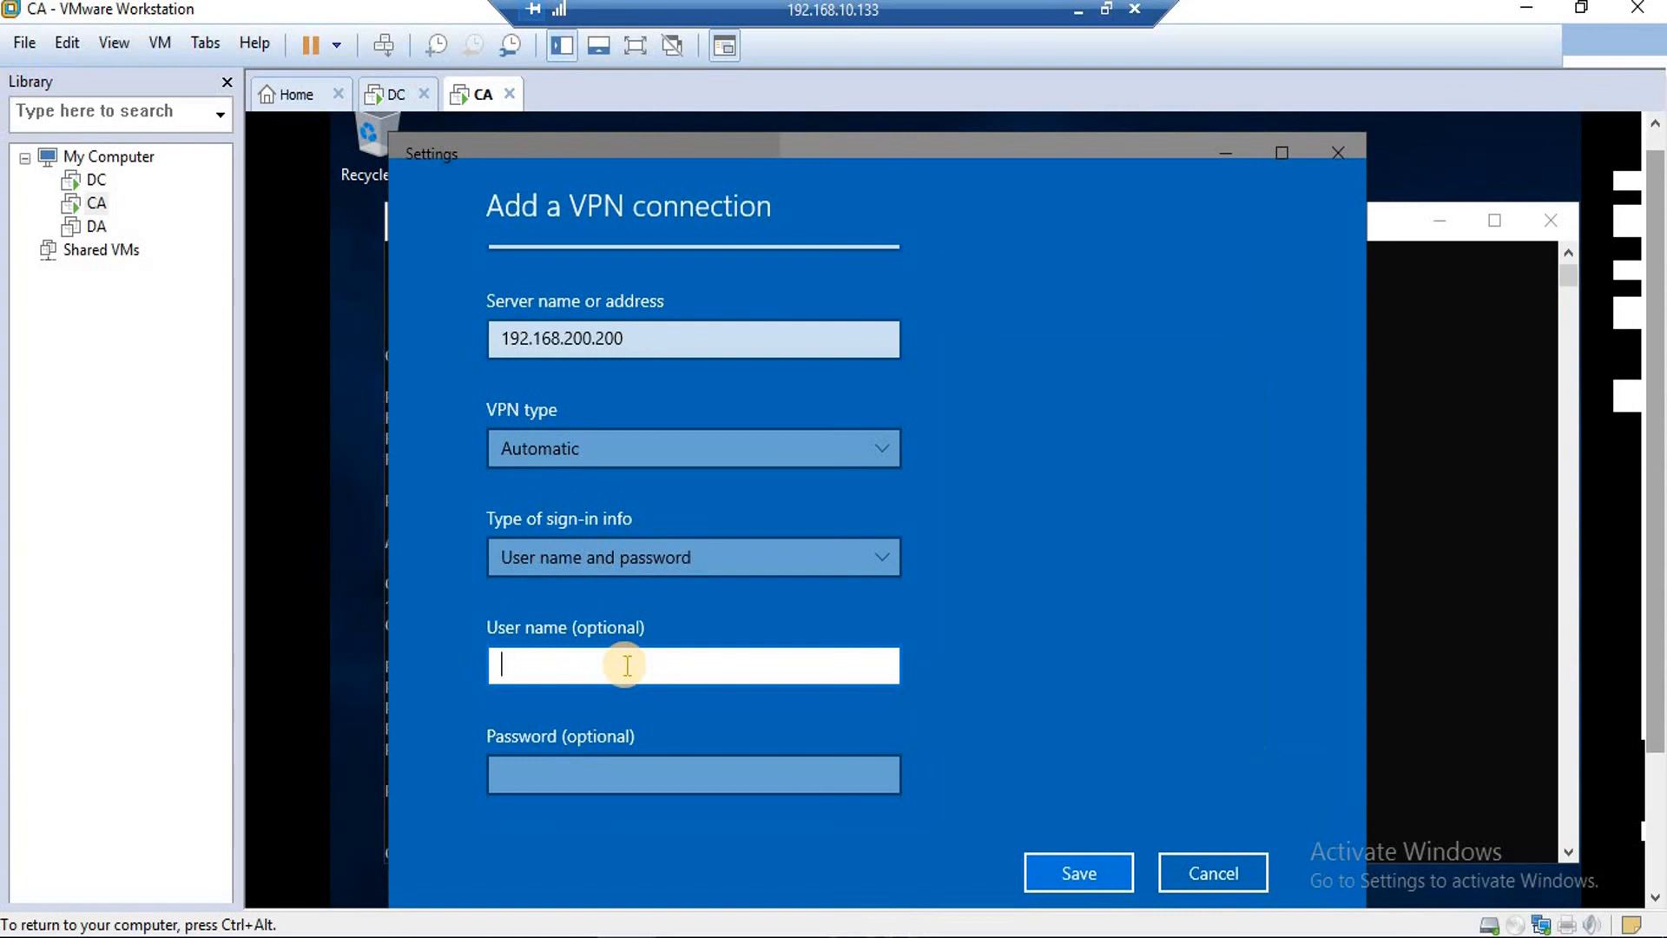
text(vpn1)
key(Tab)
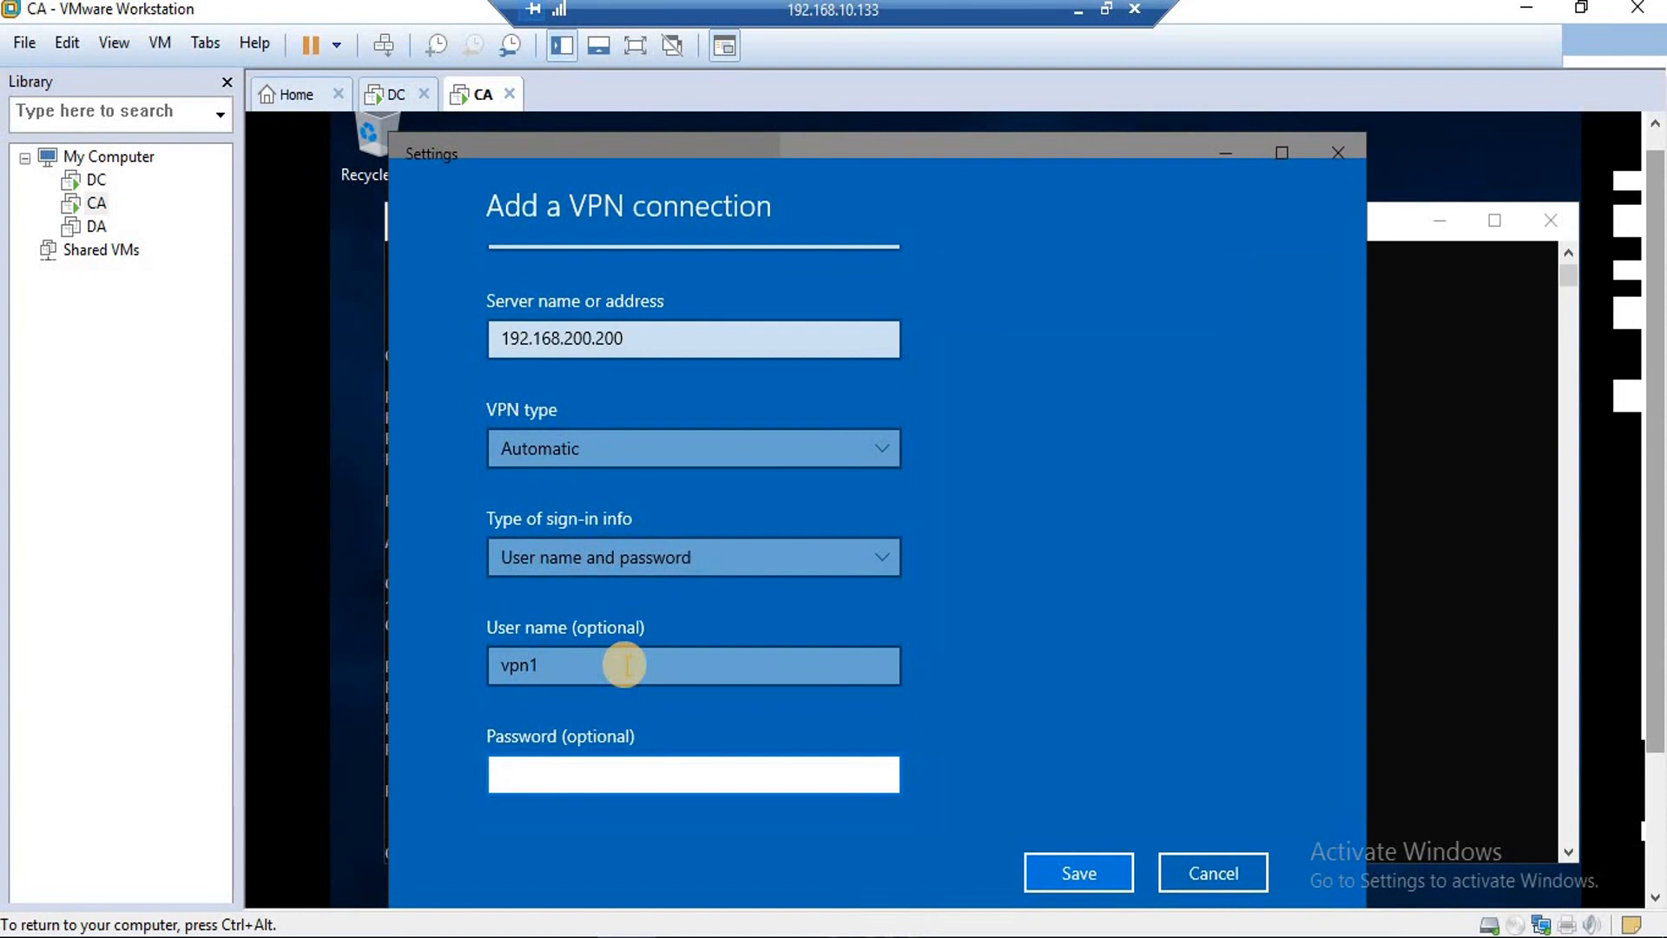
text(P@ssw0rd)
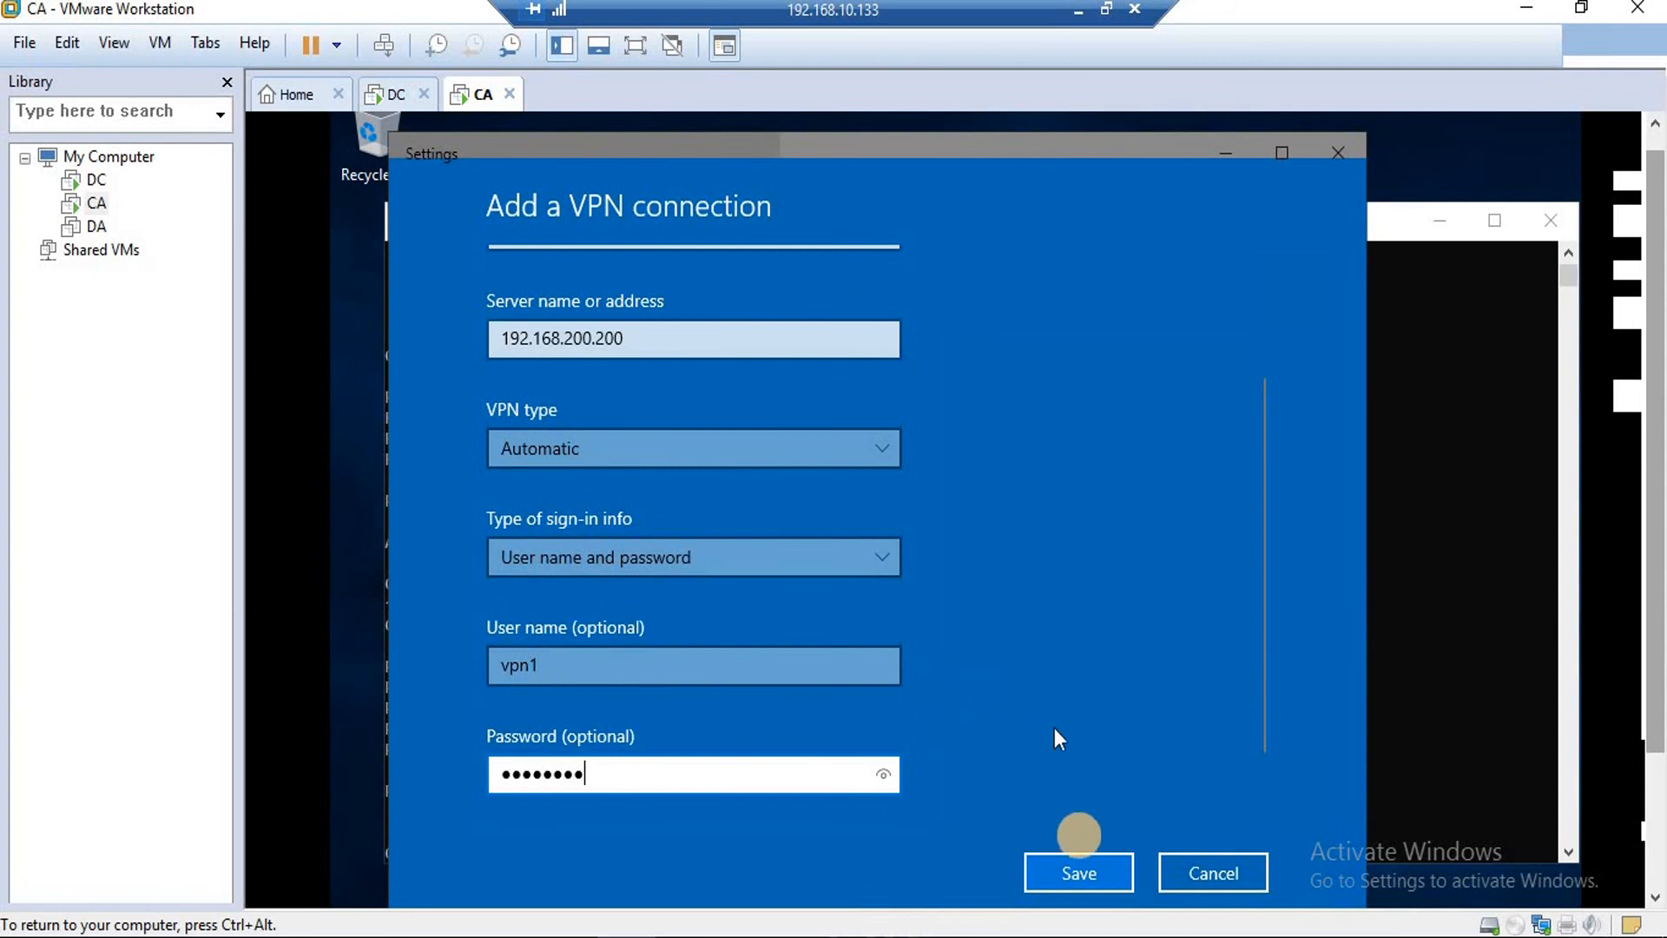
click(1078, 875)
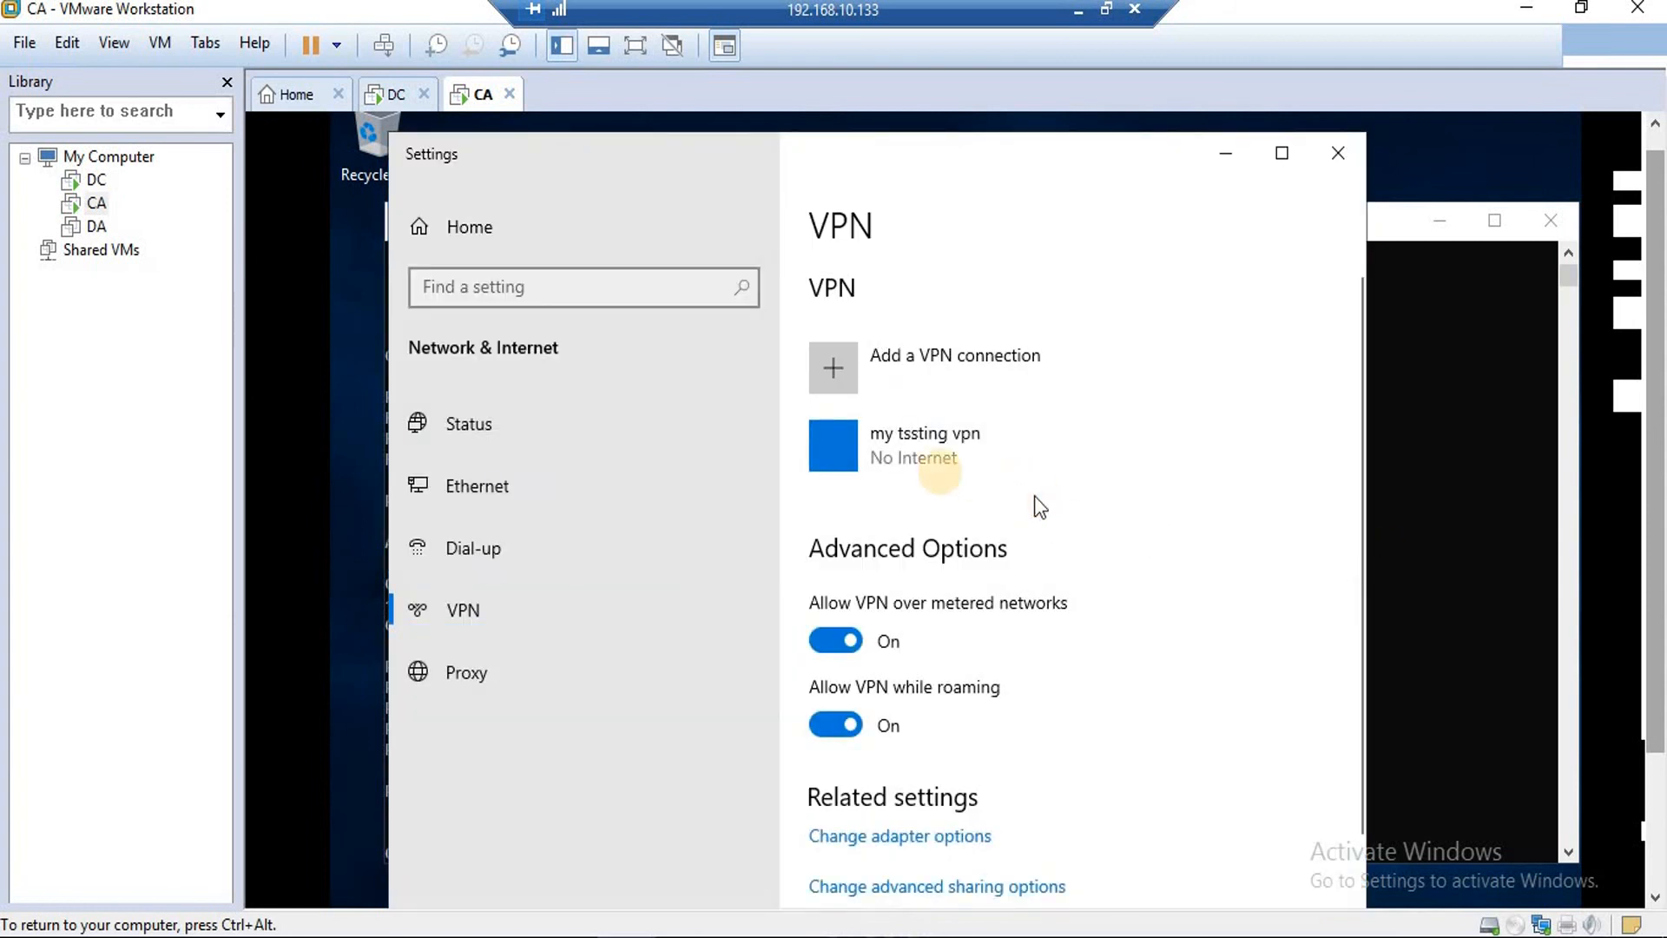
Connect 'my tssting vpn' until it shows Connected, then bring the CA command prompt forward.
click(885, 456)
click(959, 514)
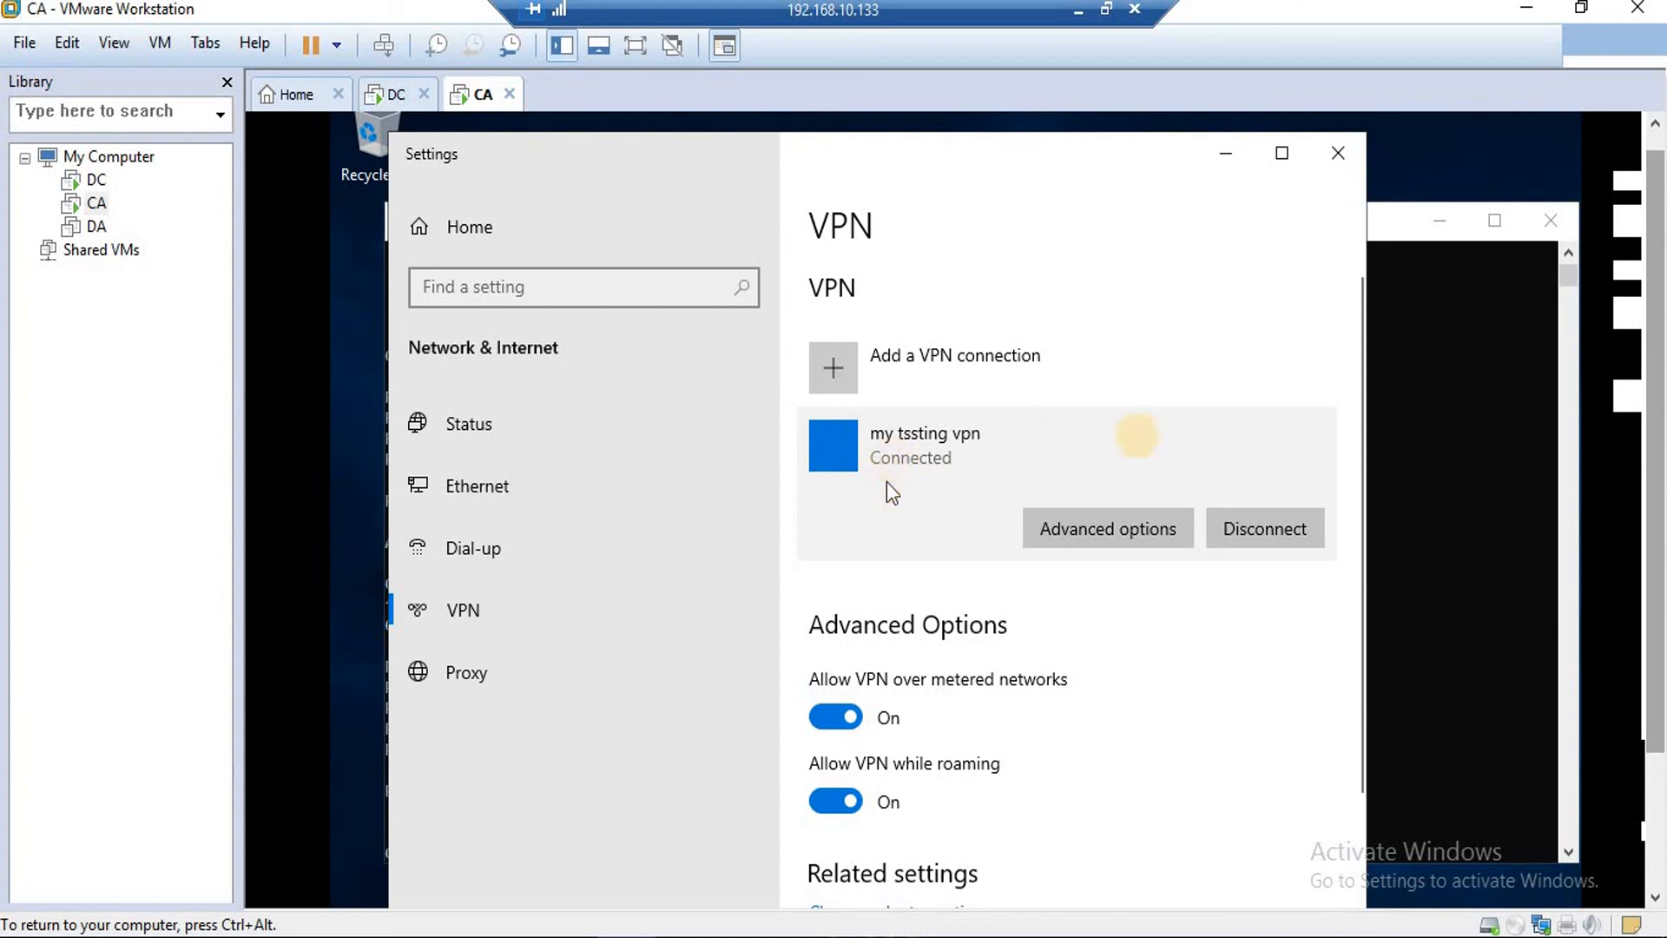
click(1425, 415)
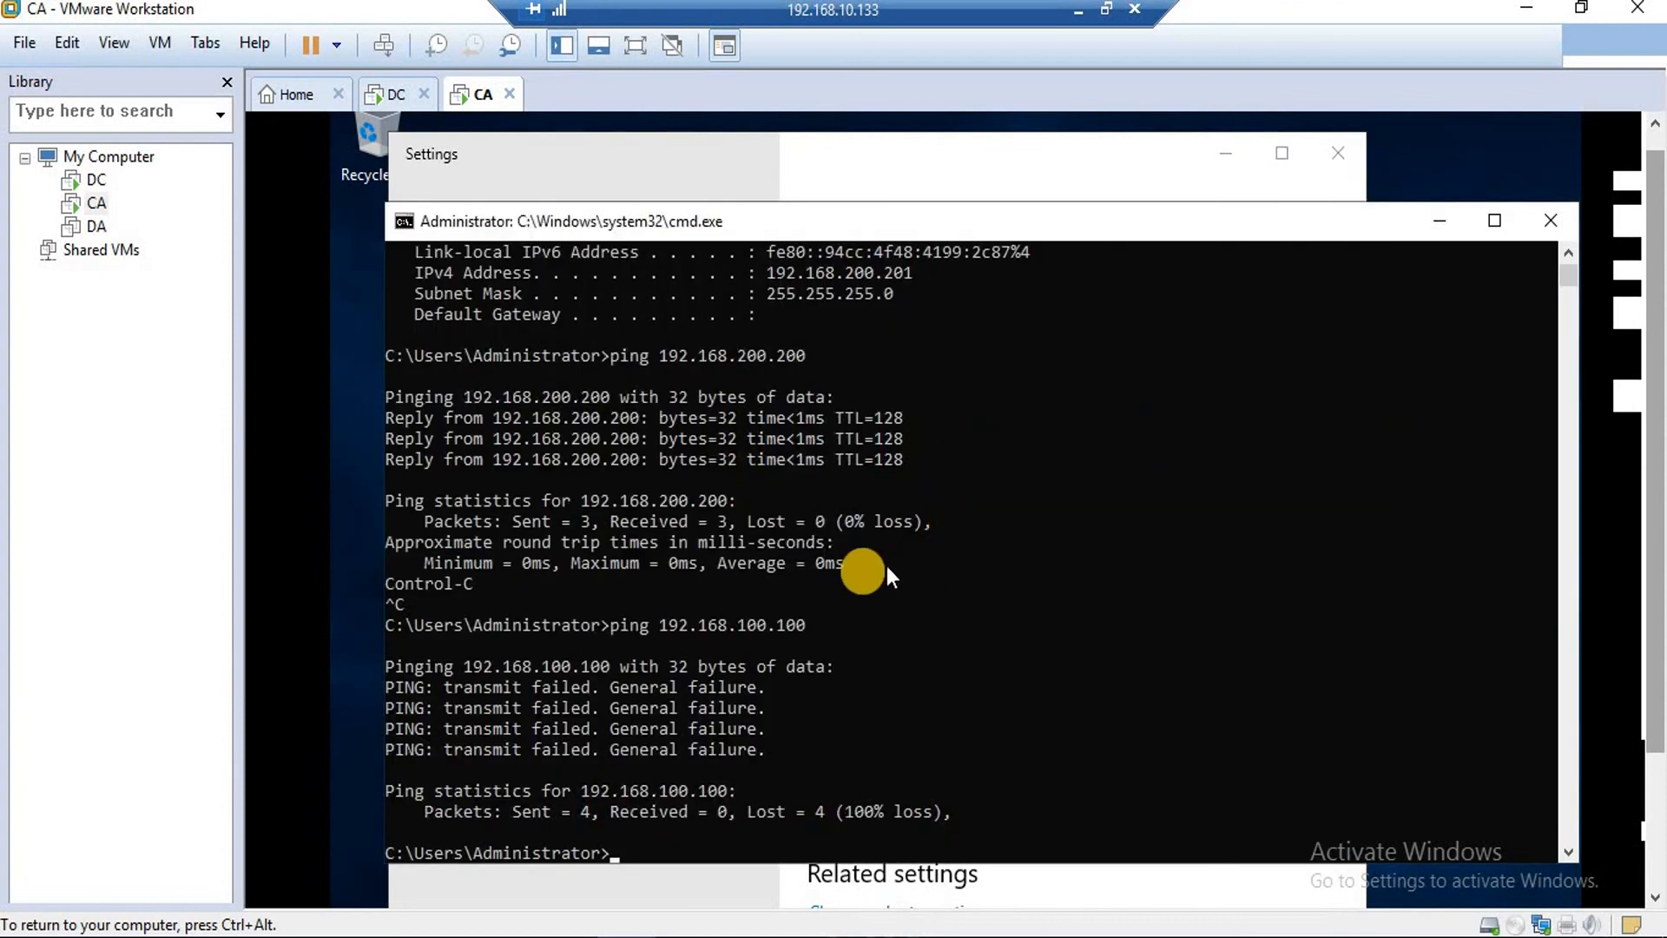
Clear the console, run ipconfig, ping the VPN address 192.168.100.151, then switch to DC.
text(cls)
key(Return)
text(ipconfig)
key(Return)
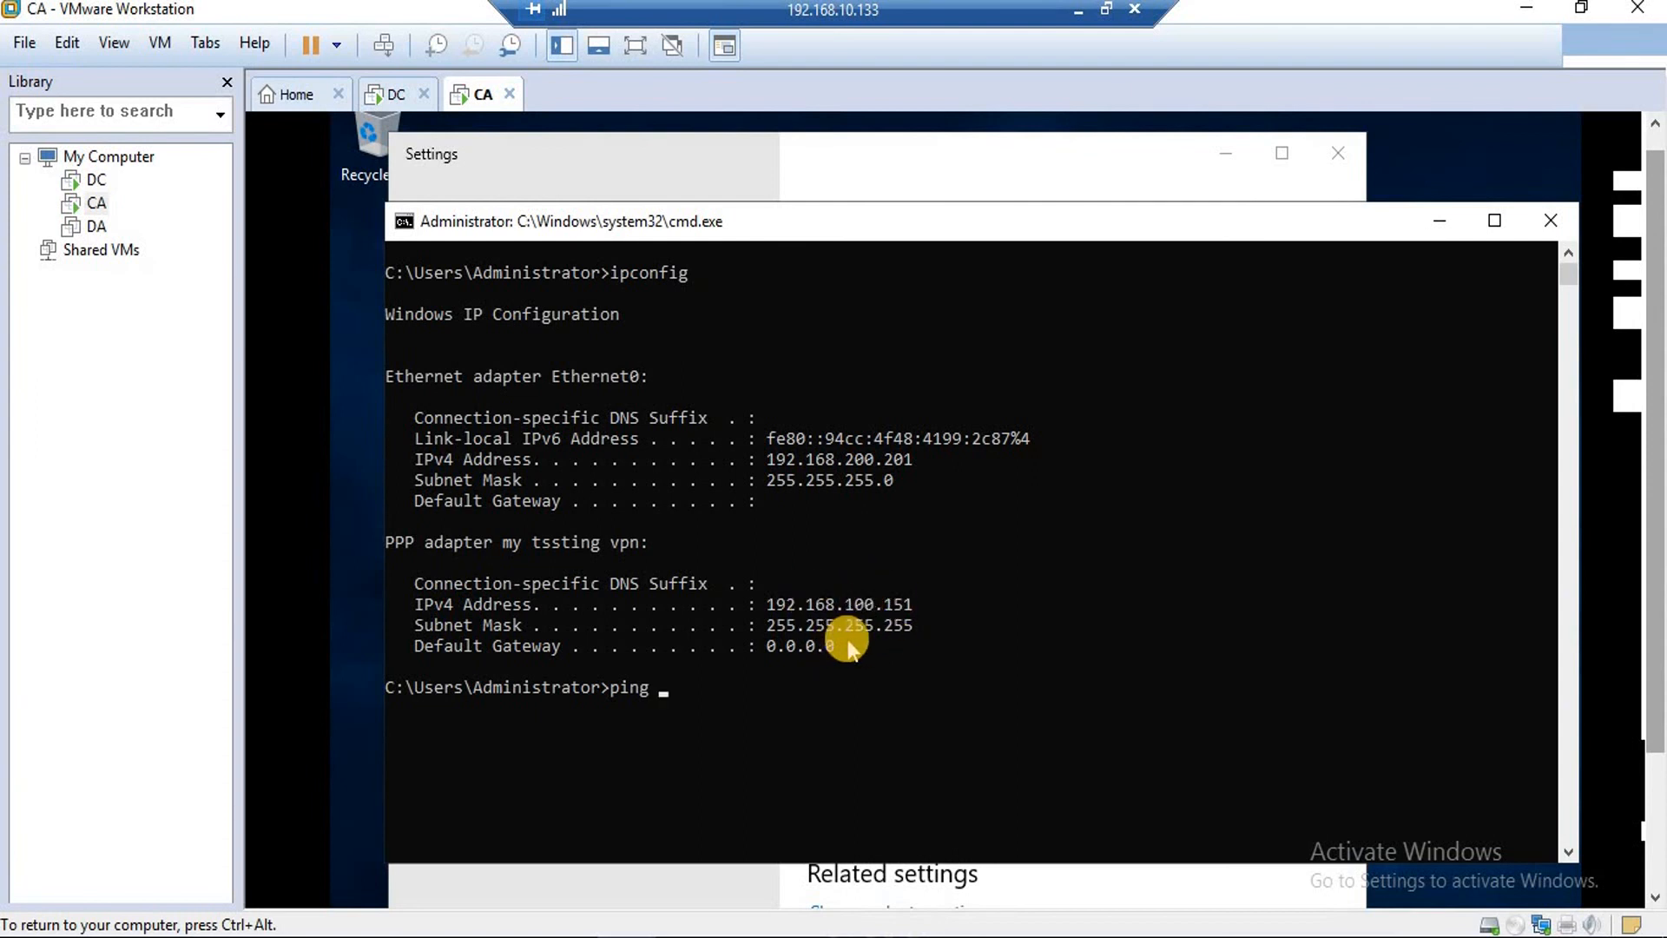
text(92.168.100.151)
key(Return)
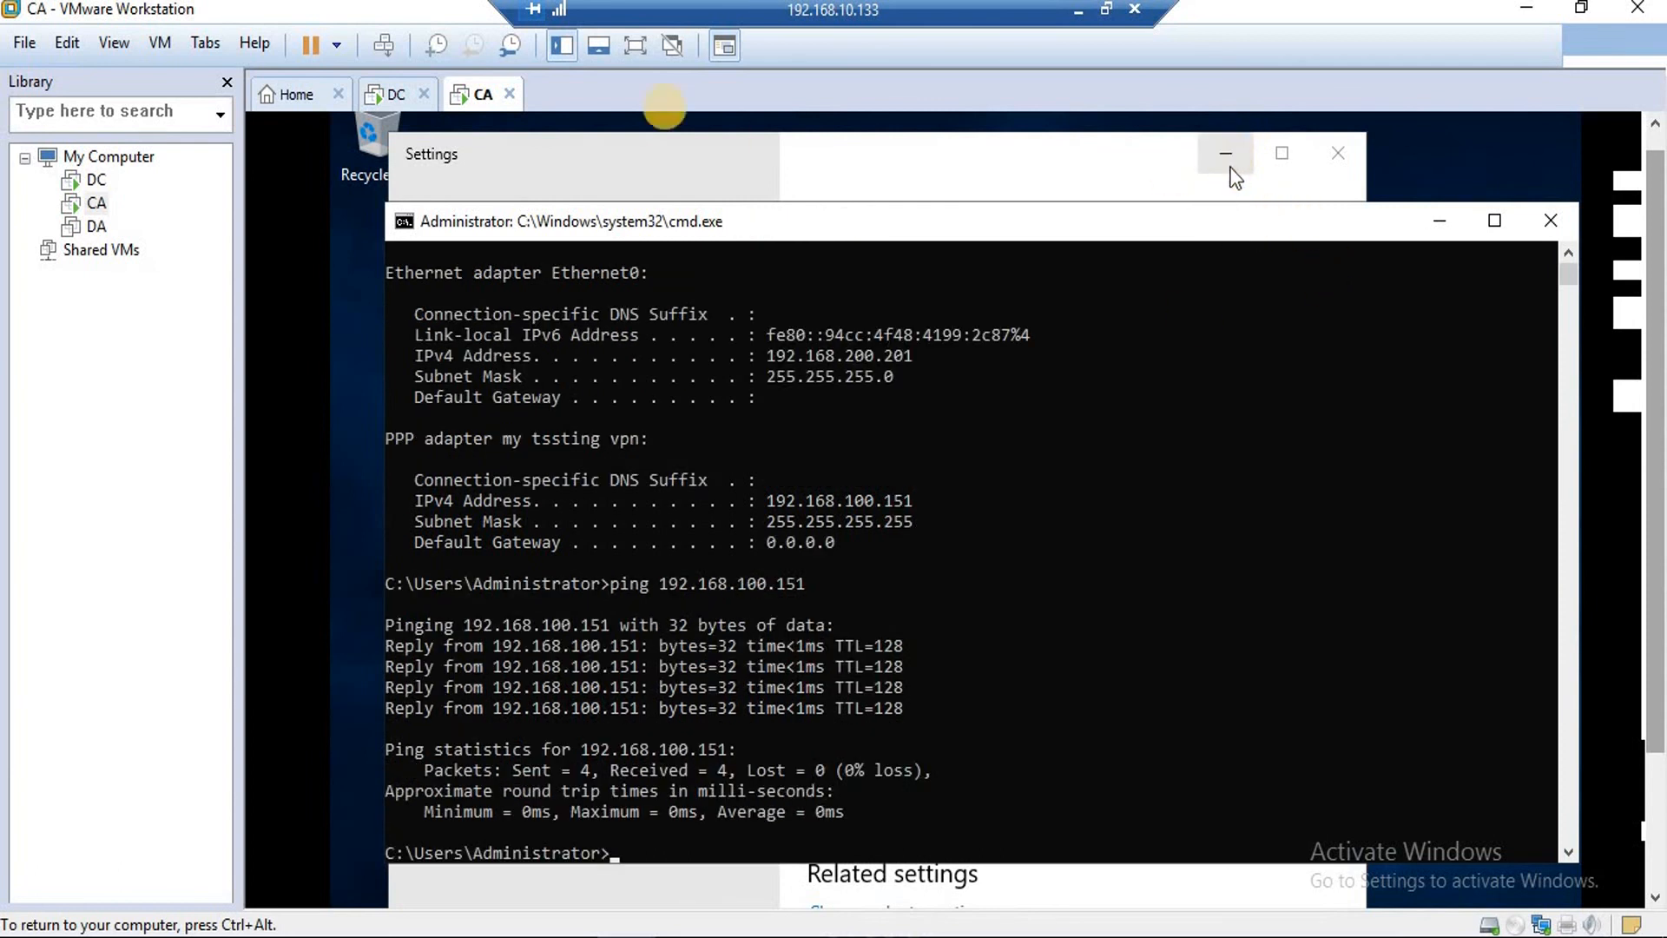
click(404, 95)
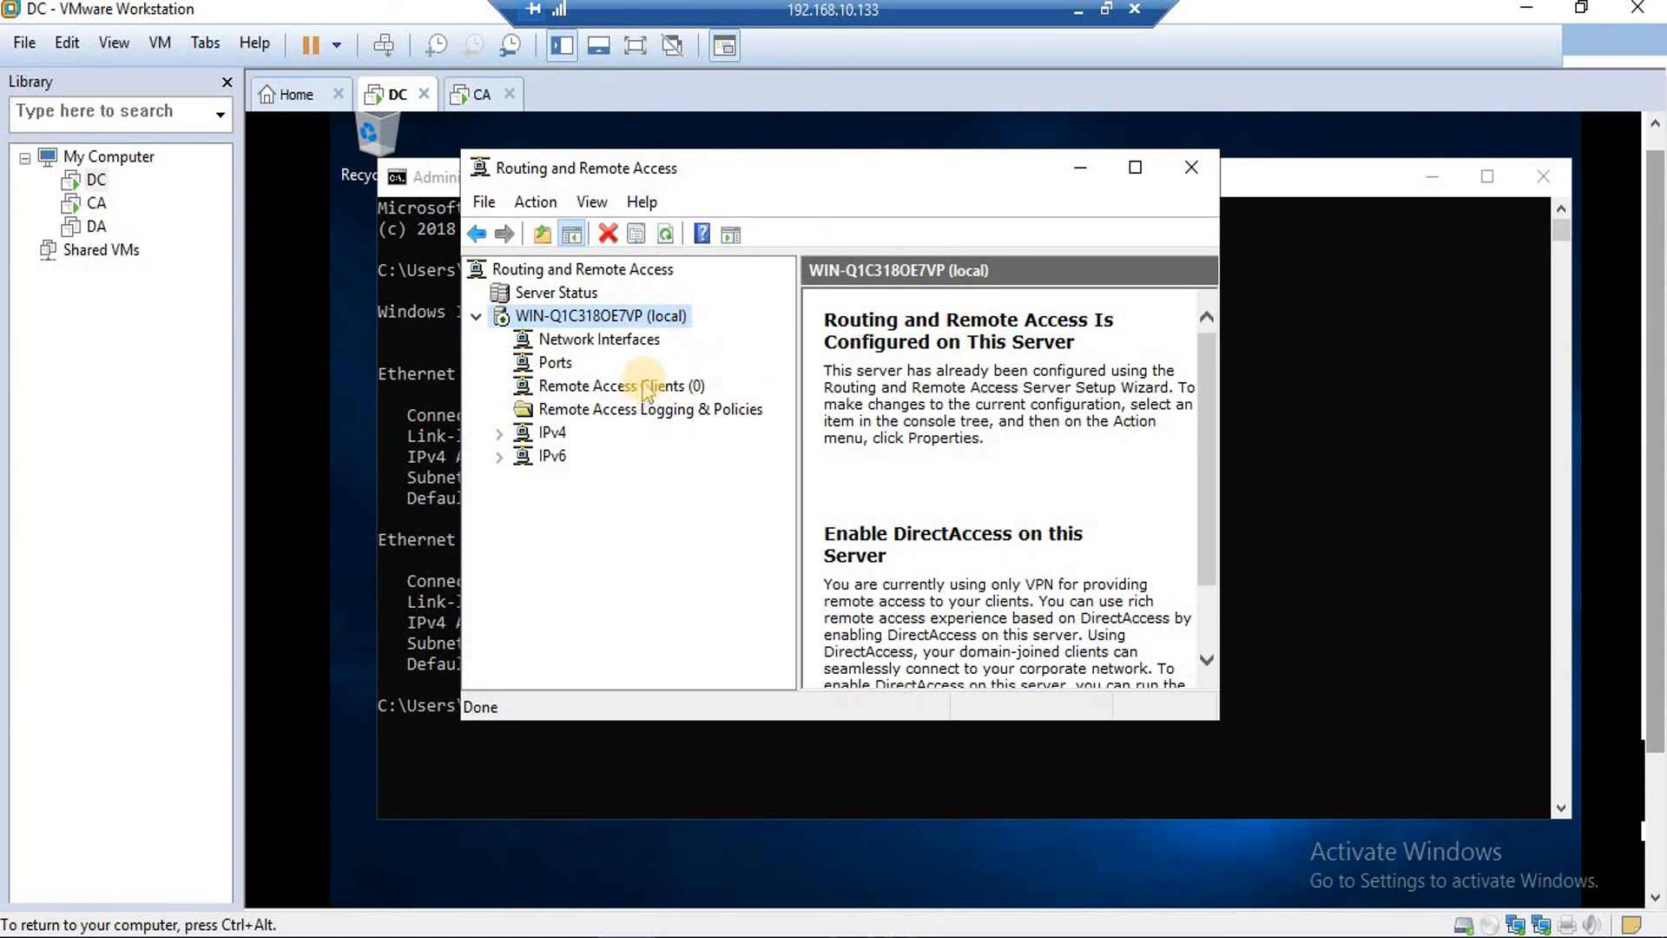
Refresh RRAS and open Remote Access Clients to show vpn1, widening the window and minimizing cmd.
click(666, 234)
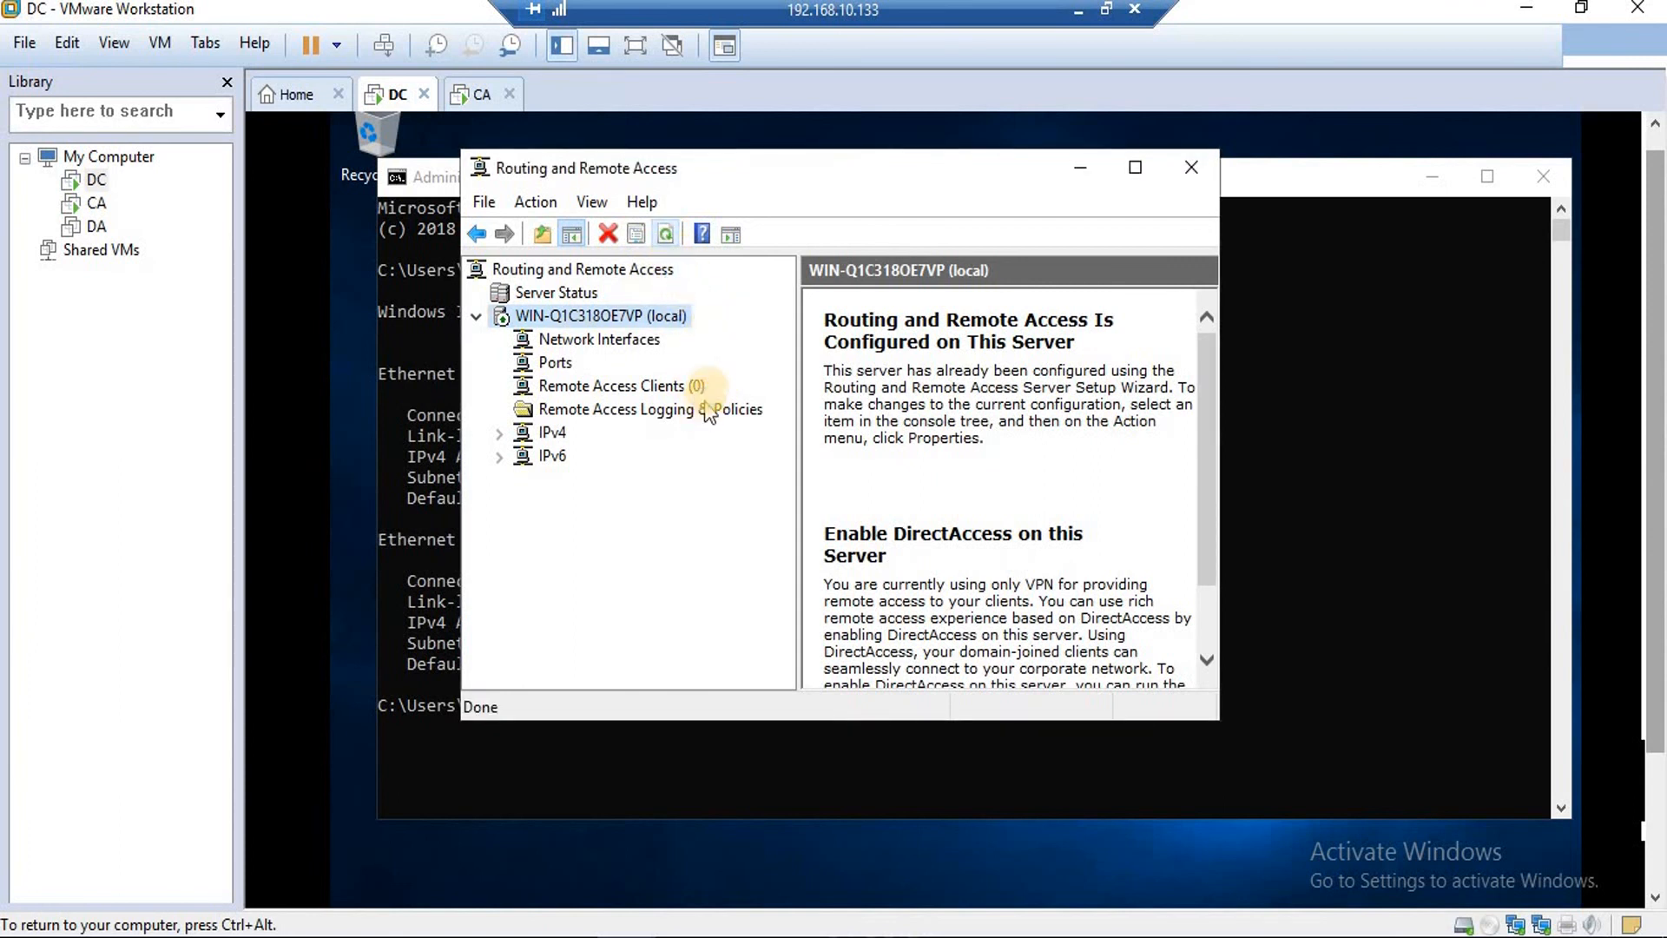
click(666, 233)
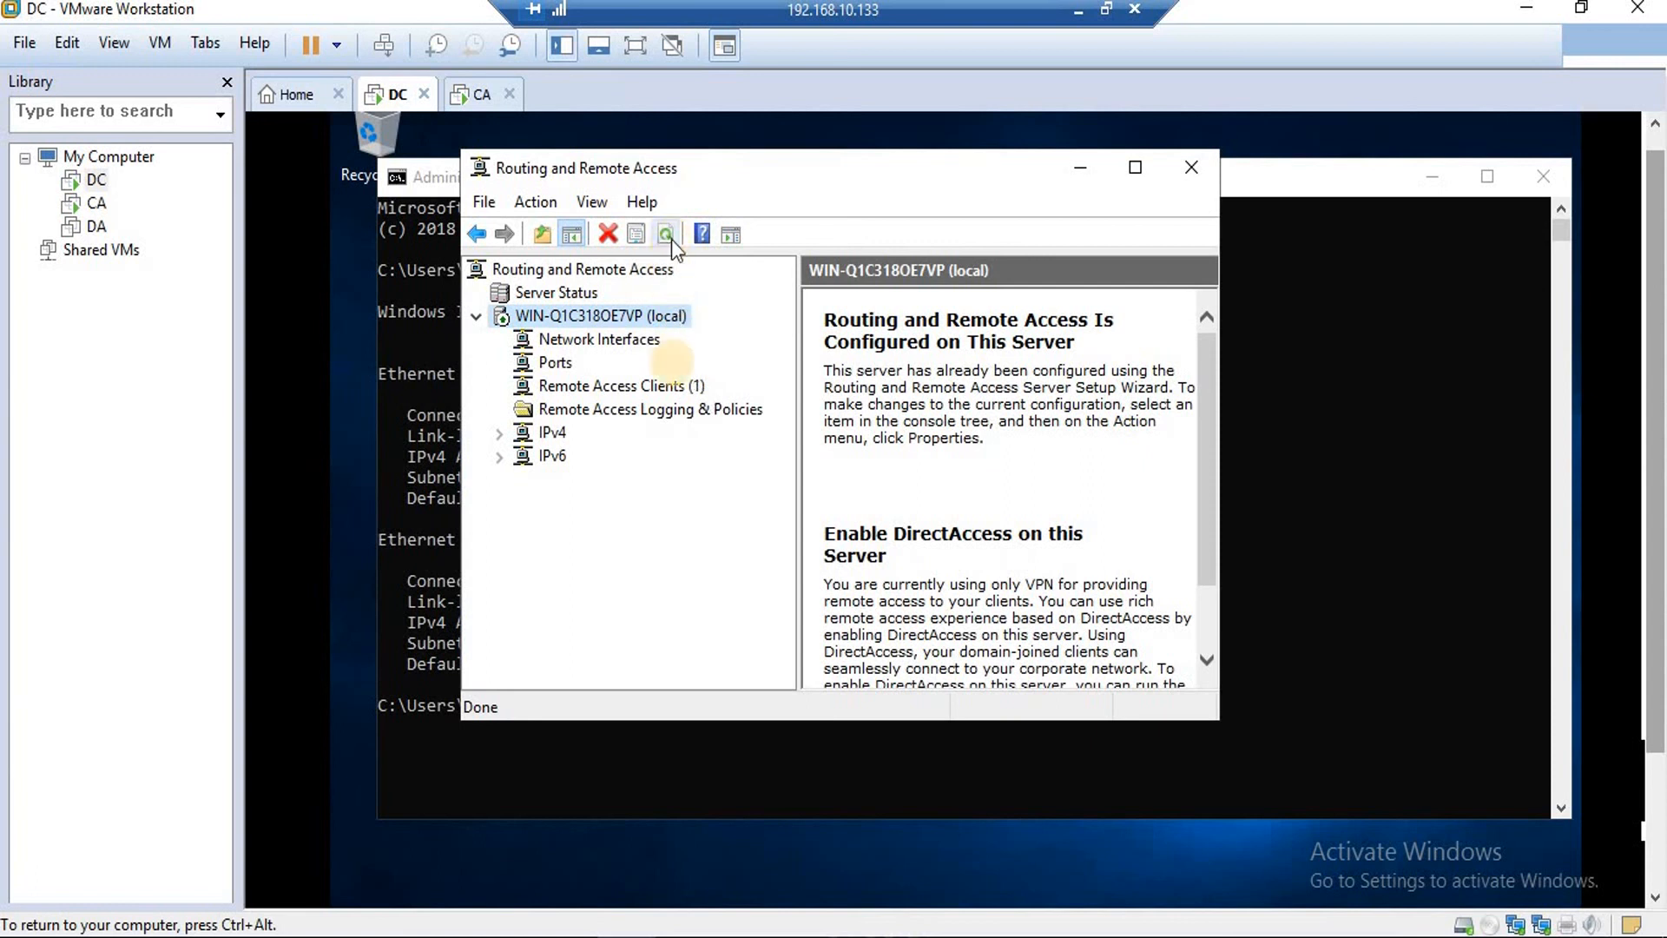
click(644, 387)
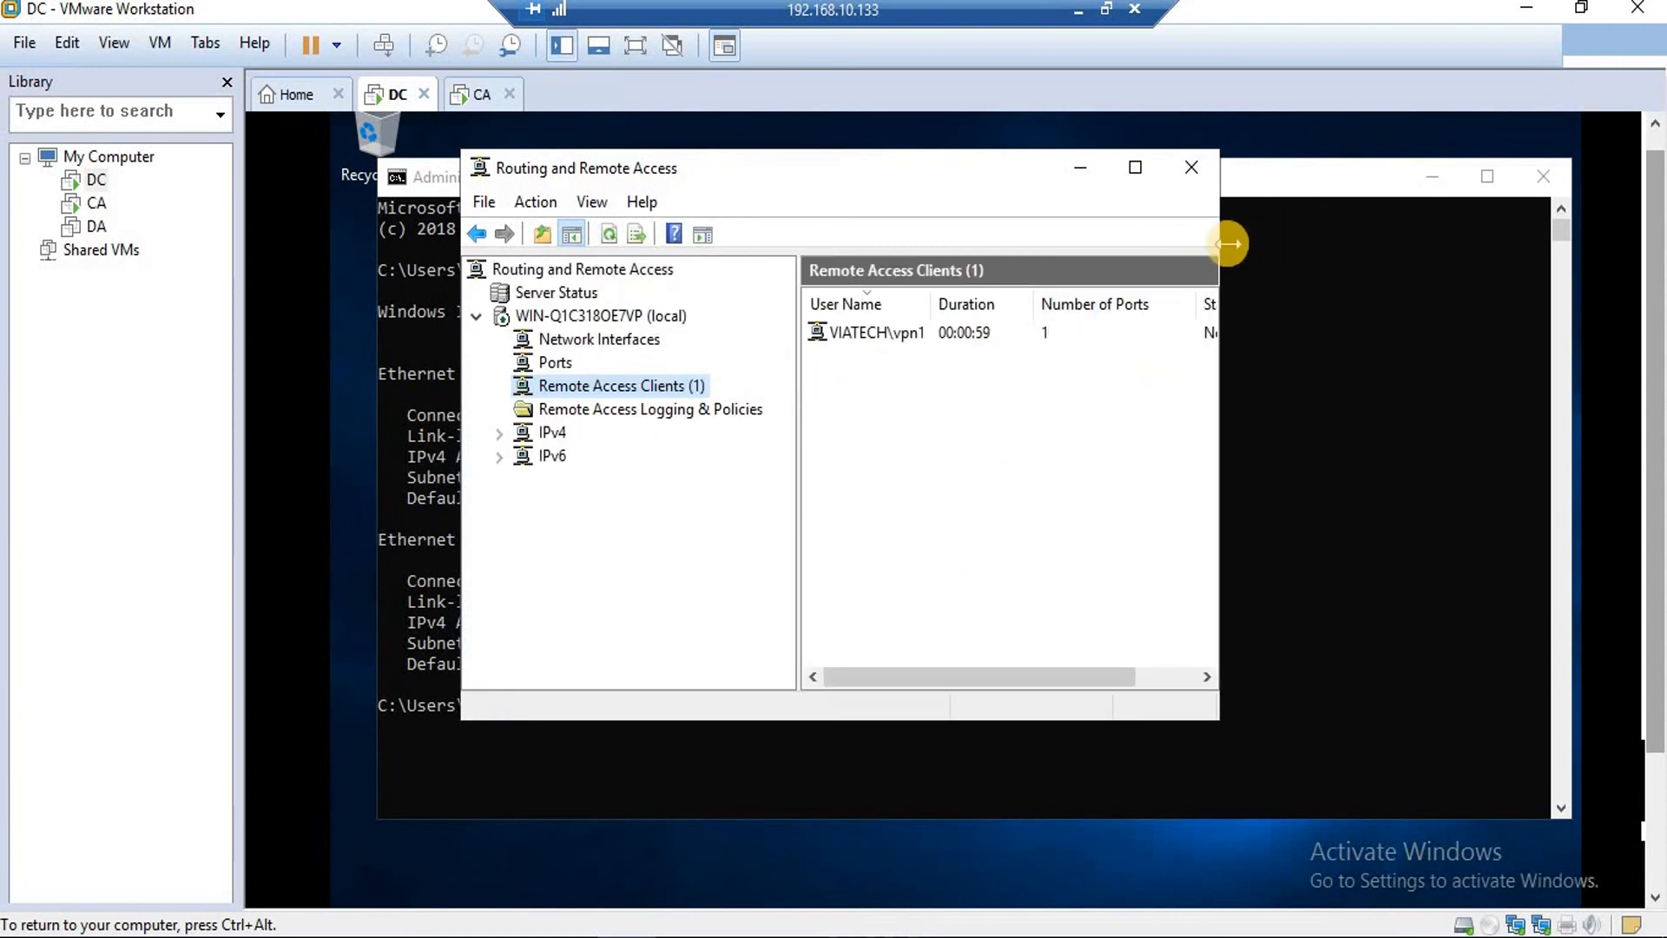
drag(1231, 250, 1480, 278)
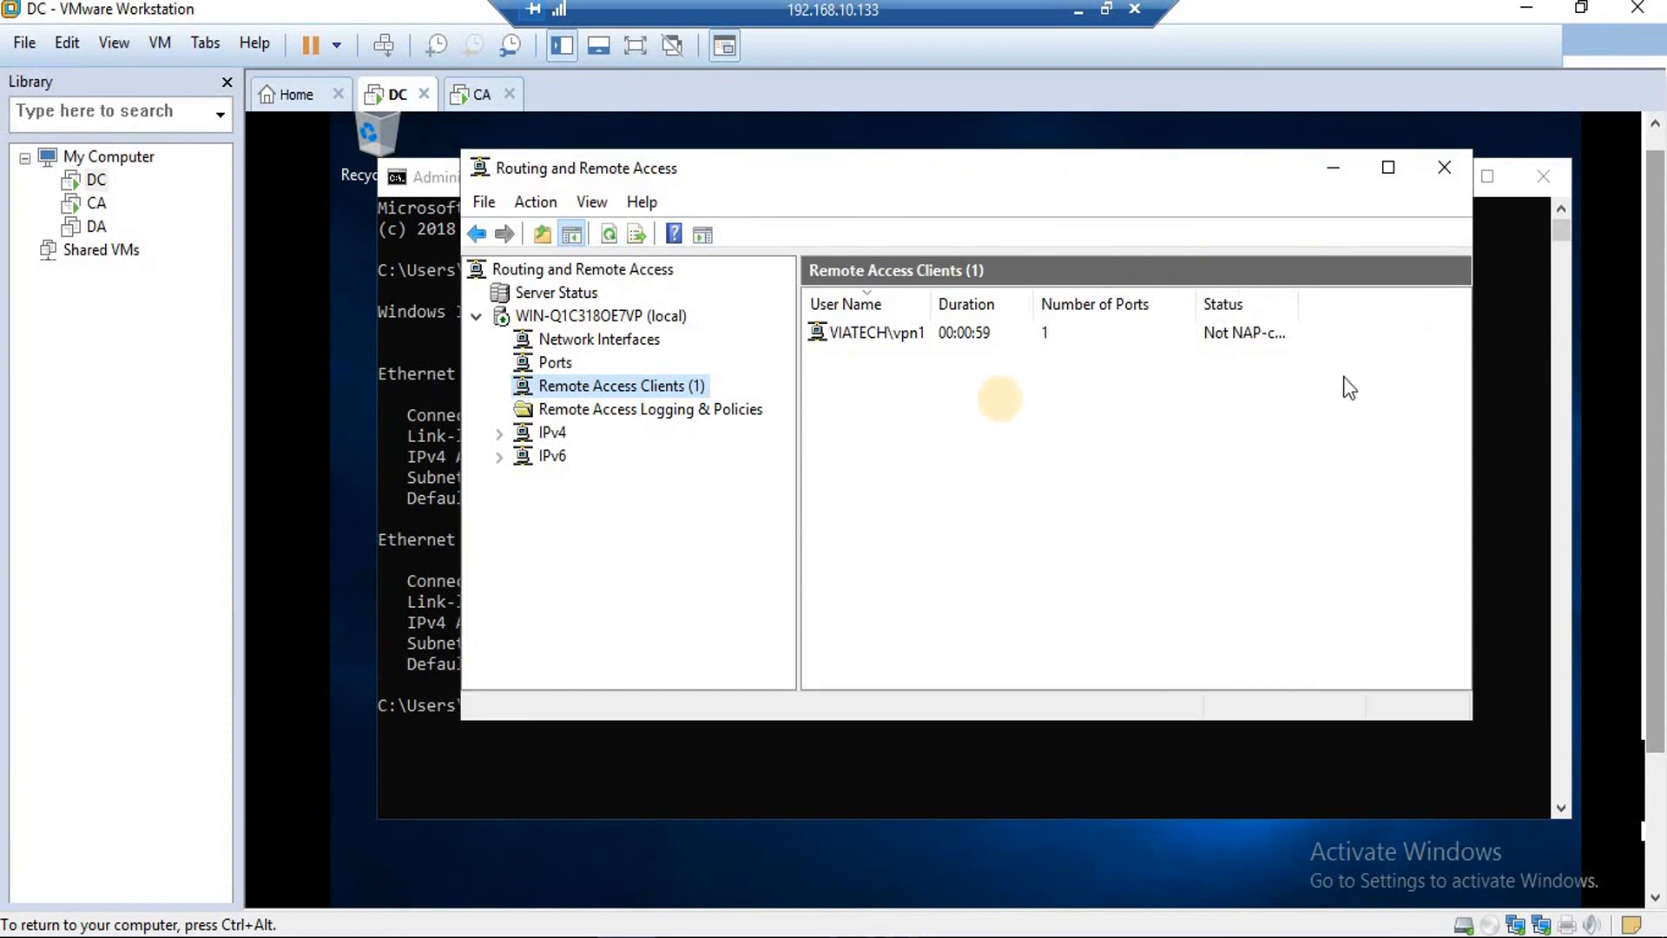
click(862, 338)
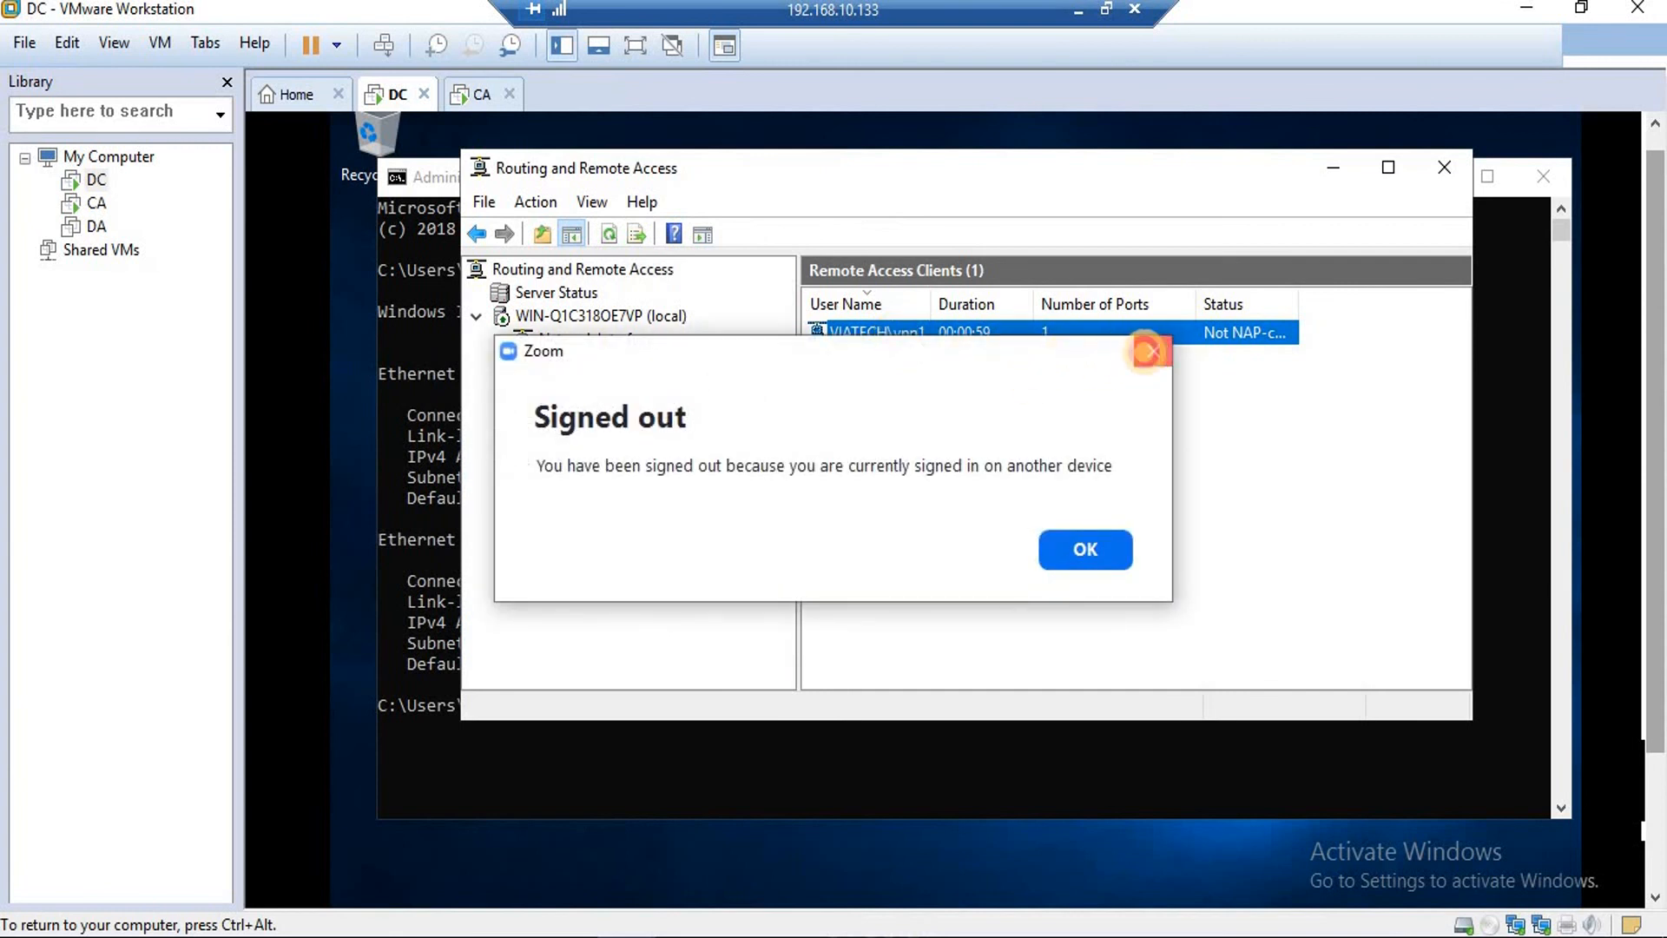
click(1147, 351)
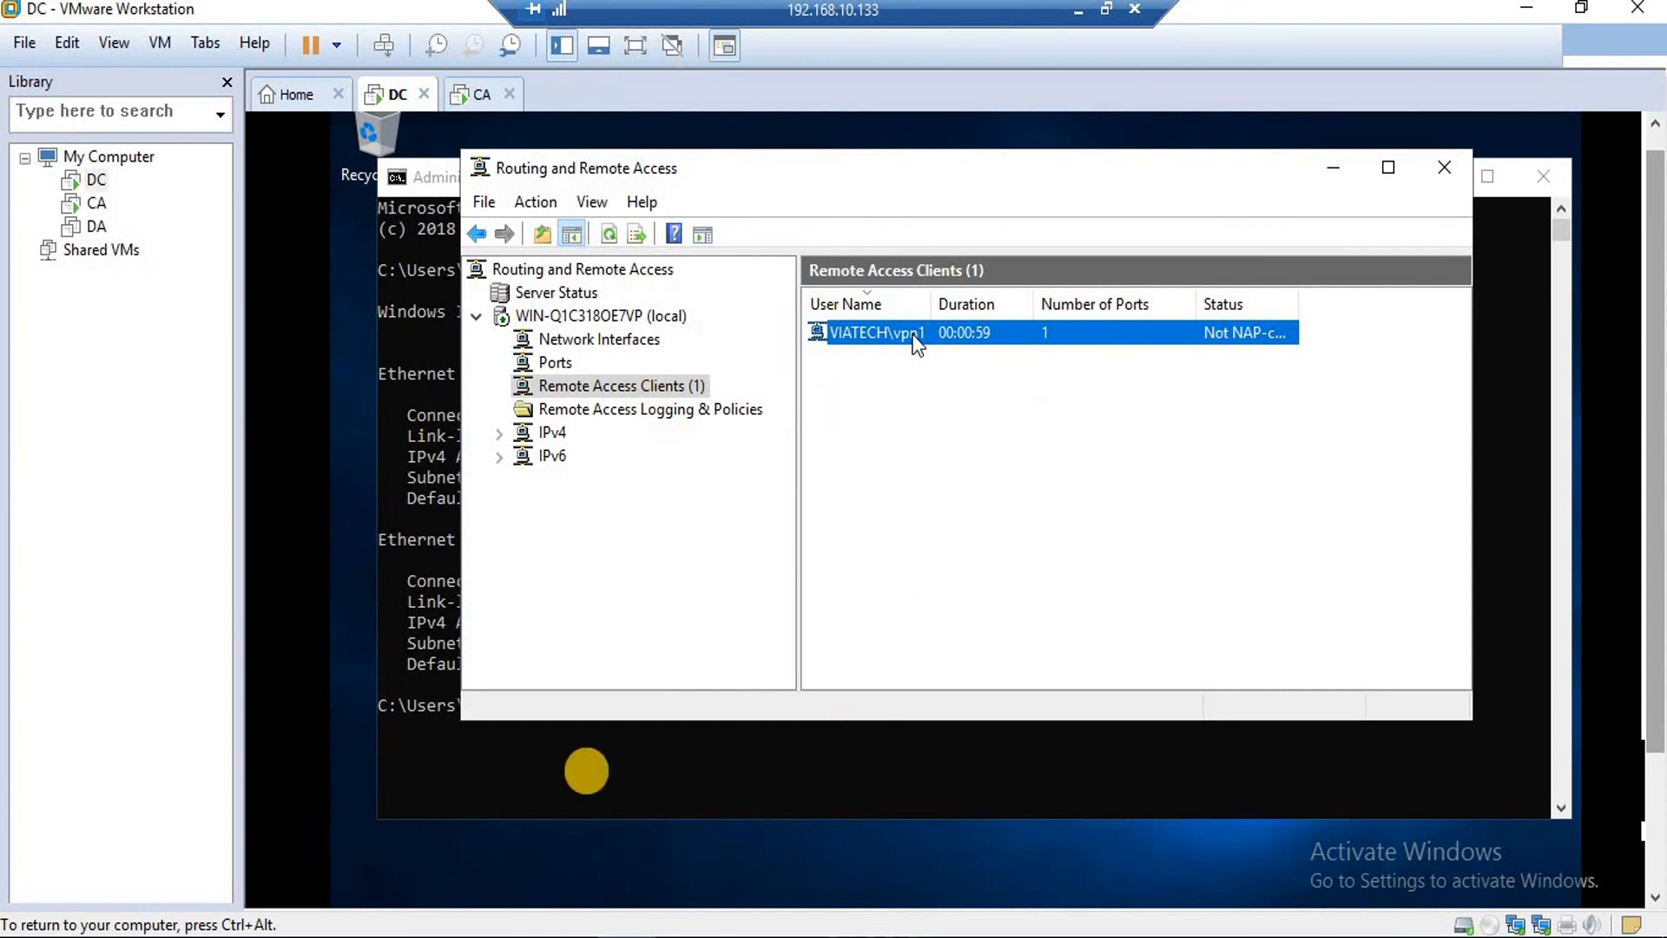
key(alt+Tab)
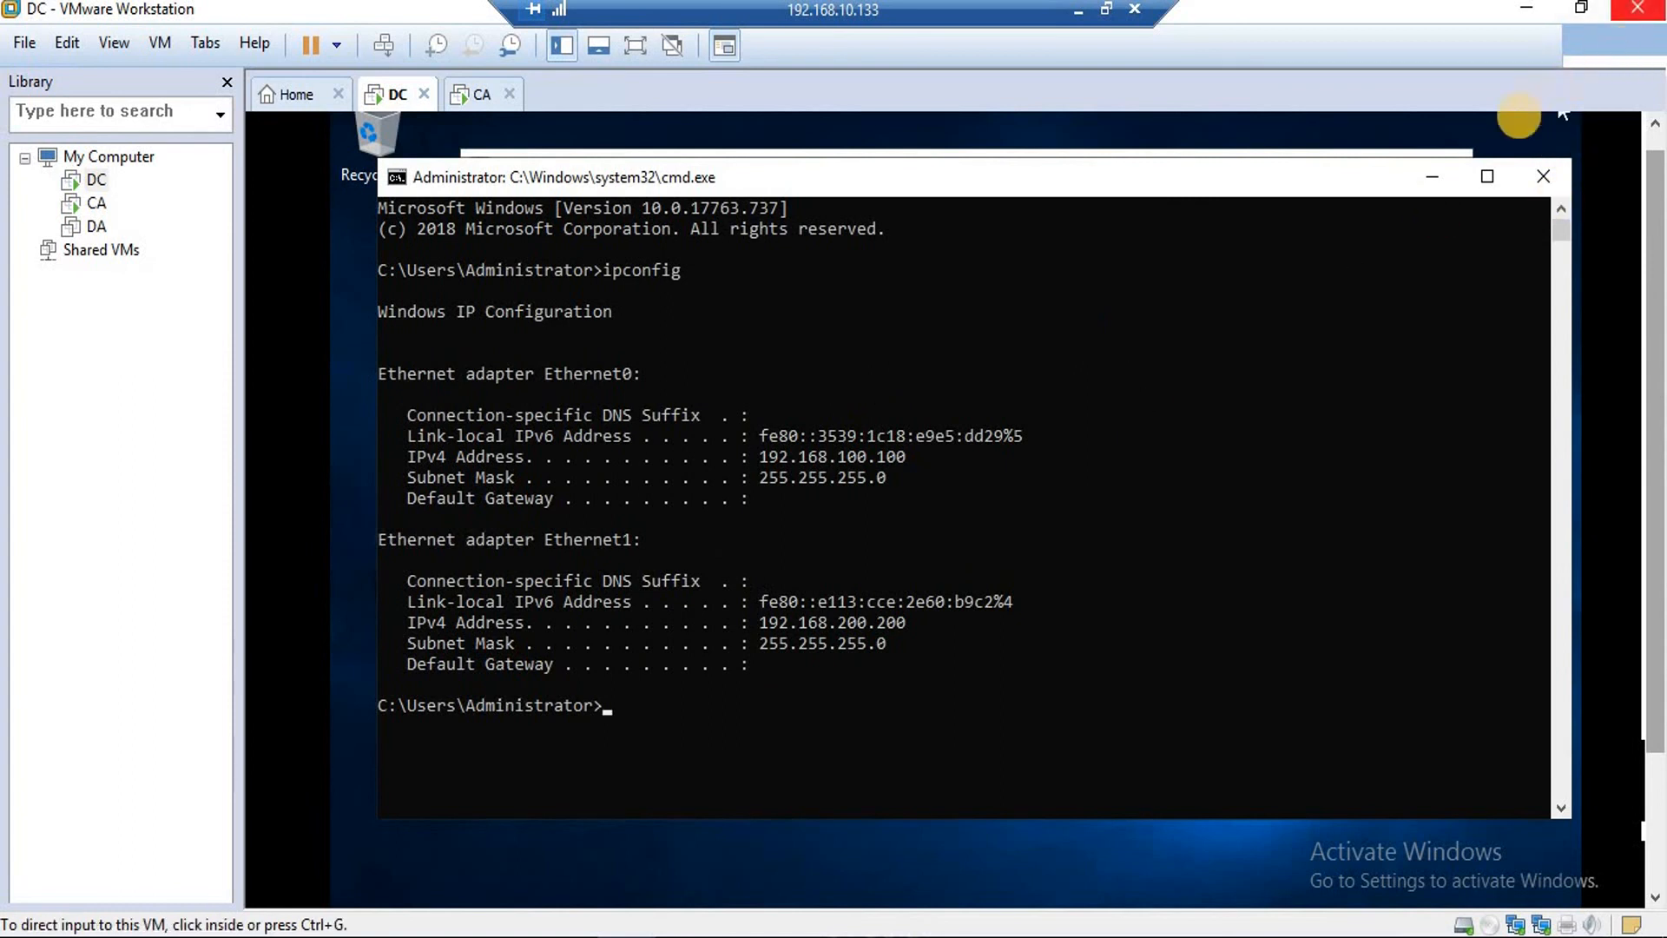
click(1433, 177)
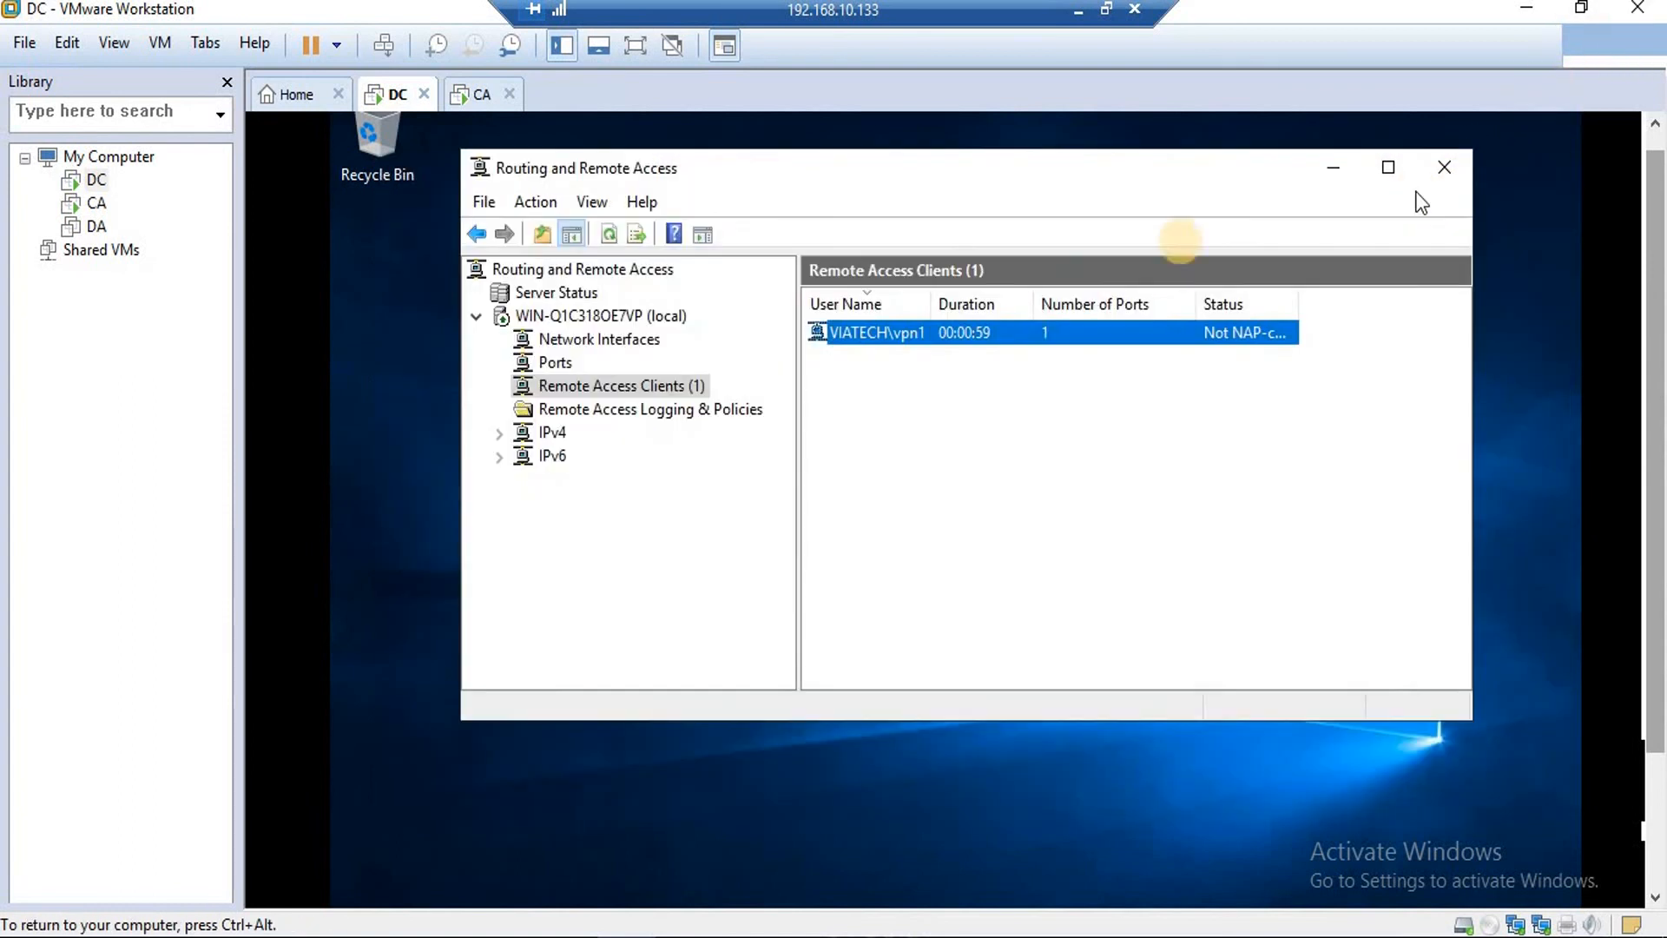